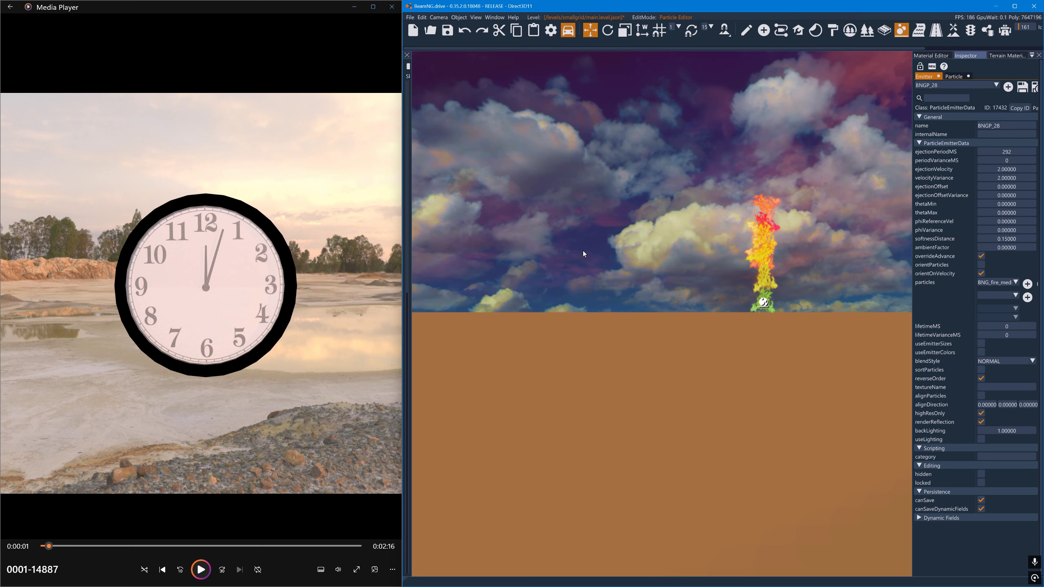
- Run the clock clip until its hand reaches 3, and set the emitter's thetaMax to 90.2 and ejectionPeriodMS to 1
click(201, 569)
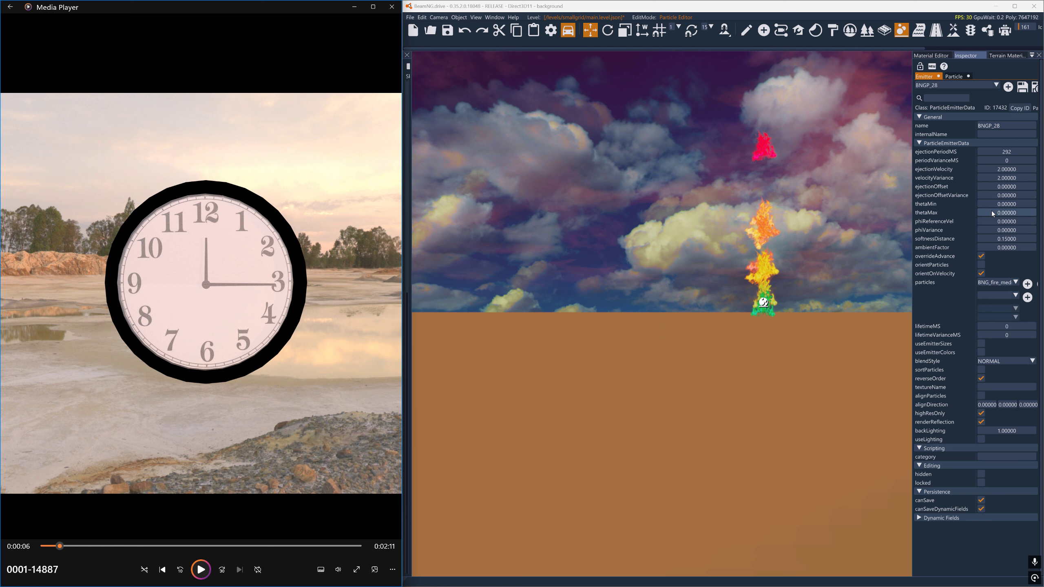
drag(992, 210, 1032, 221)
double_click(1003, 214)
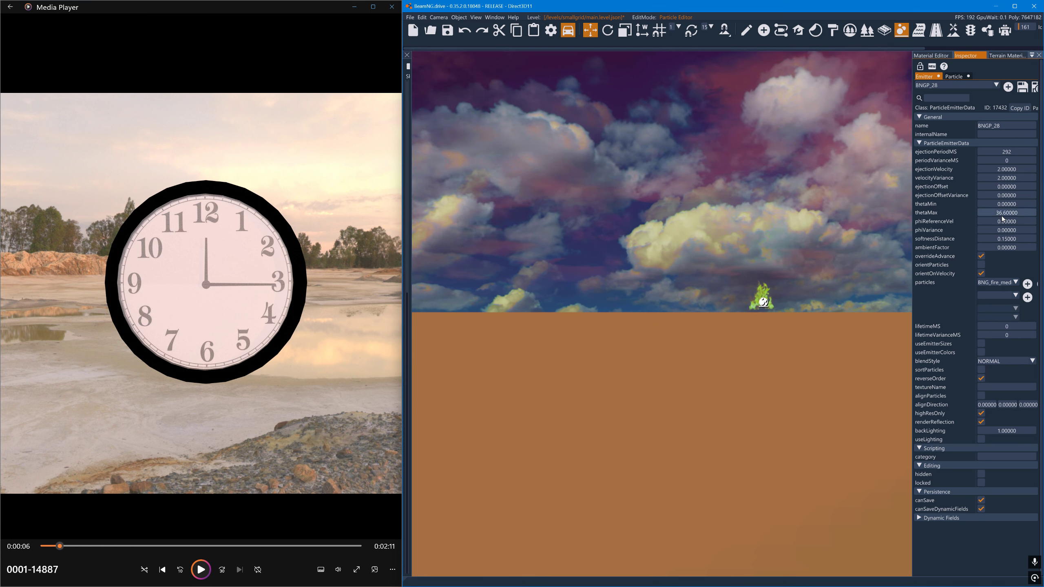
text(50)
key(Return)
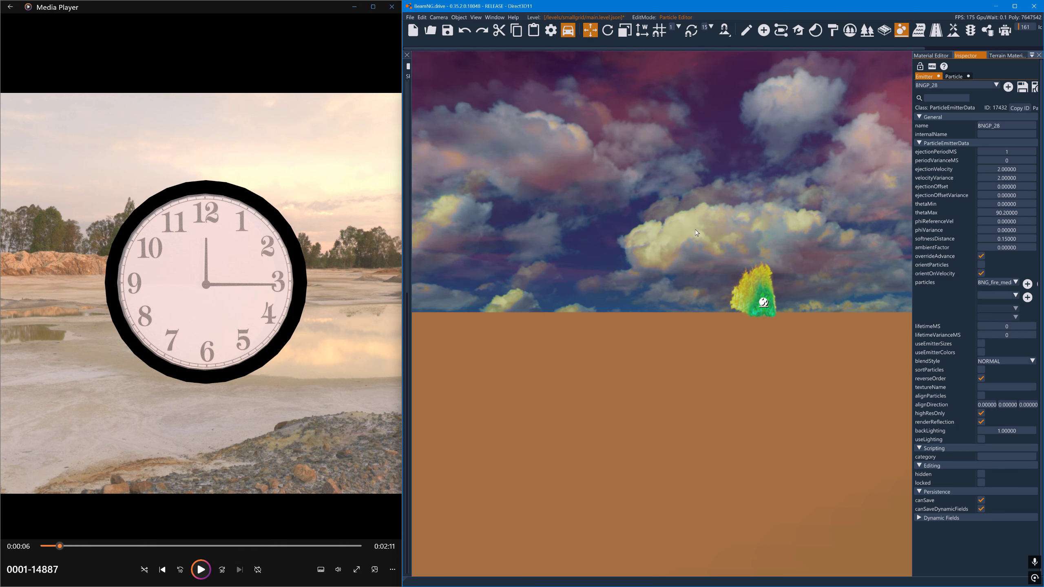
- Run the clock clip until its hand reaches 6, and set the emitter's thetaMax to 180
key(a)
right_drag(674, 248, 971, 224)
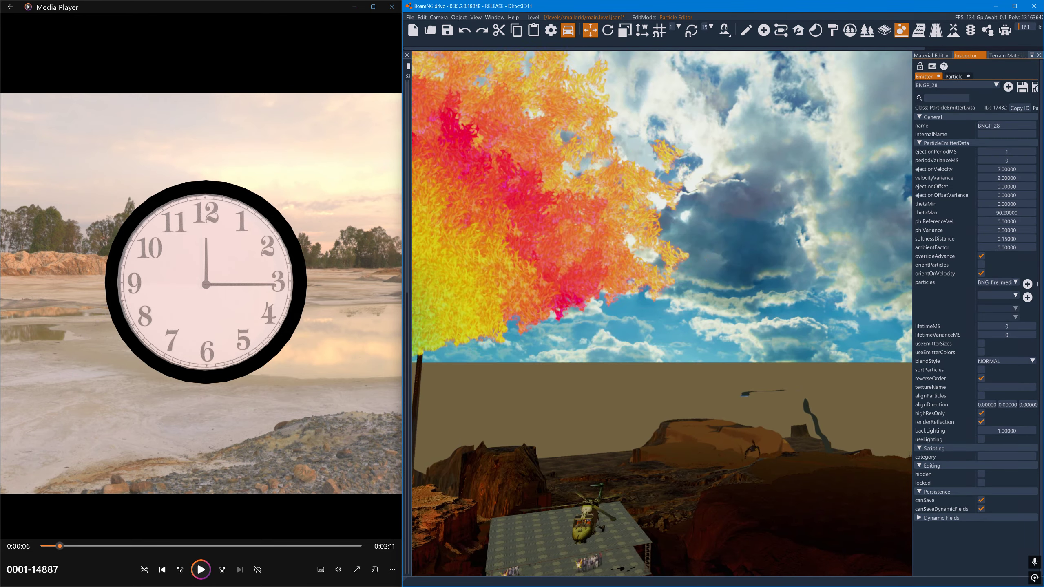
key(s)
right_drag(658, 224, 598, 246)
key(s)
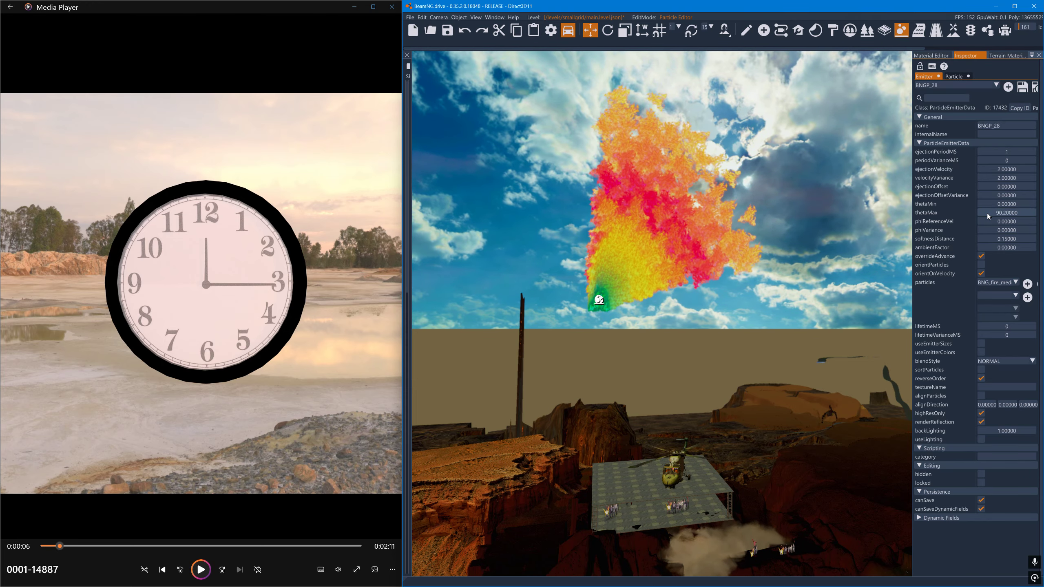
click(201, 570)
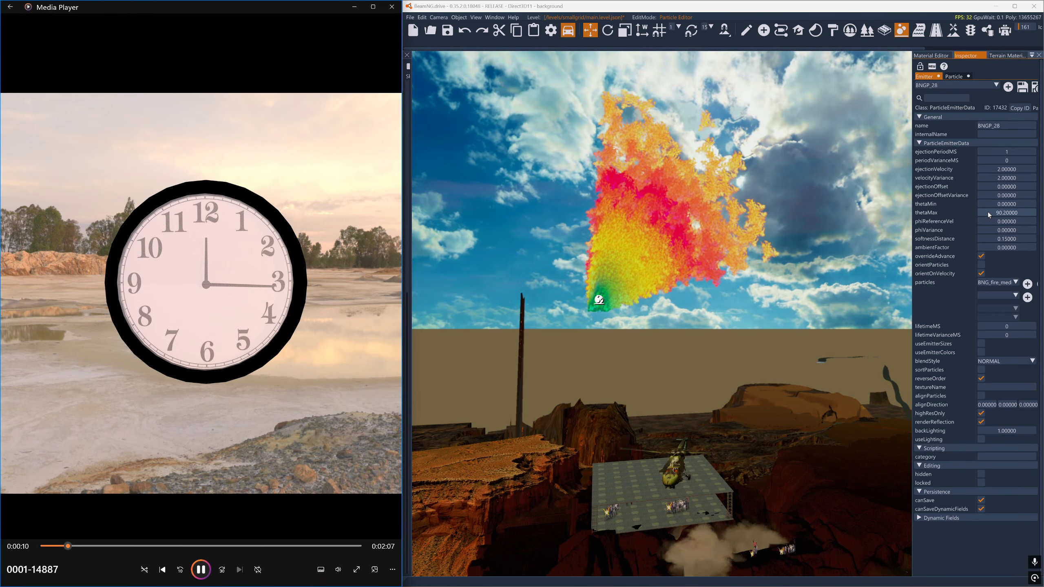
drag(988, 212, 1030, 213)
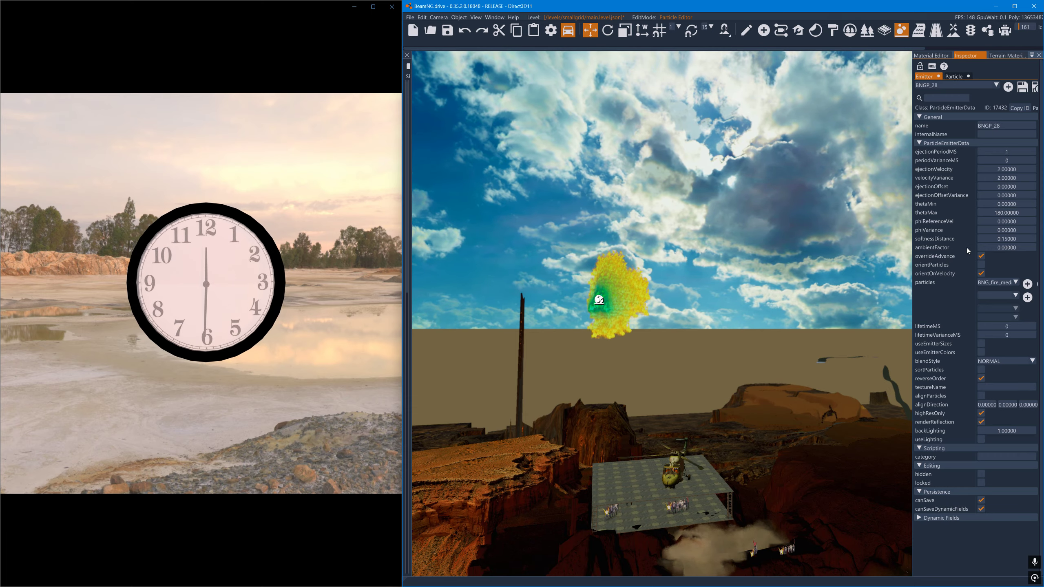
mouse_move(230, 267)
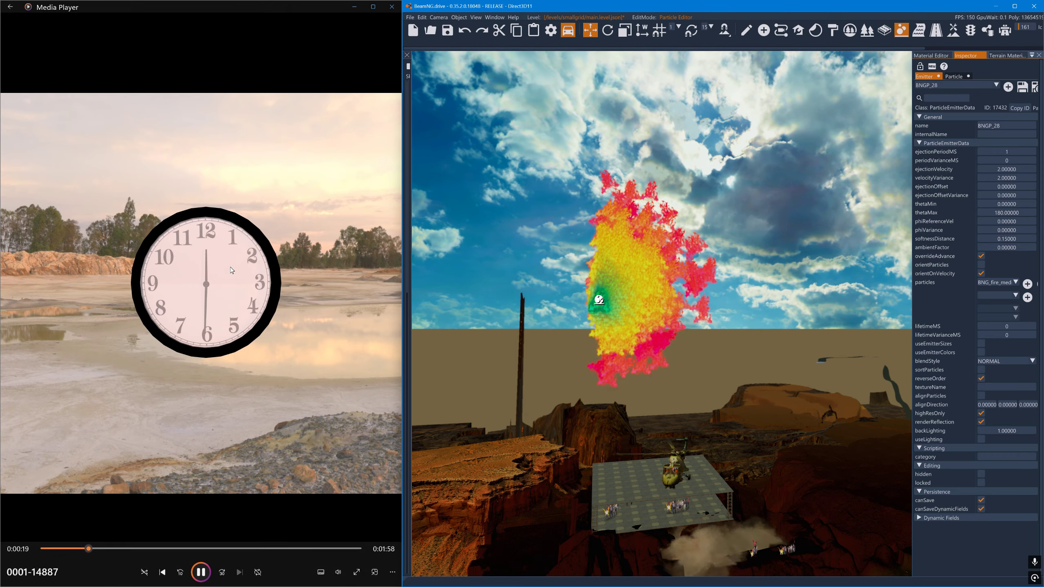
click(200, 570)
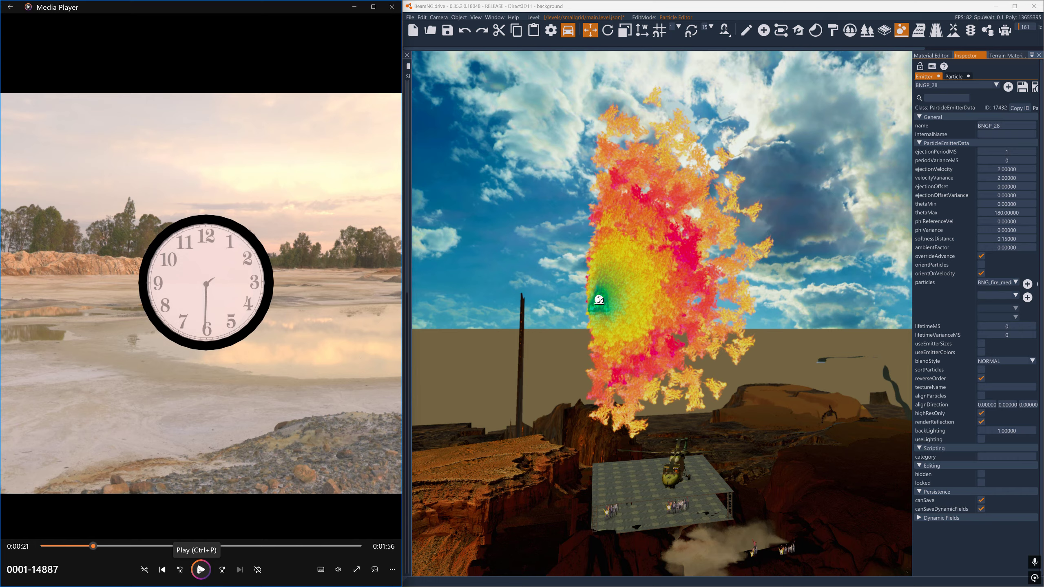
click(201, 570)
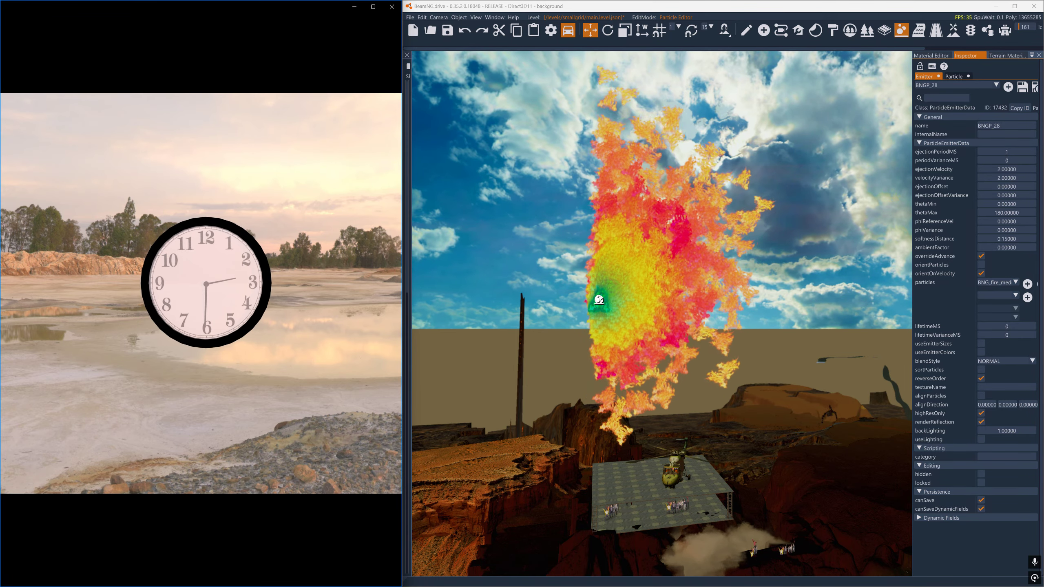
click(201, 570)
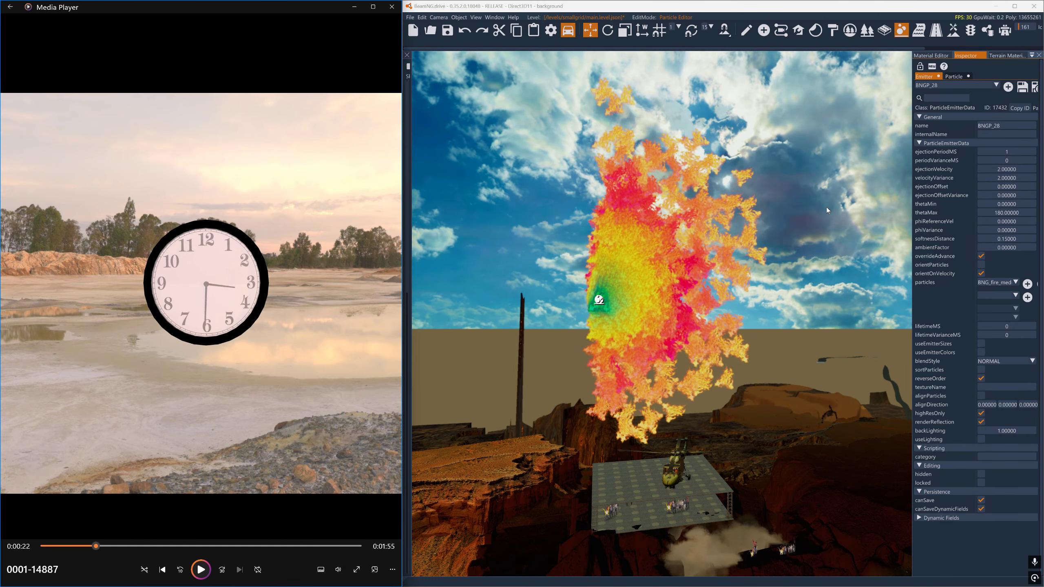
- Set the emitter's ejectionOffsetVariance to 0 and its thetaMin to 90
mouse_move(1021, 205)
mouse_down()
mouse_move(1043, 200)
mouse_move(1022, 198)
mouse_up()
double_click(1002, 195)
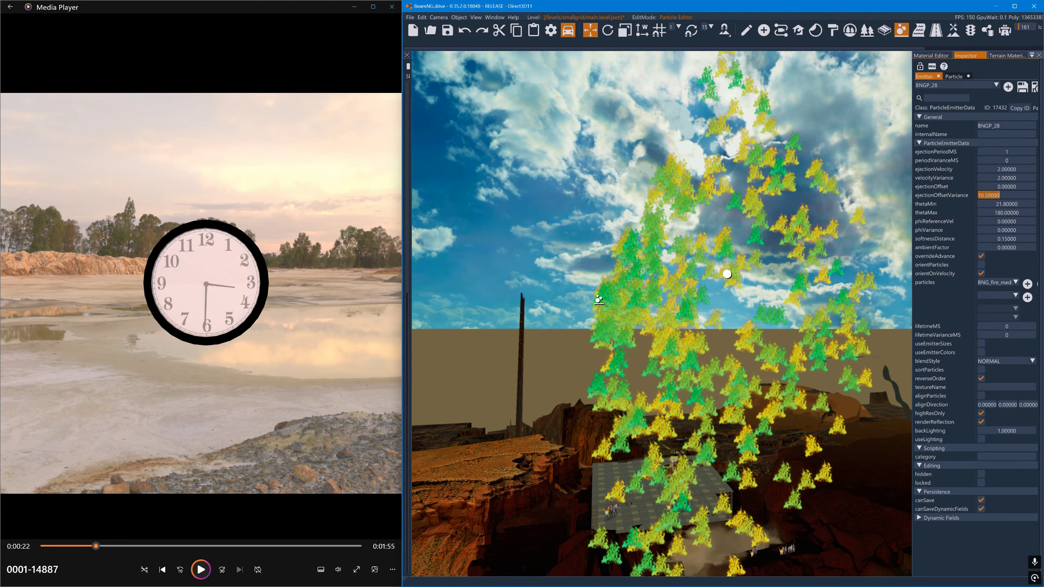
text(0)
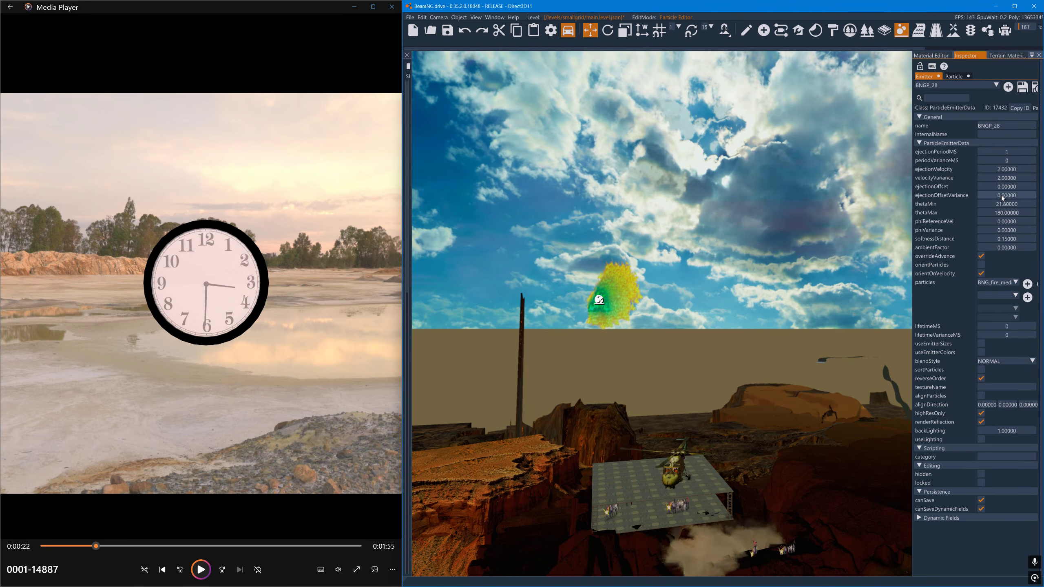
double_click(1001, 203)
text(90)
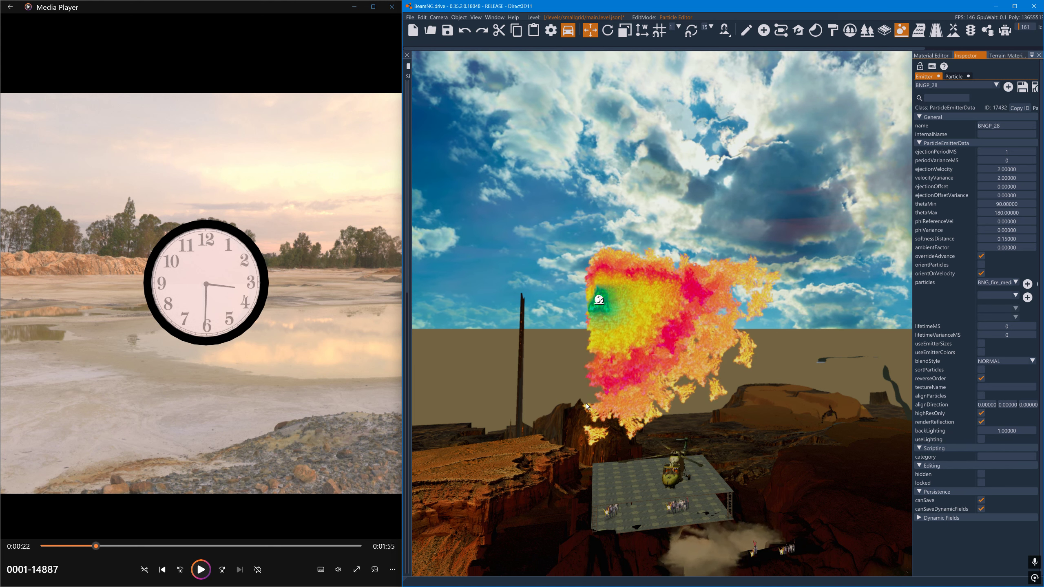
- Resume the clock clip, set the emitter's thetaMin to 180, and pause the clip at 0:54
click(201, 570)
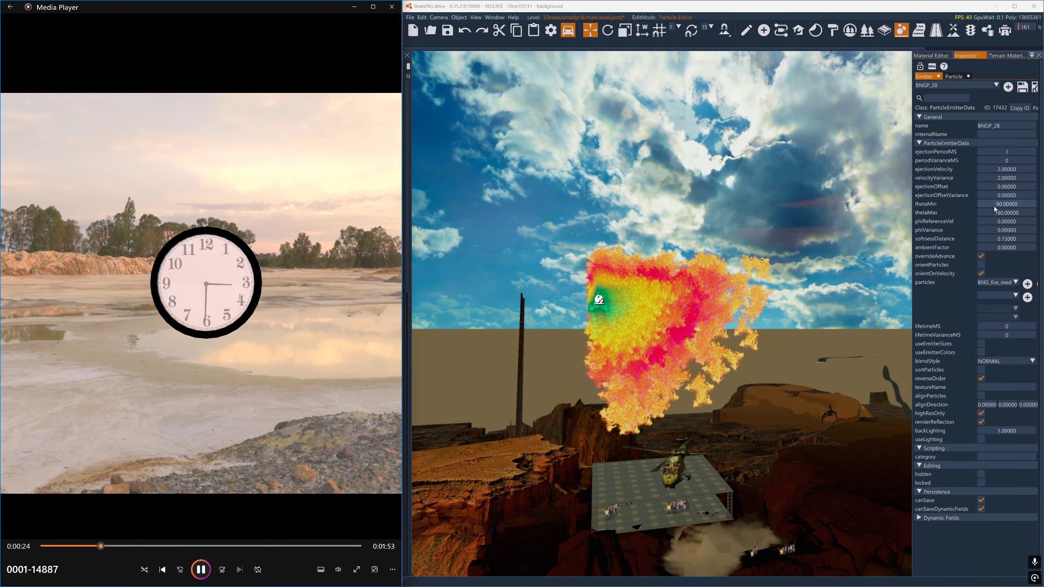
drag(991, 206, 1003, 209)
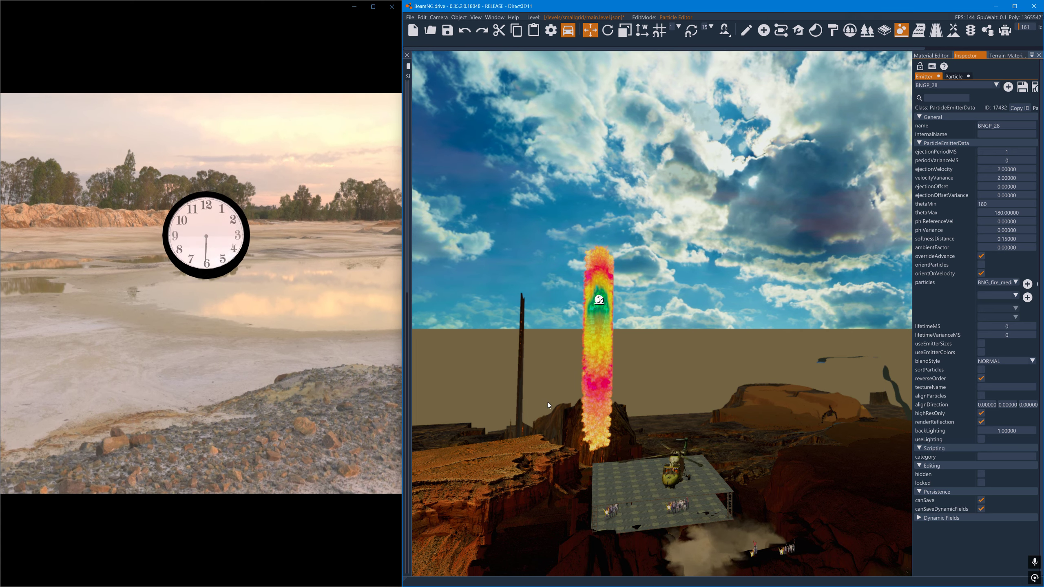
mouse_move(299, 321)
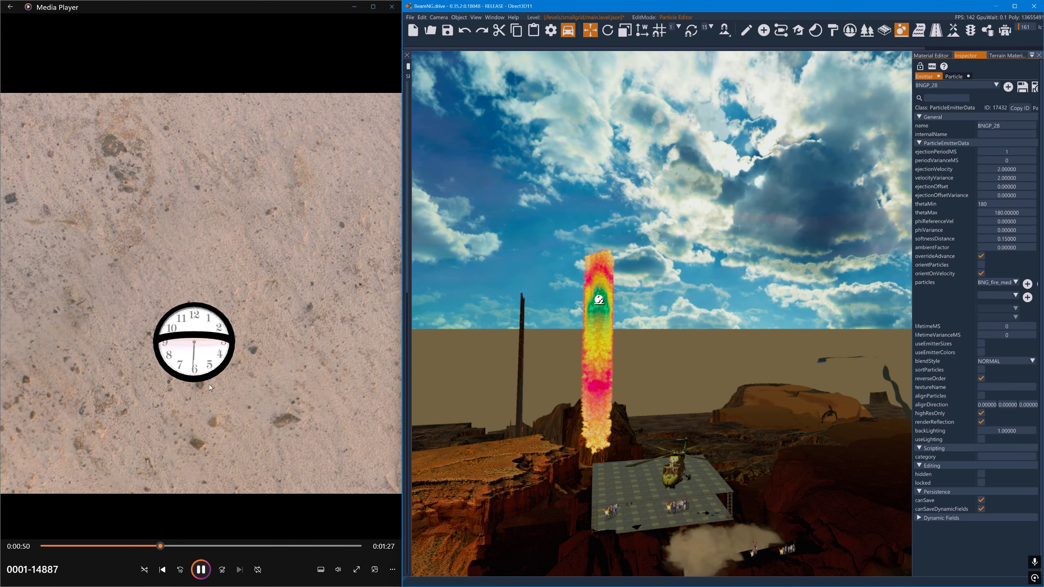
click(203, 569)
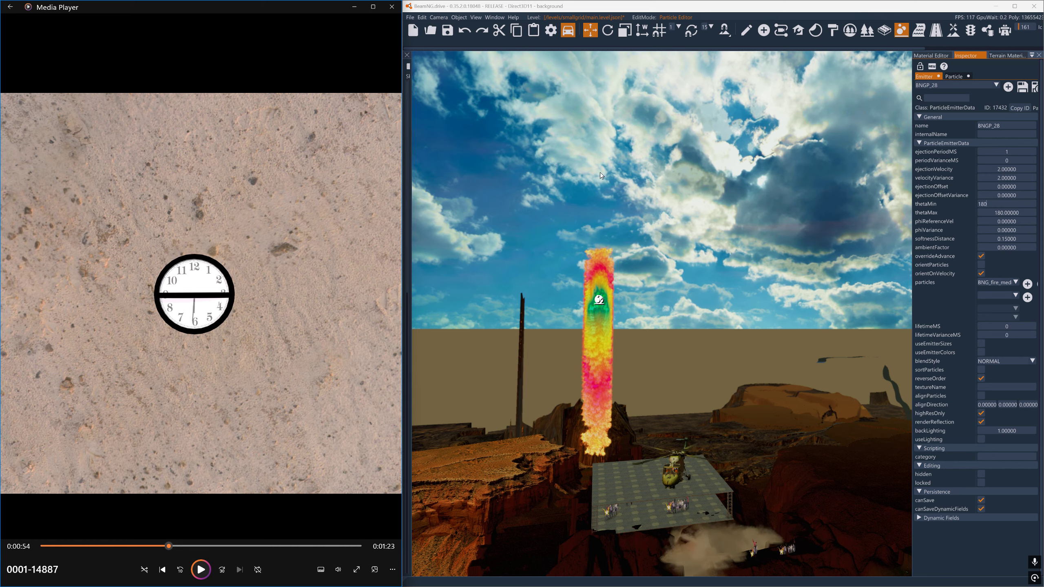
- Examine the emitter's particle direction in the scene from above and from the side
right_click(625, 310)
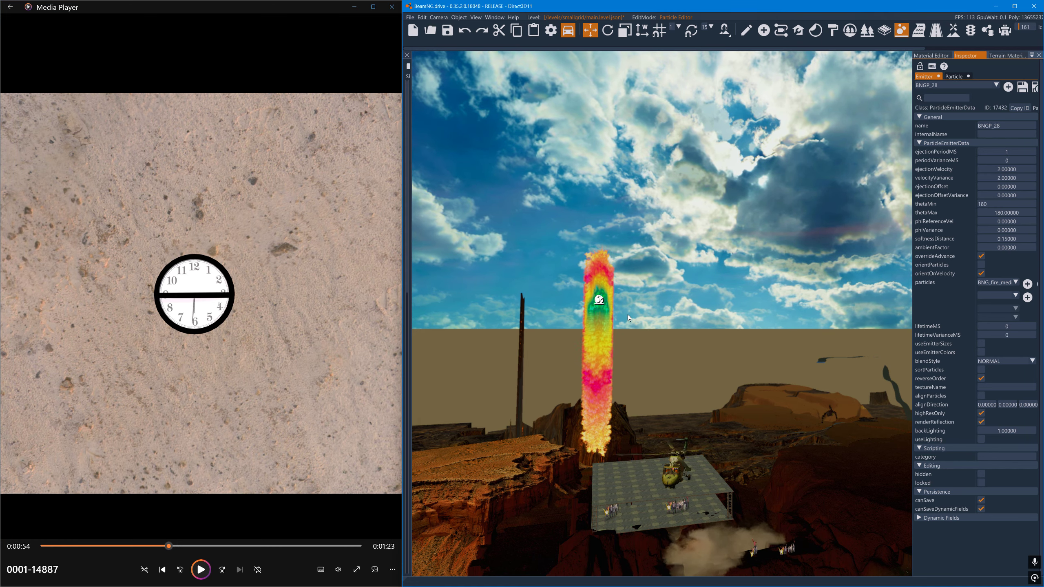
right_drag(631, 273, 560, 459)
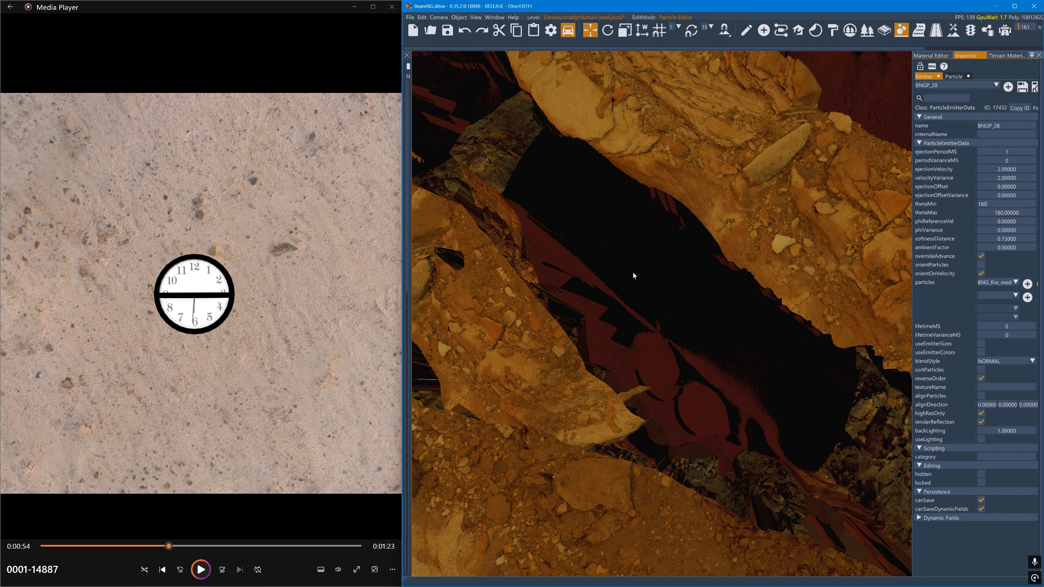
key(w)
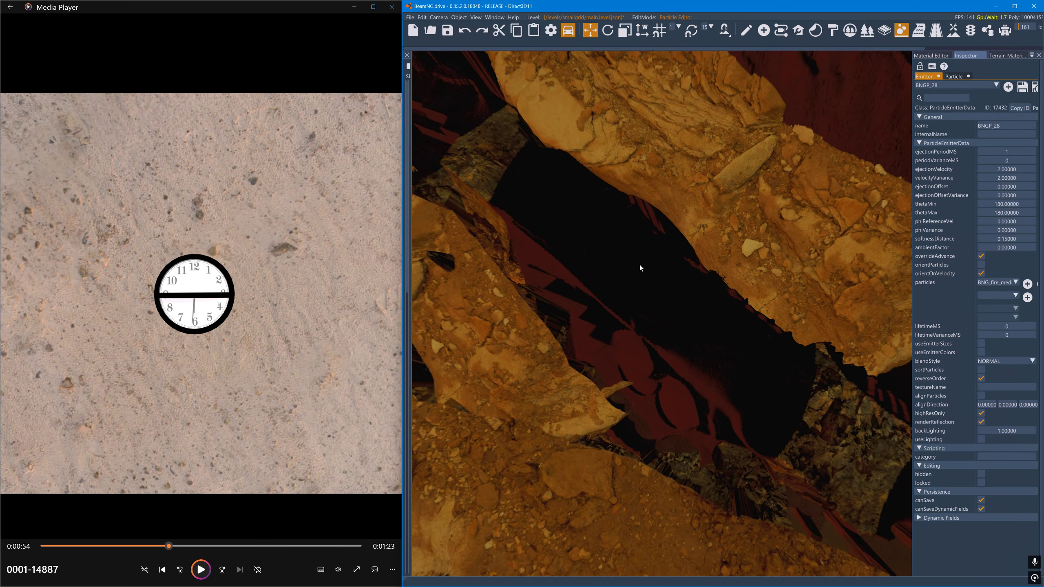
right_drag(641, 266, 475, 248)
key(w)
key(d)
key(w)
key(s)
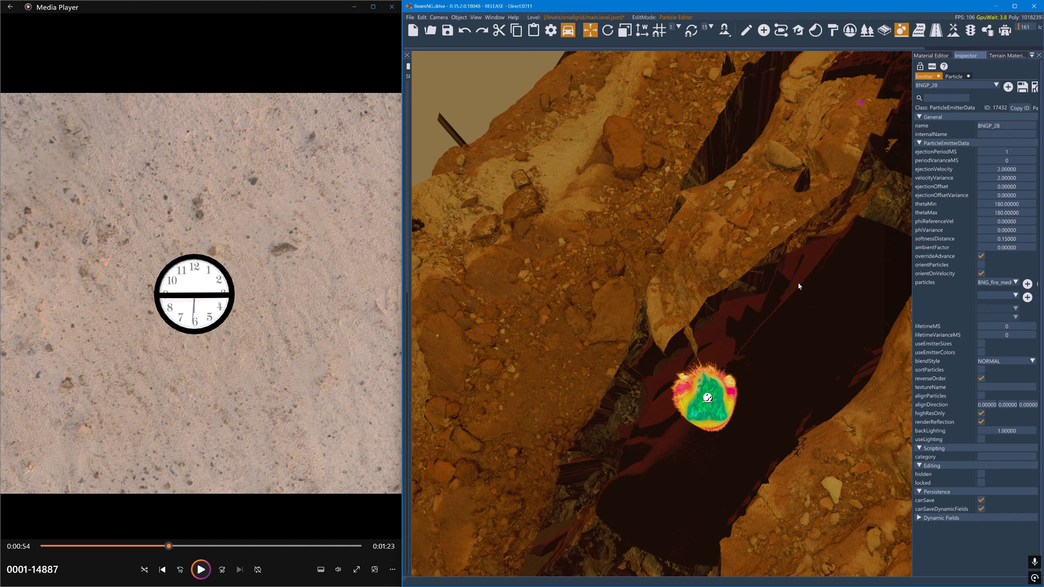
right_drag(790, 289, 930, 257)
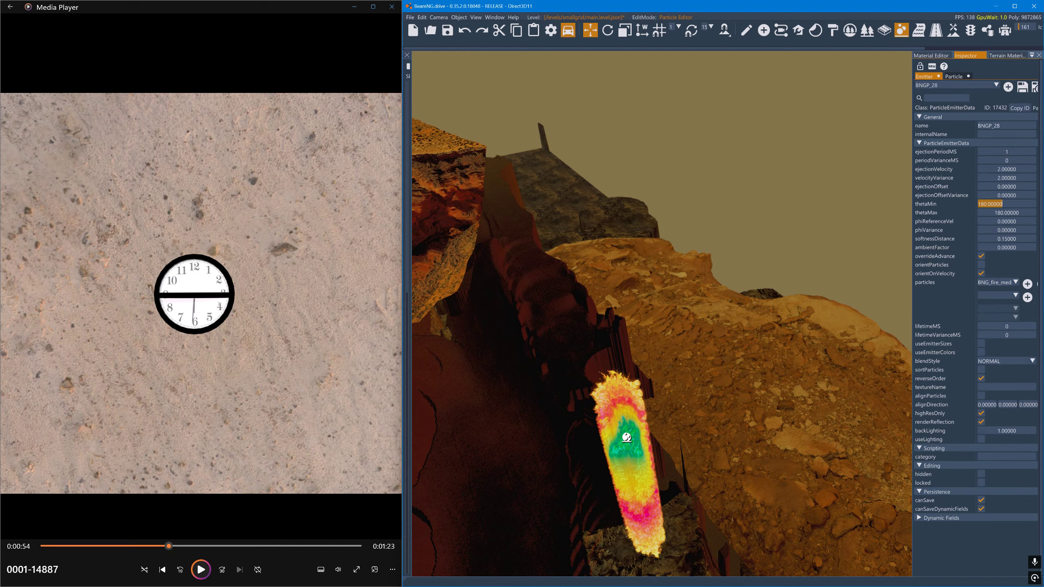
- Set the emitter's thetaMin back to 0
right_drag(669, 335, 534, 469)
key(a)
key(d)
key(w)
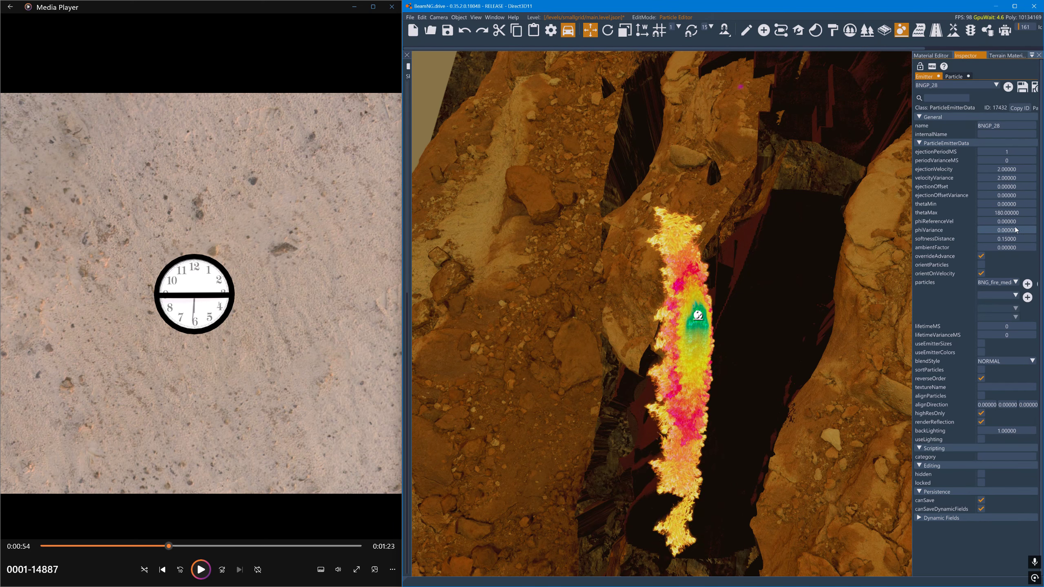
- Set the emitter's phiReferenceVel to 360 and its phiVariance to 360
drag(1015, 222, 1043, 223)
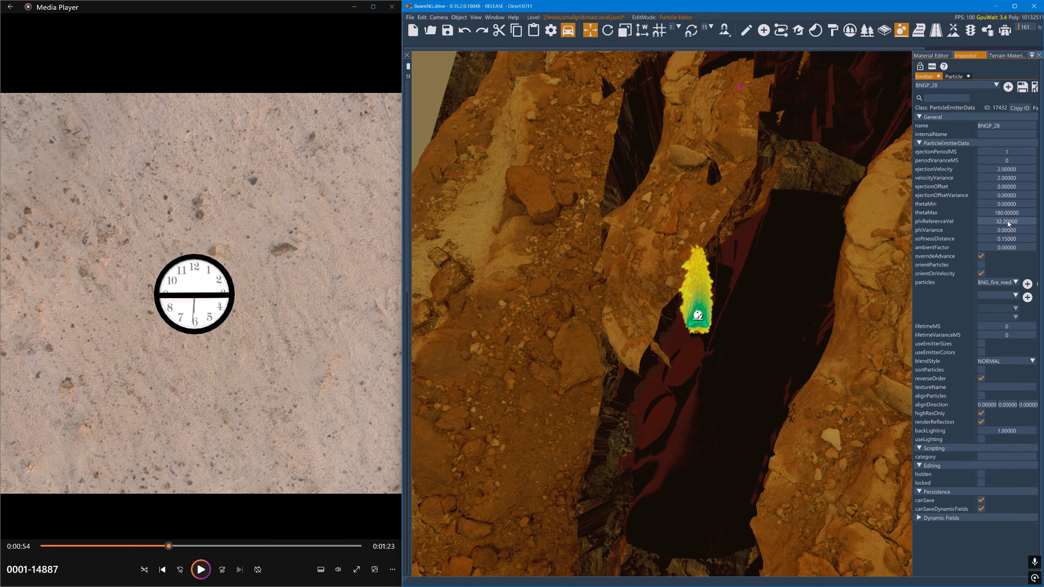
double_click(999, 222)
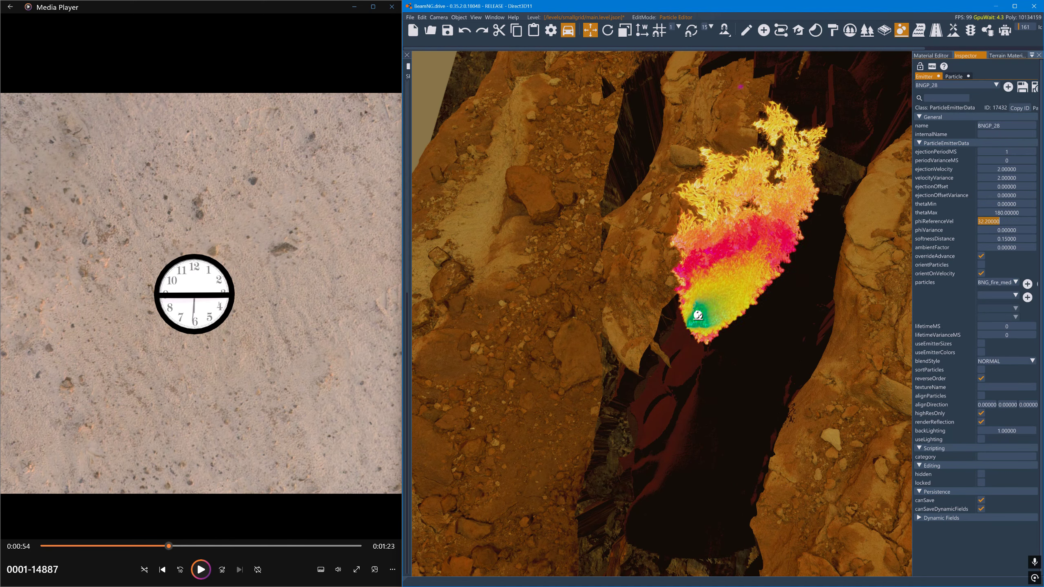
text(360)
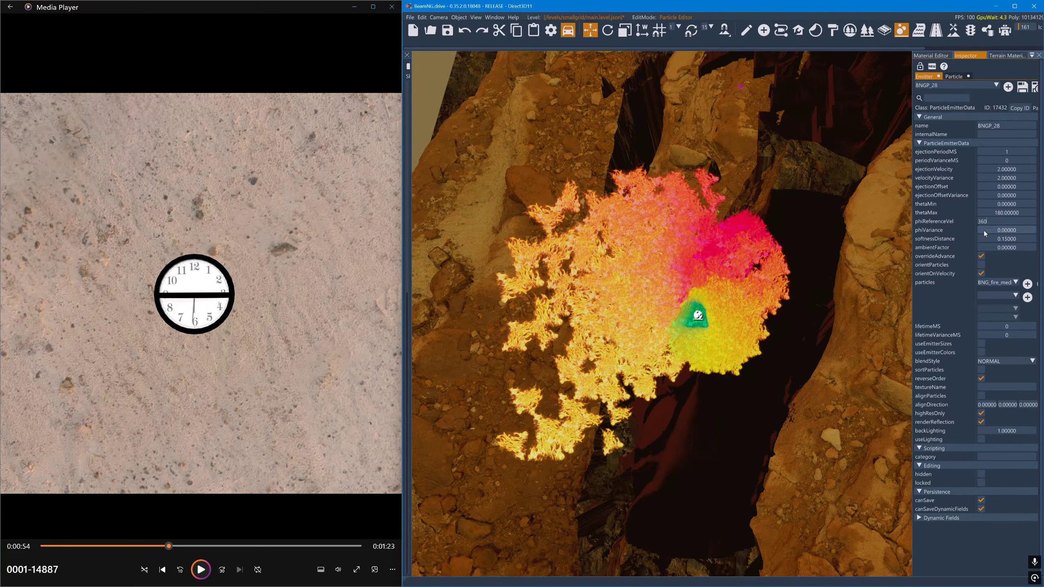
key(Return)
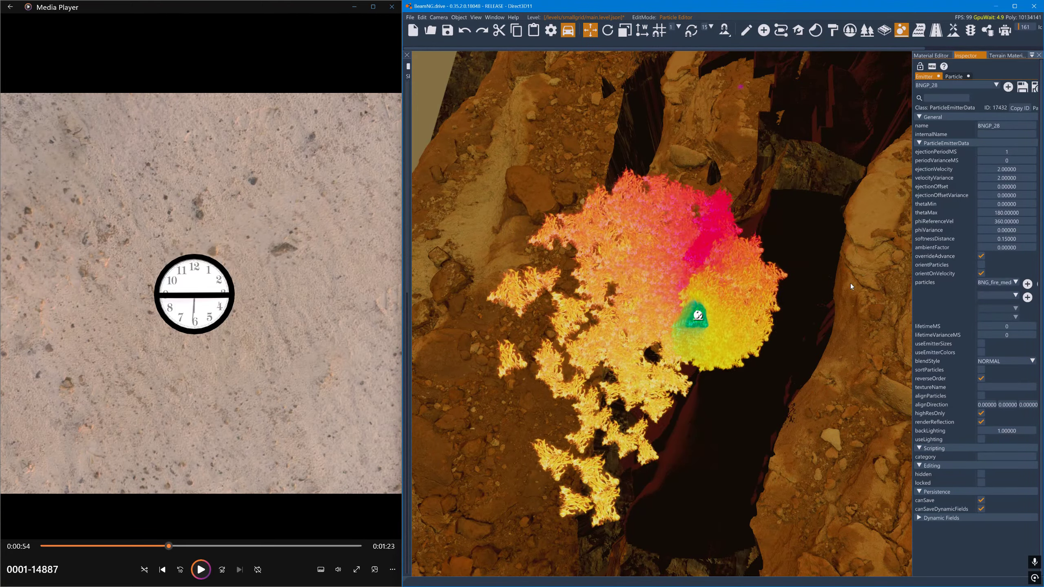
click(1001, 232)
text(36)
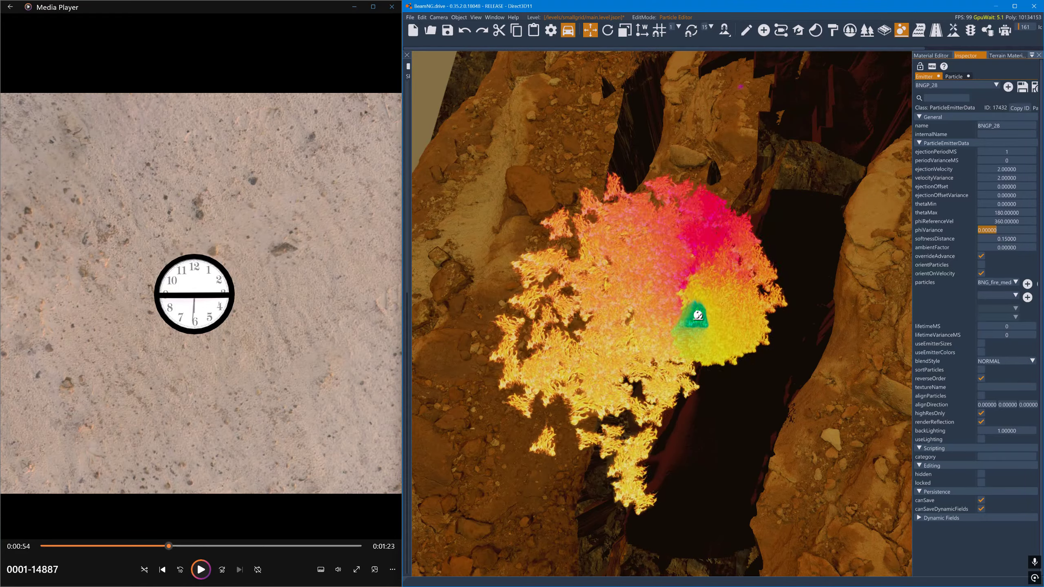
text(0)
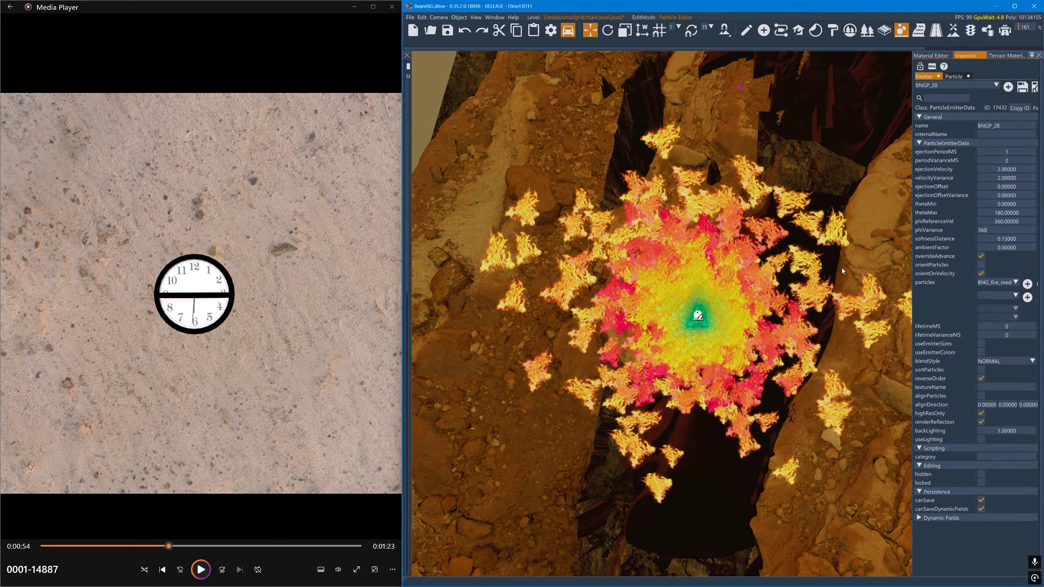
- Increase the emitter's ejectionOffset to 8.4 so the particles start away from its centre
right_drag(840, 269, 840, 224)
click(840, 270)
mouse_move(839, 269)
right_down()
mouse_move(897, 250)
mouse_move(847, 230)
mouse_move(857, 216)
mouse_move(836, 226)
mouse_move(876, 237)
mouse_move(847, 247)
mouse_move(871, 202)
mouse_move(951, 216)
mouse_move(857, 233)
mouse_move(827, 208)
mouse_move(835, 215)
right_up()
key(a)
key(d)
key(w)
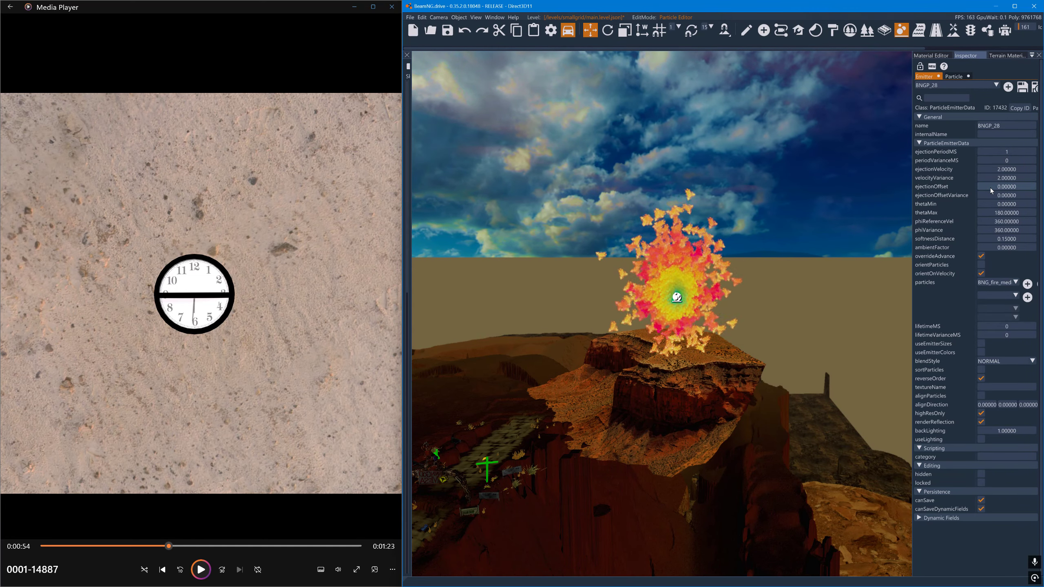
click(990, 188)
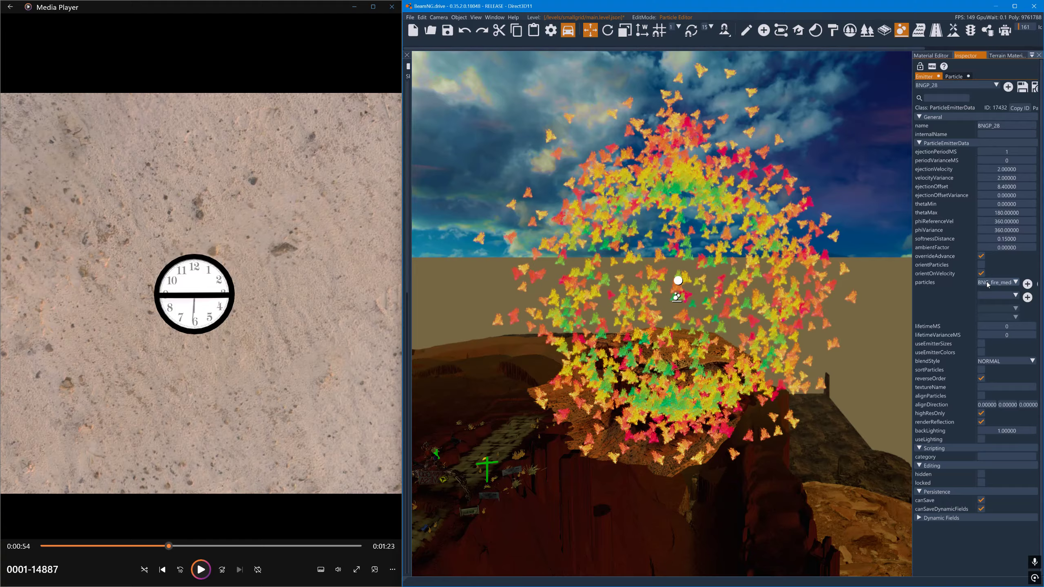
- Change the color stages of the BNG_fire_medium_fast particle to white (255, 255, 255, 255)
click(953, 77)
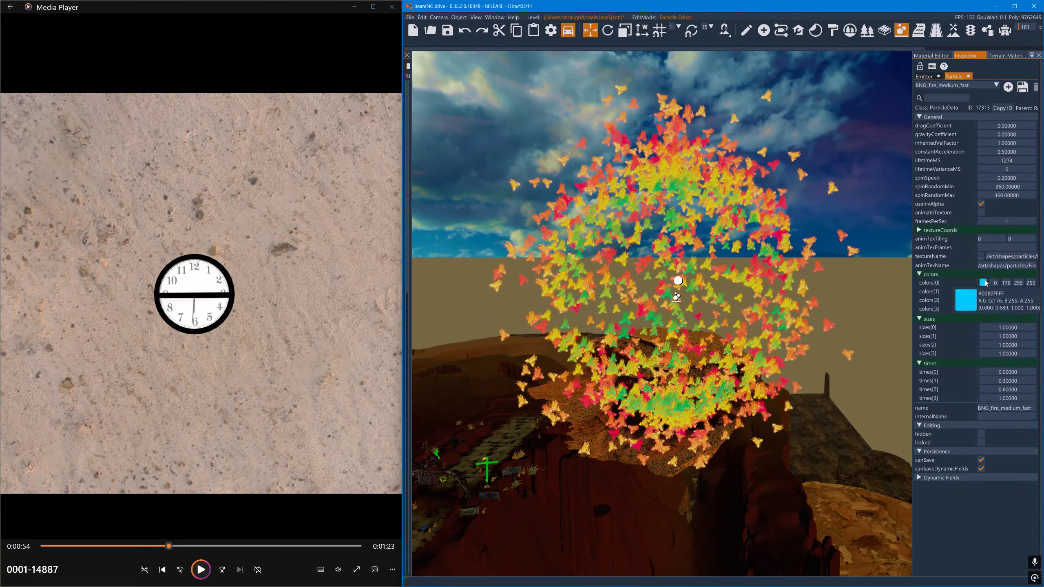
click(983, 283)
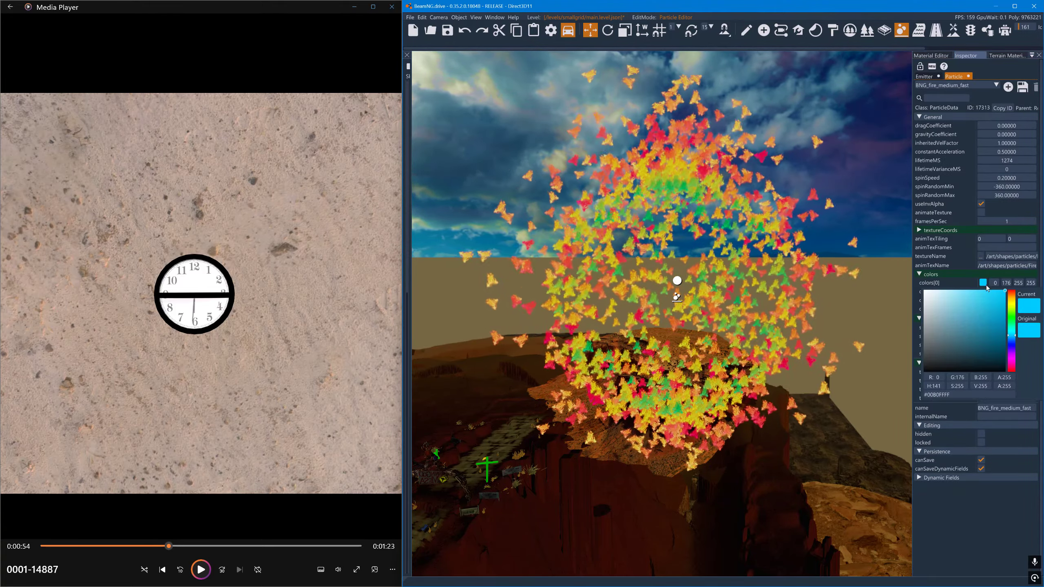
click(933, 272)
click(983, 292)
drag(934, 306, 922, 304)
click(929, 255)
click(983, 300)
click(933, 277)
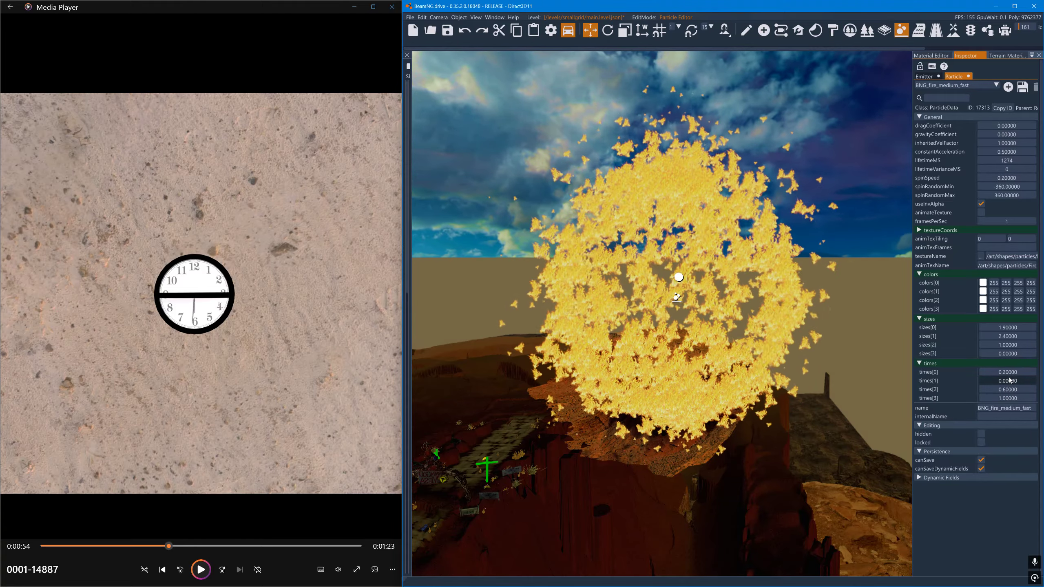
- Set the BNG_fire_medium_fast particle's times[1] to 0.3 and times[2] to 0.7
drag(1009, 378, 1012, 390)
scroll(1012, 389, up, 1)
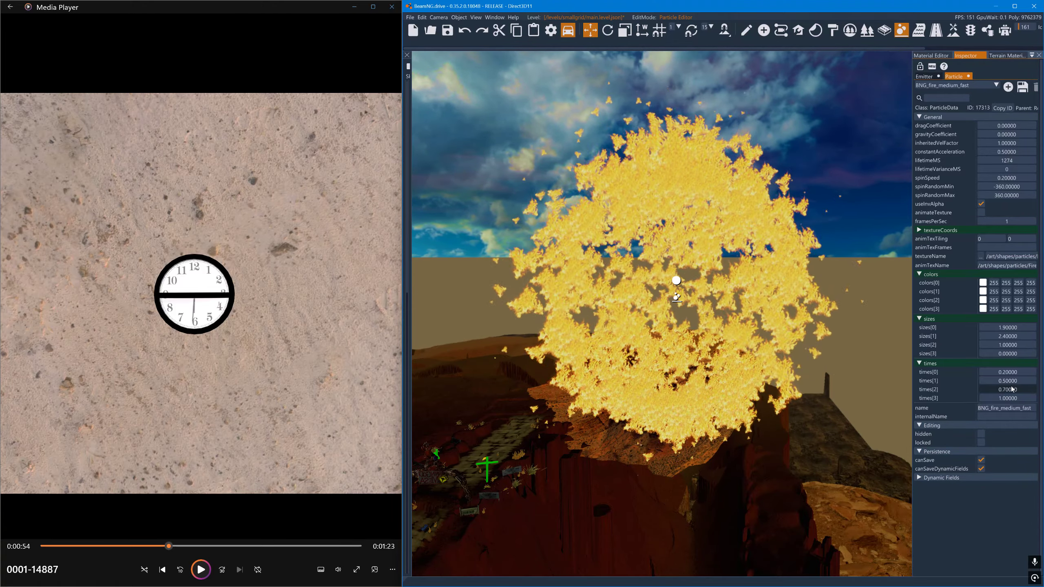
scroll(1012, 384, down, 3)
scroll(1012, 385, up, 1)
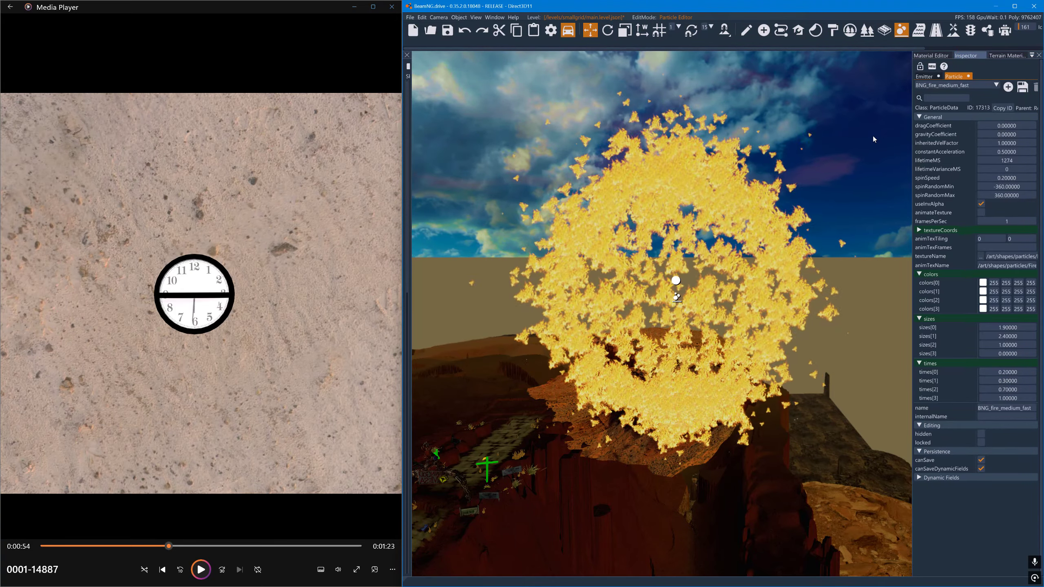
- Leave the world editor to view the game's Environment settings, and return to the editor
key(F11)
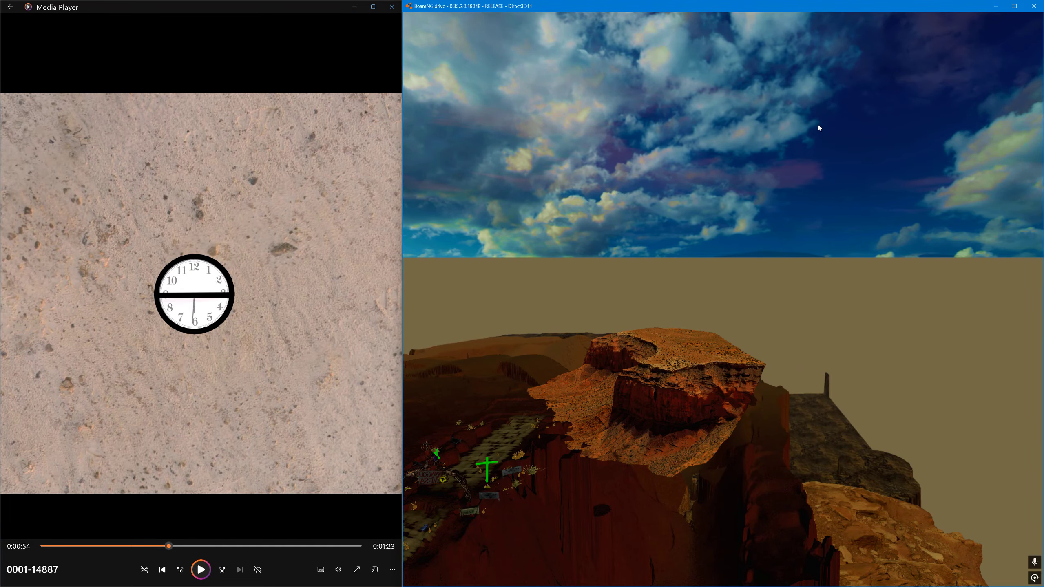
key(F11)
key(F11)
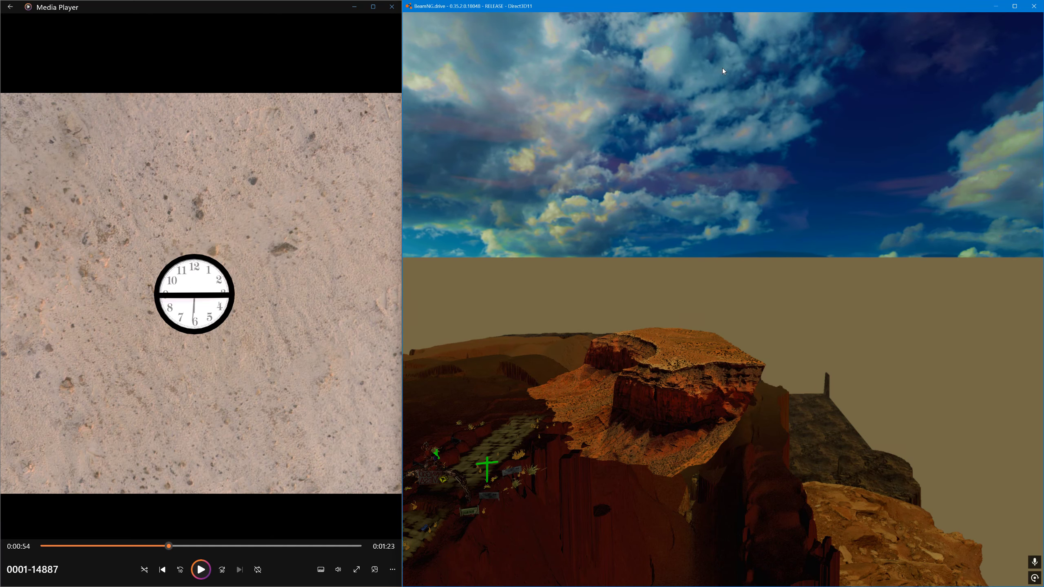
key(Escape)
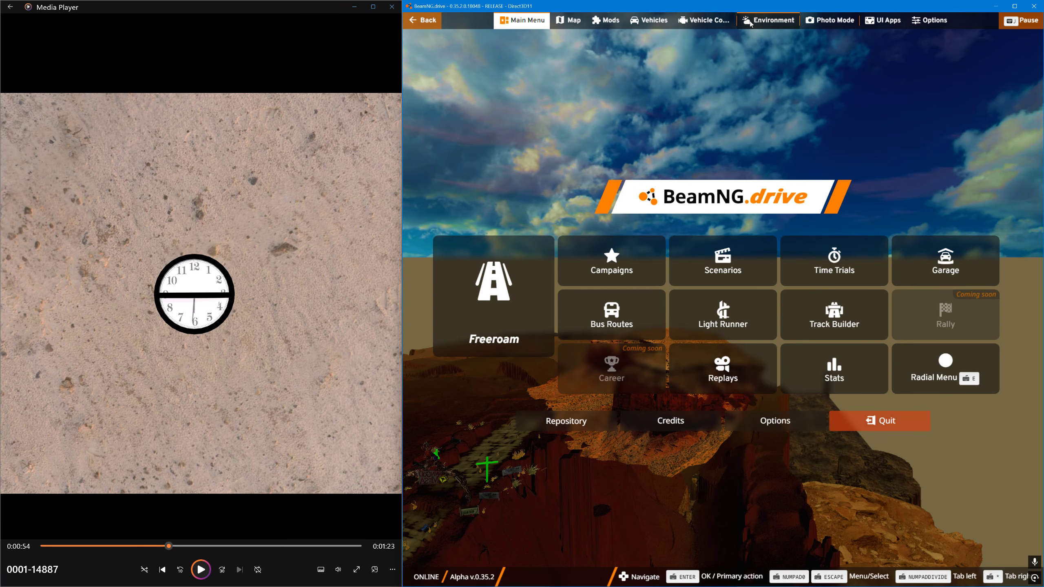
click(768, 20)
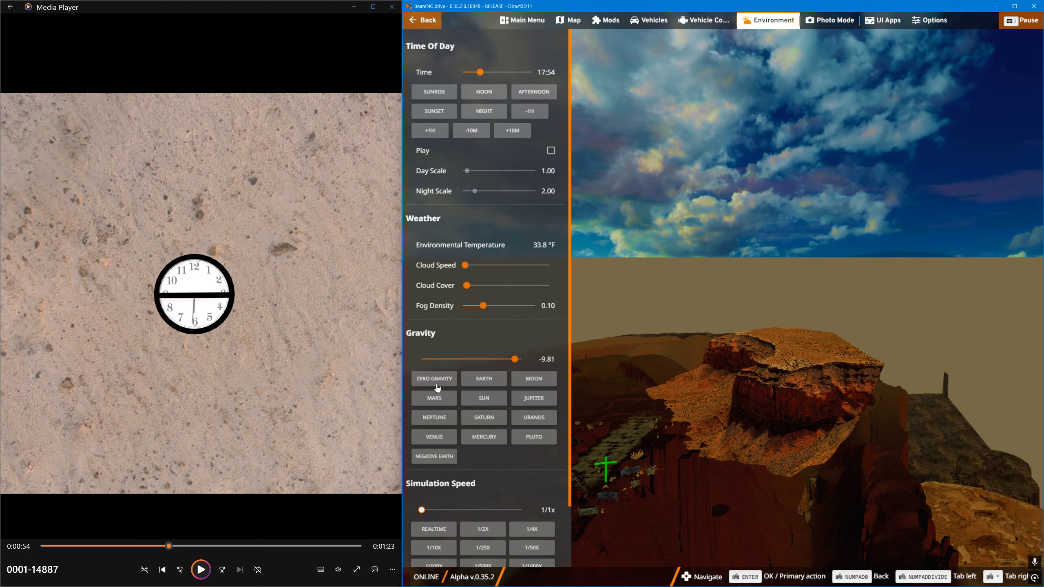
key(Escape)
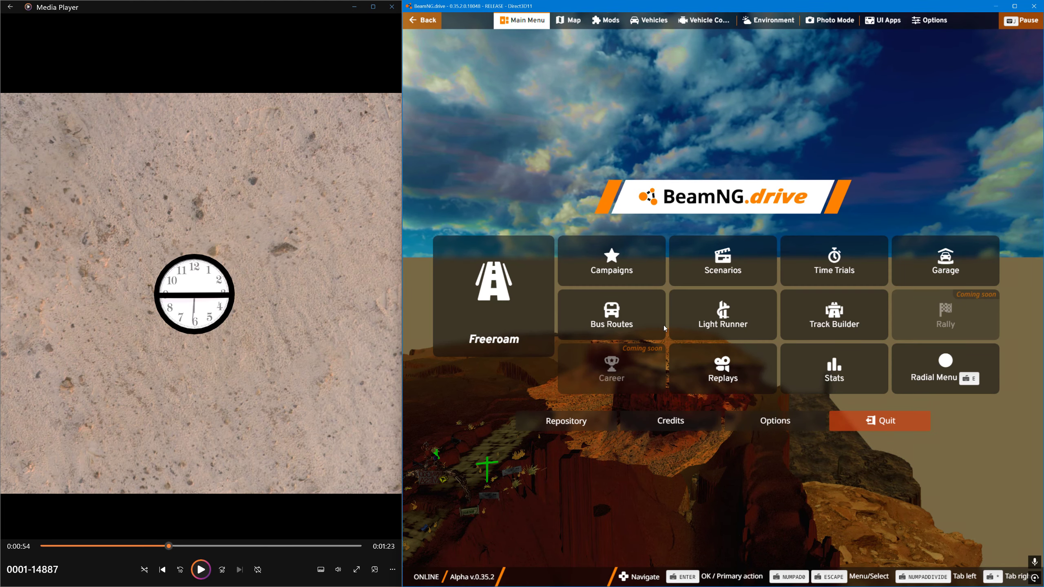
key(Escape)
key(F11)
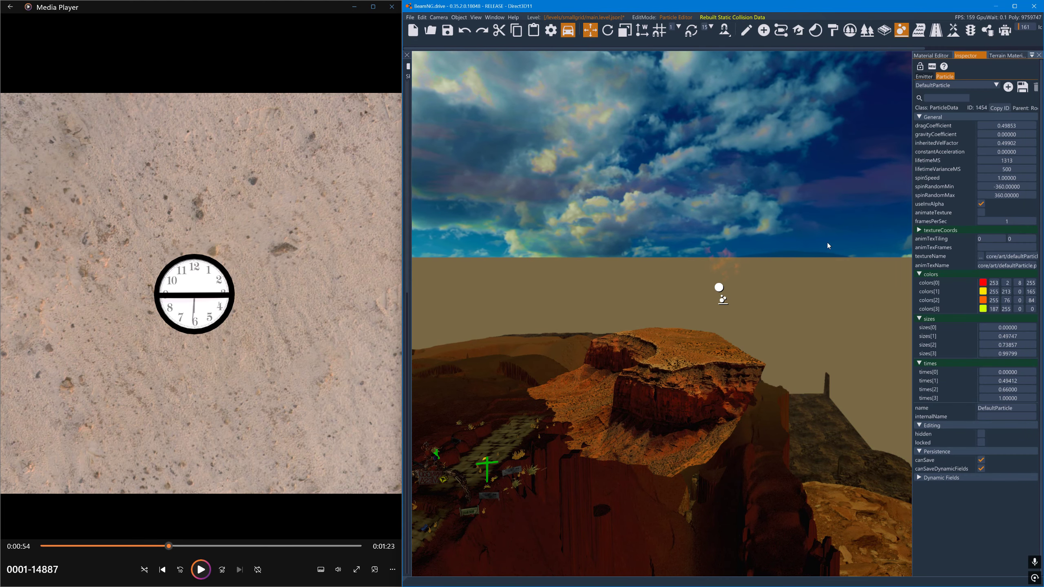
- Load the BNGP_28 emitter in the particle editor without saving changes to BNGP_27, and widen the inspector
click(924, 78)
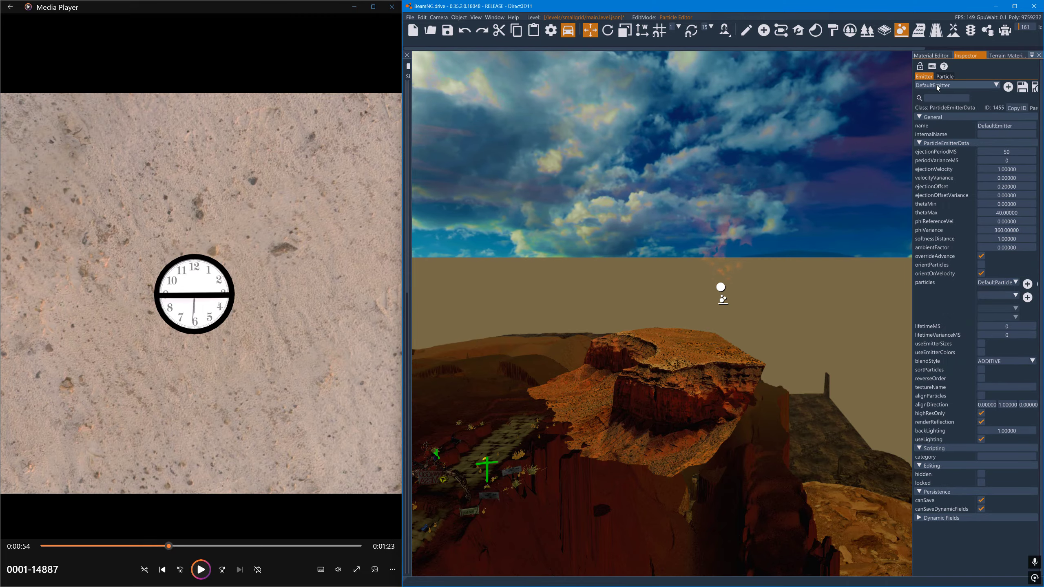
scroll(941, 116, down, 8)
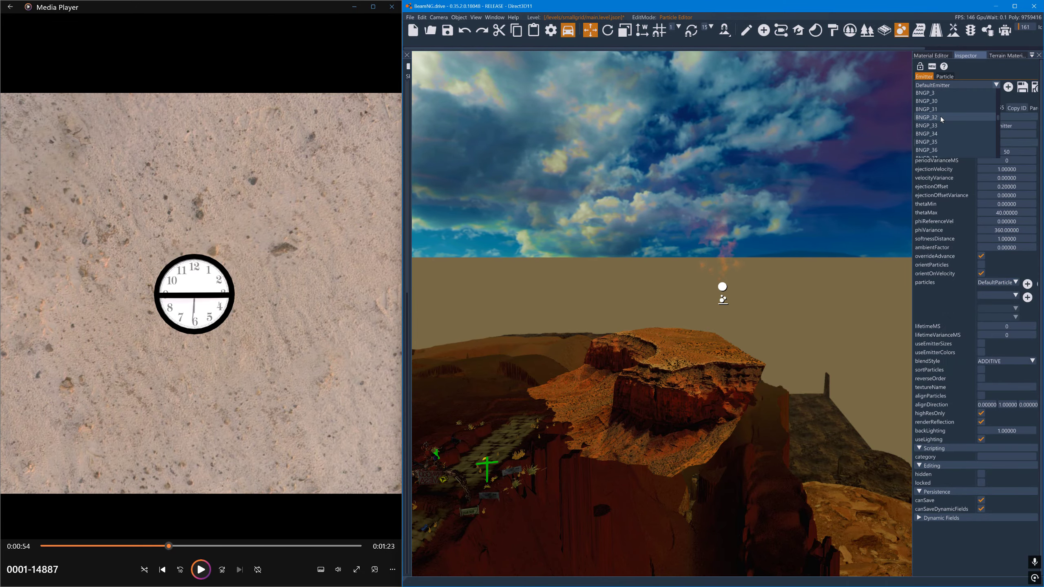
click(941, 102)
click(948, 85)
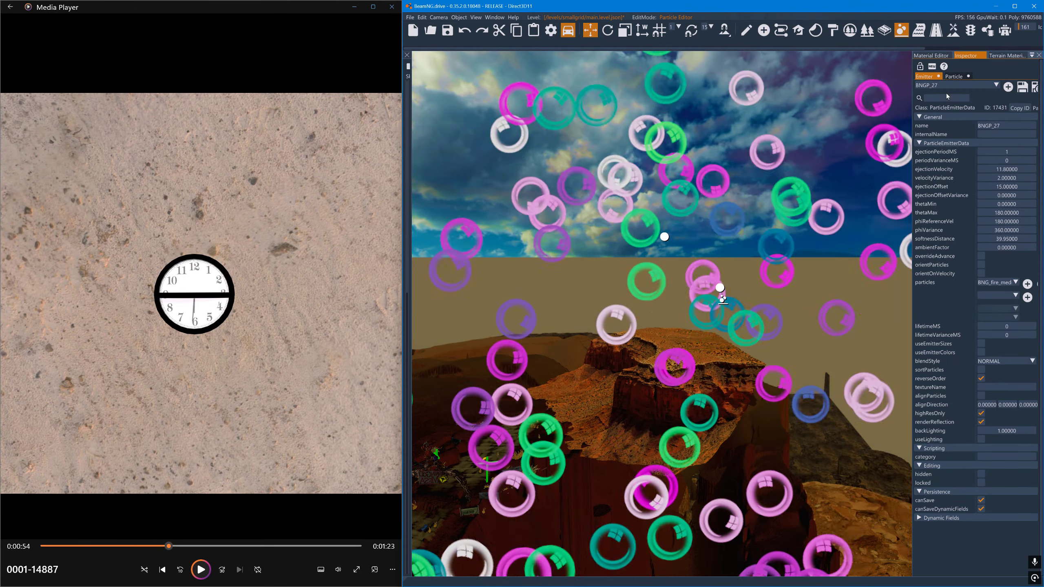
scroll(946, 111, down, 5)
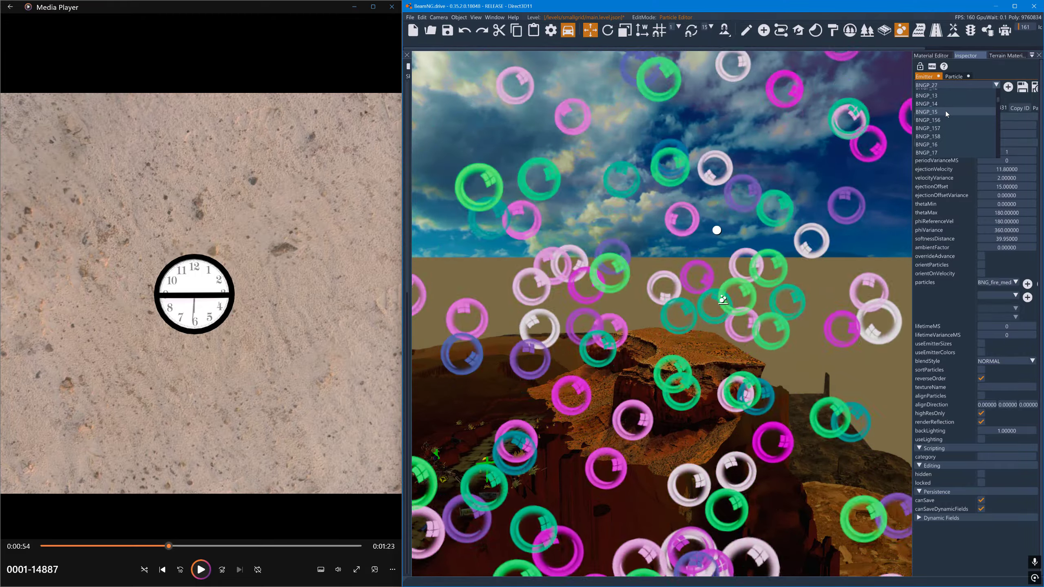
scroll(946, 111, down, 3)
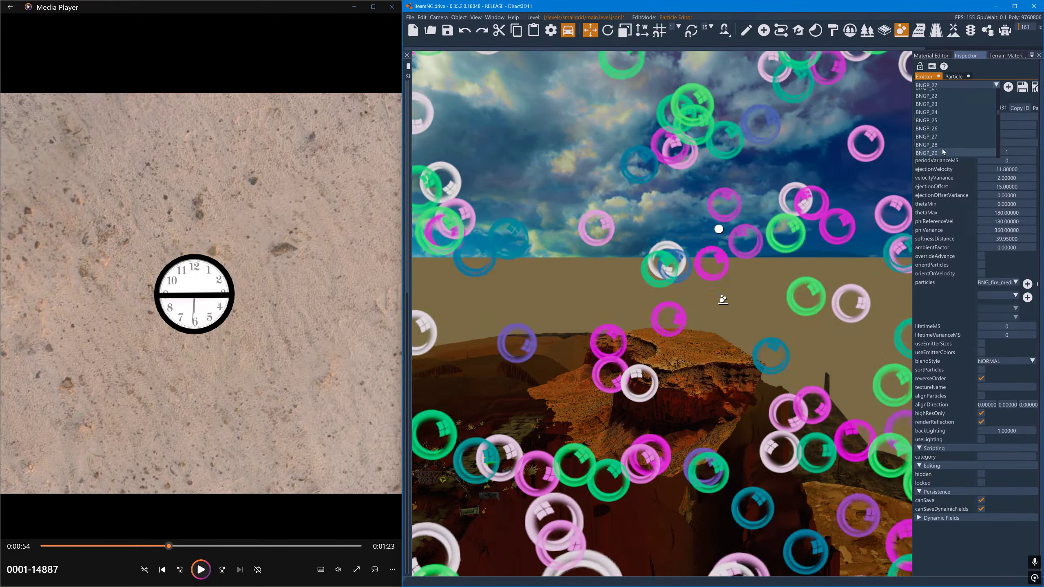
click(943, 146)
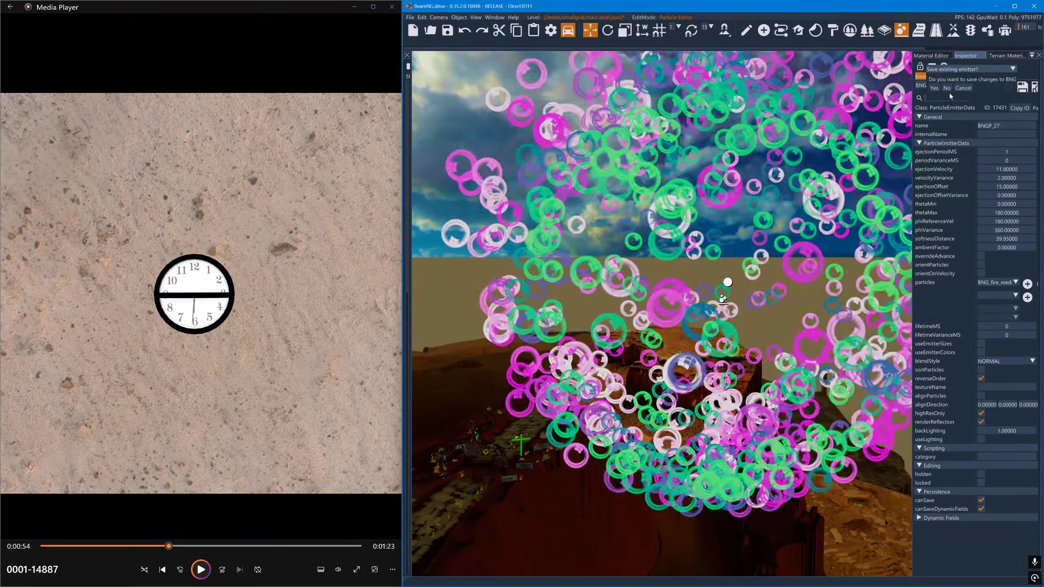
click(947, 88)
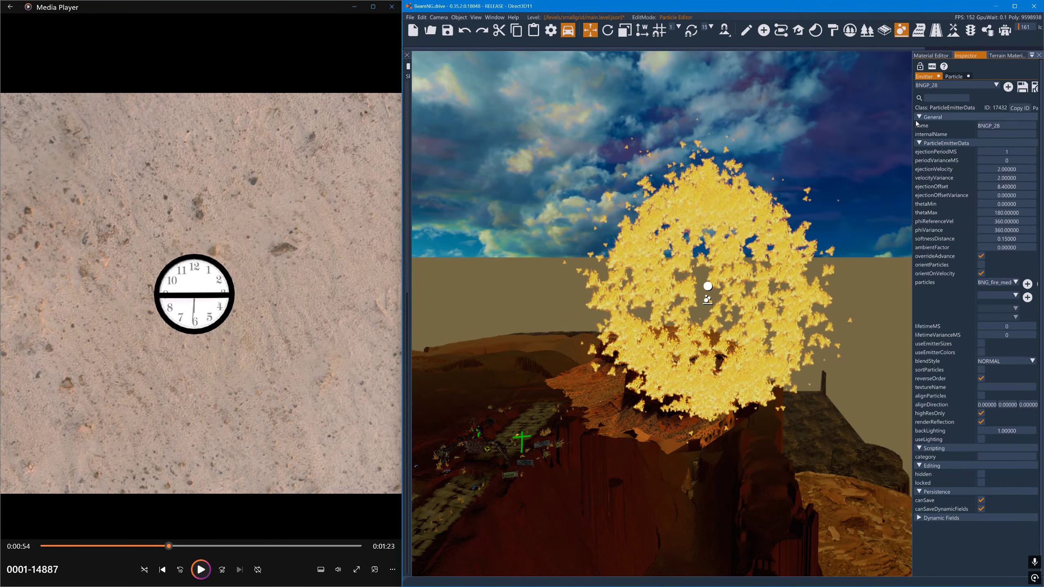
drag(913, 123, 904, 122)
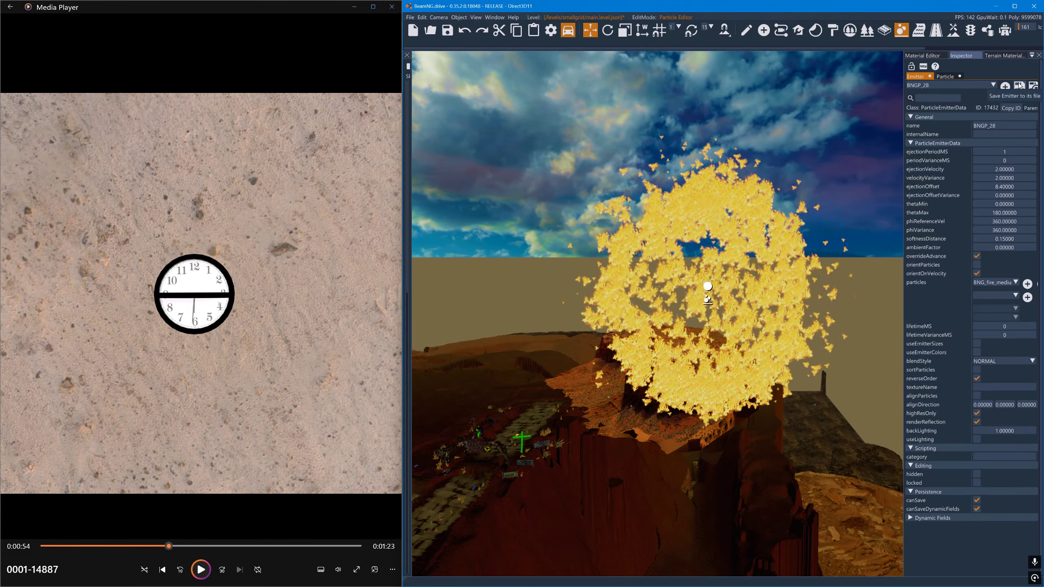
- Bring the Desktop folder with fire.png into view, and return to BeamNG.drive
click(987, 7)
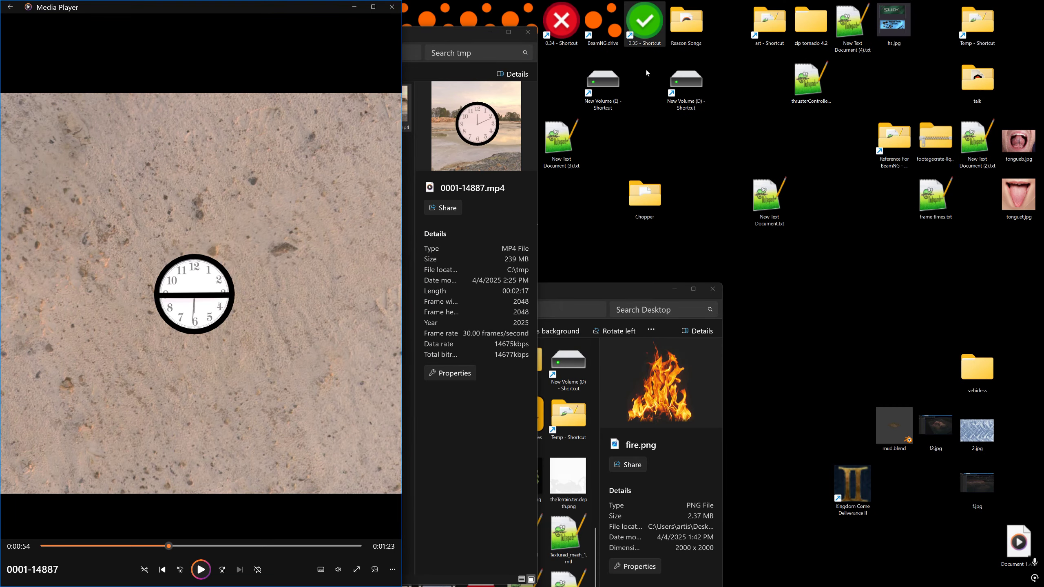
drag(598, 296, 707, 242)
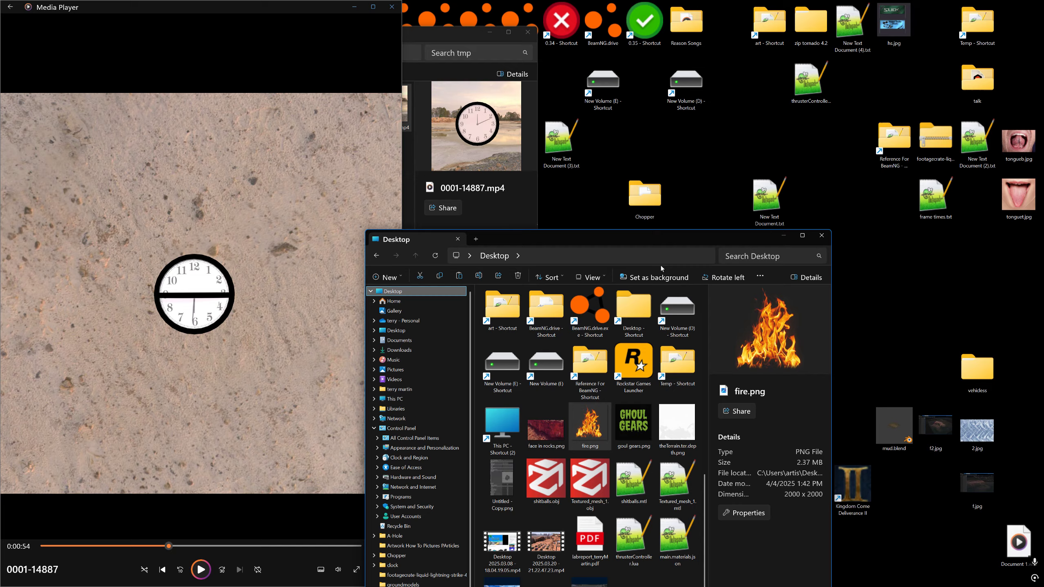
key(alt+Tab)
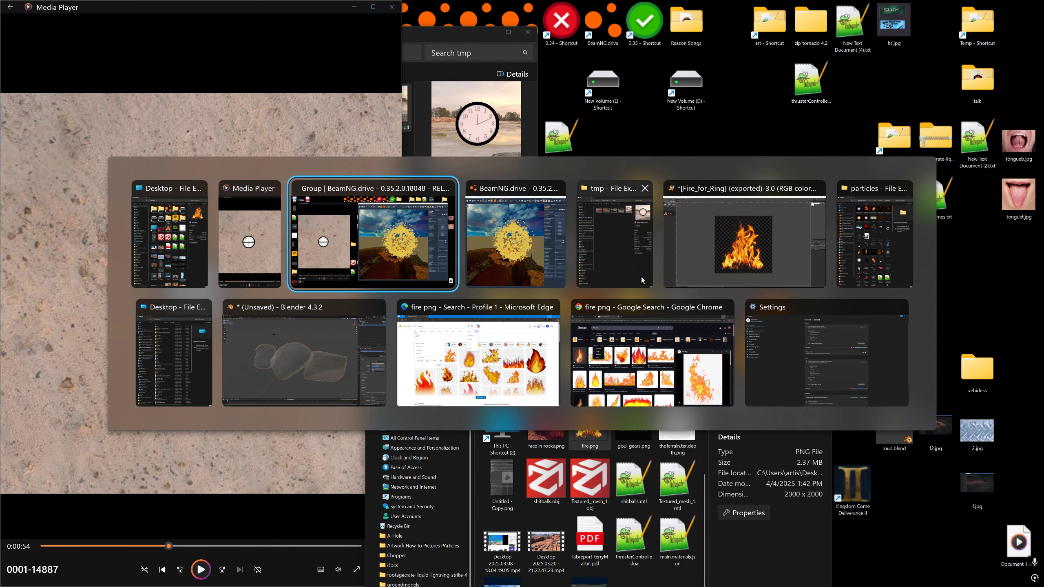
key(alt+Tab)
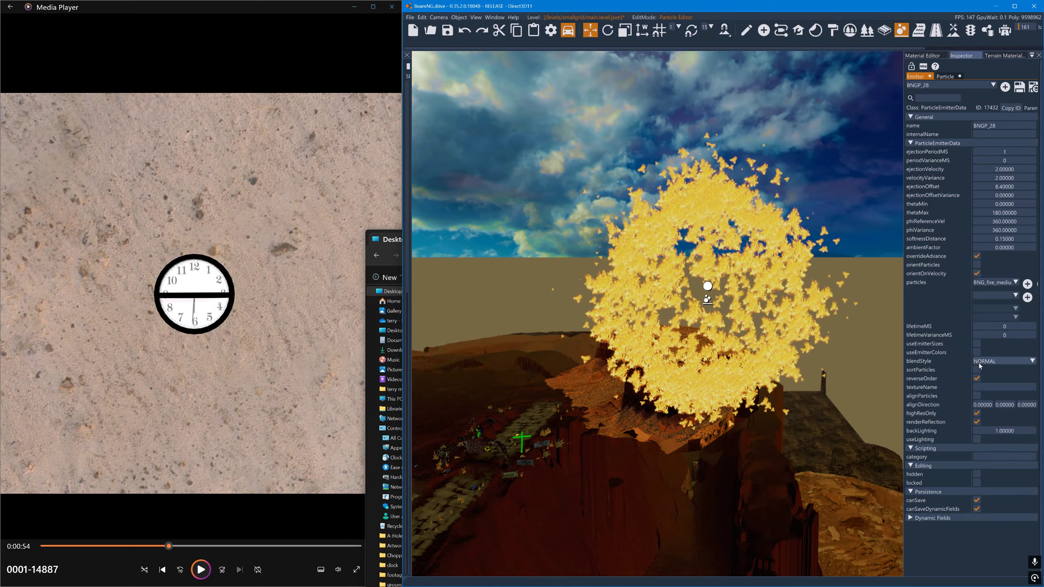
- Try the ADDITIVE, PREMULTALPHA and <Not set> blend styles on the BNGP_28 emitter, and return blendStyle to NORMAL
click(997, 362)
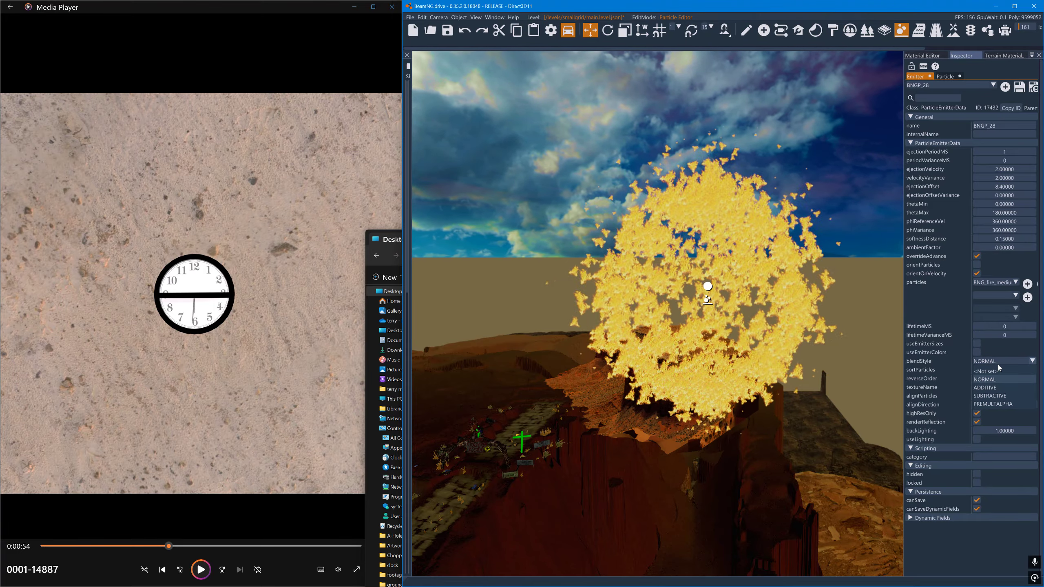
click(995, 386)
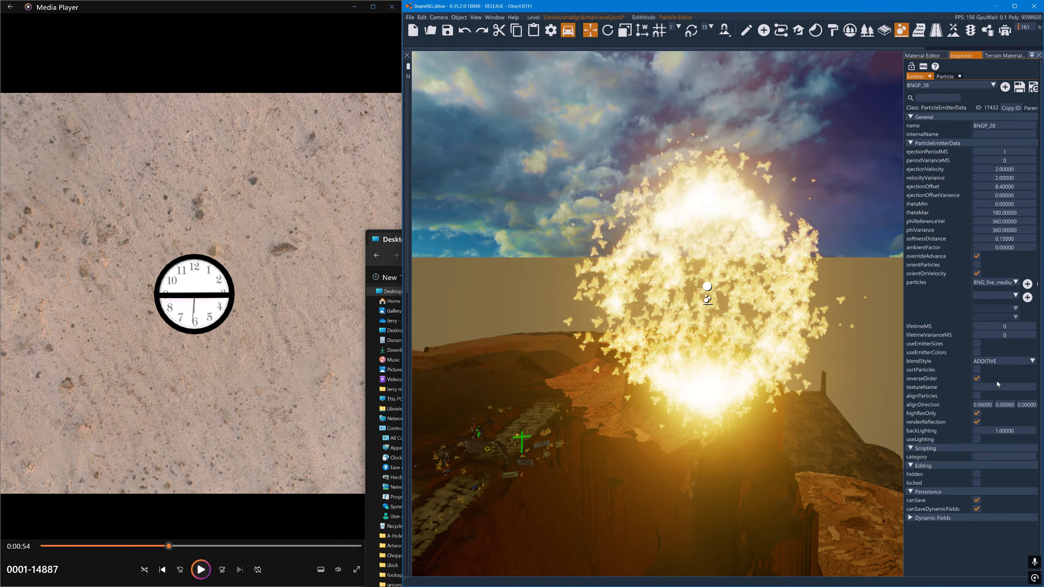
click(1015, 362)
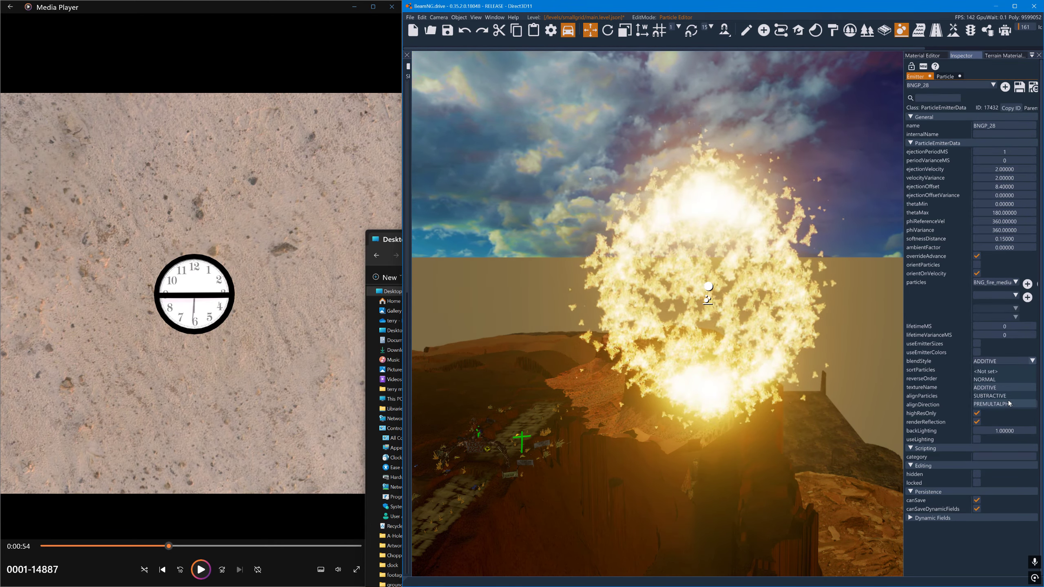
click(1010, 405)
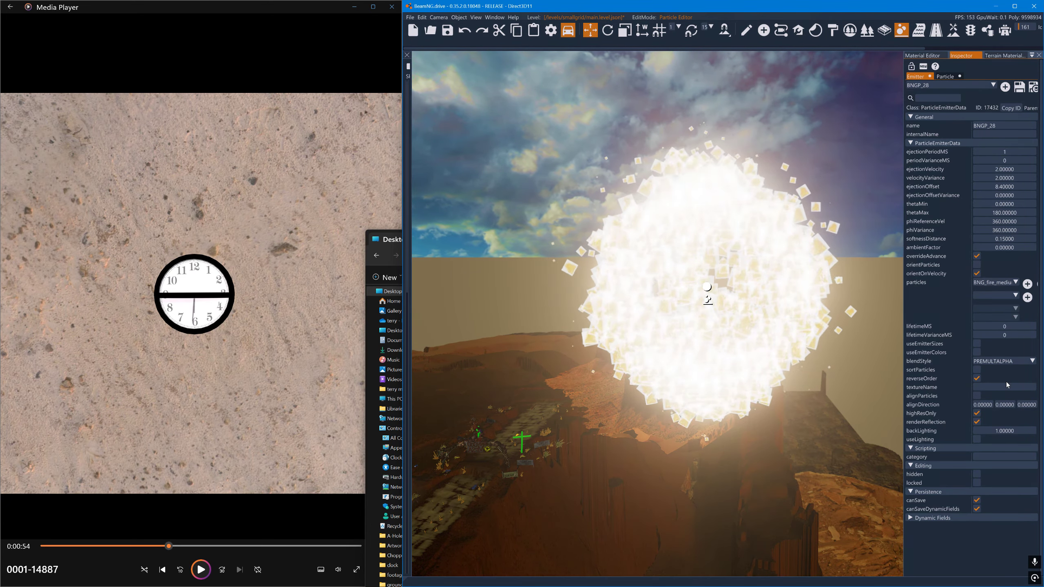
click(1008, 361)
click(1004, 368)
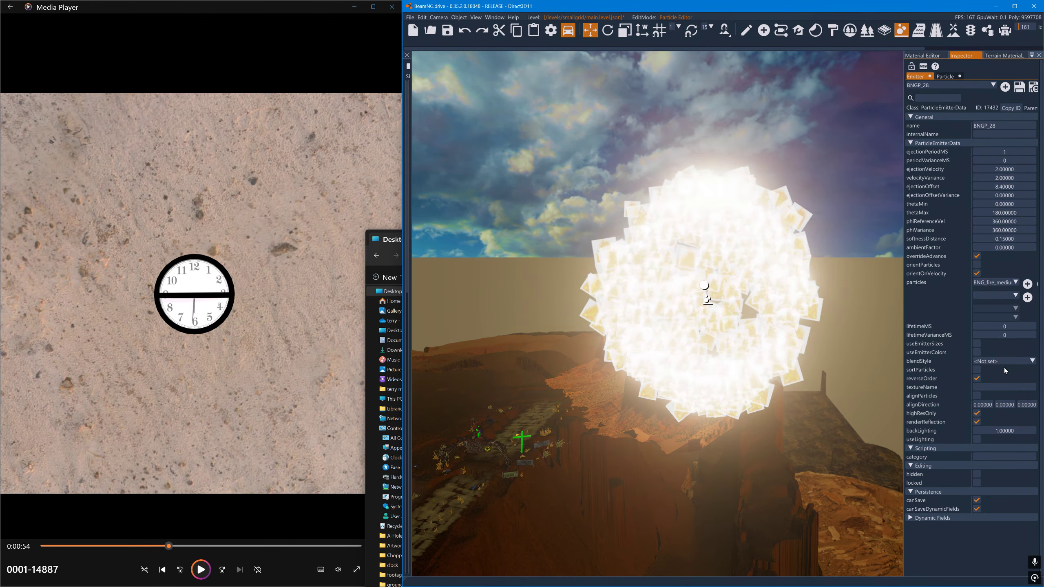
click(1009, 360)
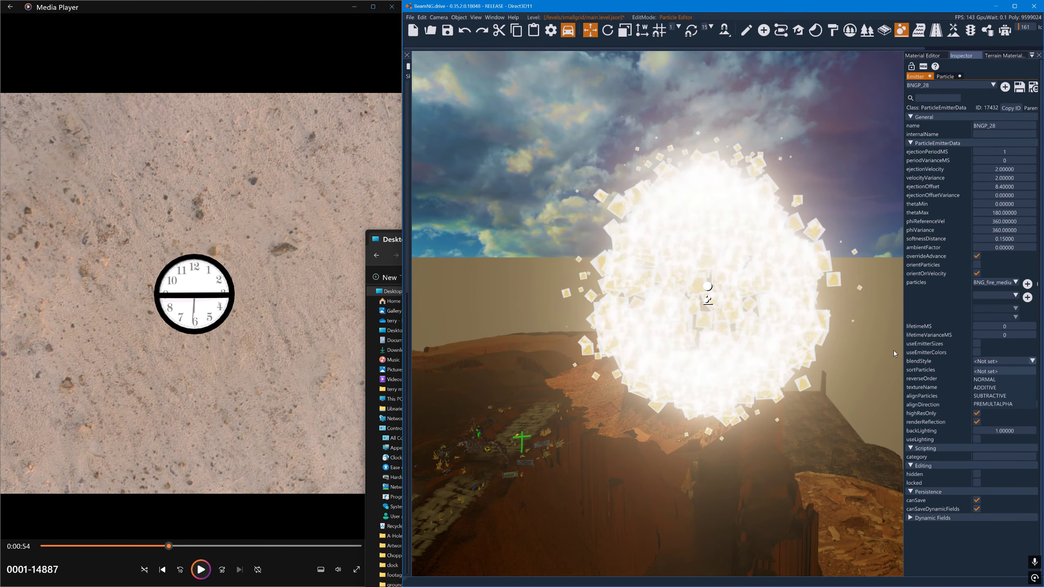
click(997, 379)
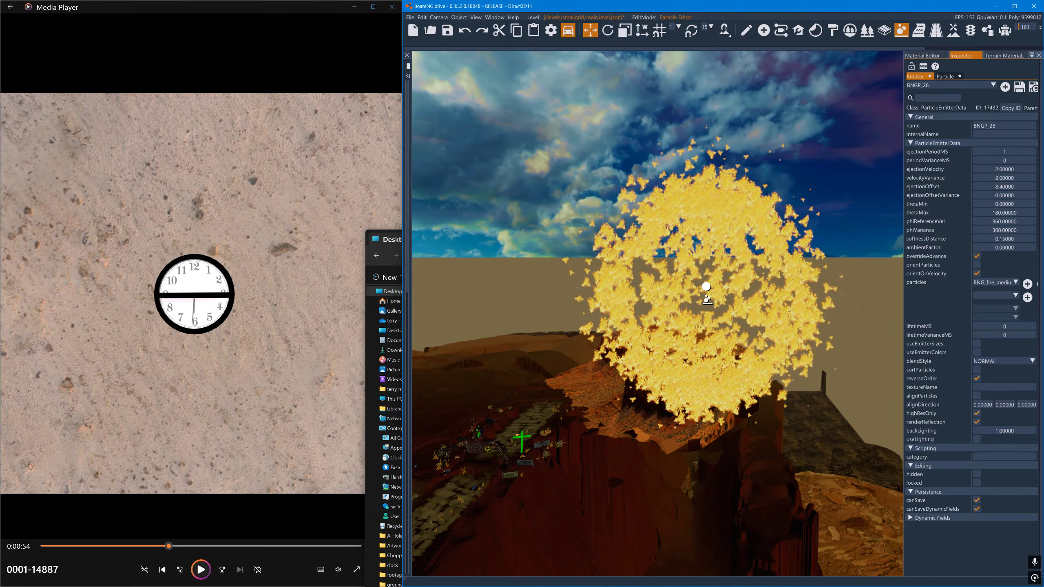
- Set the BNG_fire_medium_fast particle's dragCoefficient to 5, gravityCoefficient to -1.7 and inheritedVelFactor to 0.3
click(955, 88)
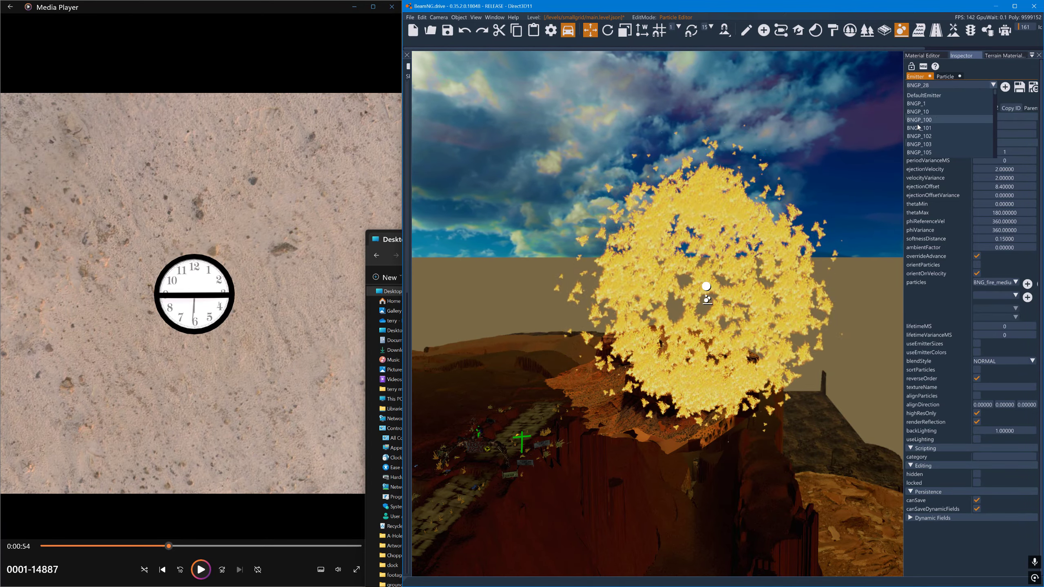
click(945, 77)
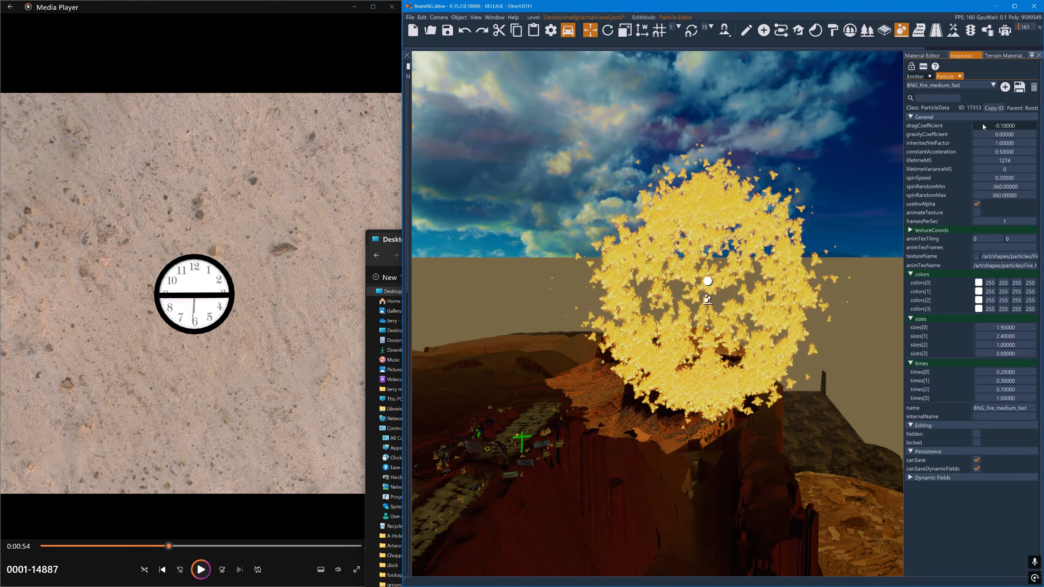
mouse_move(987, 133)
mouse_down()
mouse_move(999, 139)
mouse_move(982, 139)
mouse_move(995, 127)
mouse_up()
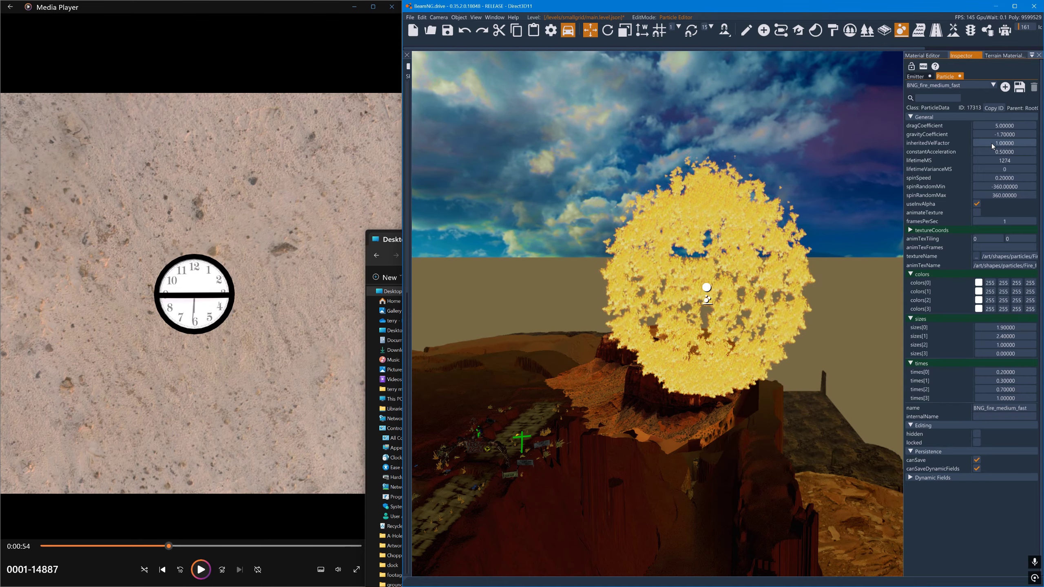
drag(992, 144, 990, 145)
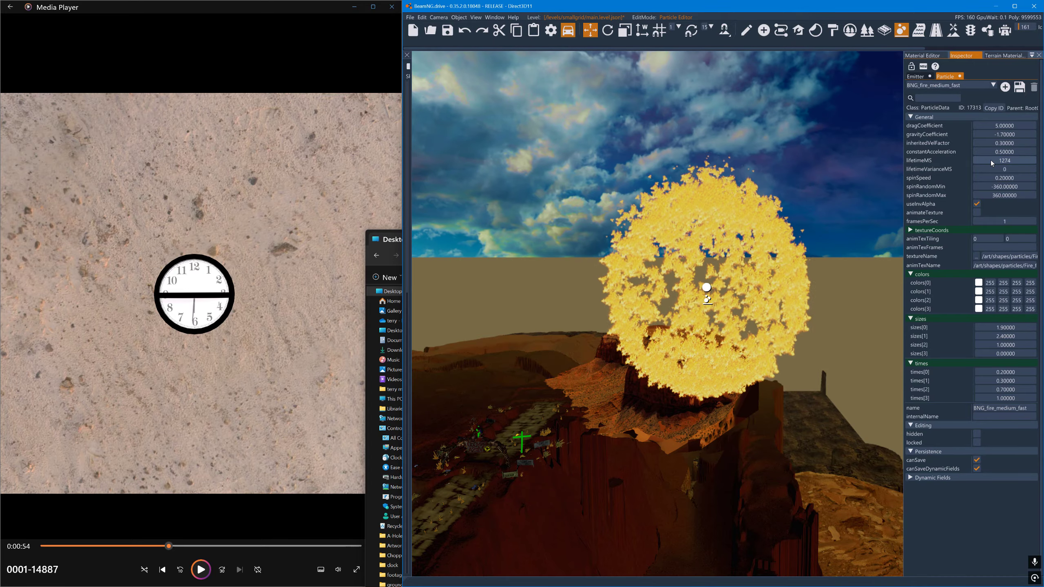
- Try shortening the particle's lifetimeMS down to 29, and set it to 5000
drag(991, 160, 939, 155)
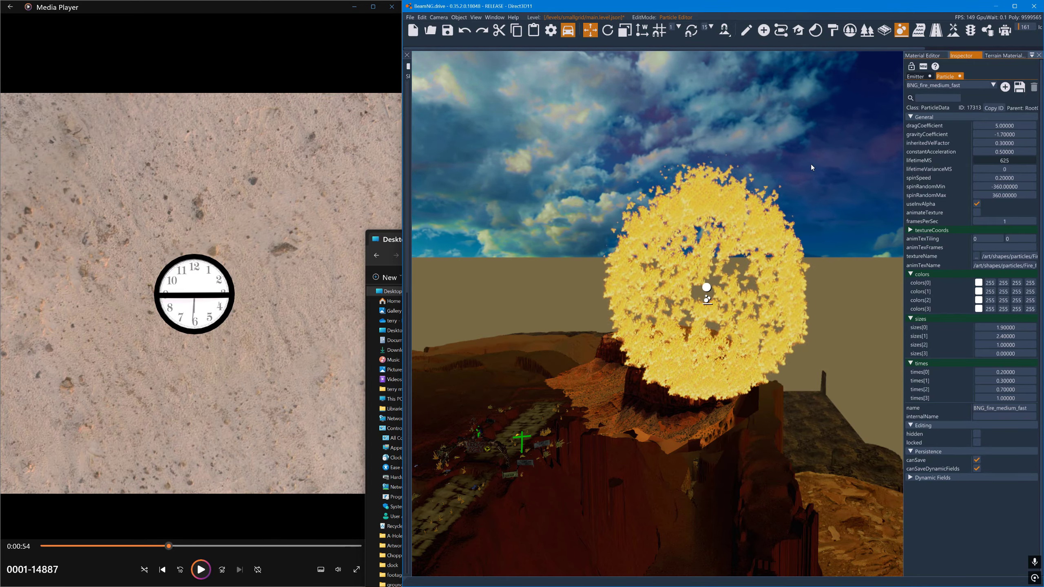
drag(748, 168, 720, 169)
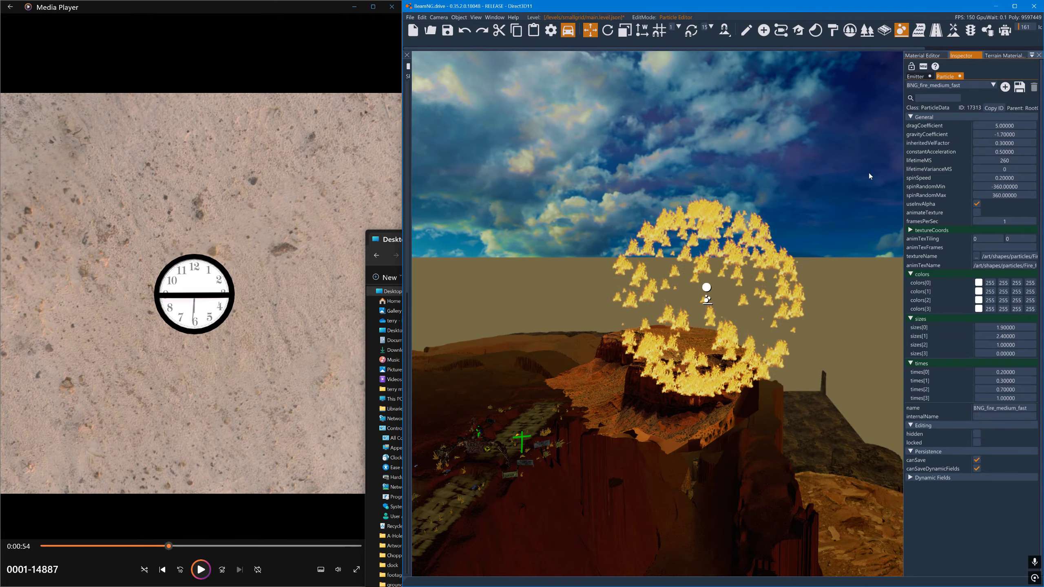
drag(1002, 160, 917, 165)
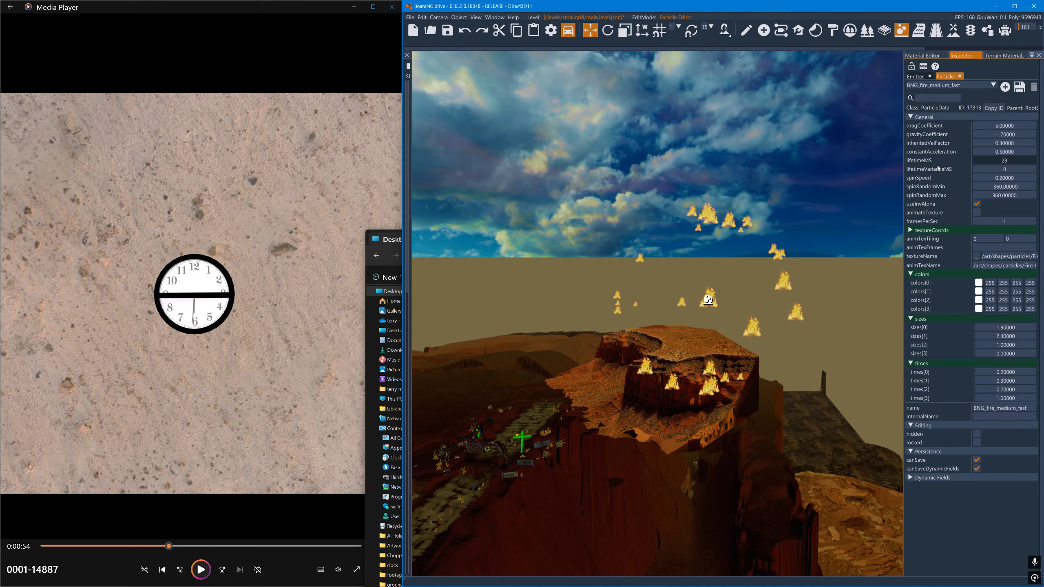
double_click(992, 160)
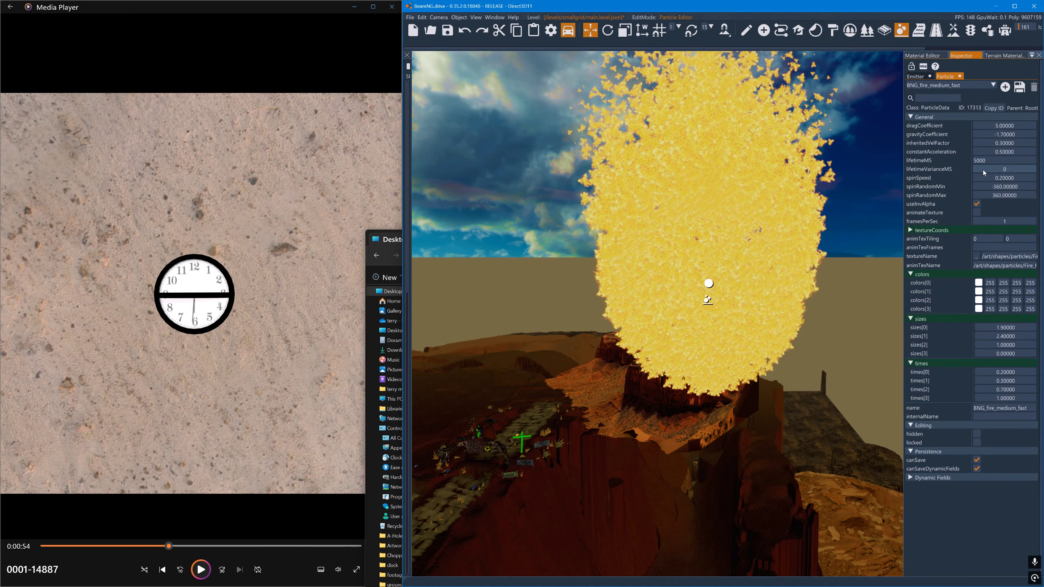
- Set the BNG_fire_medium_fast particle's lifetimeVarianceMS to 1826 and its dragCoefficient to 0
mouse_move(983, 169)
mouse_down()
mouse_move(1043, 174)
mouse_move(985, 172)
mouse_move(1002, 170)
mouse_up()
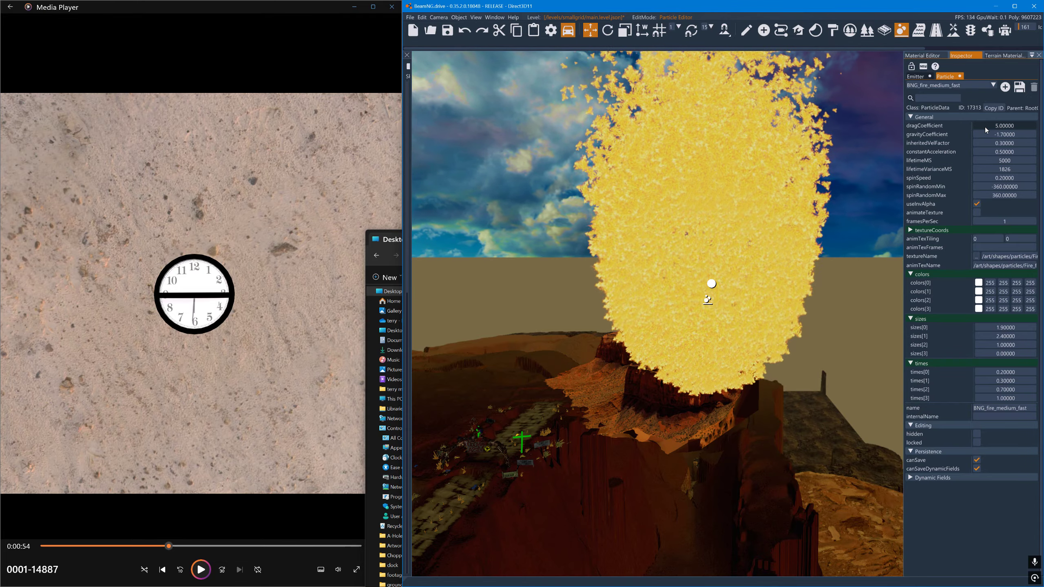
drag(985, 127, 951, 131)
right_drag(846, 165, 849, 39)
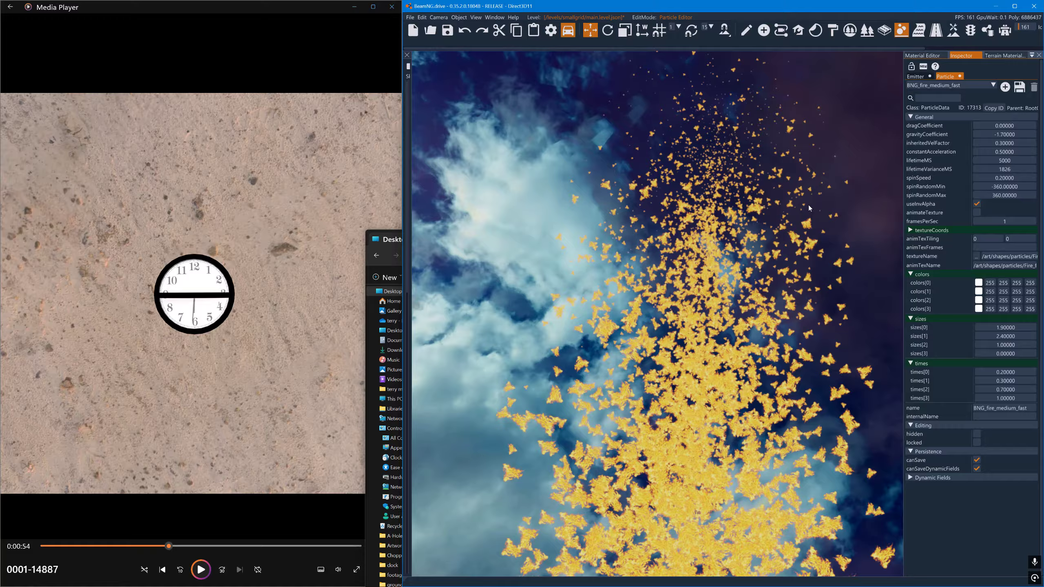
right_drag(771, 166, 769, 132)
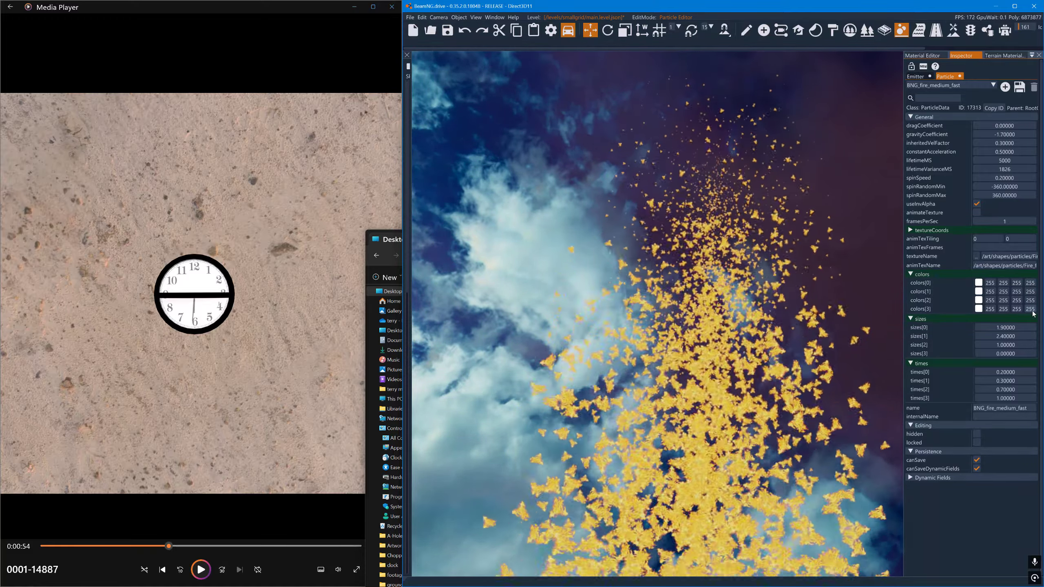
- Try an alpha of 0 in colors[3] and a value of 20 in sizes[3], and return them to 255 and 0
drag(1032, 309, 768, 353)
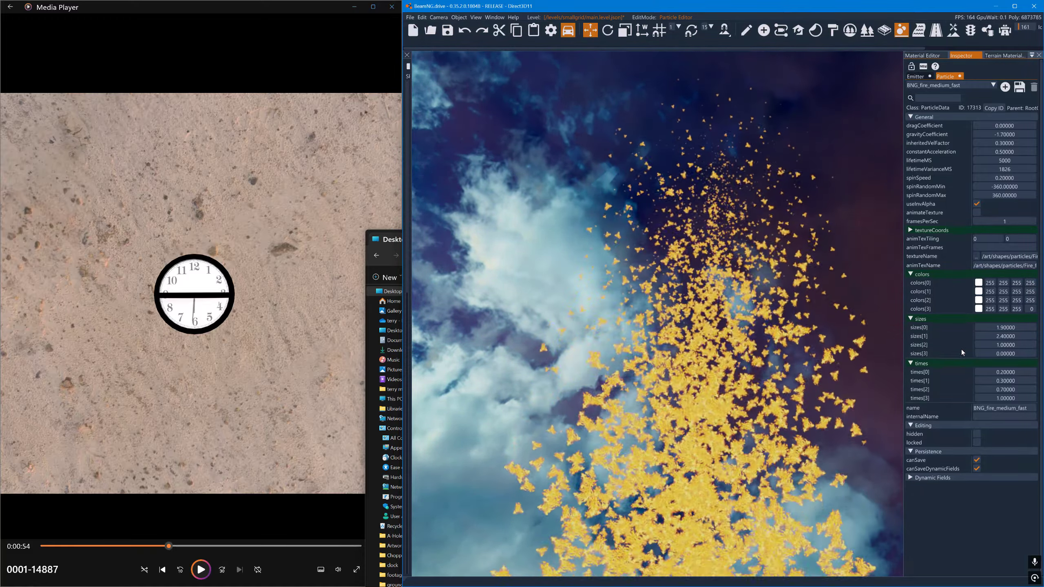
drag(978, 353, 1035, 353)
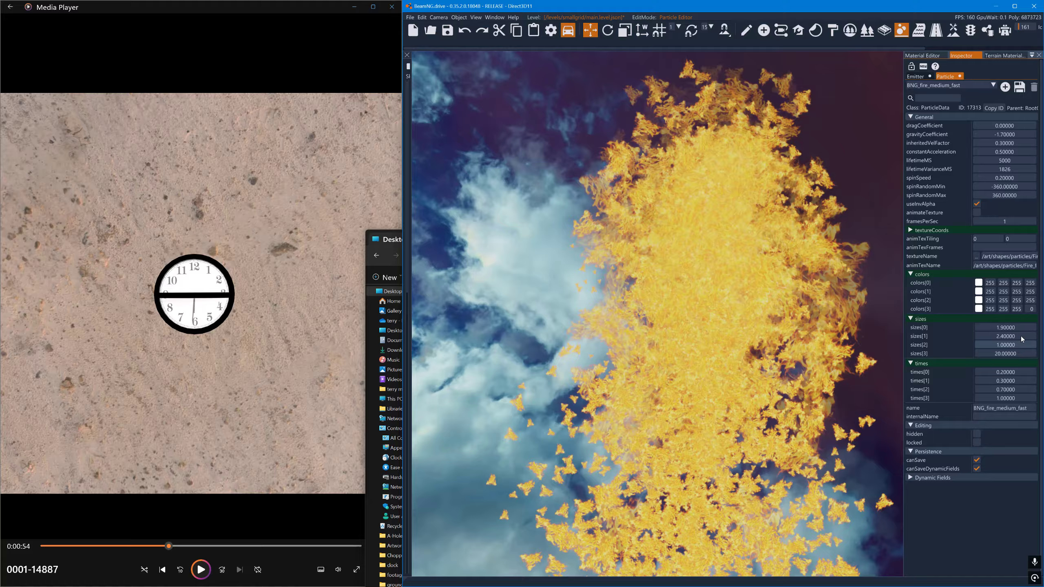
drag(1028, 310, 1043, 313)
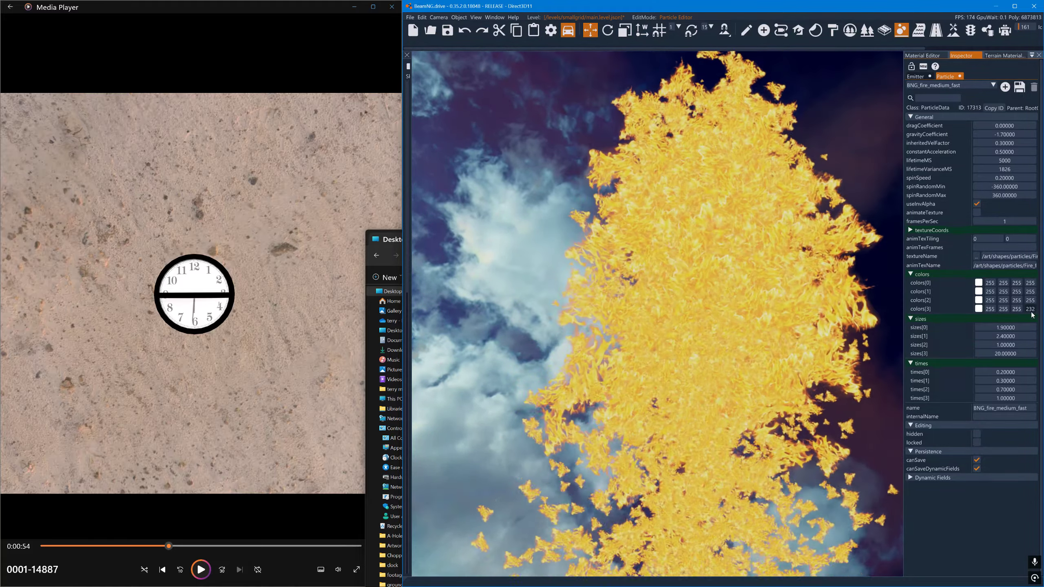
drag(1016, 354, 967, 347)
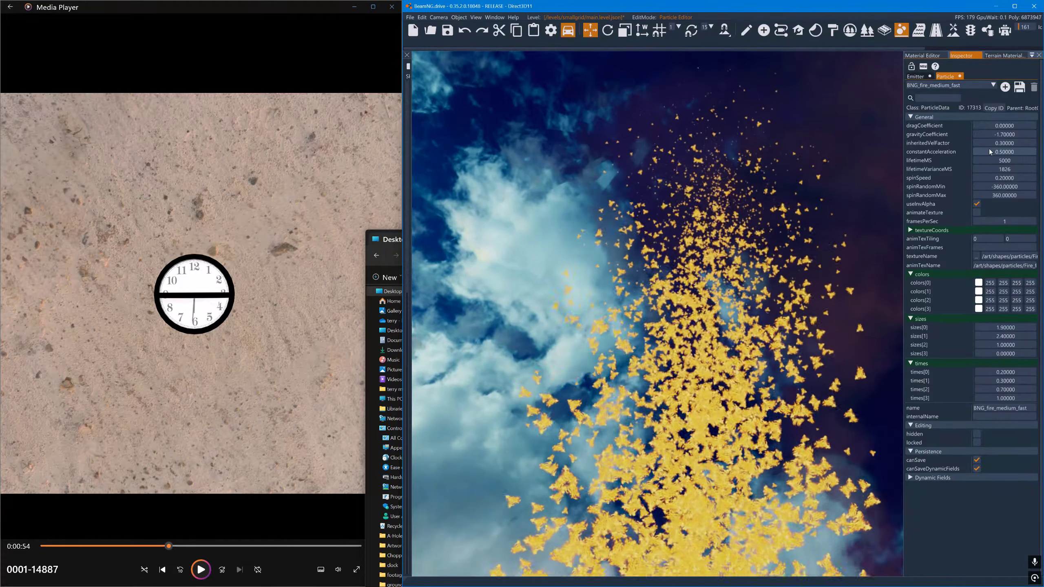
- Try constantAcceleration values of 6.8 and -4.9 on the particle, and set it to 0.1
click(1006, 219)
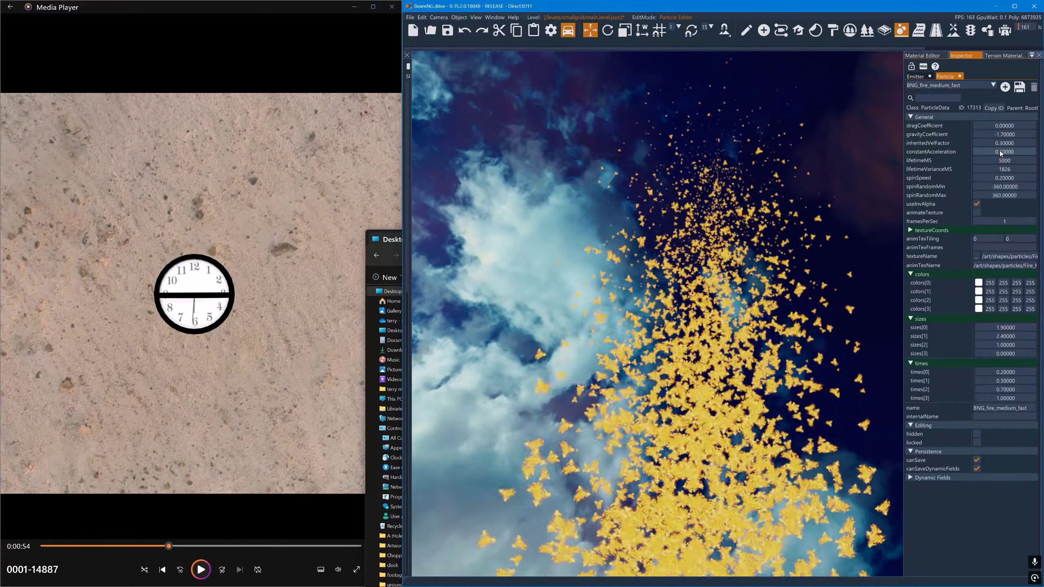
drag(1001, 151, 1019, 156)
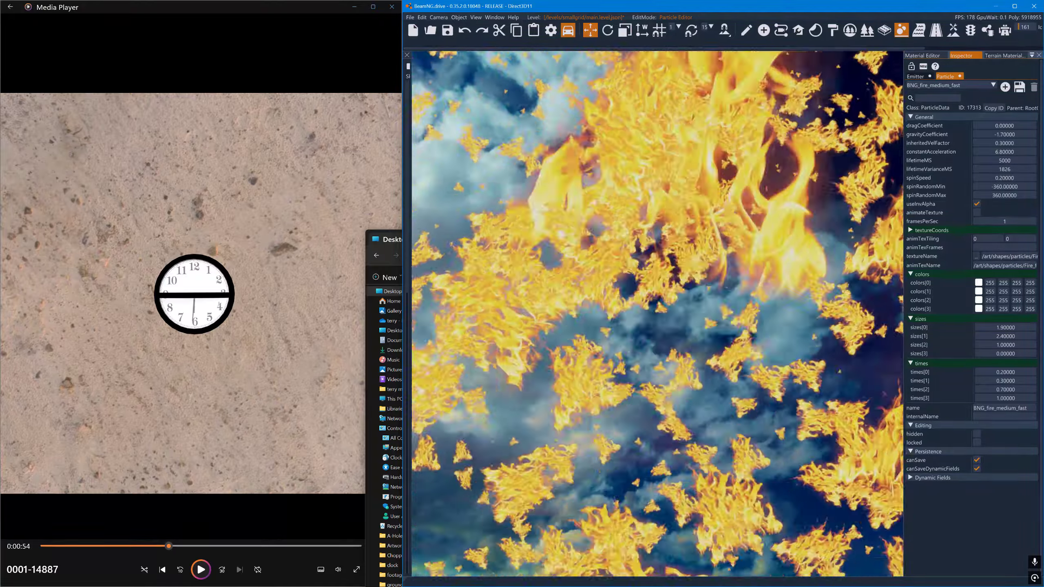
key(s)
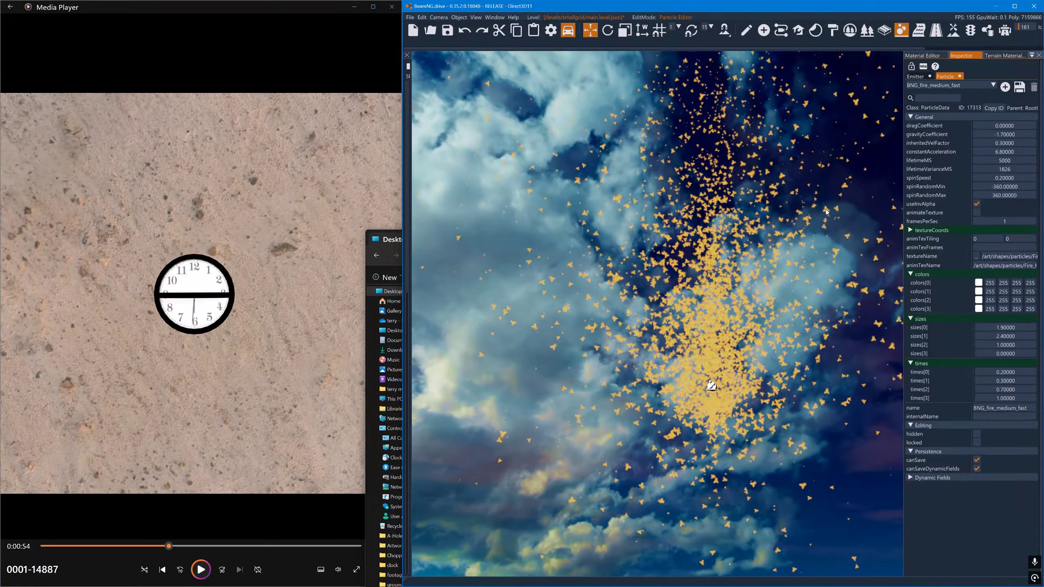
key(s)
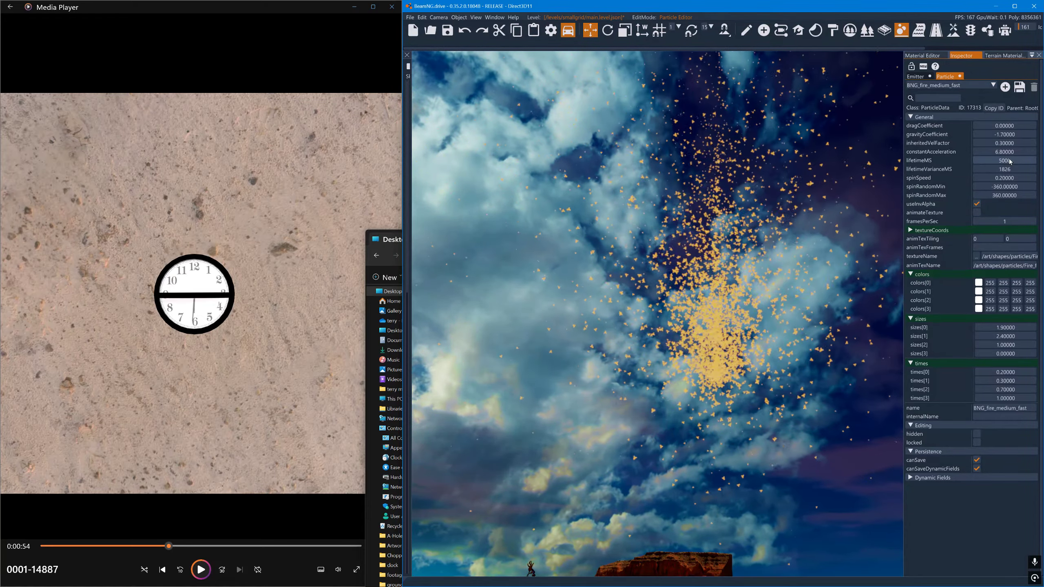
drag(1013, 151, 981, 158)
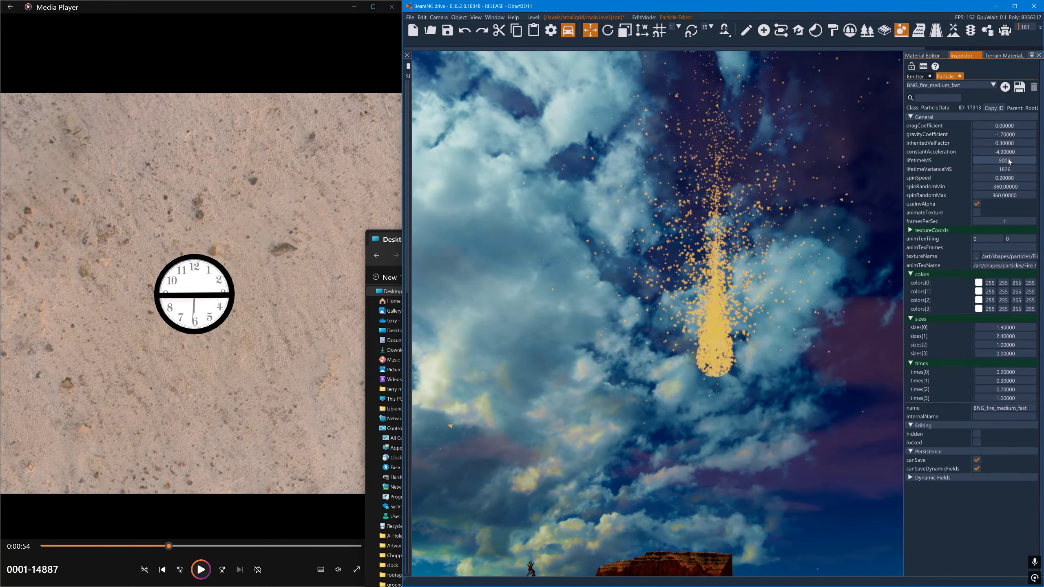
mouse_move(1009, 153)
mouse_down()
mouse_move(1033, 153)
mouse_move(1024, 156)
mouse_up()
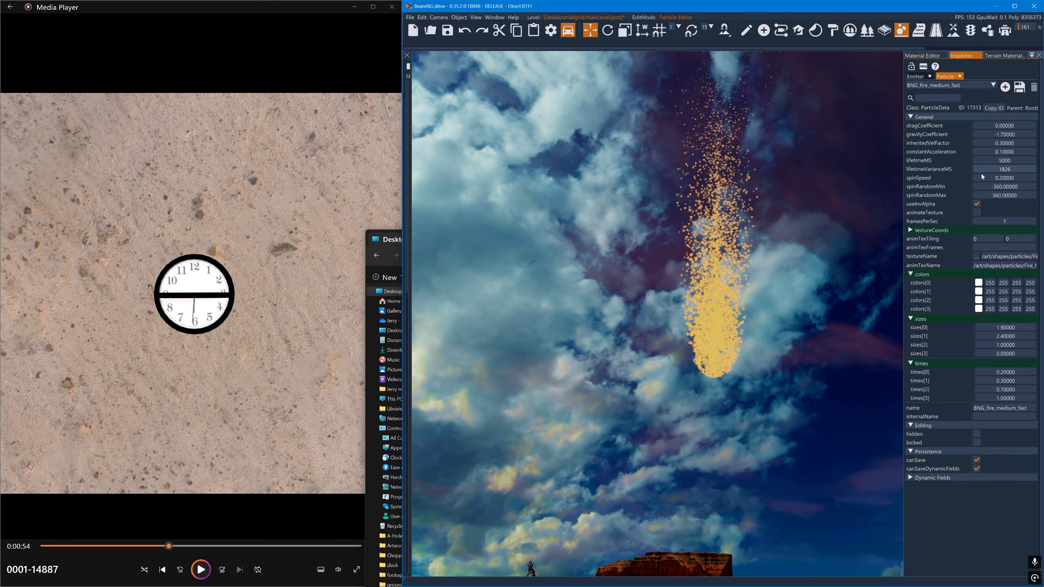
- Set the particle's spinSpeed to 6 and its dragCoefficient to 5
right_drag(846, 108, 834, 170)
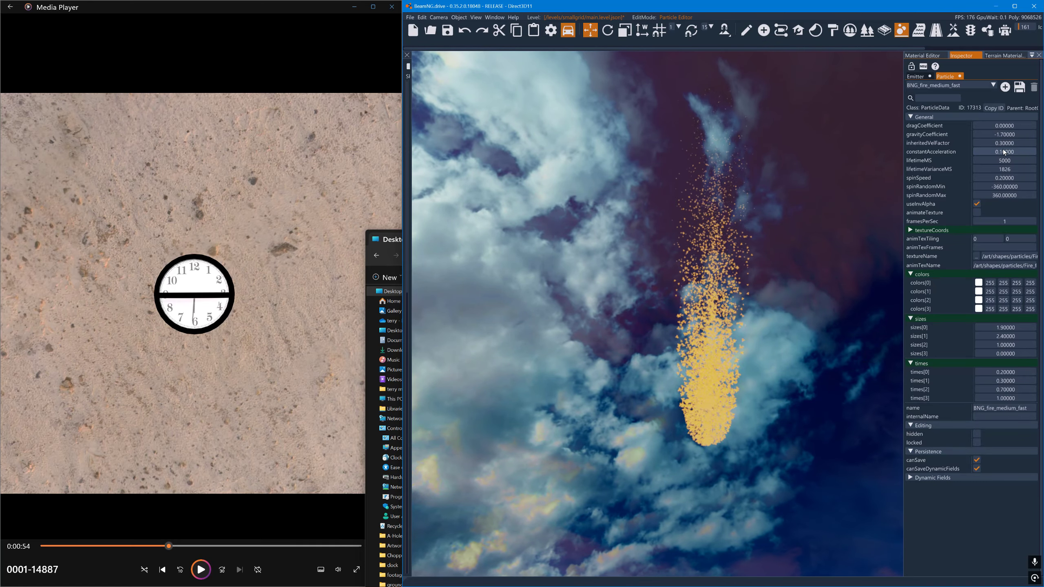
mouse_move(858, 245)
right_down()
mouse_move(863, 279)
mouse_move(874, 237)
right_up()
key(w)
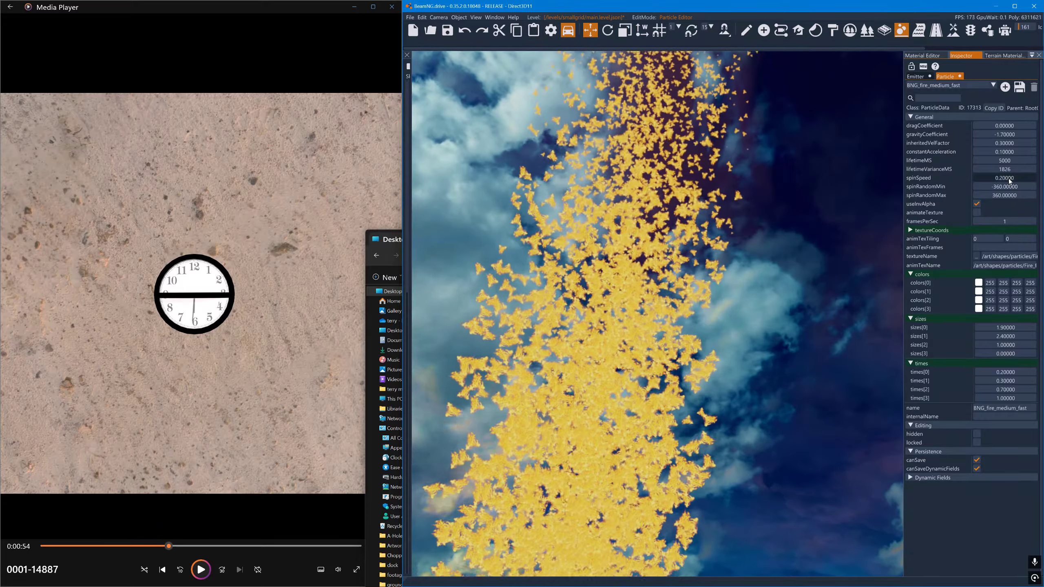
drag(1008, 178, 1025, 177)
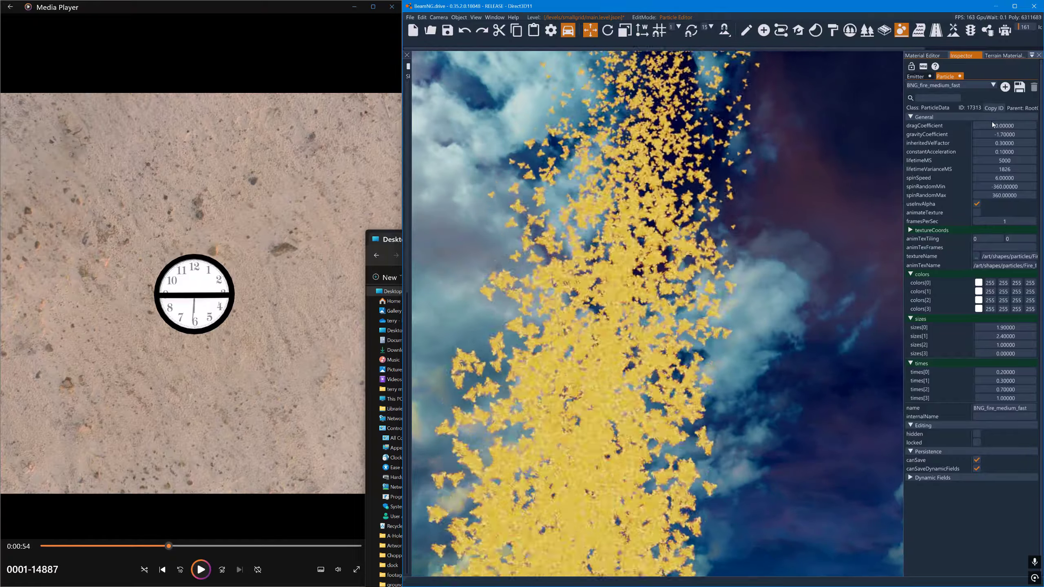
drag(992, 124, 1021, 131)
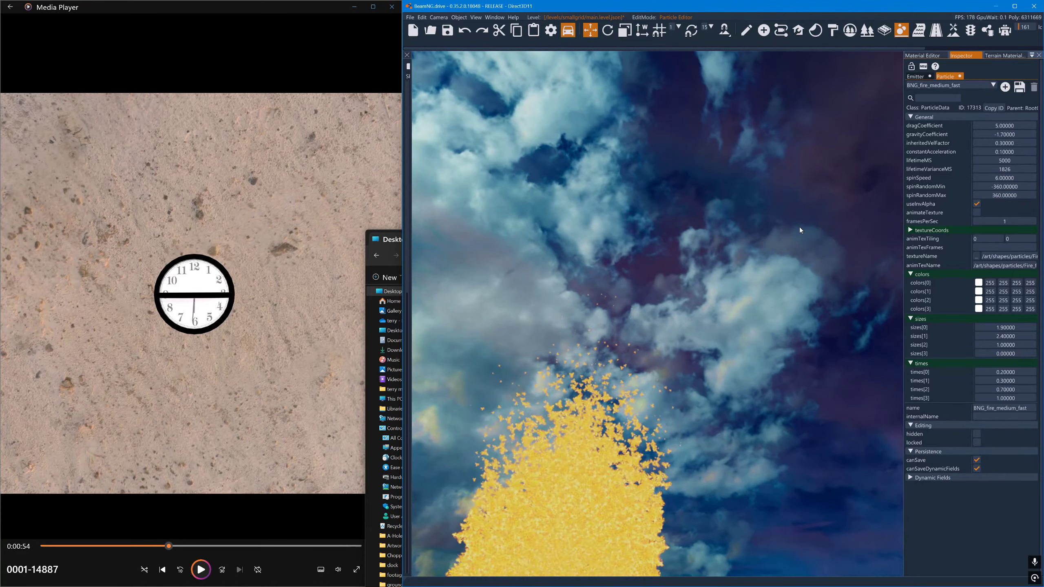
- Set the particle's spinRandomMax to -360 and the BNGP_28 emitter's ejectionPeriodMS to 226
right_drag(800, 227, 762, 271)
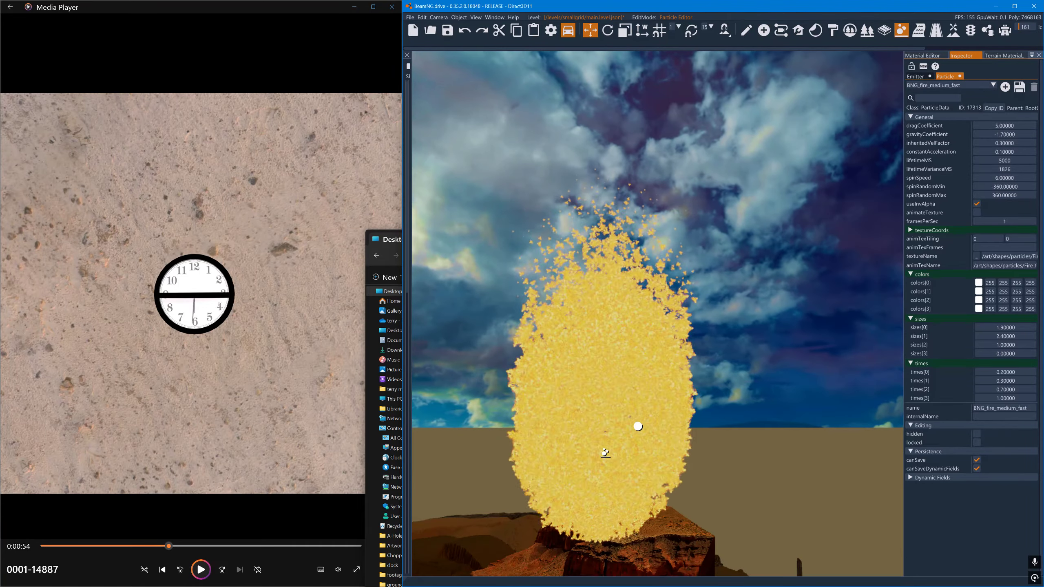
click(1001, 195)
text(-360)
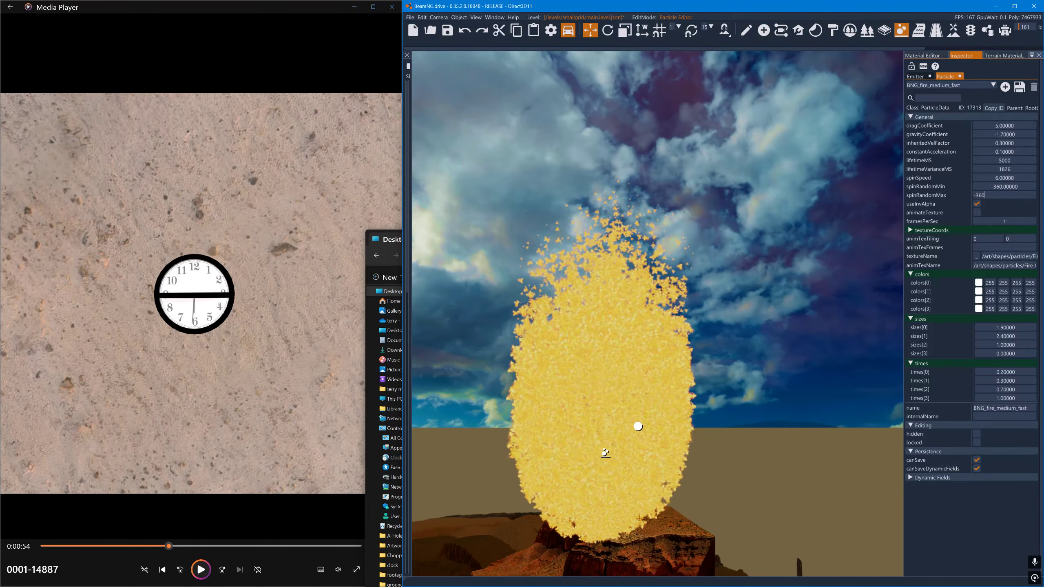
key(Return)
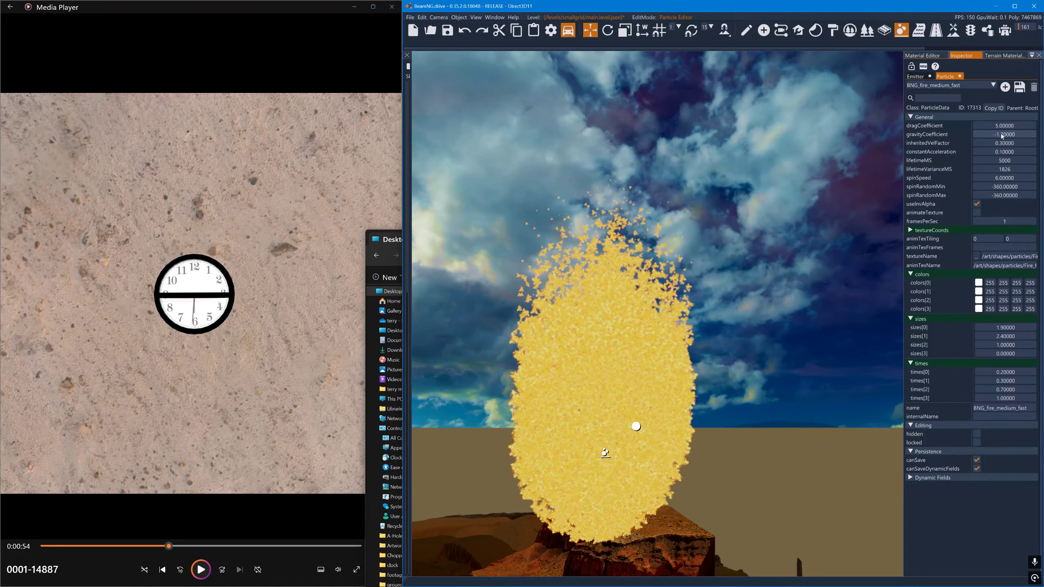
click(931, 78)
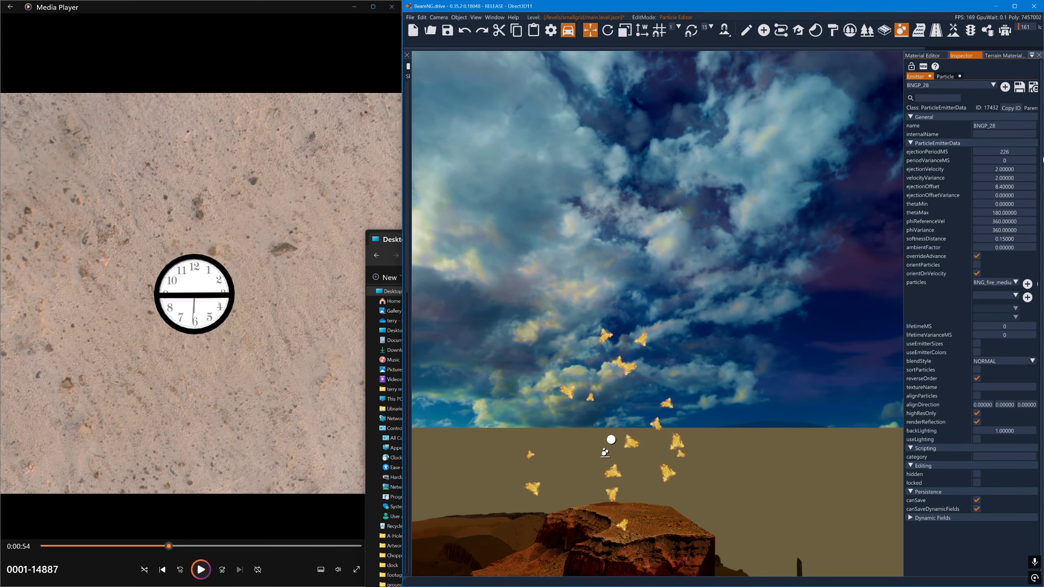
click(949, 80)
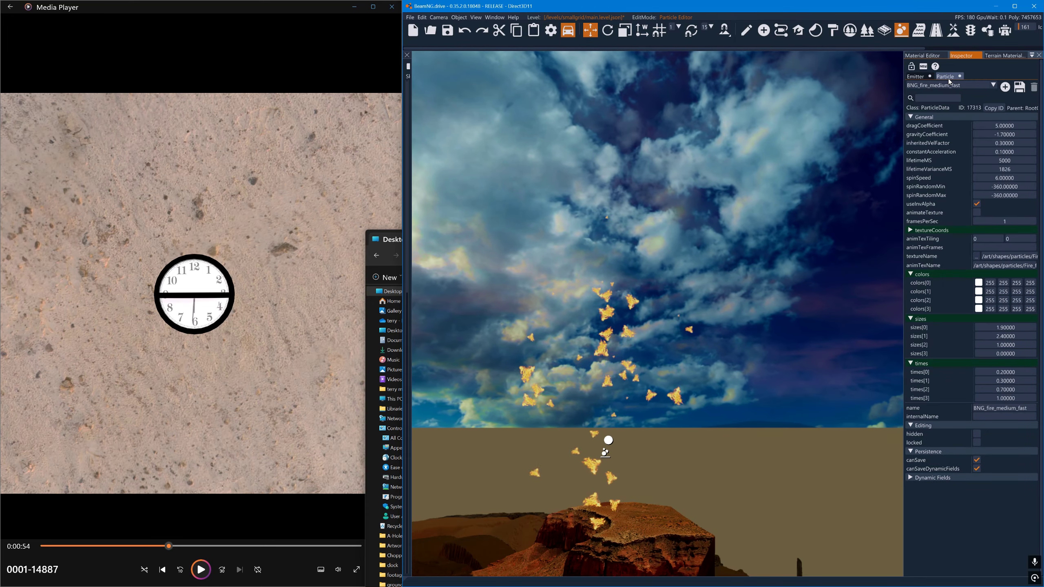
- Try spinSpeed 0.5 with spinRandomMin and spinRandomMax at 0, and set the three values to 3.6, -28 and 36
drag(993, 177, 978, 180)
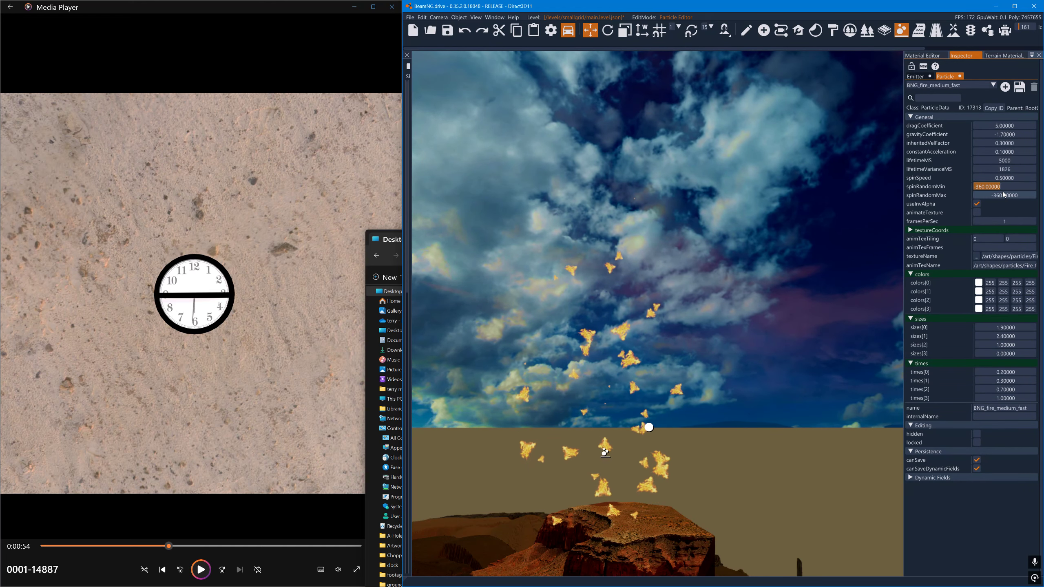
text(0)
key(Return)
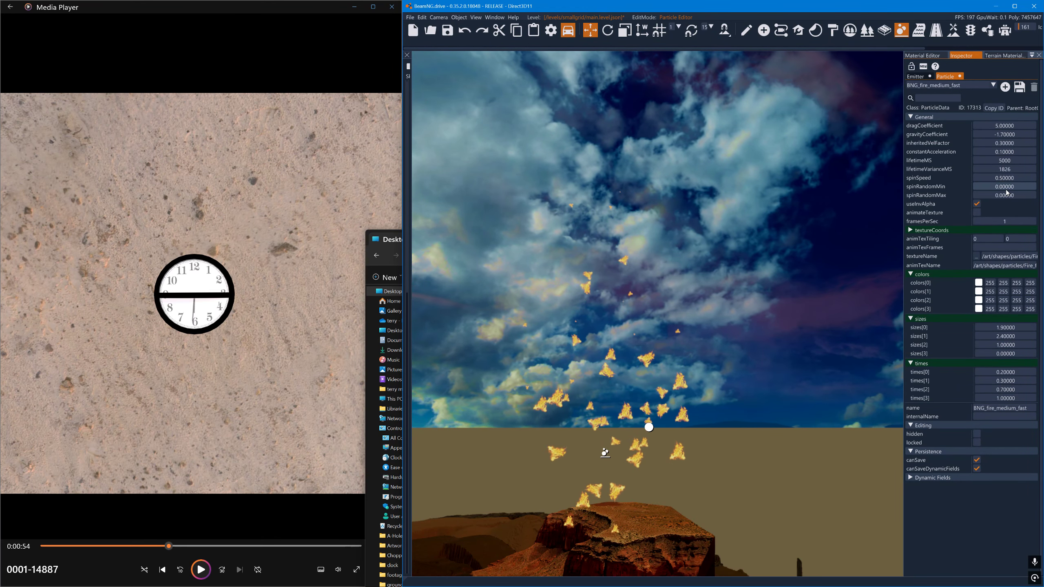
drag(1003, 180, 1013, 182)
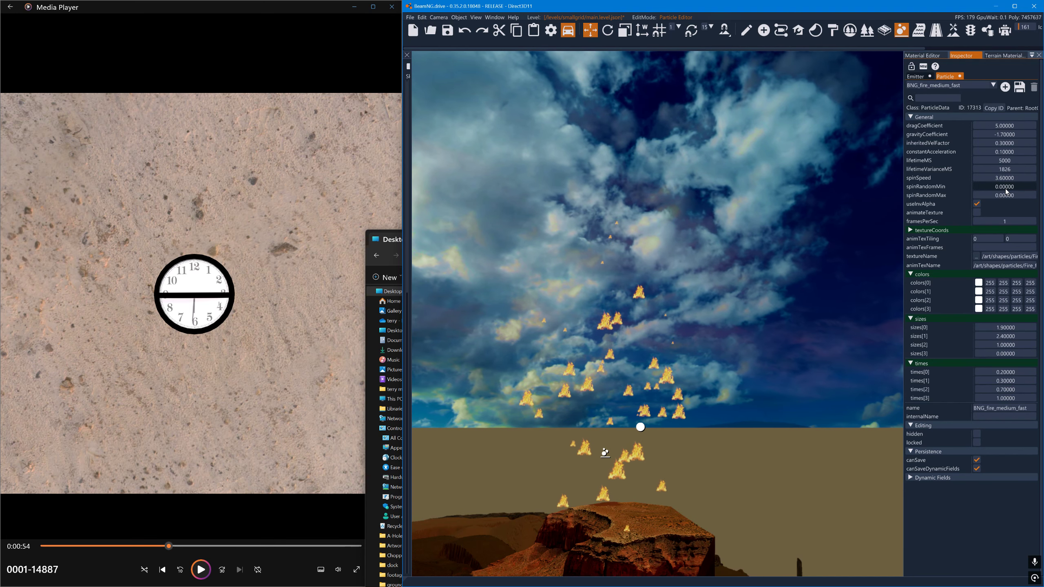
drag(1006, 191, 1040, 198)
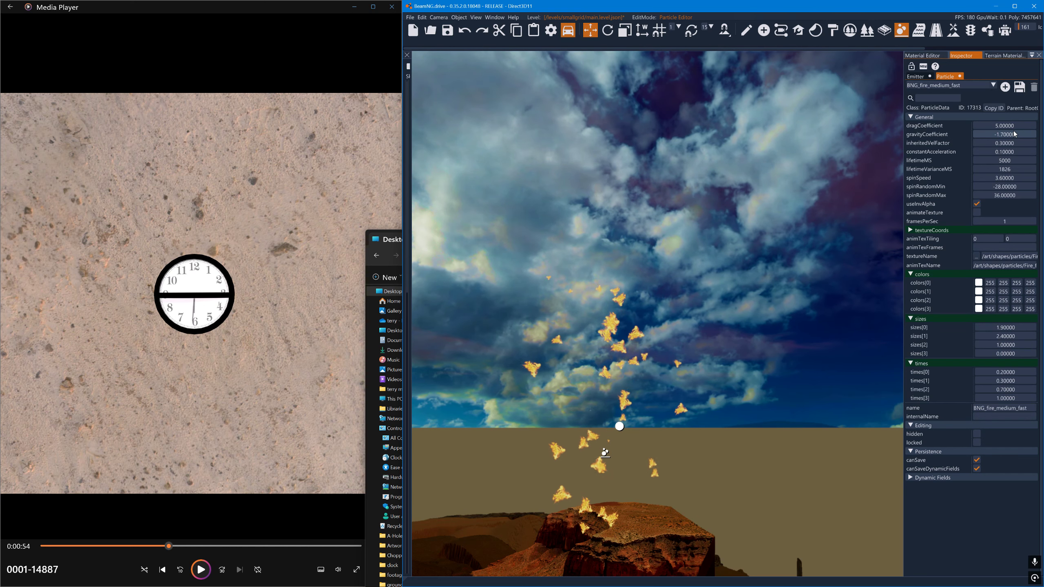
key(super)
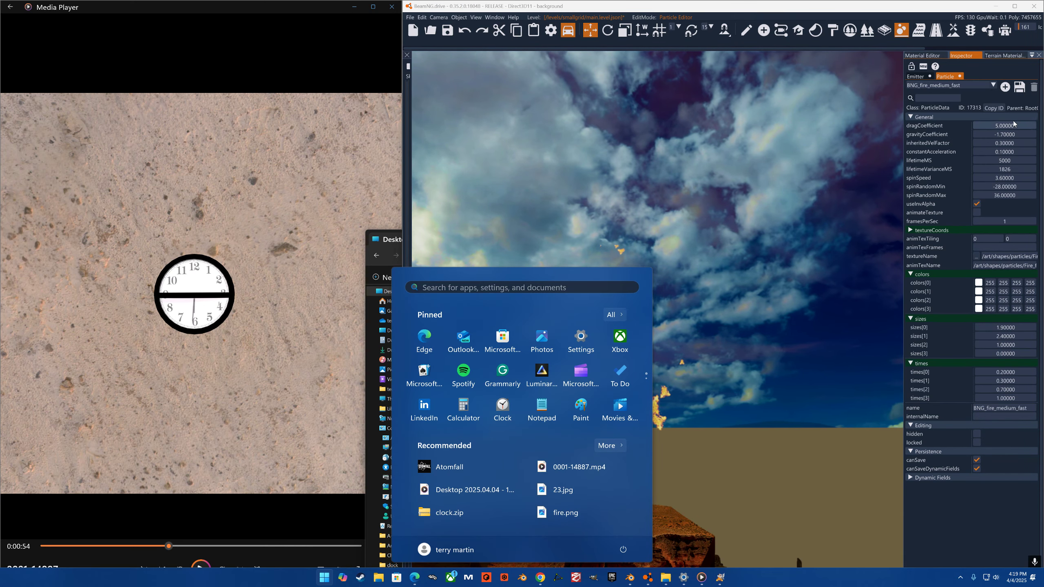
click(894, 110)
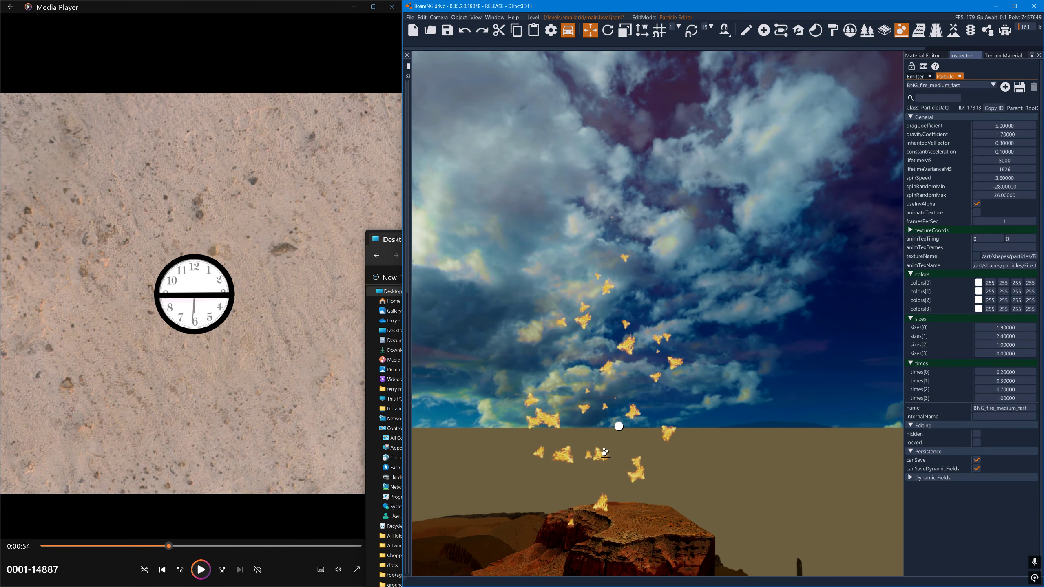
- Set the particle's spinSpeed to 0.9, spinRandomMin to -100, spinRandomMax to 100, gravityCoefficient to 0 and dragCoefficient to 5
drag(985, 126, 981, 126)
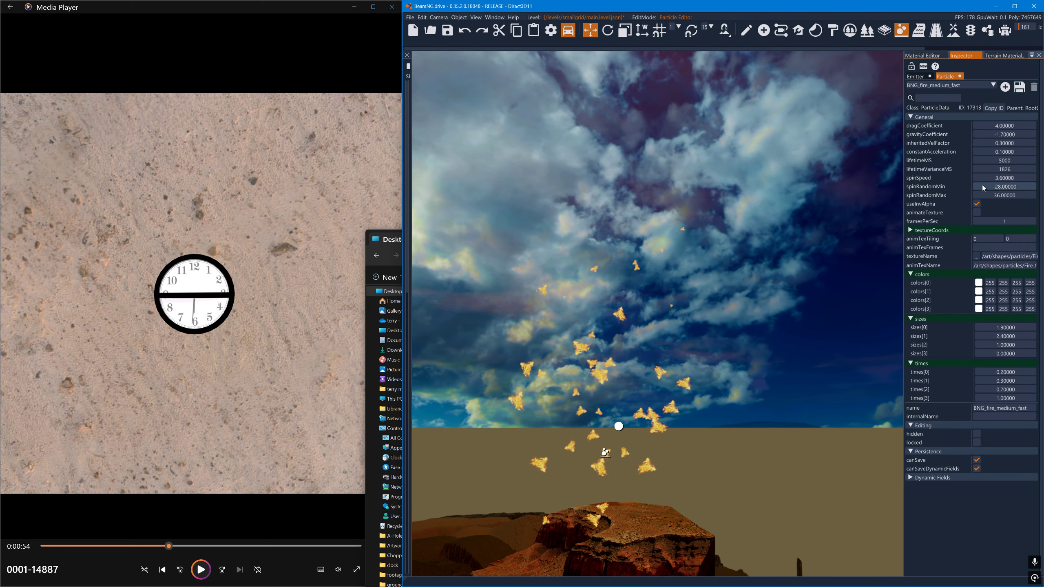
drag(983, 187, 897, 191)
drag(977, 194, 884, 191)
drag(982, 193, 1043, 199)
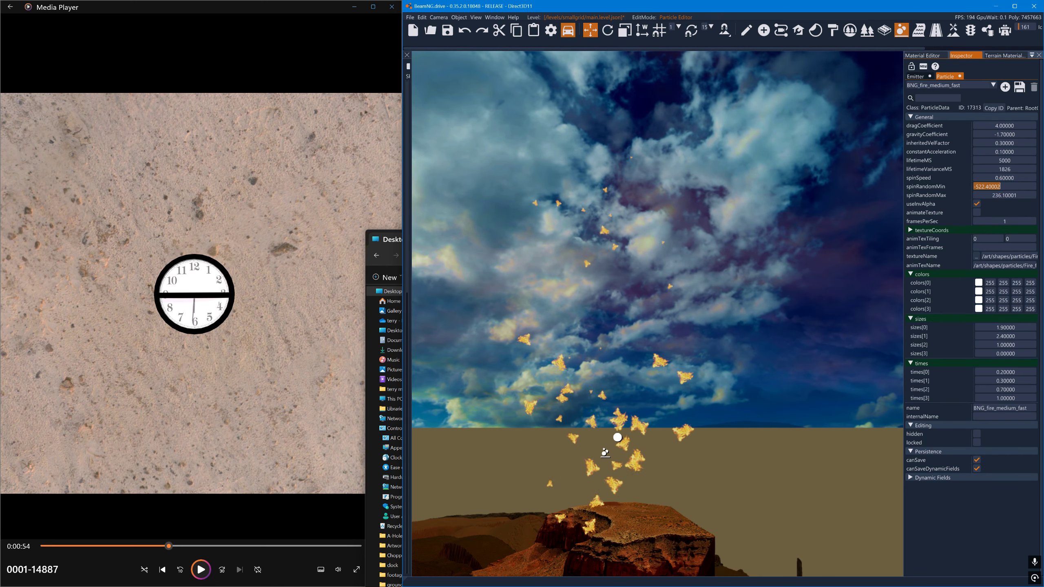
text(-100)
key(Tab)
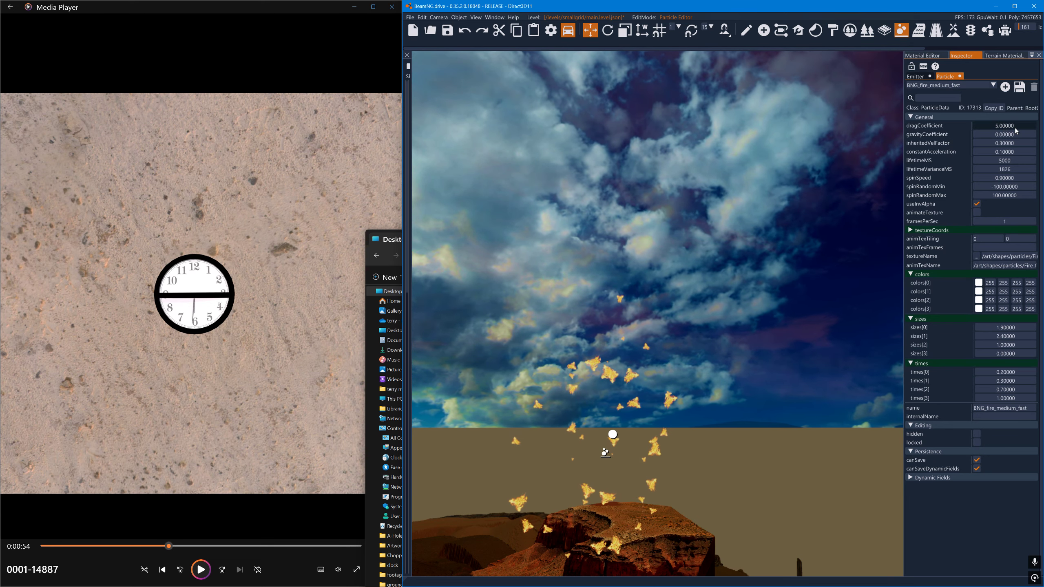
- Set the particle's dragCoefficient to 2.5 and its lifetimeMS to 2000
drag(1013, 131, 979, 131)
double_click(995, 160)
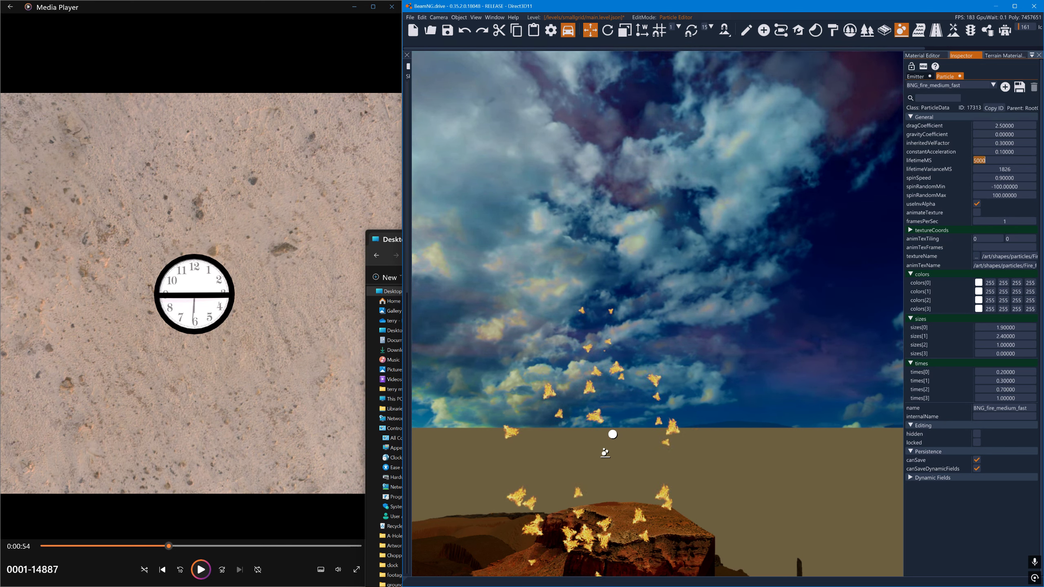
text(200)
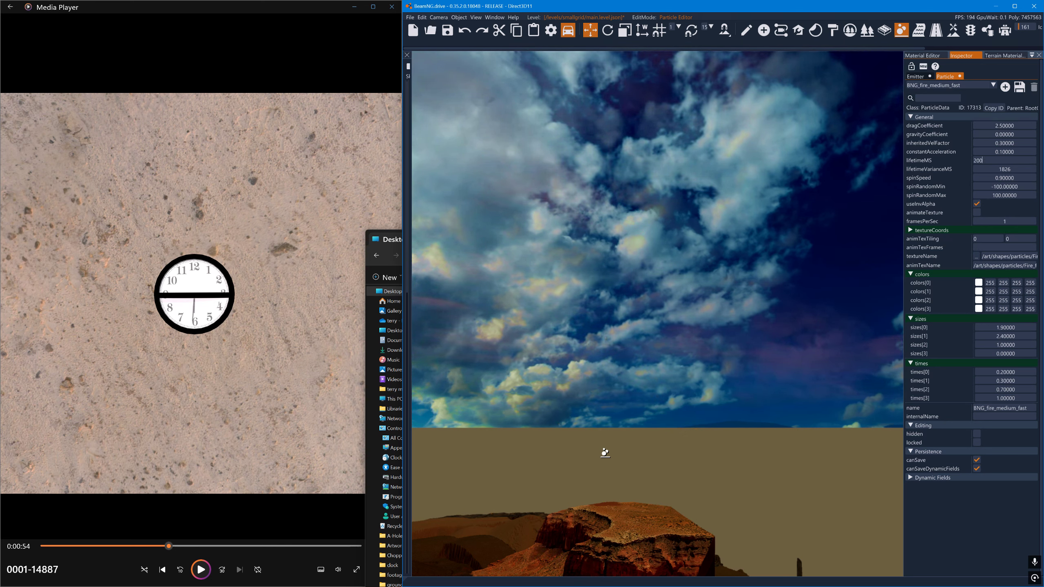
text(0)
- Try lifetimeVarianceMS values of 0 and 1000 for the particle, and set it to 500
double_click(1001, 167)
text(0)
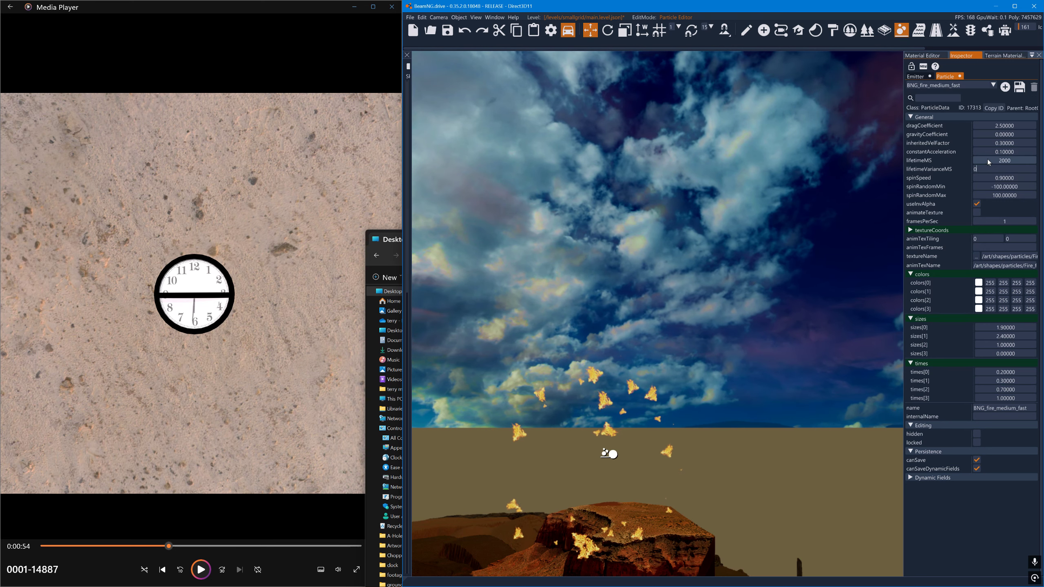
double_click(1001, 168)
text(1)
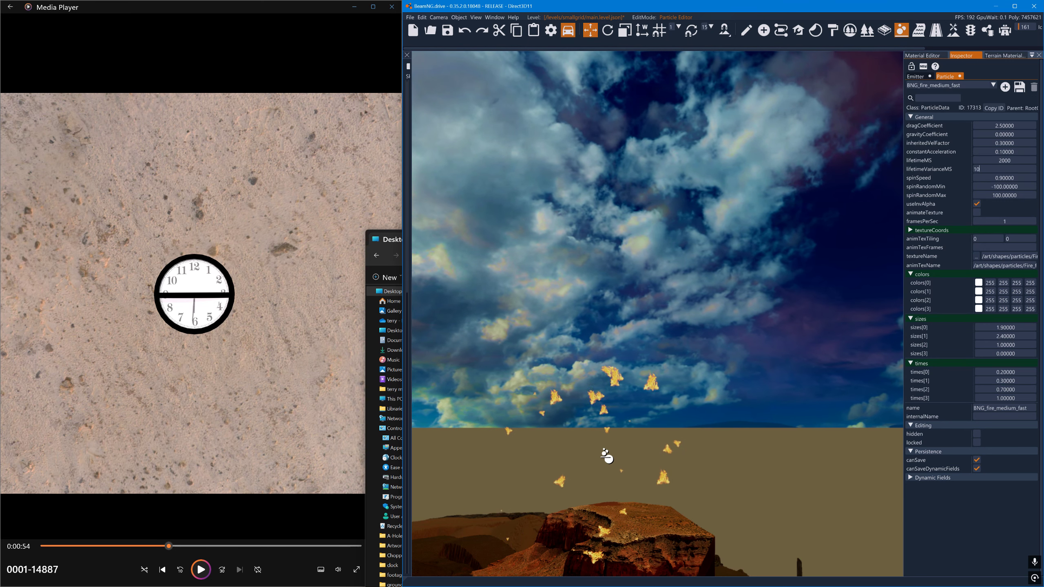
text(00)
double_click(992, 169)
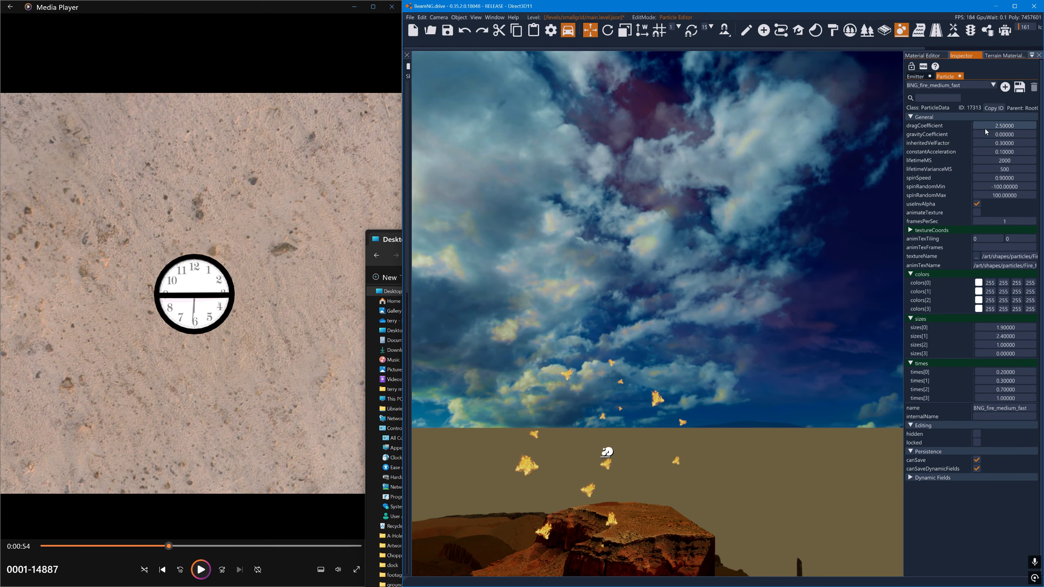
- Set the particle's dragCoefficient to 0 and gravityCoefficient to -1.5, and the BNGP_28 emitter's ejectionPeriodMS to 1
drag(986, 128, 977, 136)
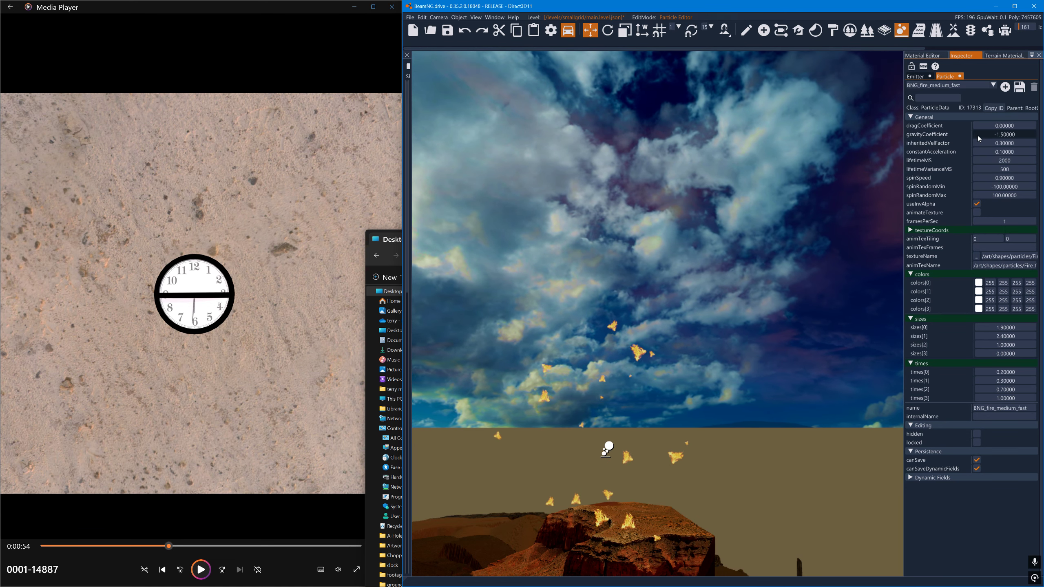
click(916, 76)
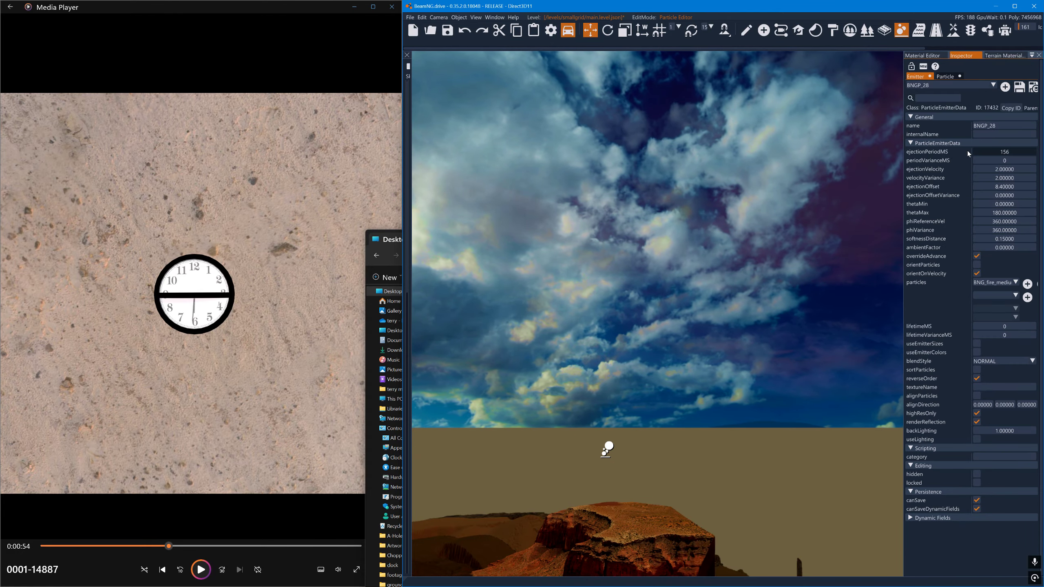
drag(969, 154, 905, 144)
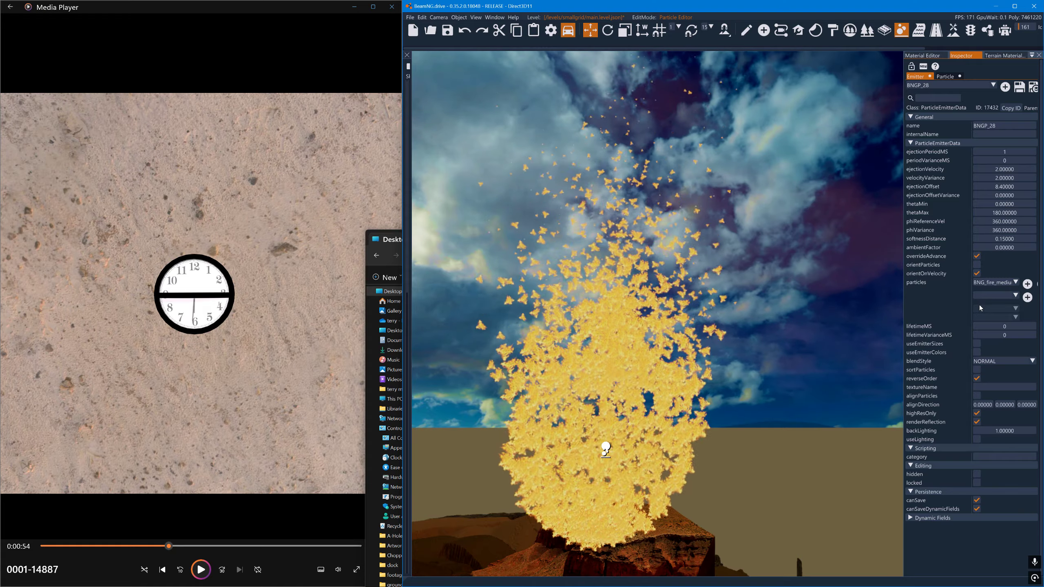
- Set the particle's sizes[0] to [2] to 1.4, 0.8 and 2.8, with times[0] at 0 and times[2] at 0.6
click(946, 78)
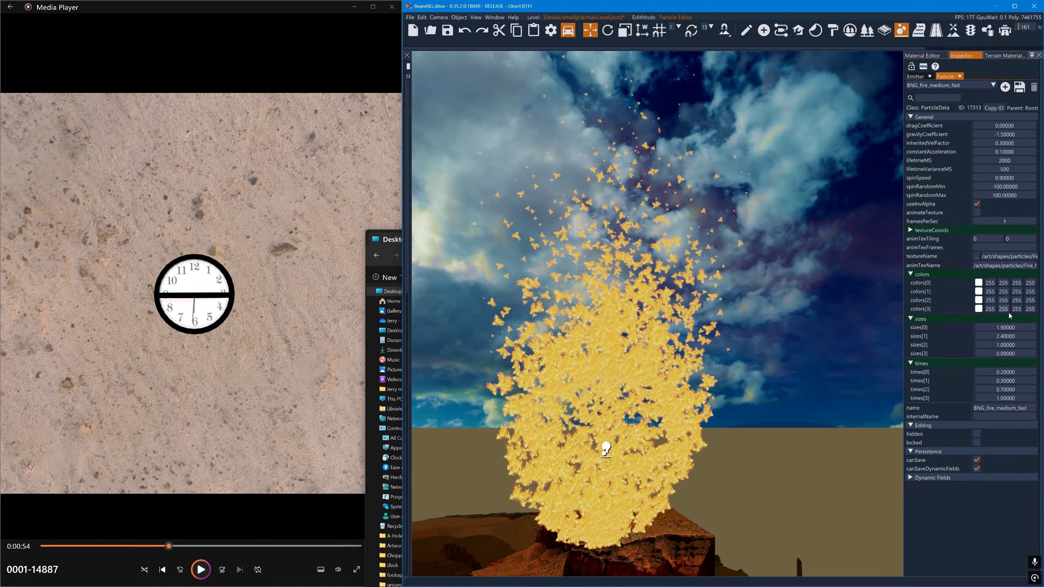
drag(1011, 328, 1003, 330)
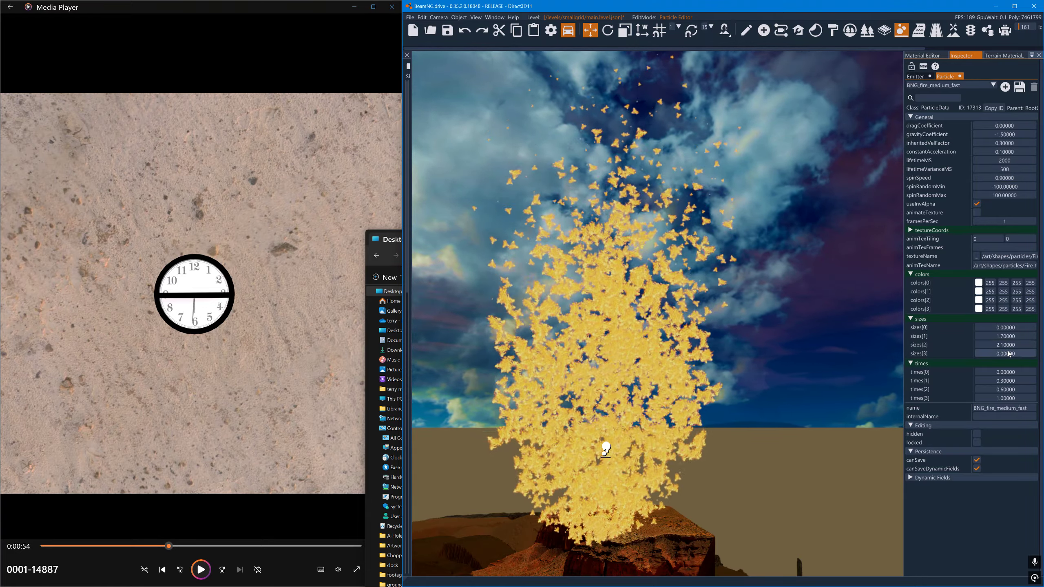
drag(1006, 328, 1012, 328)
drag(1012, 336, 1006, 343)
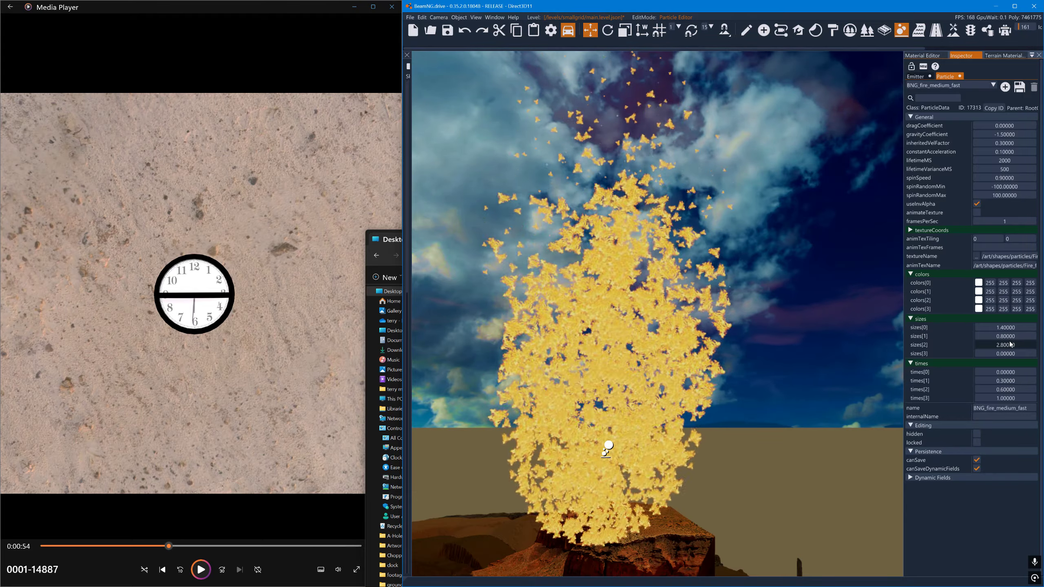
- Switch the emitter's blendStyle to ADDITIVE and set the particle's dragCoefficient to 3
click(916, 77)
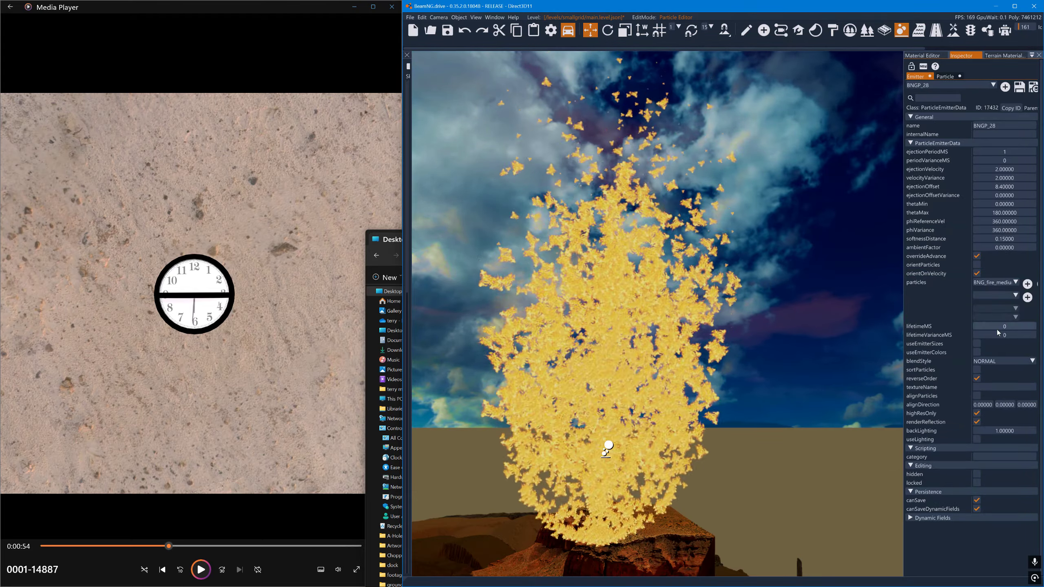
click(999, 361)
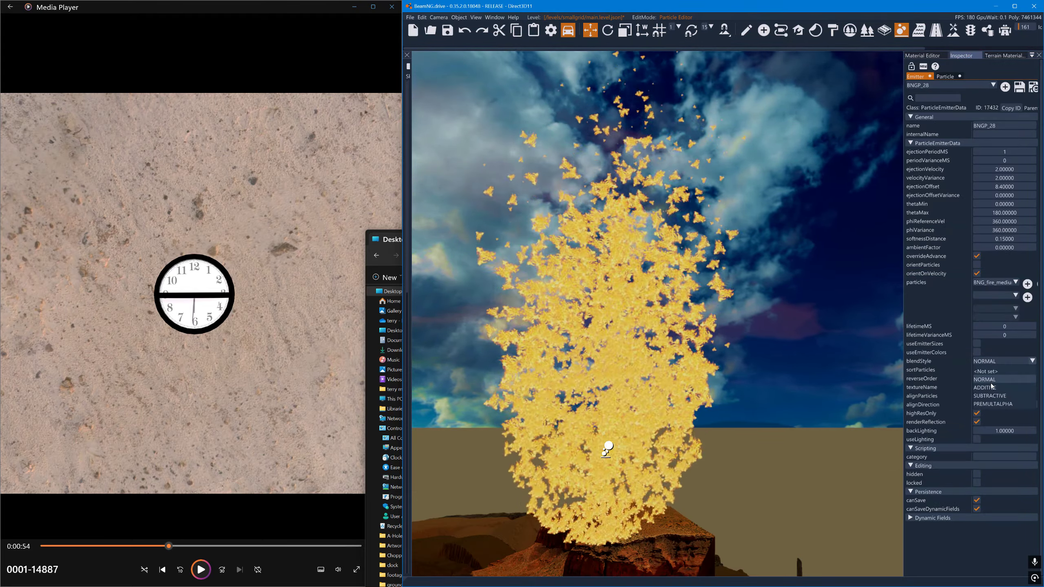
click(991, 388)
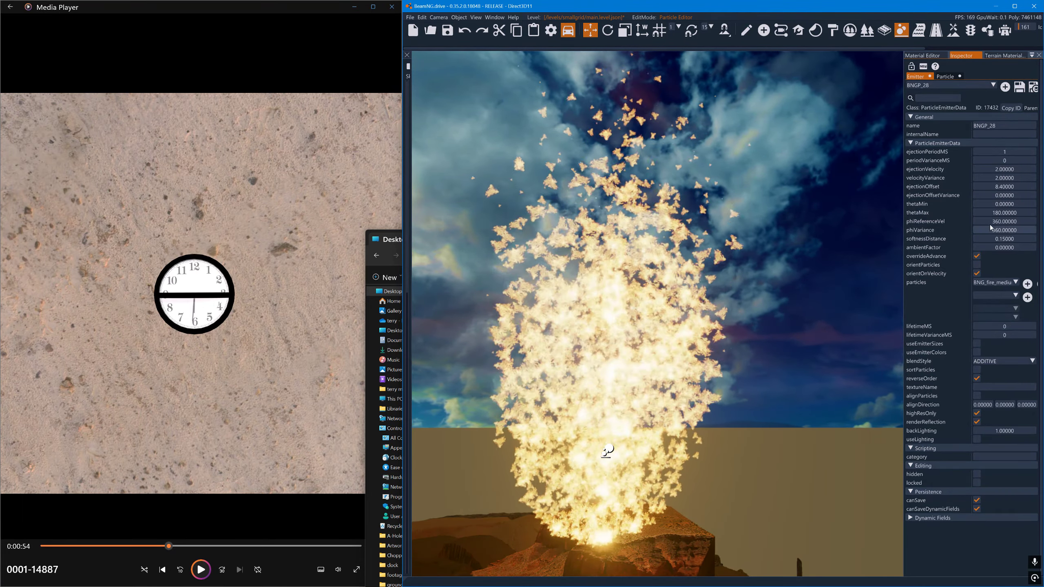
click(945, 77)
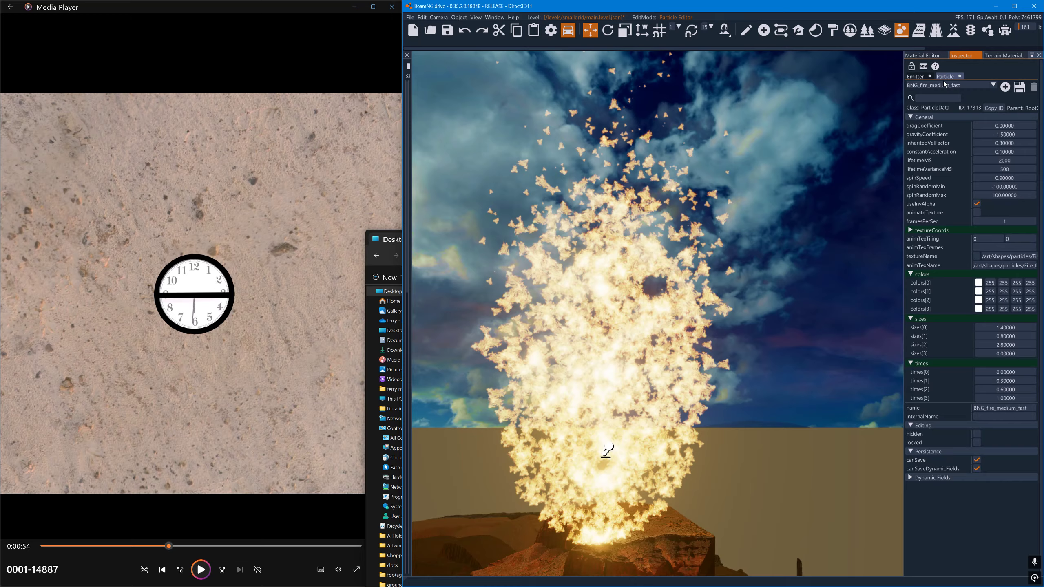
drag(990, 128, 995, 129)
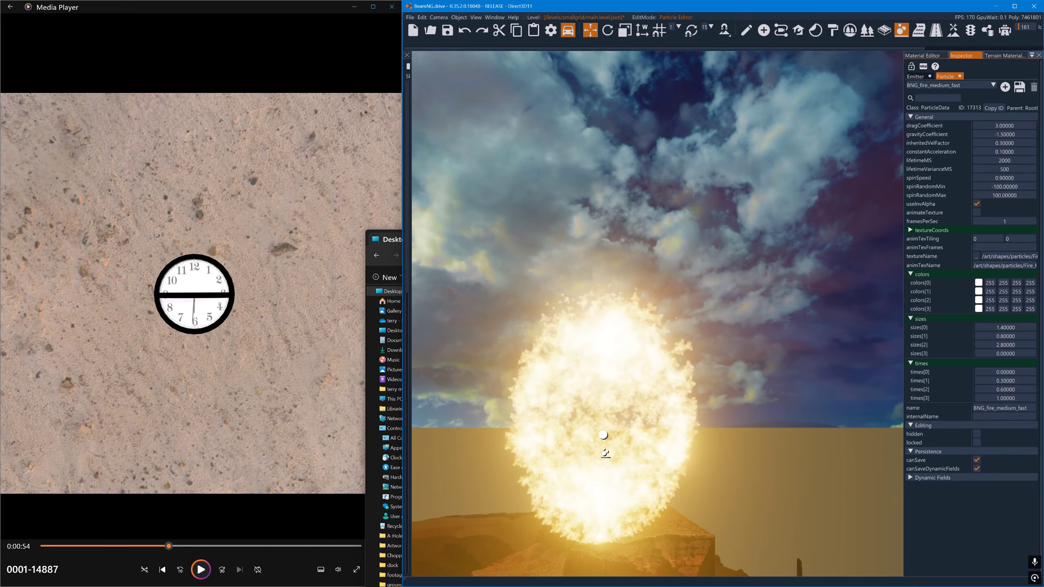
- Increase the emitter's ejectionOffset to 35.9 and view the whole emission sphere from farther away
click(916, 77)
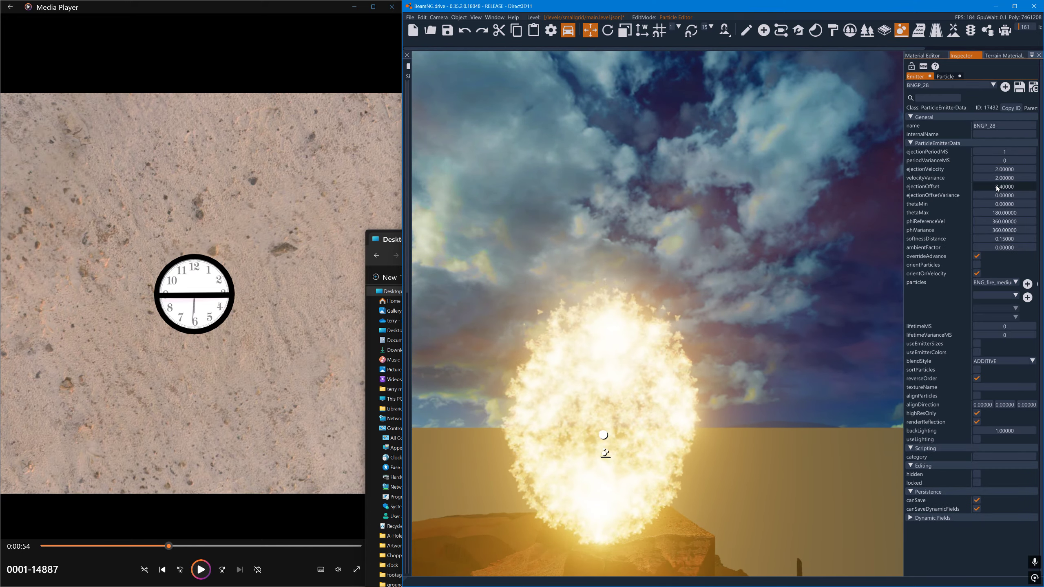
drag(1003, 186, 1025, 192)
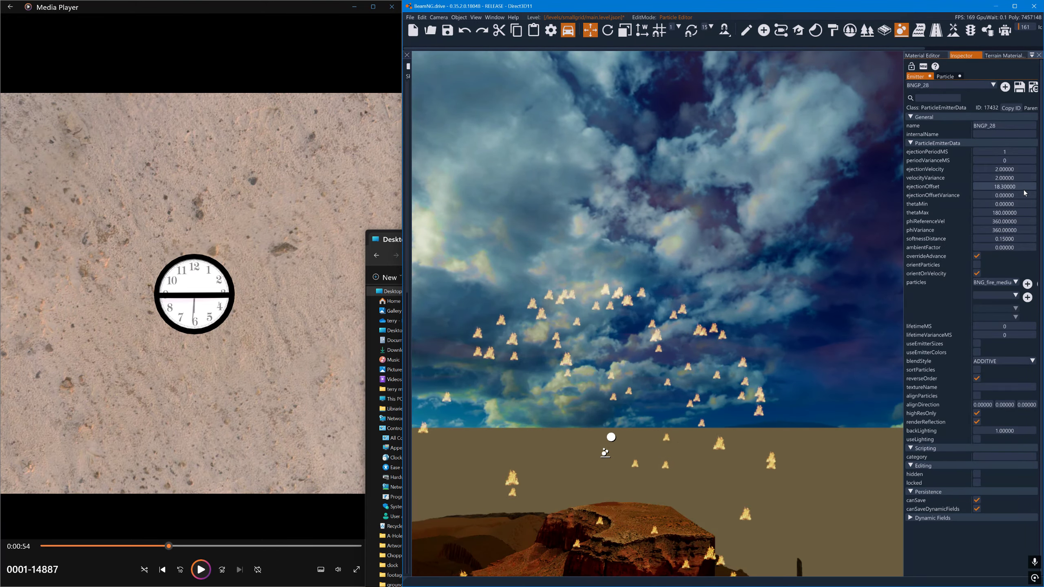
right_drag(805, 313, 795, 339)
drag(986, 188, 1010, 187)
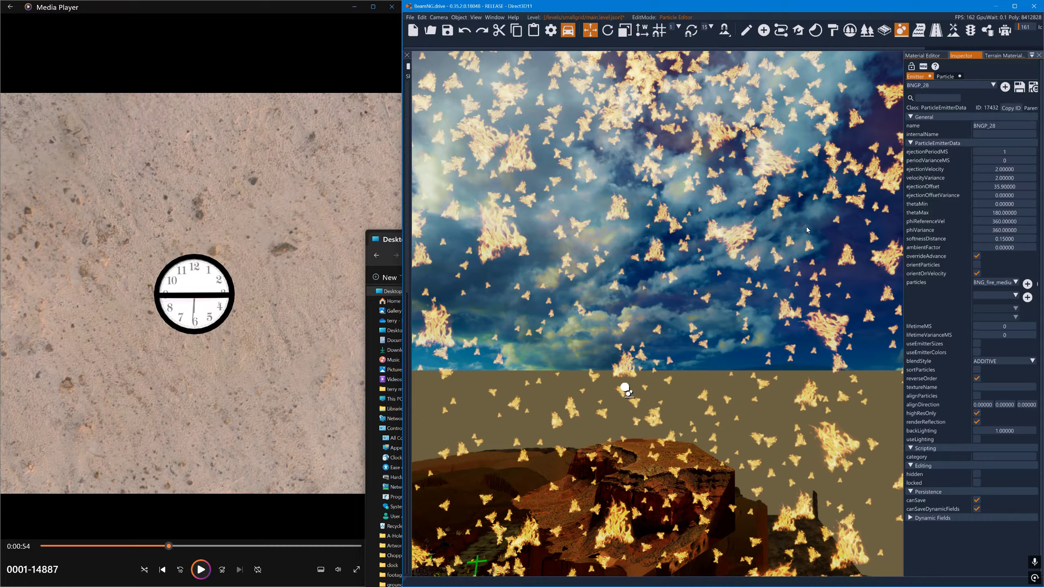
key(s)
key(a)
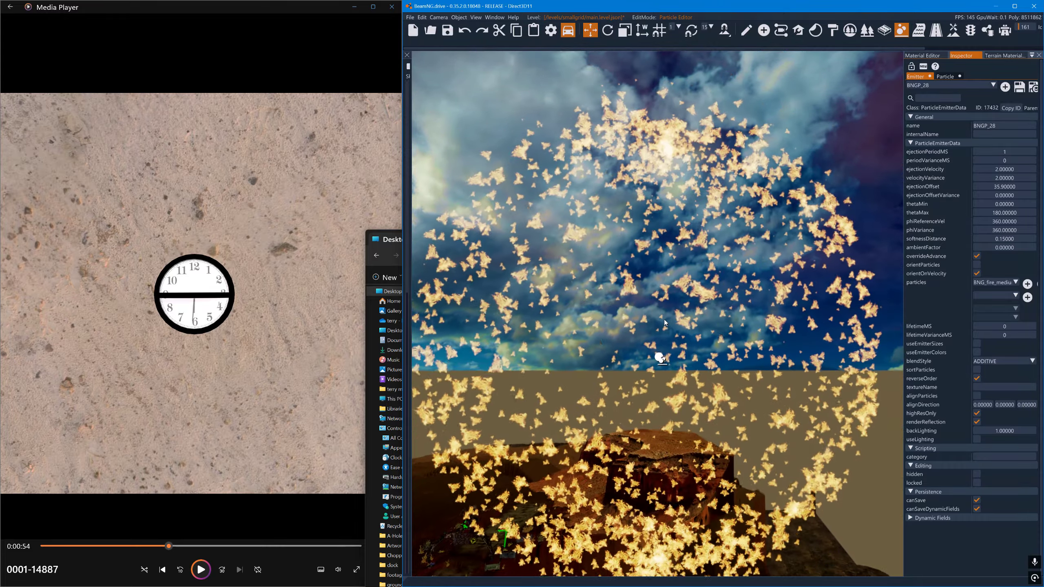
mouse_move(665, 340)
right_down()
mouse_move(770, 347)
mouse_move(656, 349)
right_up()
key(d)
key(s)
key(a)
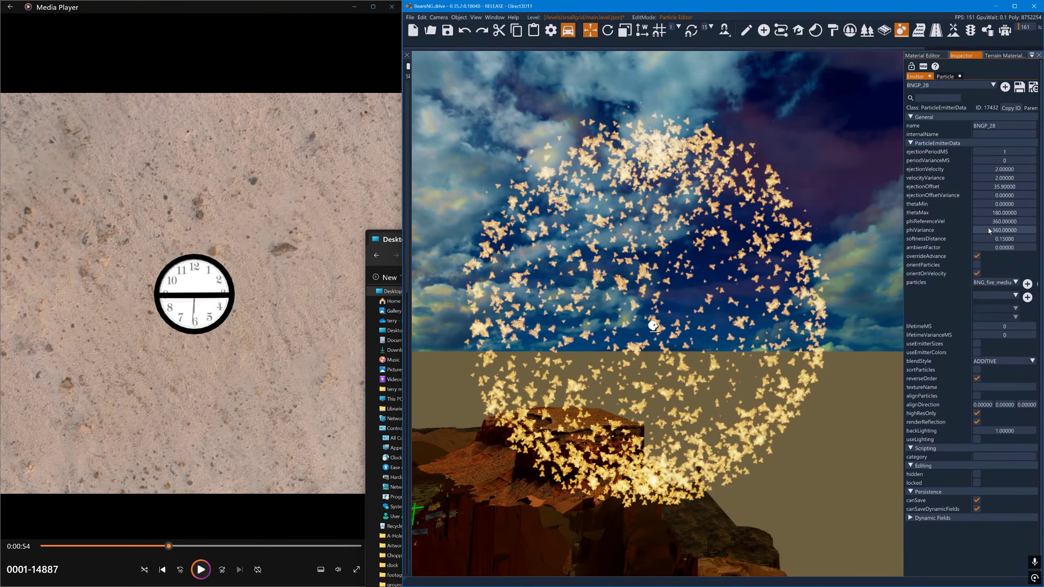
- Set the emitter's phiReferenceVel to 0 and phiVariance to 180, and inspect the half sphere from another side
double_click(997, 224)
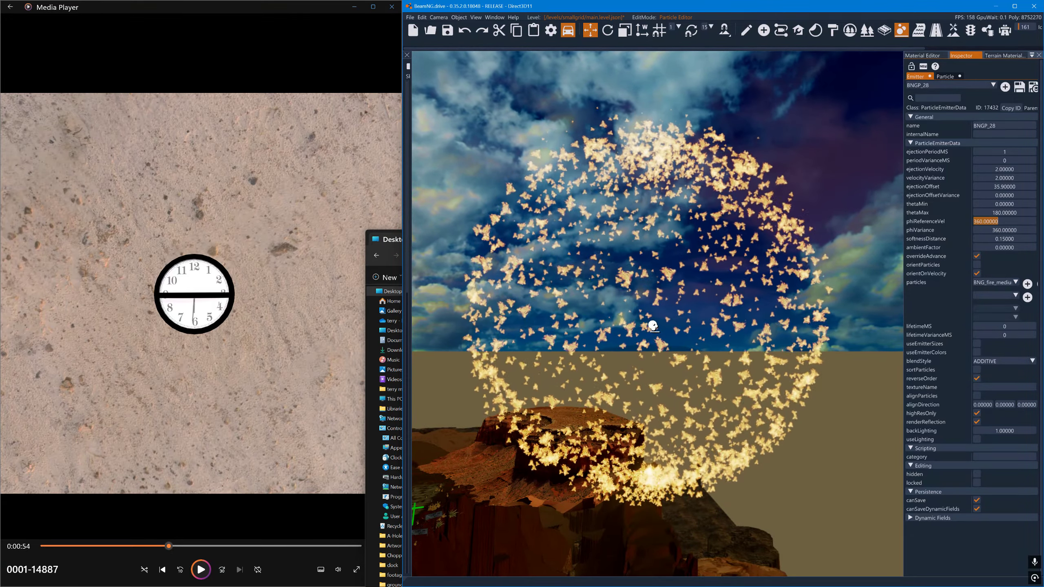
text(0)
double_click(1004, 230)
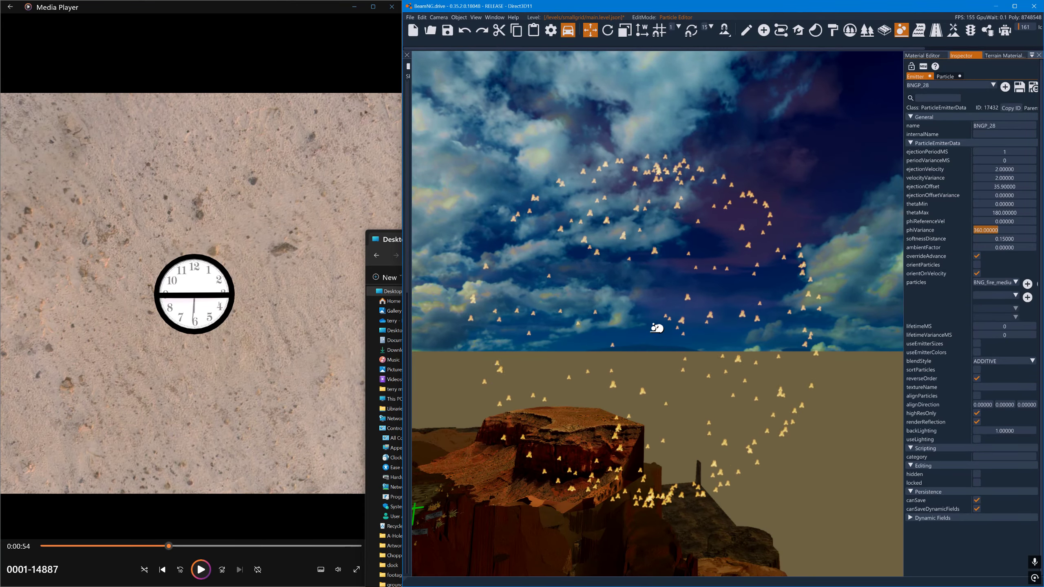
text(180)
key(Return)
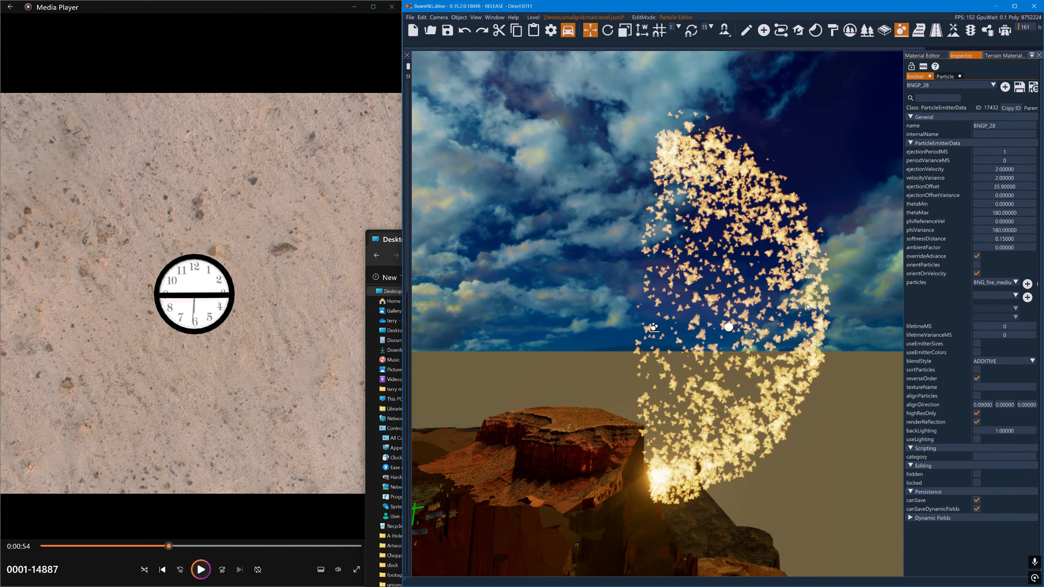
key(d)
right_drag(776, 311, 523, 293)
key(w)
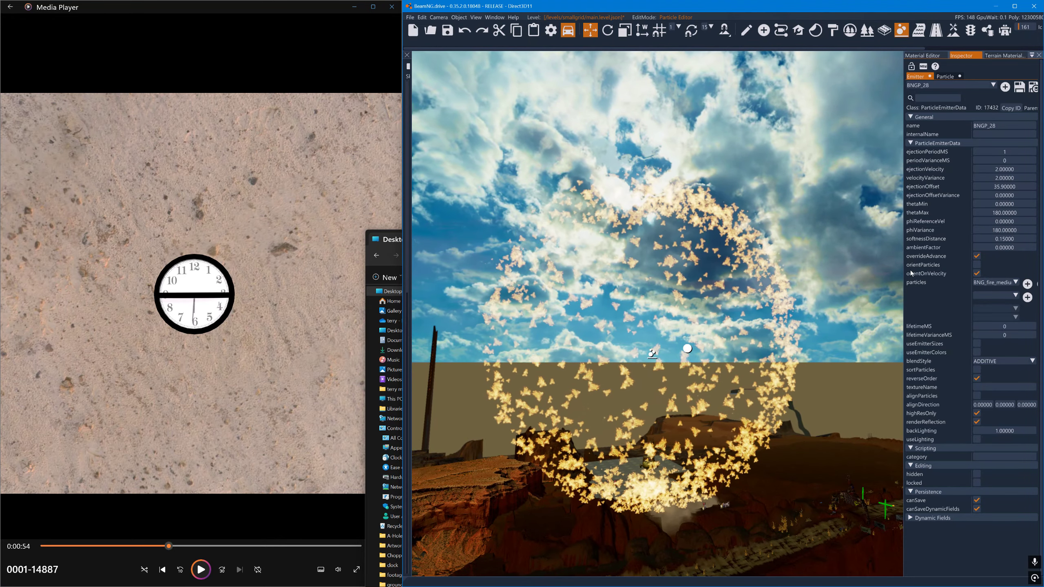
- Set the emitter's ejectionVelocity to 10.1 and ejectionOffset to 19.7, trying an ejectionOffsetVariance of 14.9 before returning it to 0
drag(1011, 171, 1033, 169)
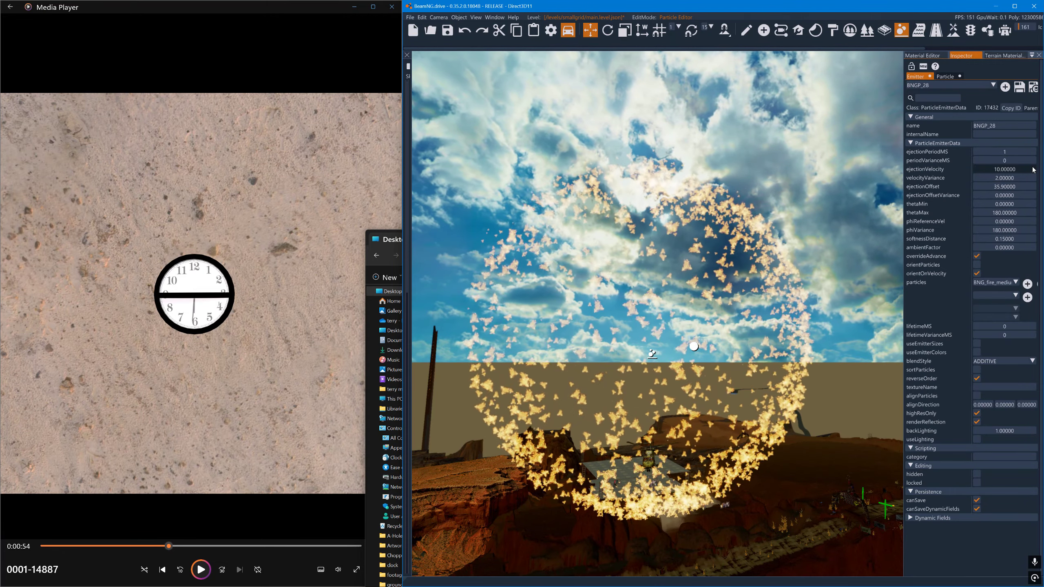
drag(1034, 170, 1034, 170)
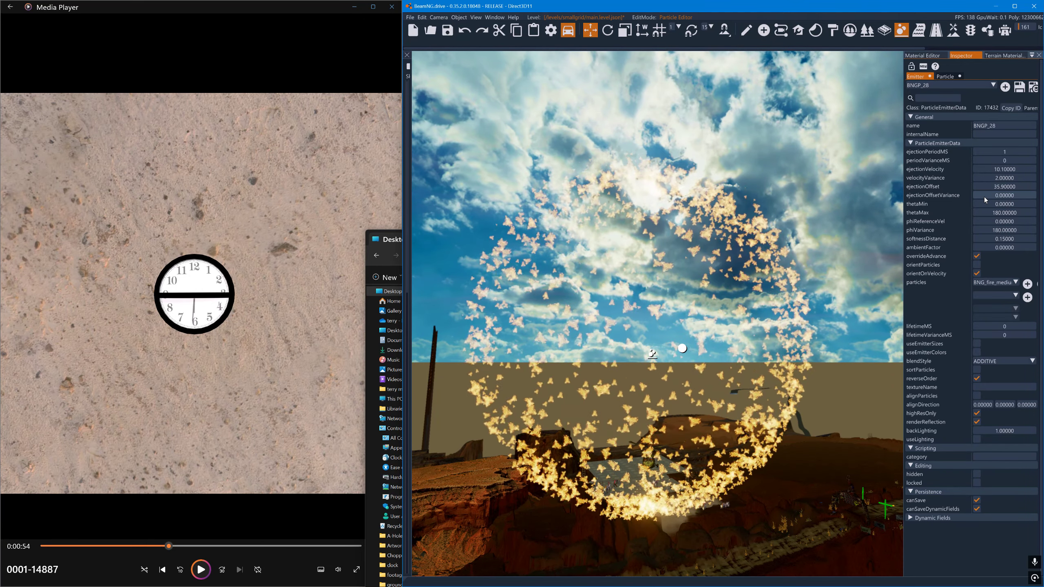
mouse_move(984, 196)
mouse_down()
mouse_move(1025, 197)
mouse_move(973, 199)
mouse_up()
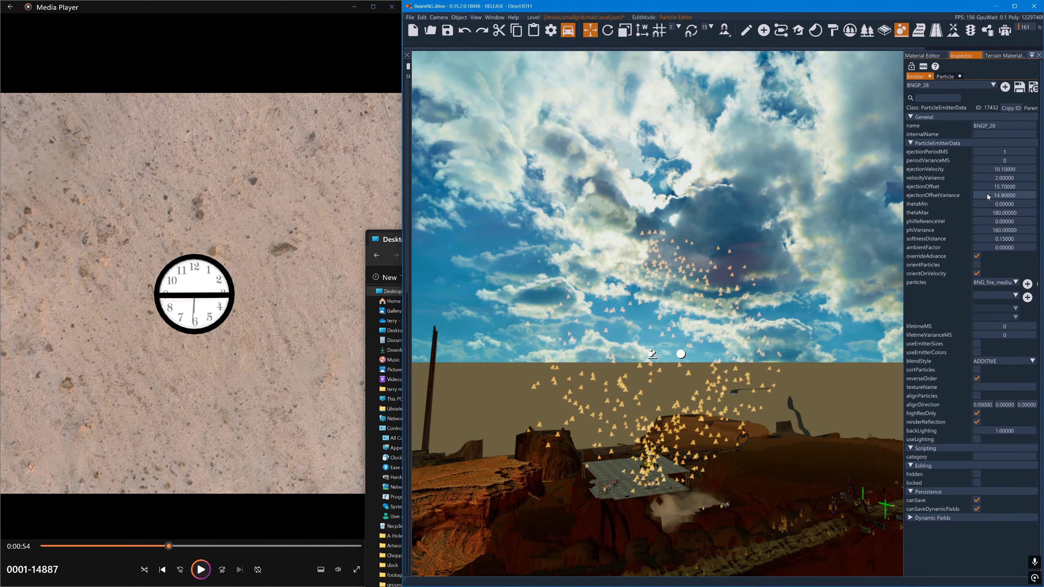
drag(988, 195, 899, 187)
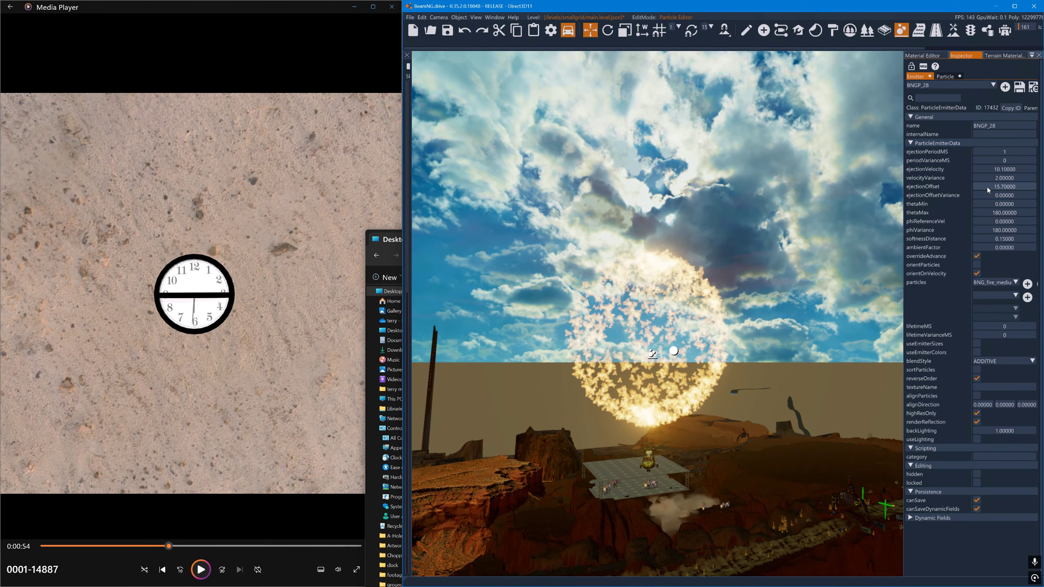
drag(988, 187, 998, 190)
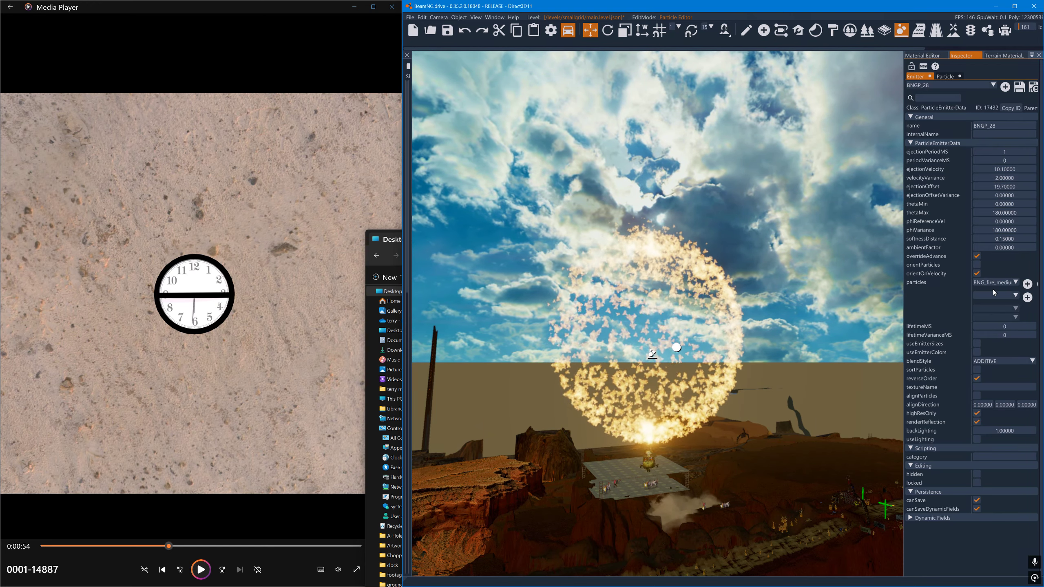
- Set the particle's sizes[1] to 3.4 and sizes[2] to 2, and change colors[0] to black
click(946, 77)
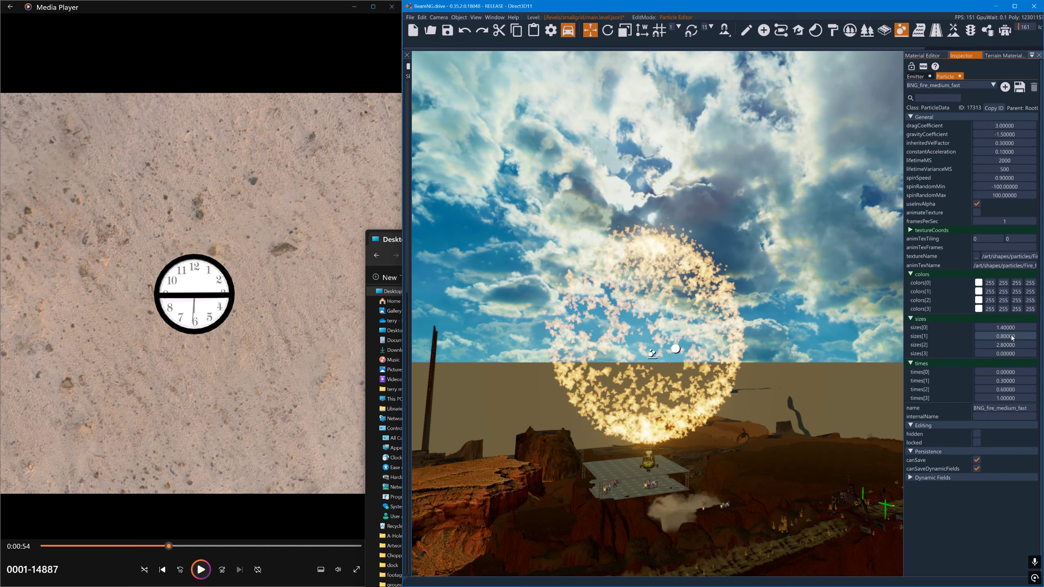
drag(1014, 337, 1011, 347)
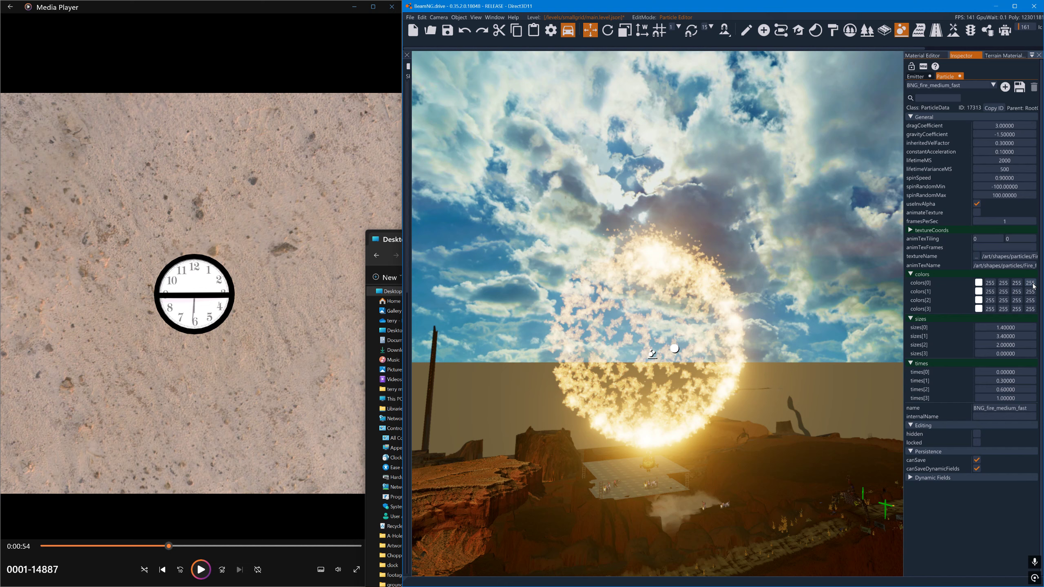
click(979, 283)
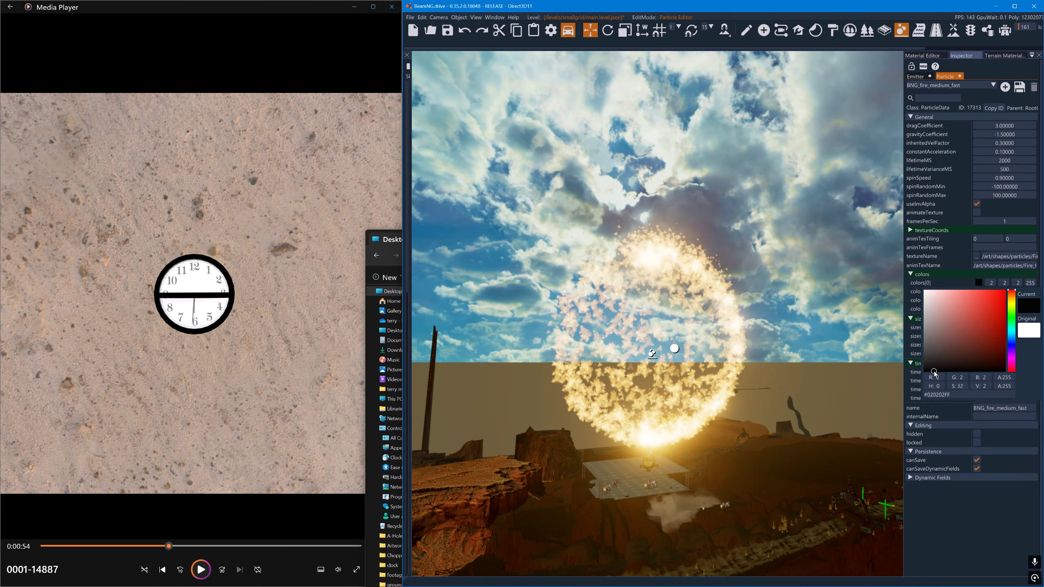
click(926, 284)
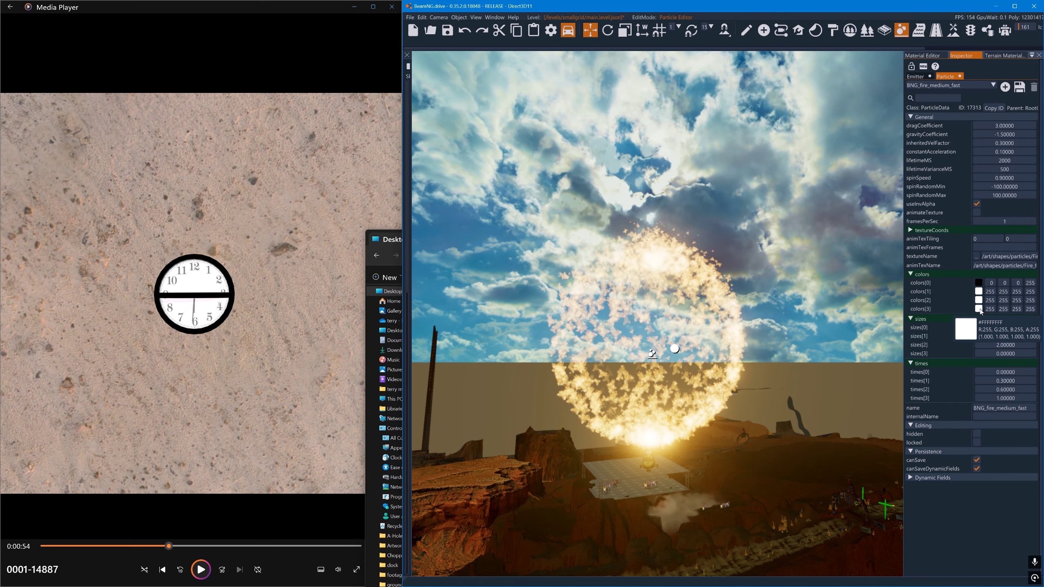
- Change the particle's colors[1] to red (255, 1, 1) and colors[2] to orange (255, 173, 0)
click(979, 304)
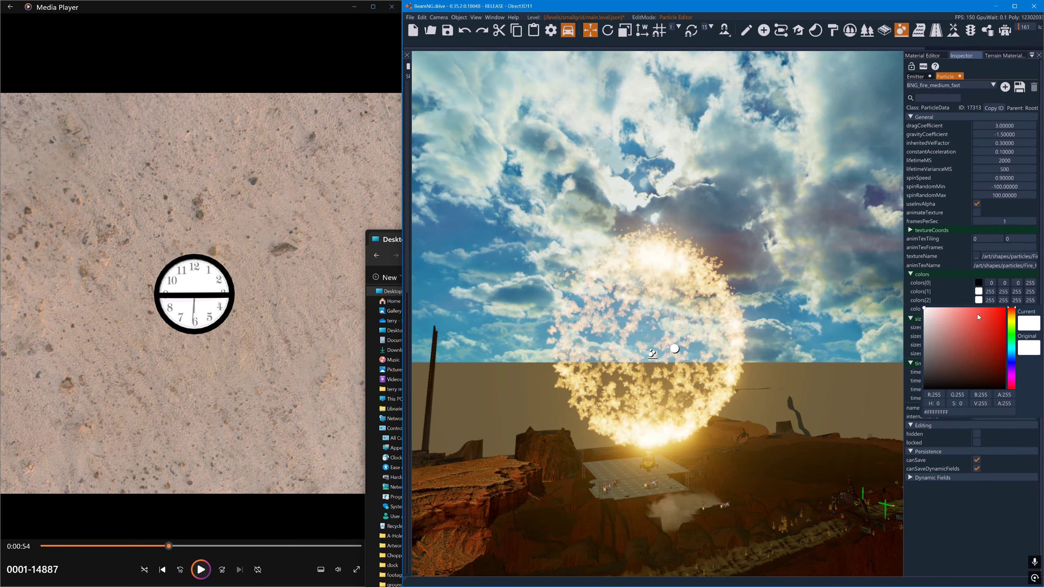
drag(977, 314, 1004, 298)
click(933, 289)
click(979, 292)
click(940, 284)
click(979, 300)
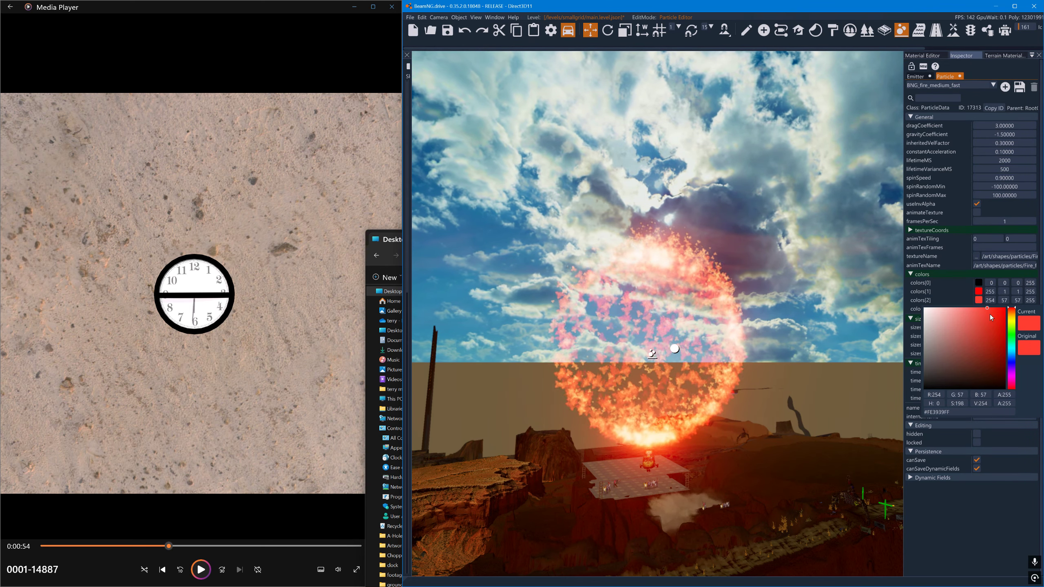
click(1011, 321)
click(979, 300)
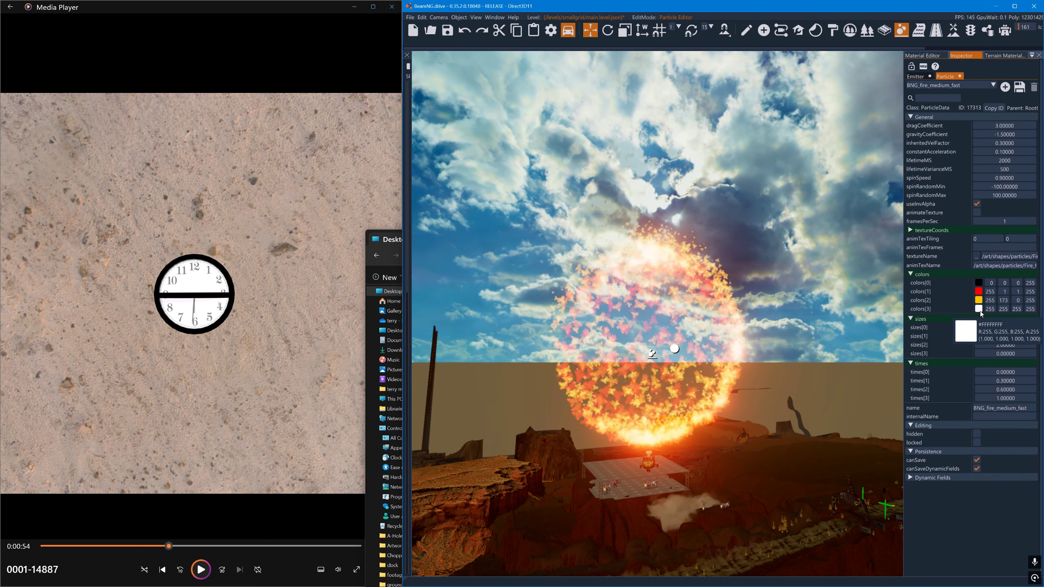
- Set the particle's colors[3] to black, sizes[1] to 0, sizes[2] to 2.3, sizes[3] to 7.9 and dragCoefficient to 1.3
click(979, 309)
click(872, 413)
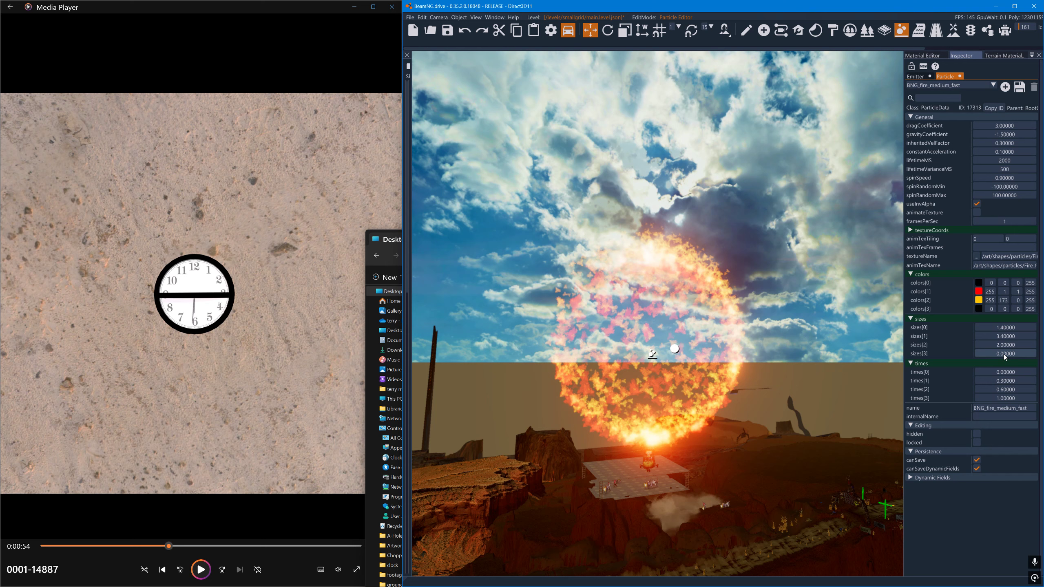
drag(1005, 355, 1011, 356)
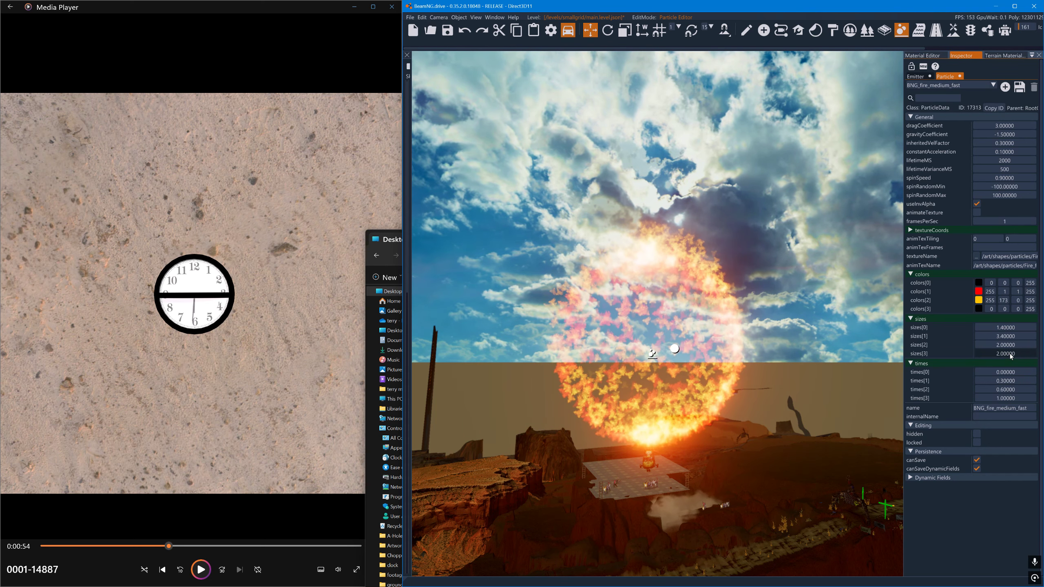
drag(1010, 353, 1018, 354)
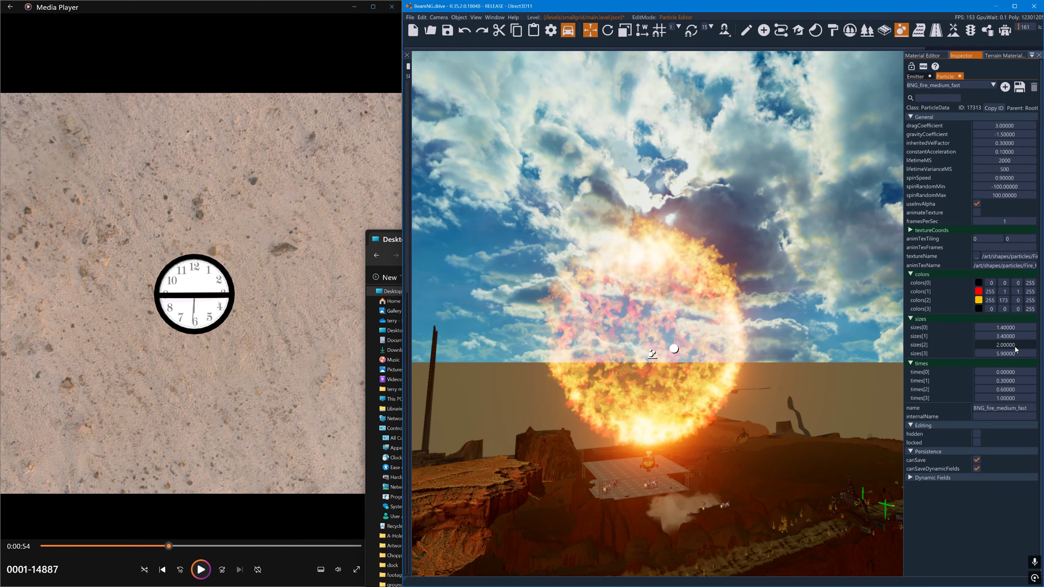
drag(1014, 347, 1011, 338)
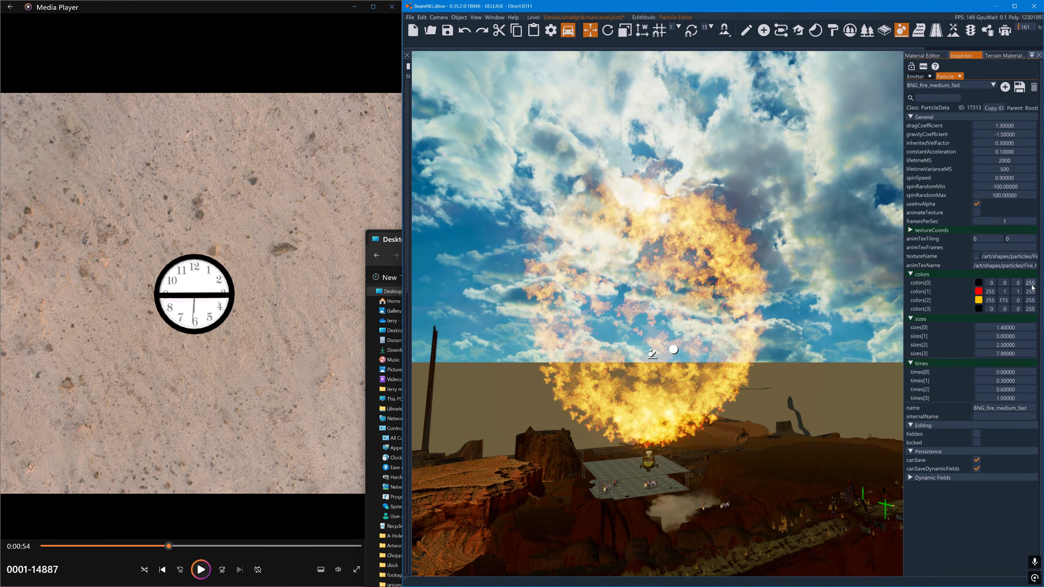
- Set the alpha of colors[1] to 0 and change colors[0] to near-white (255, 251, 251) with alpha 55
drag(1032, 285, 870, 296)
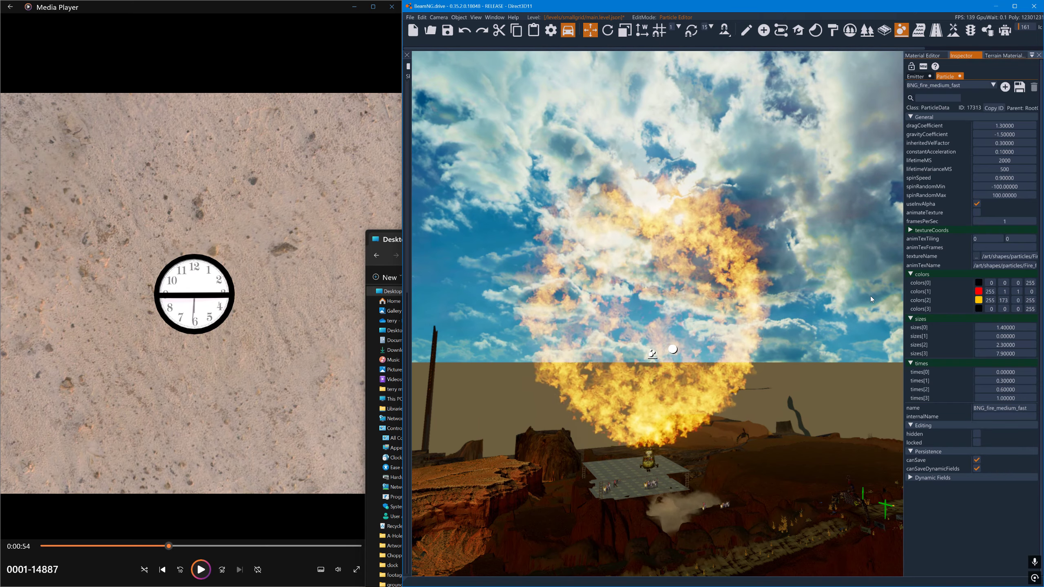
click(978, 283)
click(933, 289)
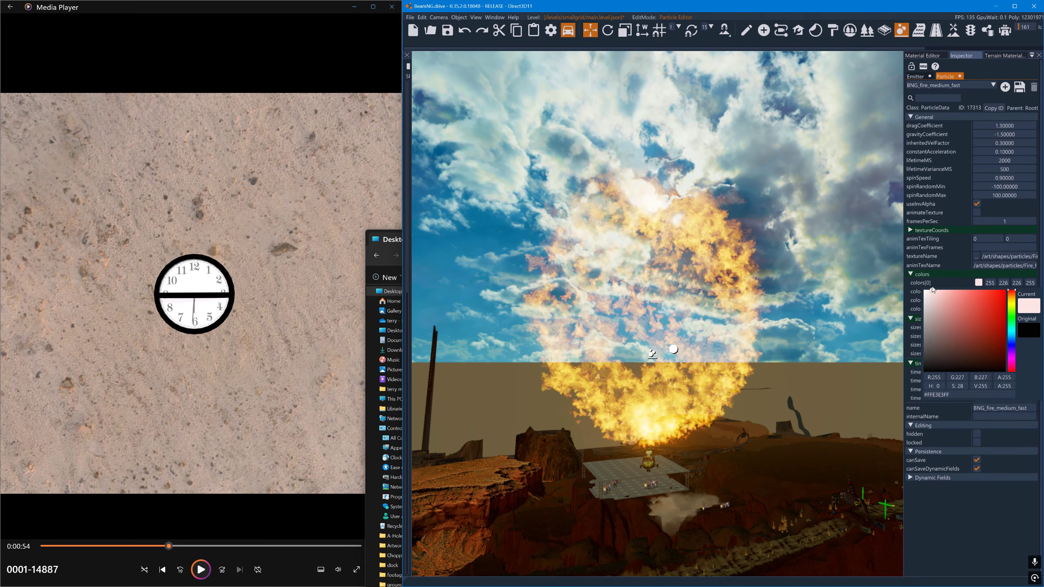
drag(933, 289, 925, 275)
click(935, 274)
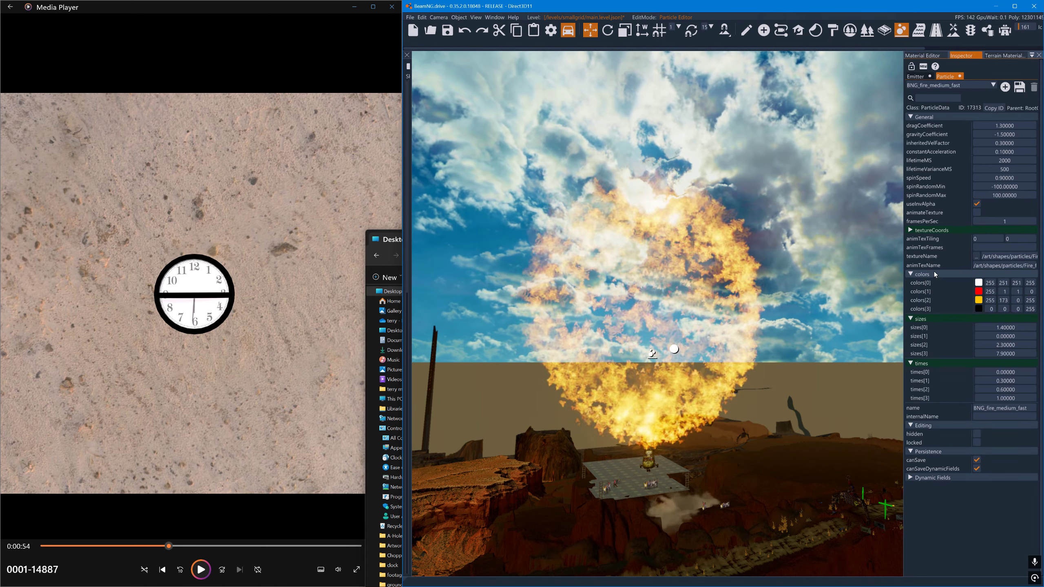
drag(1033, 284, 979, 292)
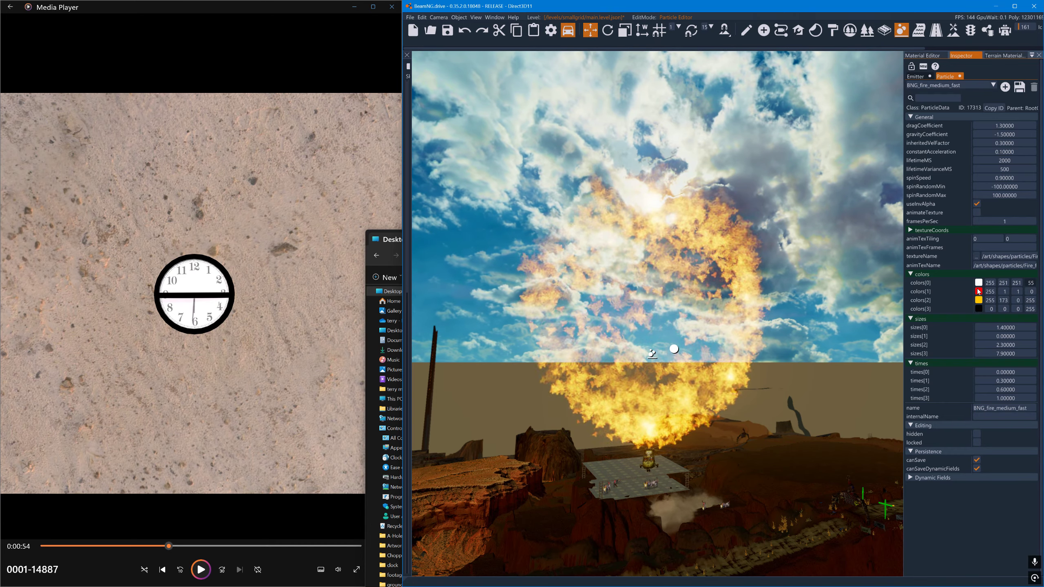
- Set sizes[1] to 3.5 and sizes[2] to 4.3, and the alphas of colors[0] through colors[3] to 0, 32, 16 and 251
drag(1007, 337, 1017, 336)
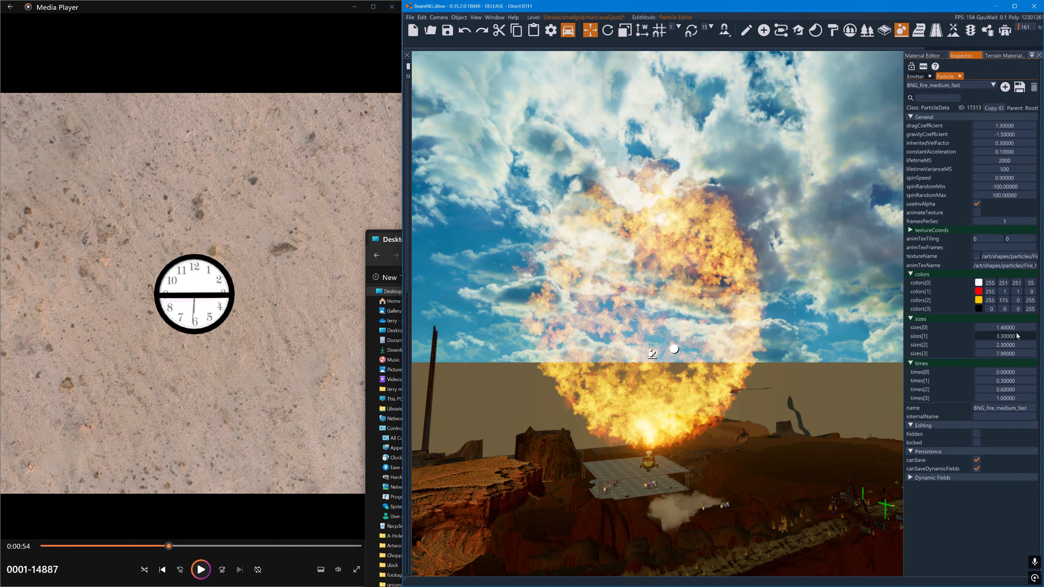
drag(1016, 334, 1016, 335)
drag(1006, 343, 1015, 342)
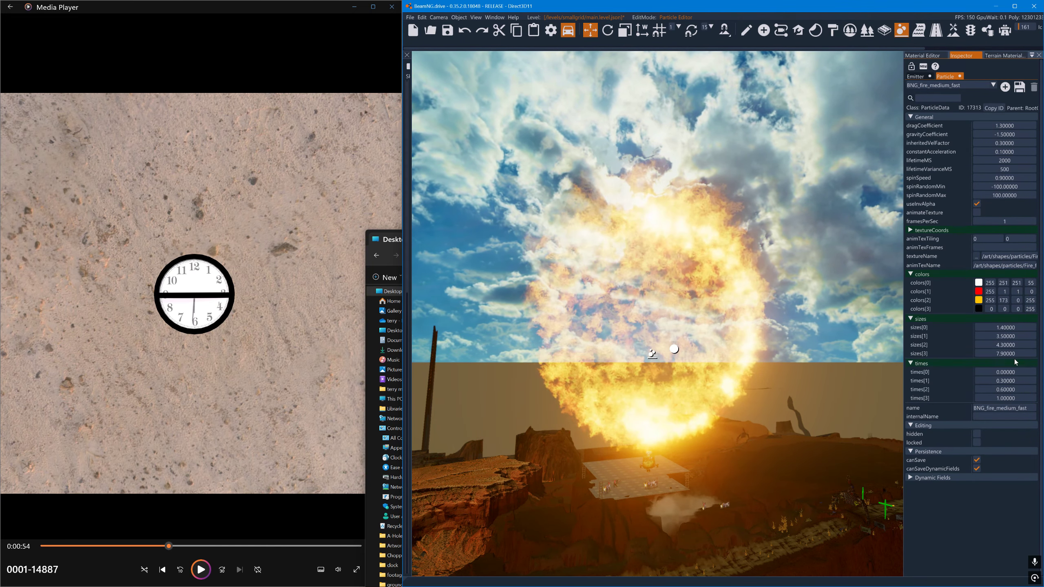
drag(1032, 305, 986, 305)
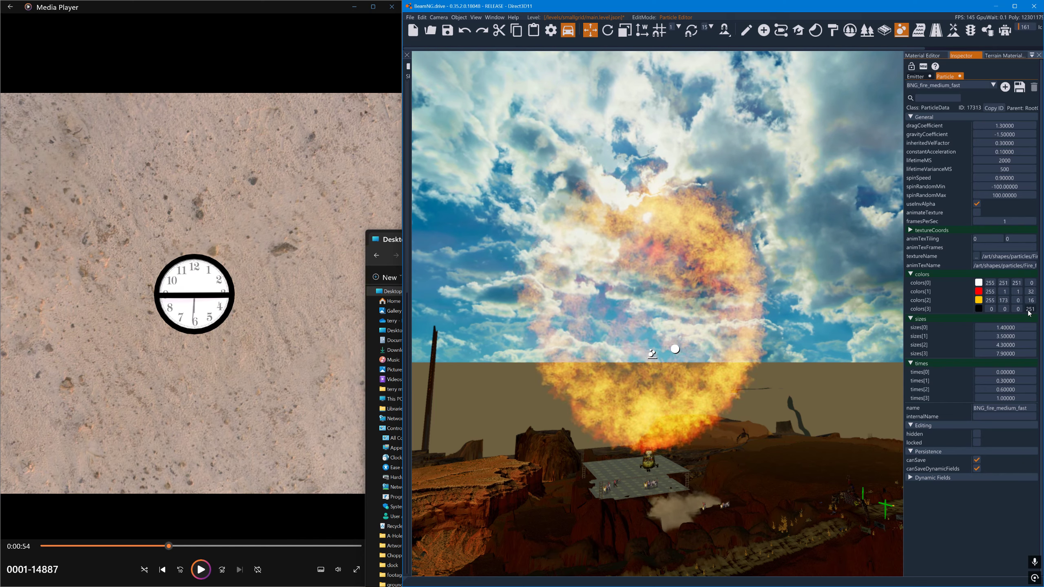
- Try lower times[2] and times[3] values, ending with times[1] at 0.2, times[2] at 0.7 and times[3] at 1
click(990, 396)
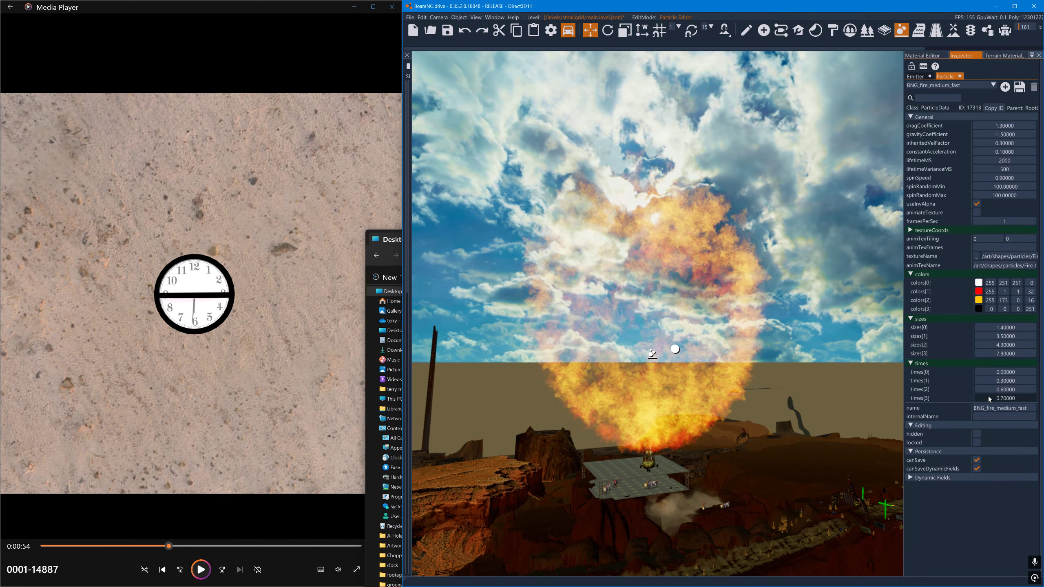
drag(989, 397, 999, 392)
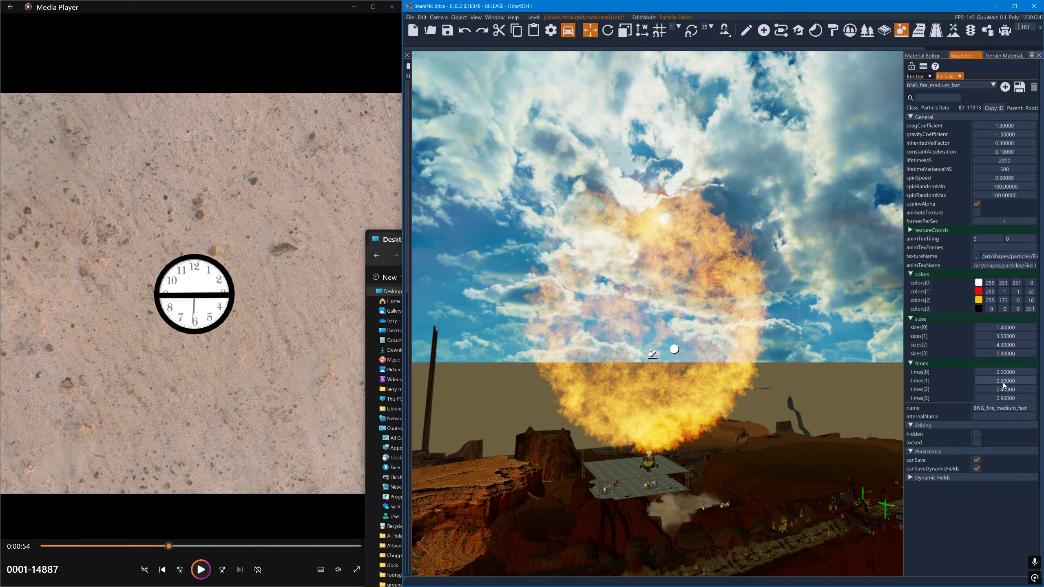
click(1006, 385)
double_click(1005, 385)
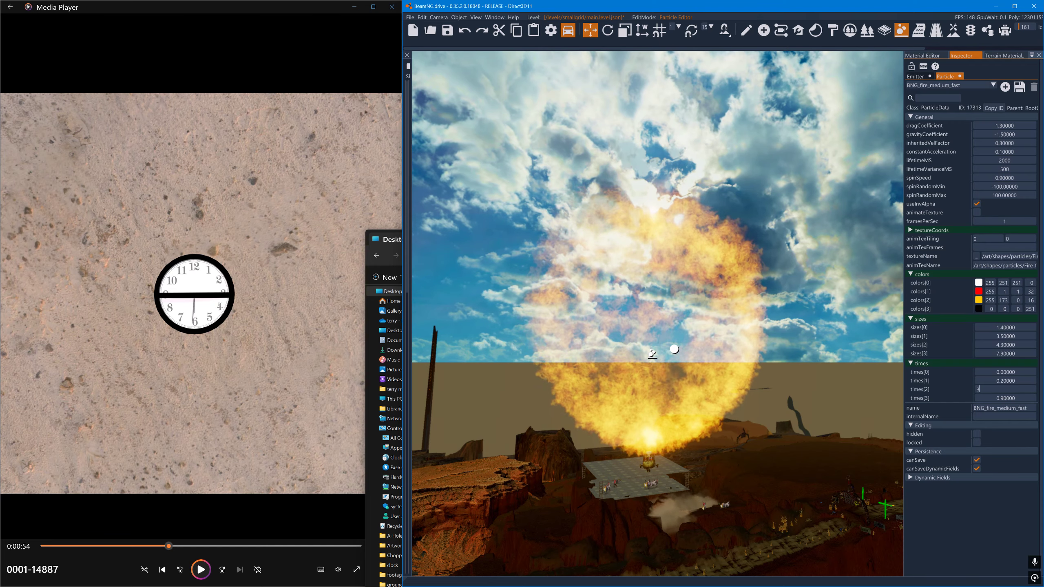
key(Return)
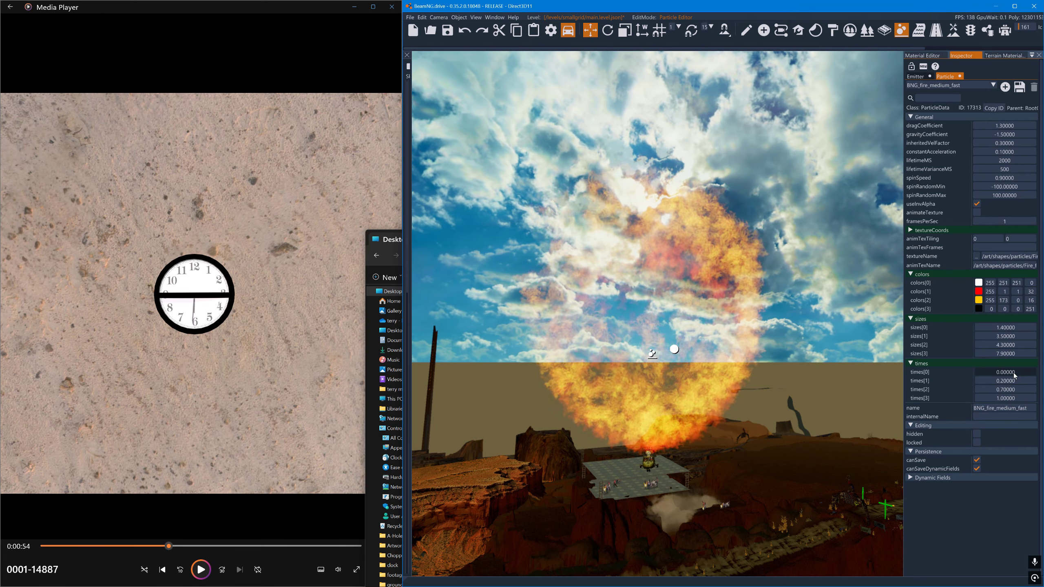
- Try times[0] at 0.3 and times[1] at 0.5, ending with times[0] at 0, times[1] at 0.1 and times[2] at 0.6
double_click(1014, 373)
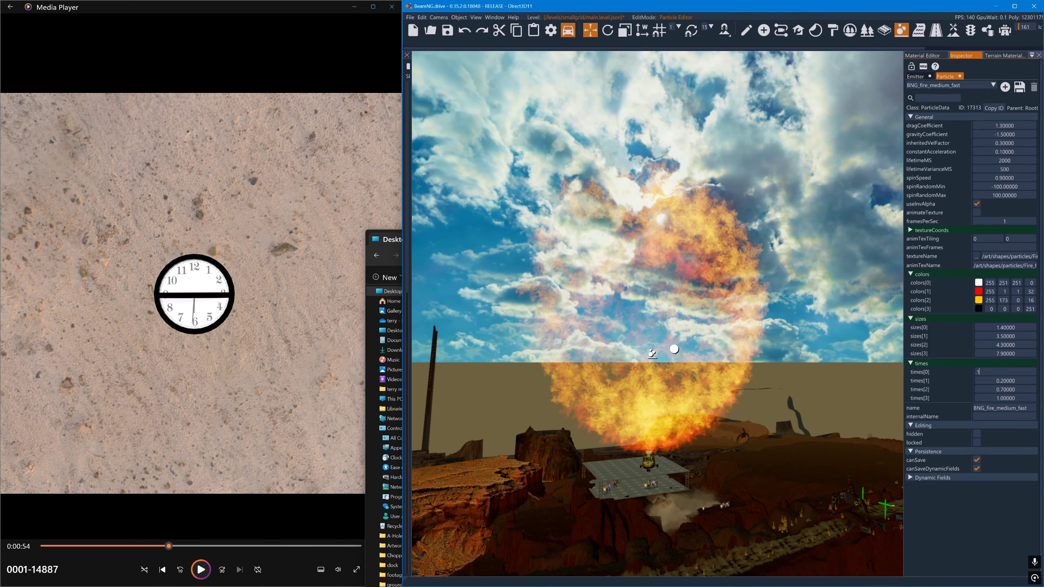
text(1)
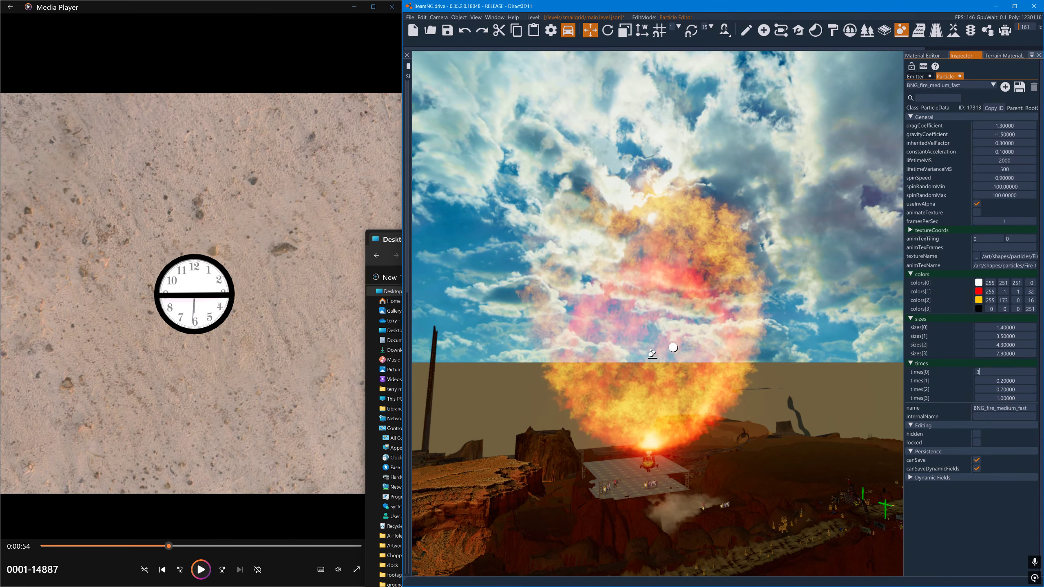
double_click(999, 381)
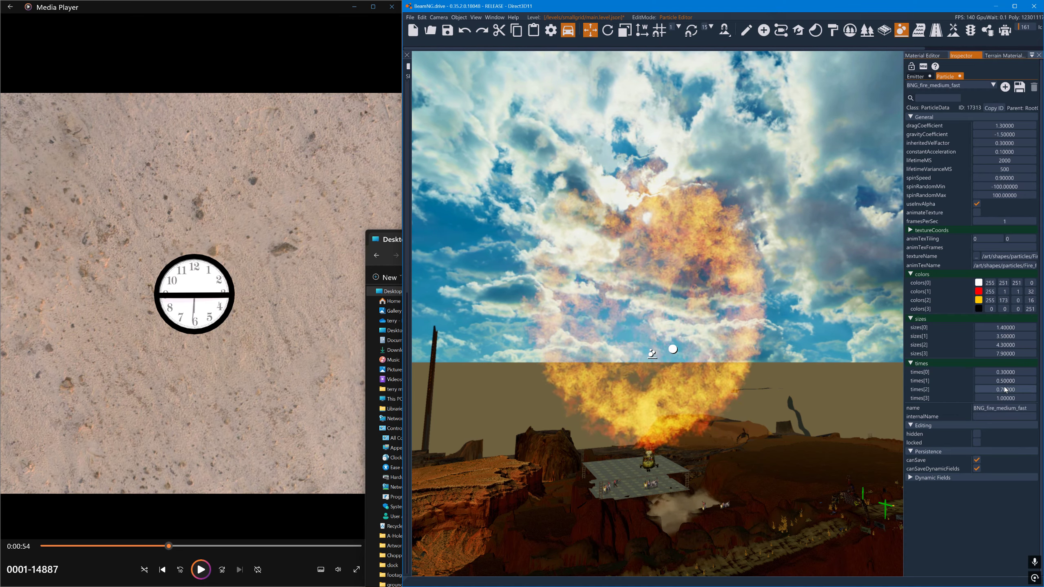
drag(1007, 373, 1009, 382)
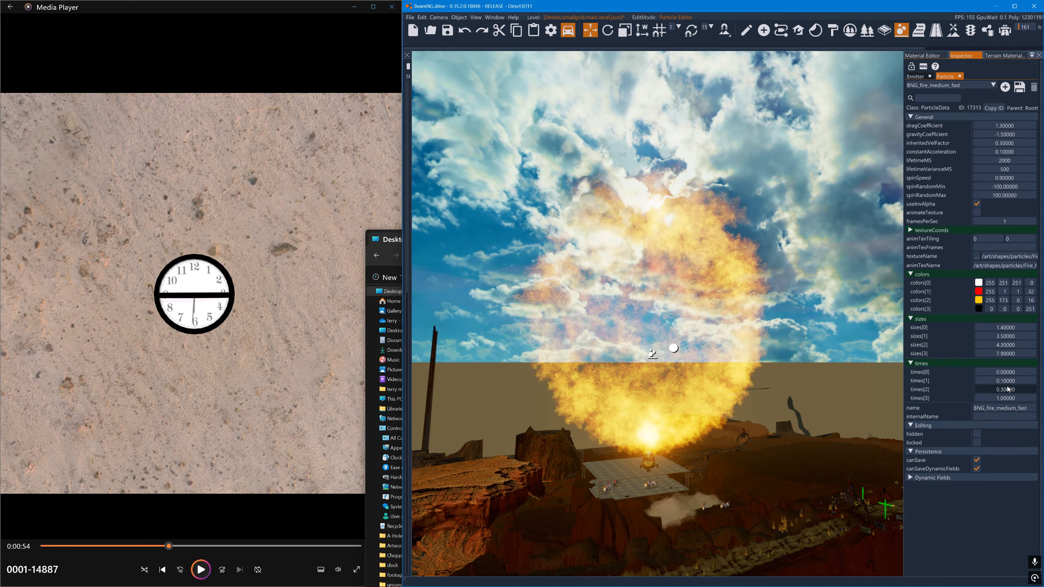
drag(1008, 390, 1009, 390)
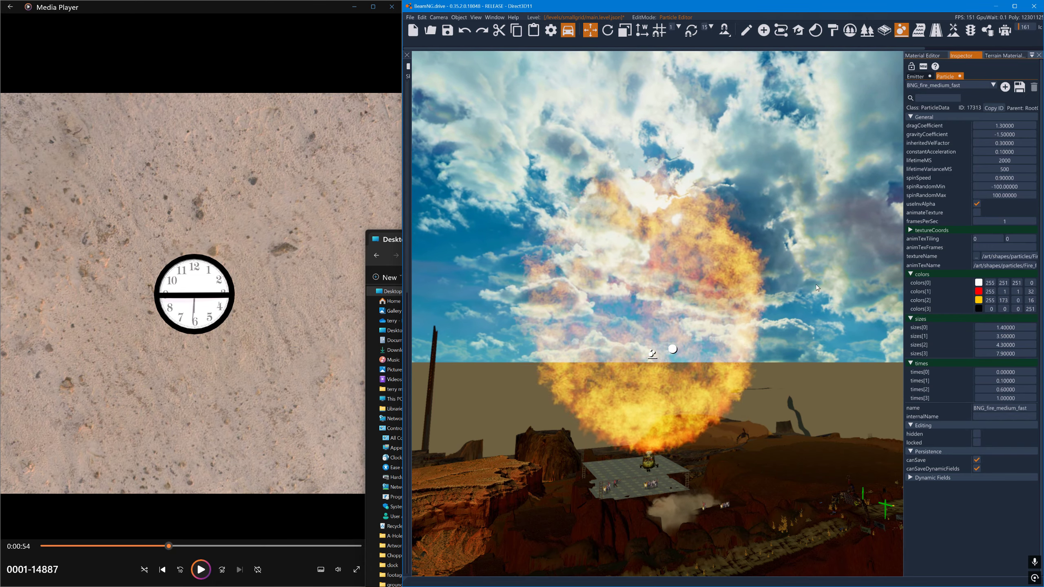
- Inspect the fire sphere from another side and save the BNGP_28 emitter to its file
key(d)
mouse_move(818, 288)
right_down()
mouse_move(716, 278)
mouse_move(781, 298)
mouse_move(826, 277)
right_up()
key(a)
key(a)
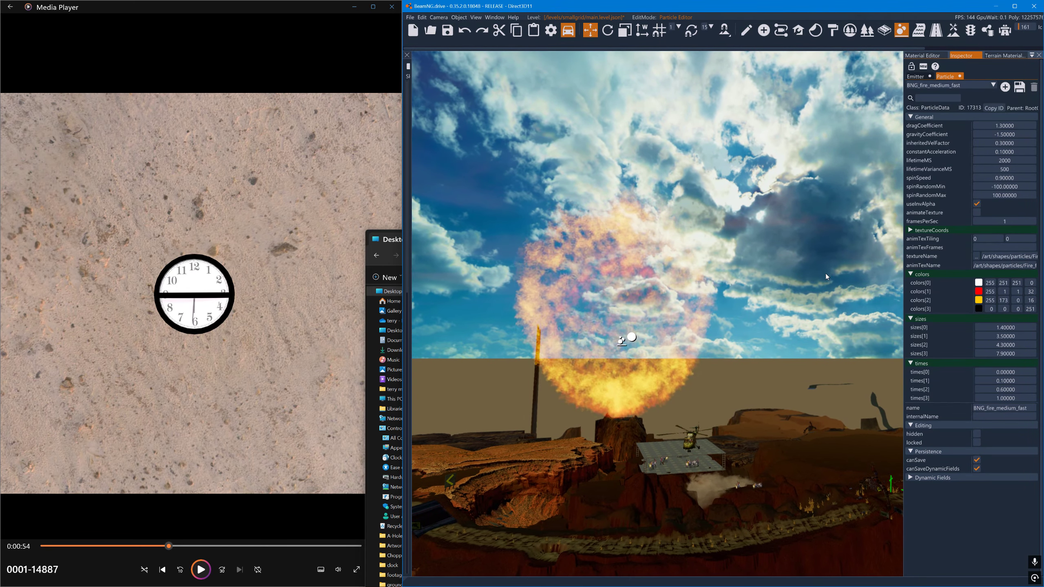
key(w)
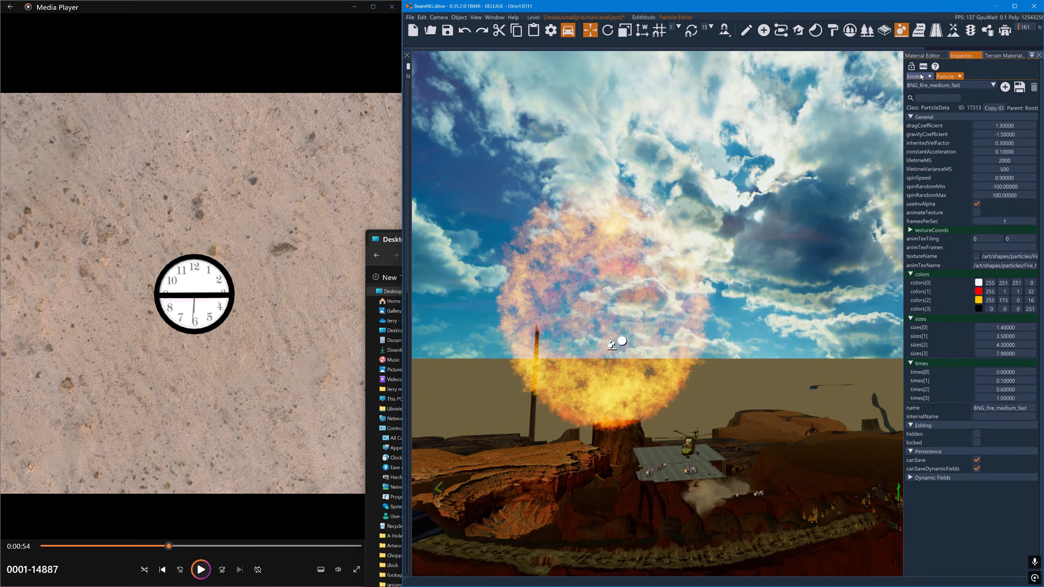
click(917, 76)
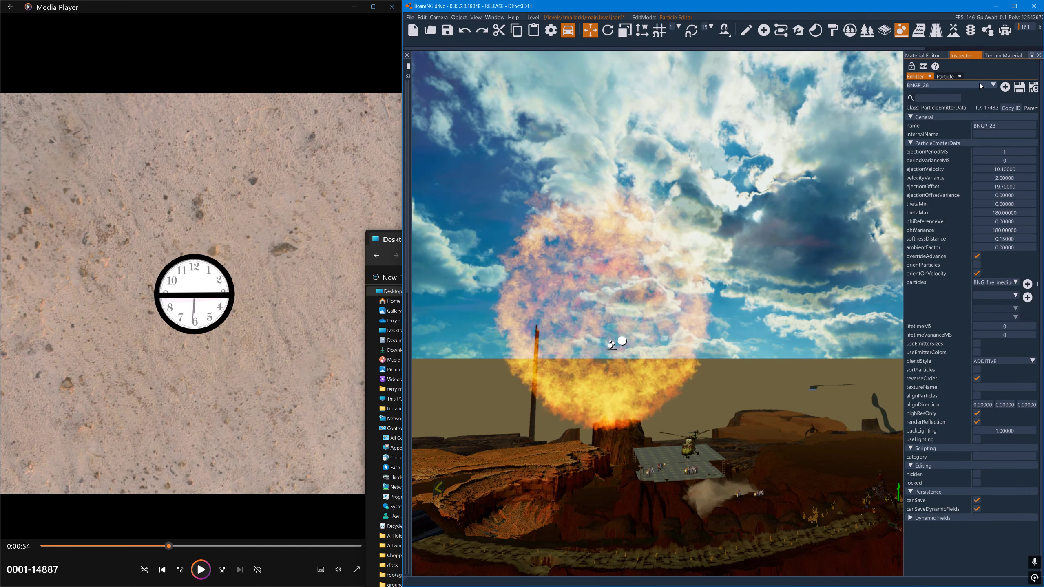
click(1020, 89)
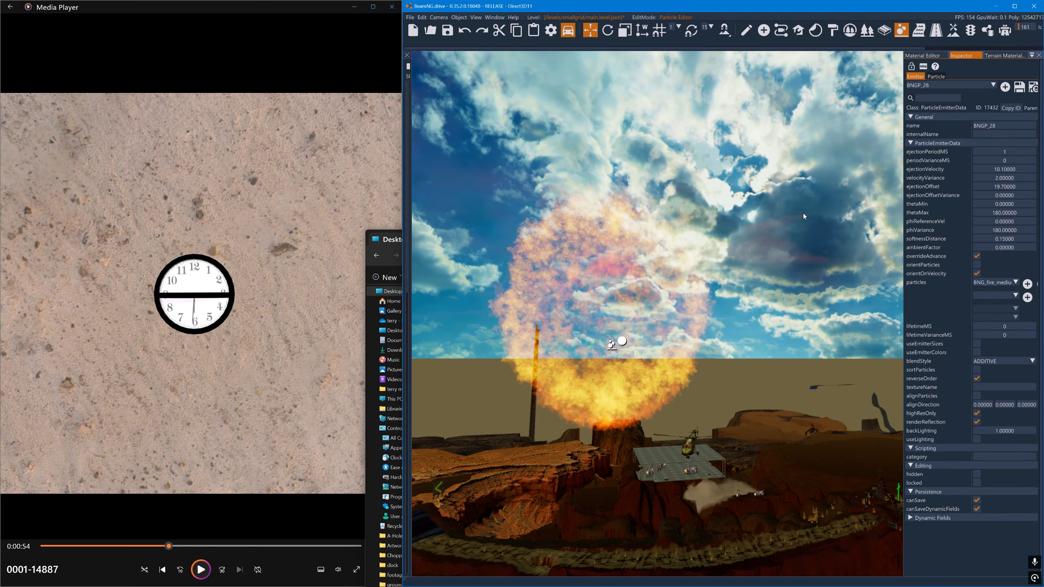
- Place a new particle emitter on the rocky terrain away from the fire sphere, and maximize the editor window
right_drag(803, 213, 841, 131)
key(w)
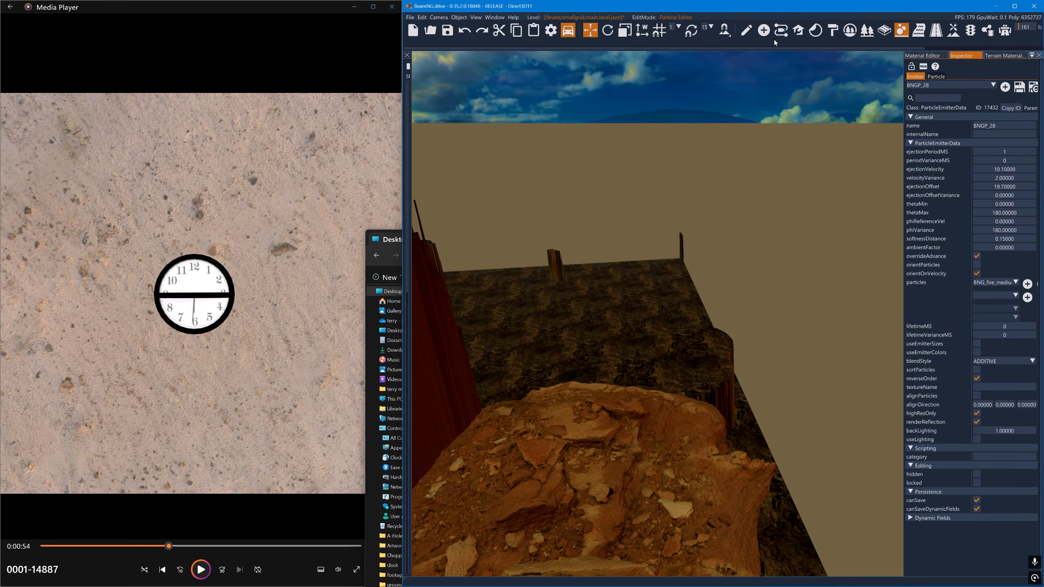
click(764, 31)
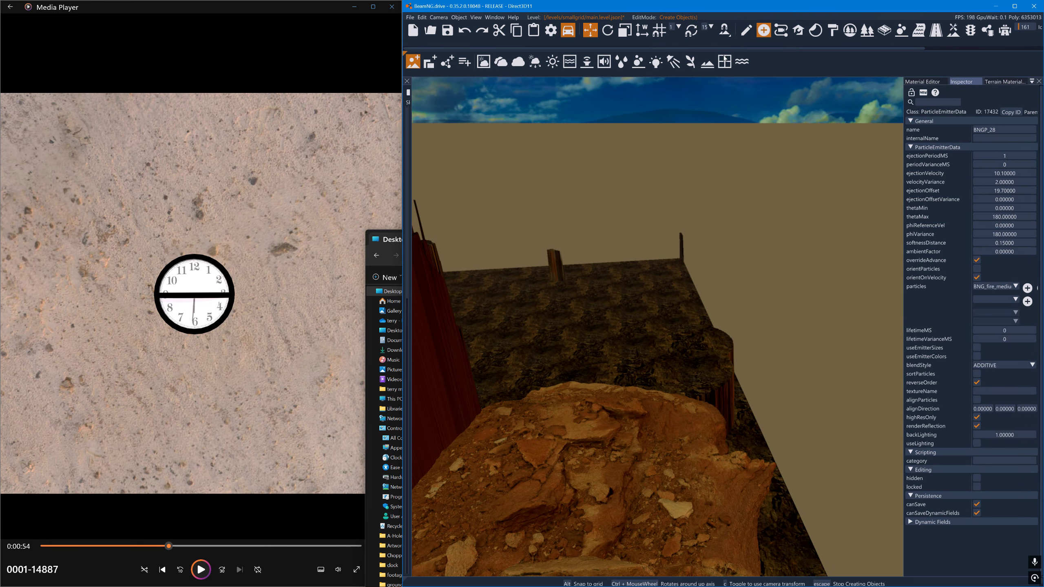
click(636, 65)
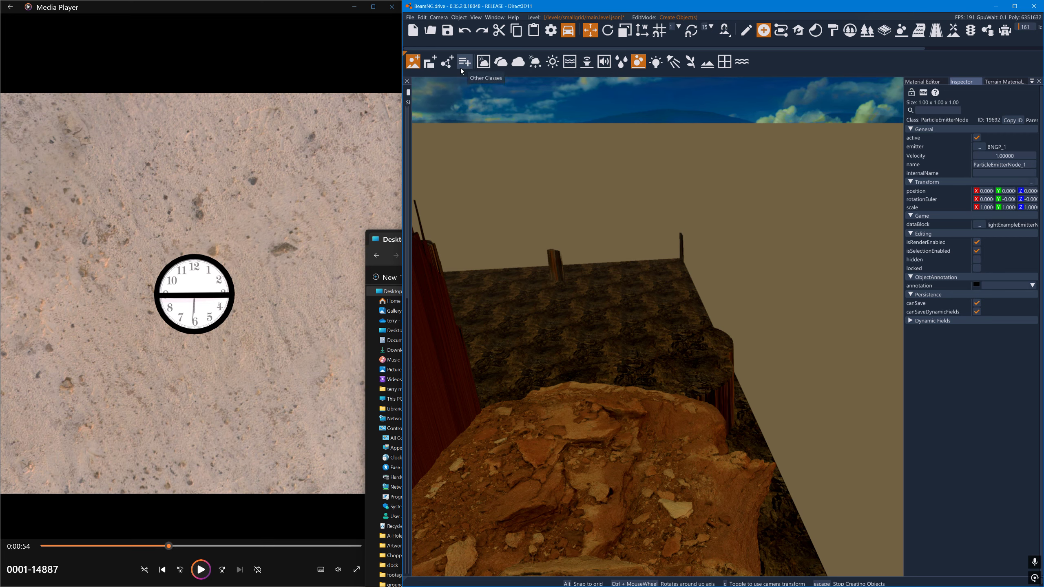
double_click(466, 6)
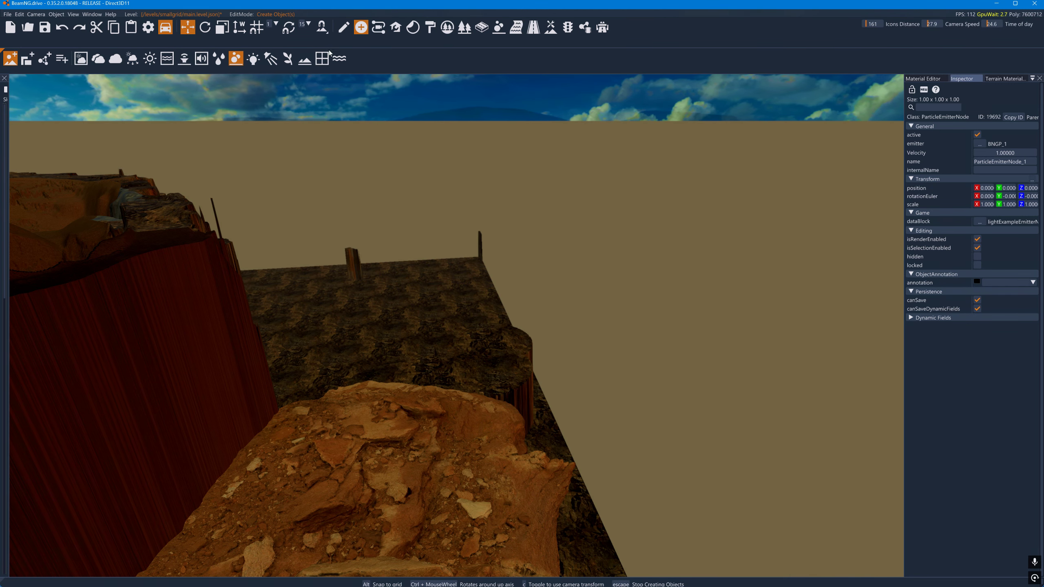
click(240, 61)
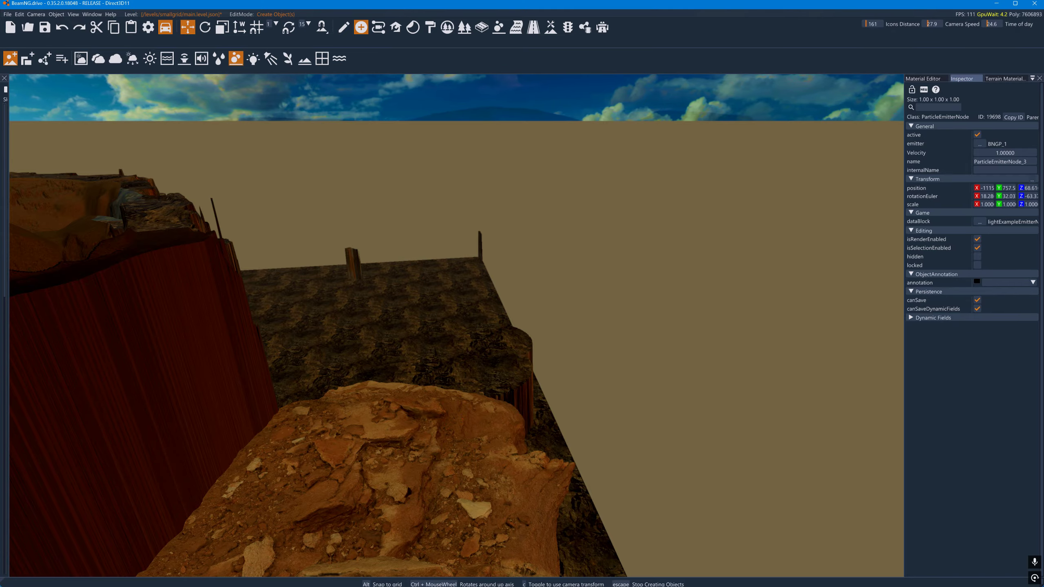
- Switch to object manipulation and select the newly placed particle emitter on the rocks
right_drag(462, 420, 362, 350)
key(w)
key(w)
key(w)
key(w)
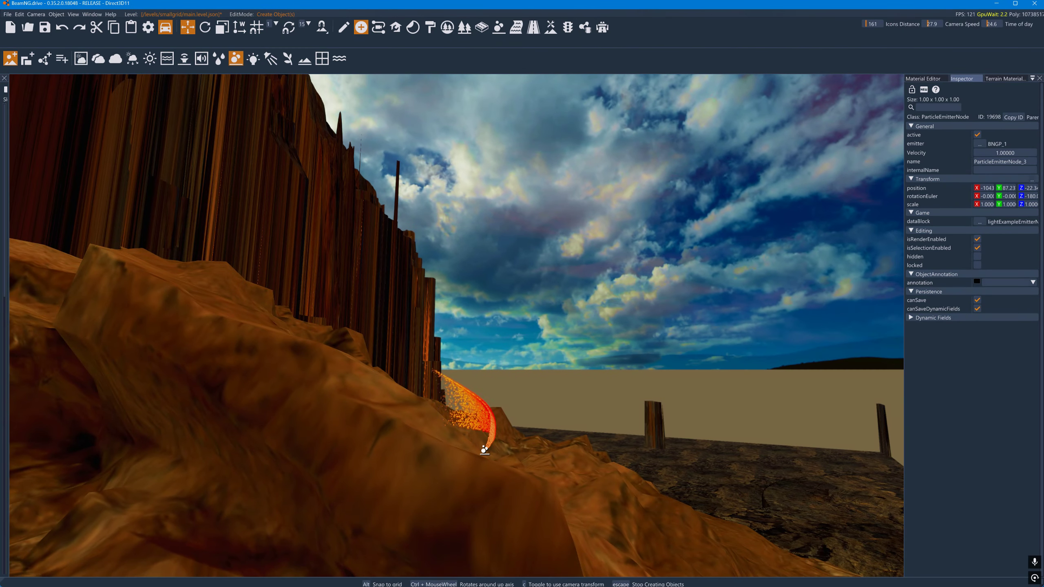
click(346, 29)
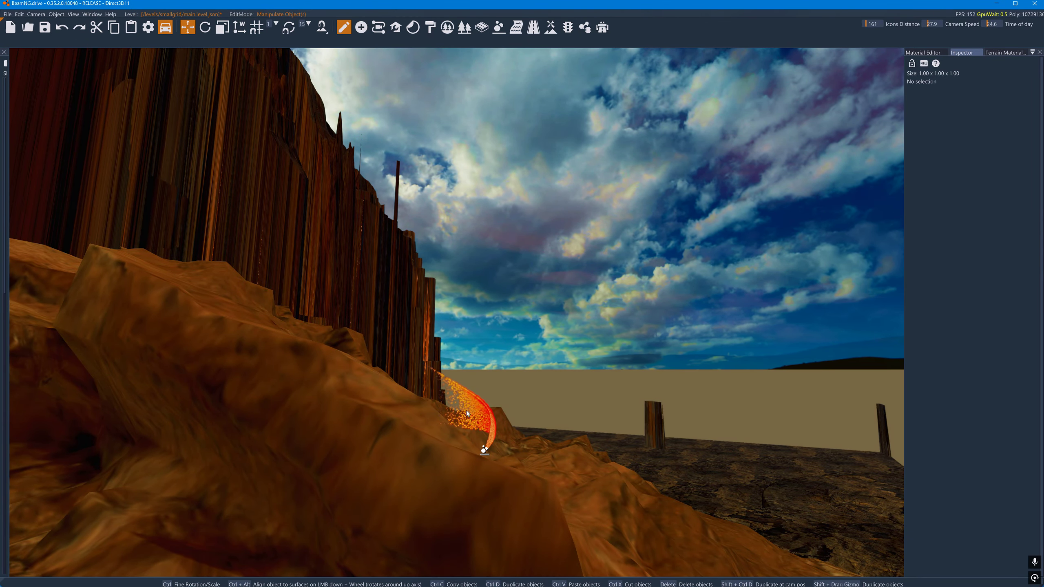
click(484, 449)
- Raise the selected particle emitter high above the terrain, to a Z position of about 160
drag(483, 439, 485, 267)
key(a)
right_drag(485, 267, 513, 251)
key(w)
key(d)
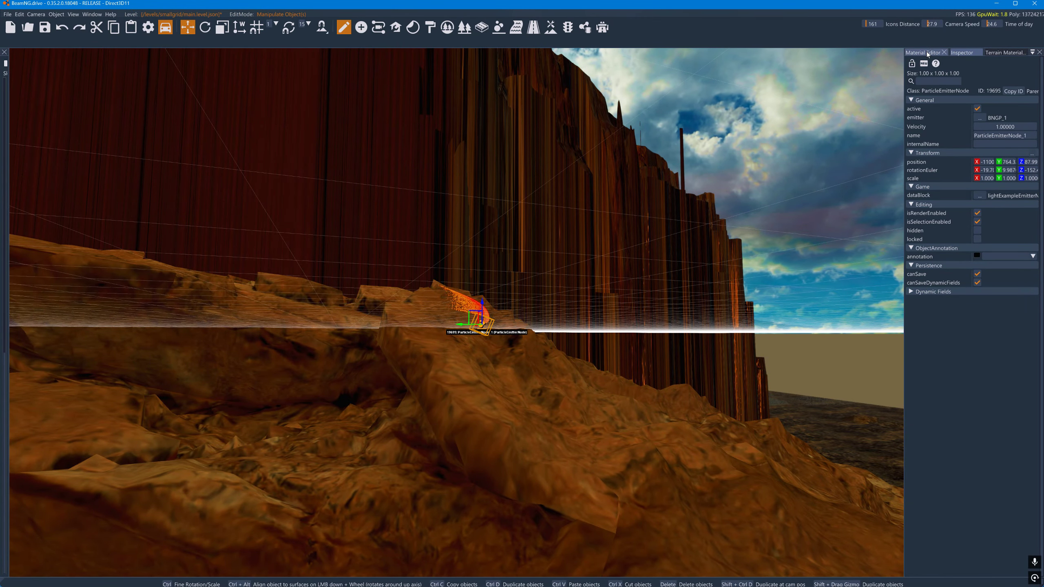
key(a)
right_drag(456, 313, 864, 316)
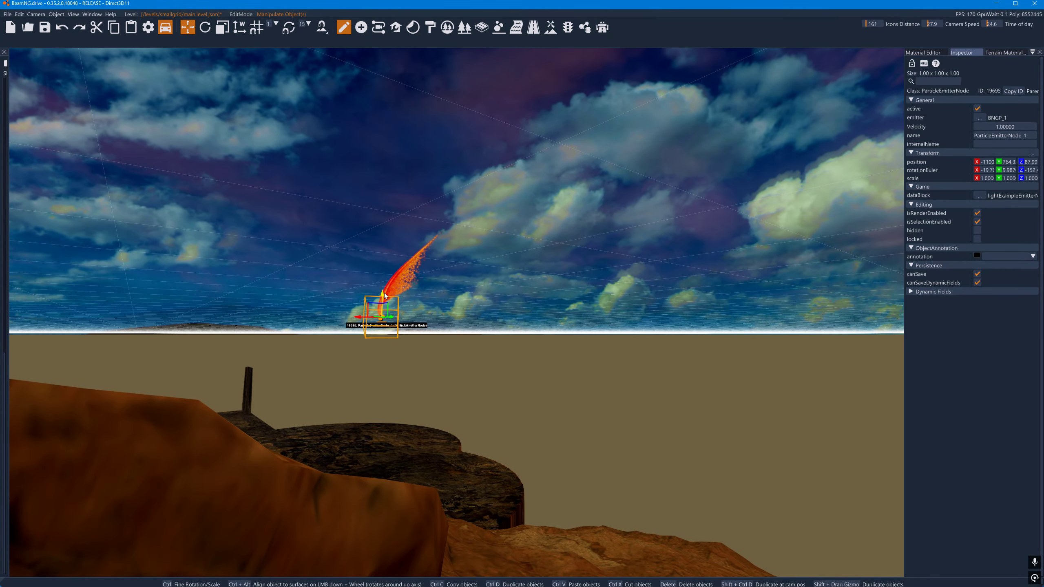
drag(383, 294, 421, 61)
right_drag(420, 62, 421, 8)
drag(421, 61, 465, 209)
right_drag(465, 209, 545, 354)
key(w)
key(s)
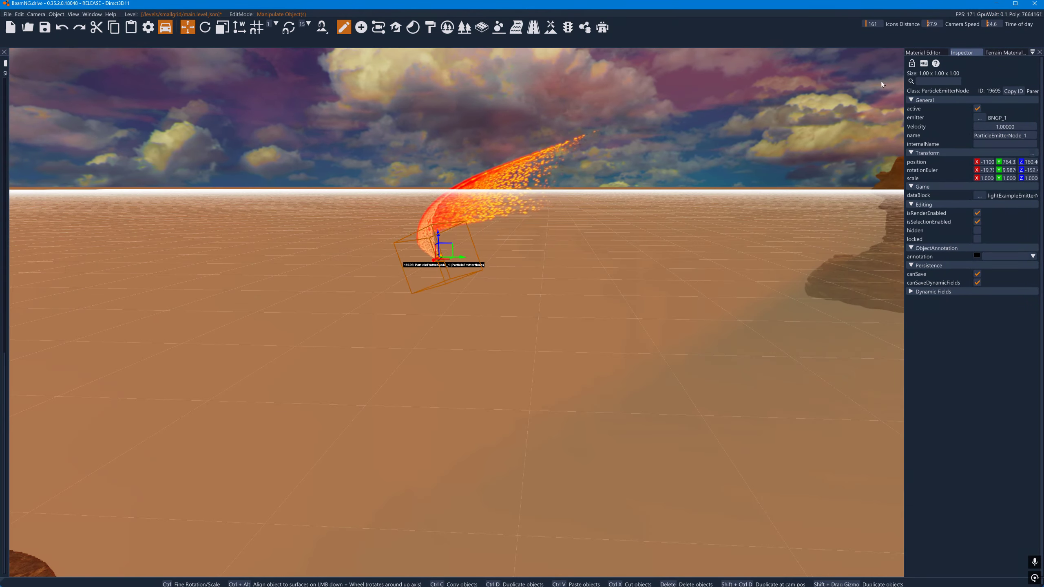
- Assign the BNGP_28 emitter to the raised particle emitter node
click(924, 52)
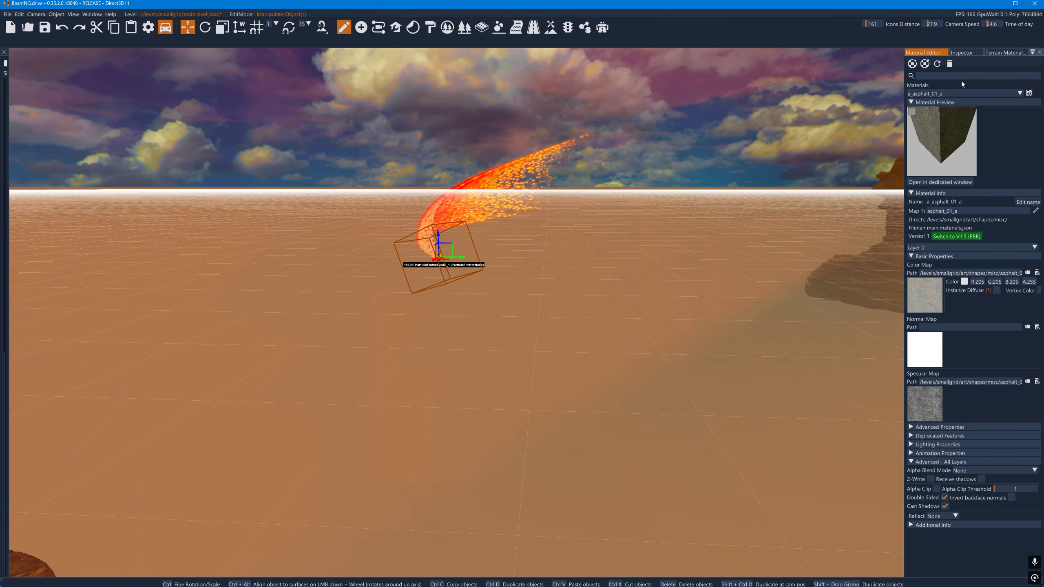
click(963, 54)
click(995, 117)
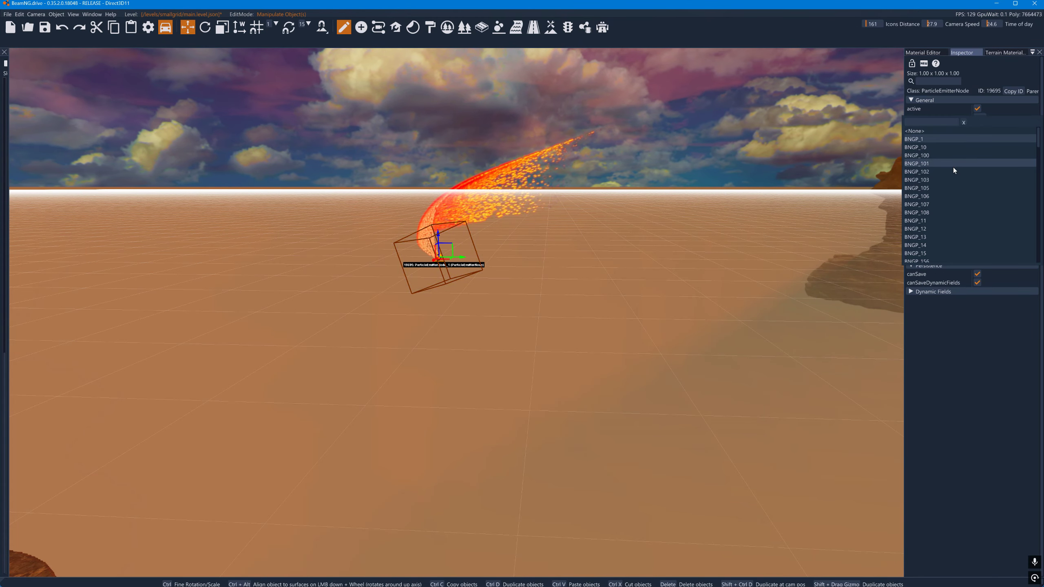
scroll(953, 166, down, 3)
scroll(947, 190, down, 4)
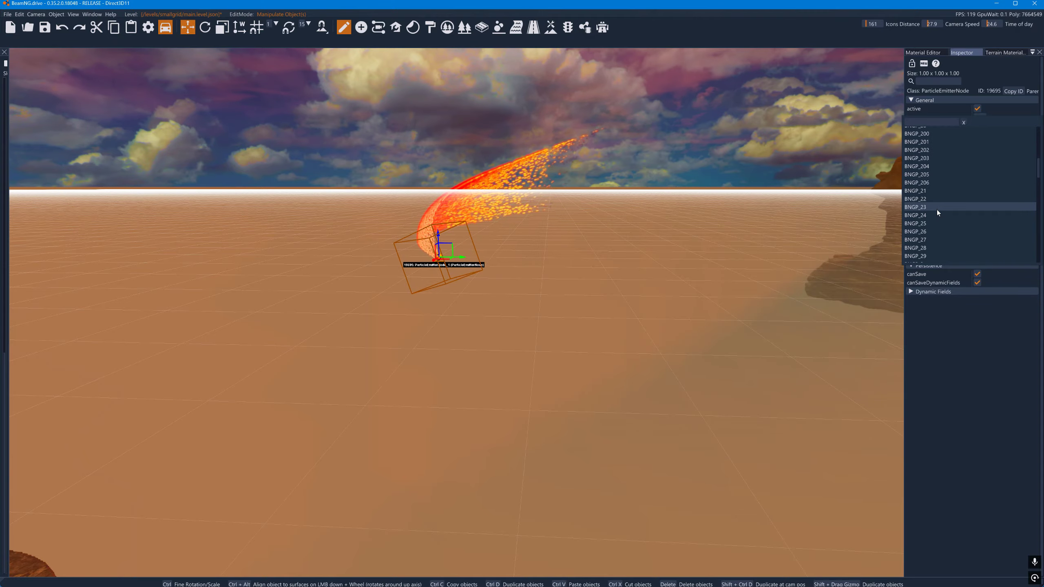
click(930, 247)
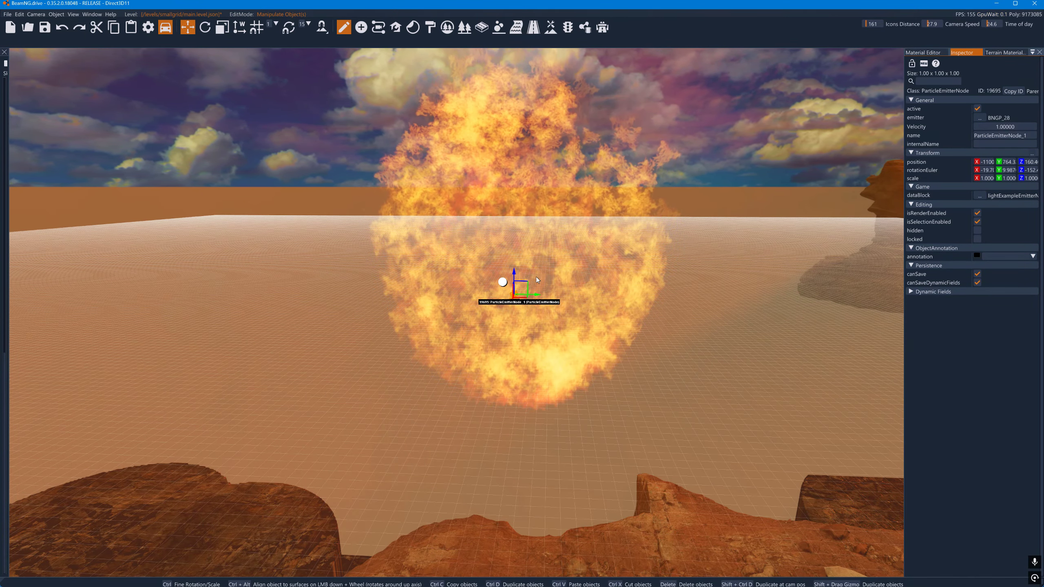
- Duplicate the BNGP_28 emitter node with a slight offset along Y, and dock the Scene Tree beside the viewport
shift+drag(537, 295, 538, 295)
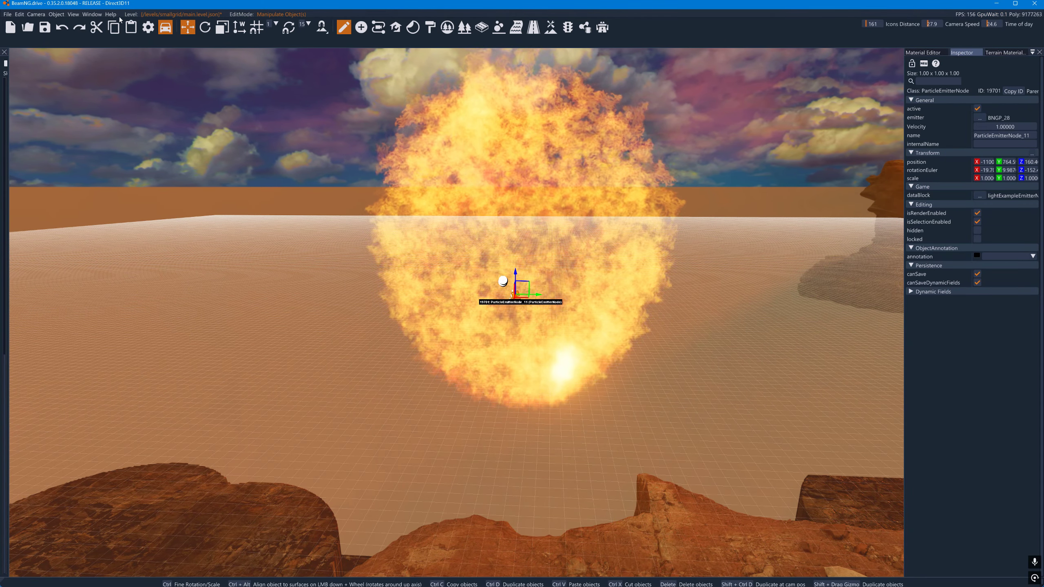
click(92, 14)
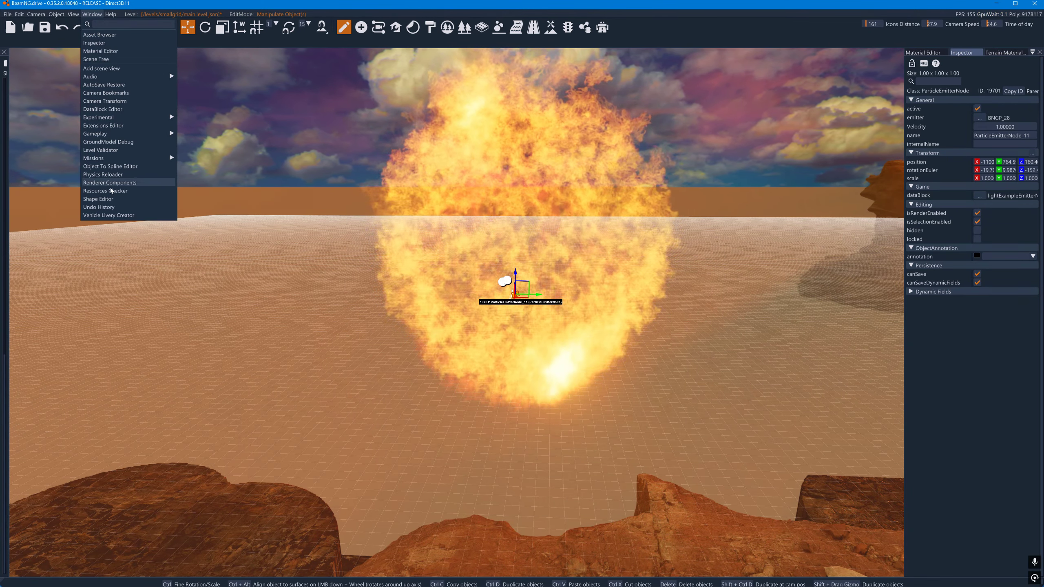
click(109, 60)
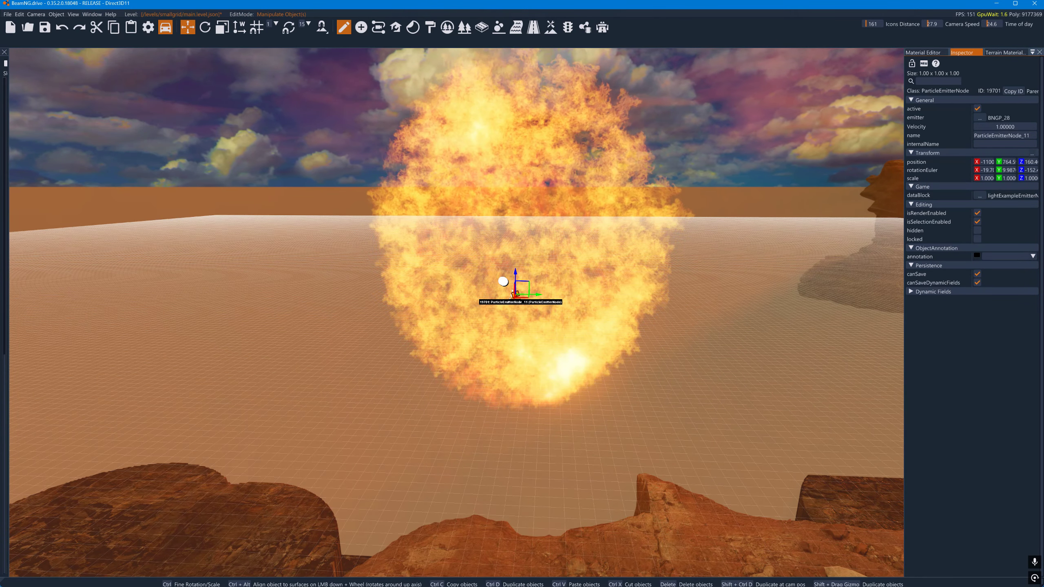
click(2, 70)
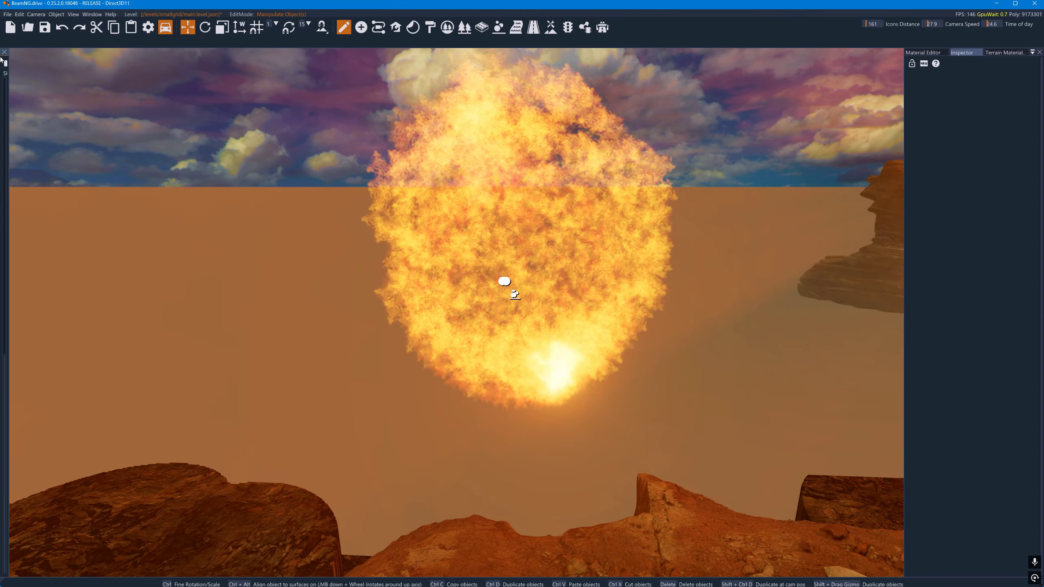
drag(2, 70, 166, 86)
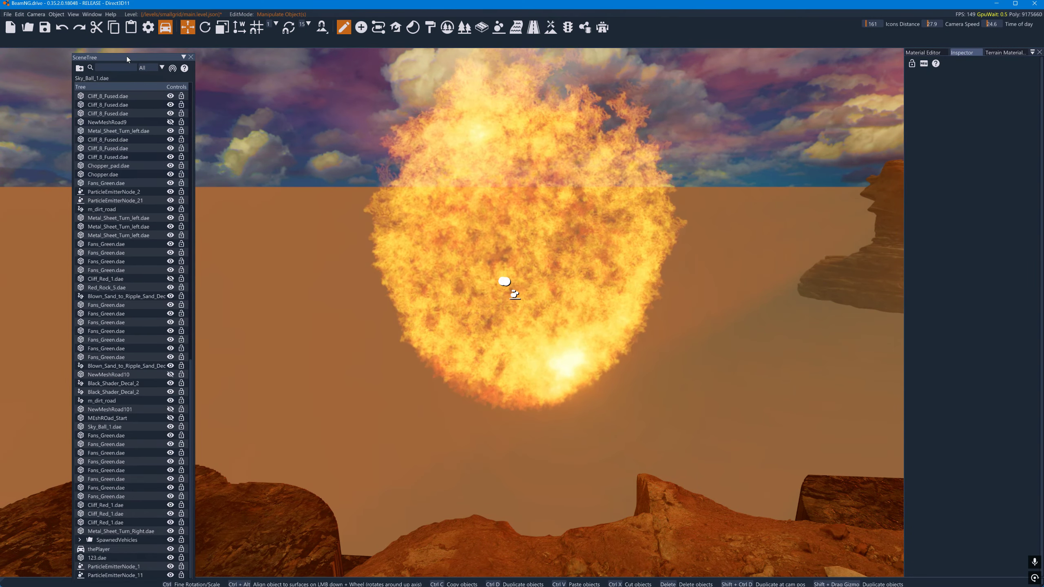
drag(125, 57, 9, 303)
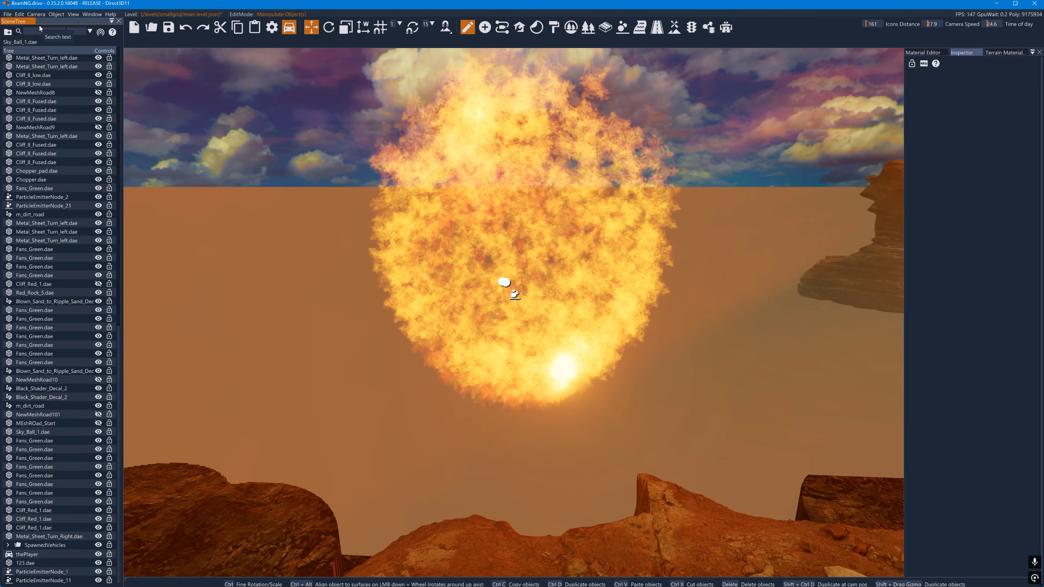
- Select ParticleEmitterNode_11 in the scene tree and assign it BNGP_34, after trying BNGP_32
click(74, 15)
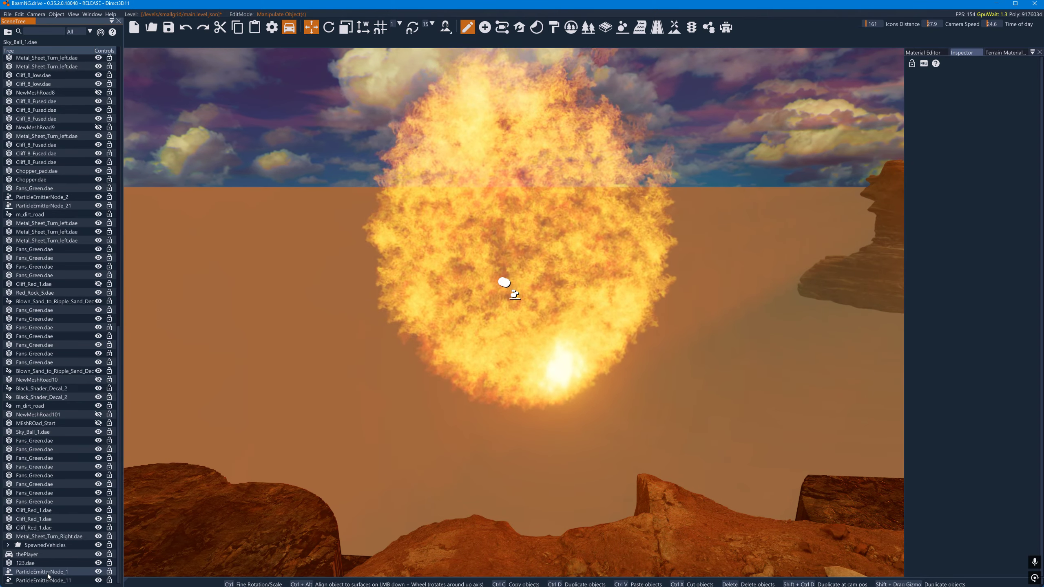
click(43, 580)
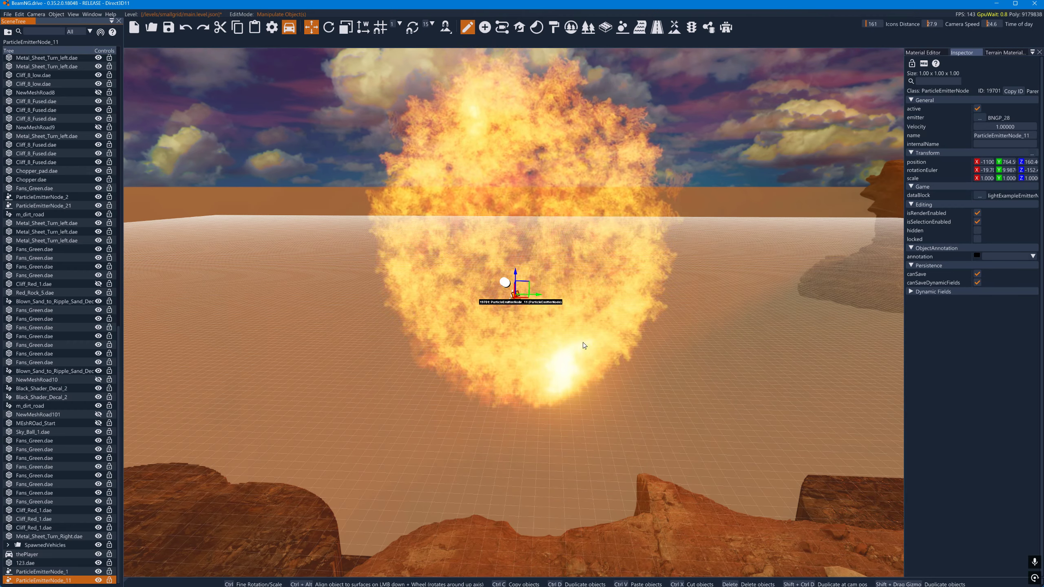
click(978, 118)
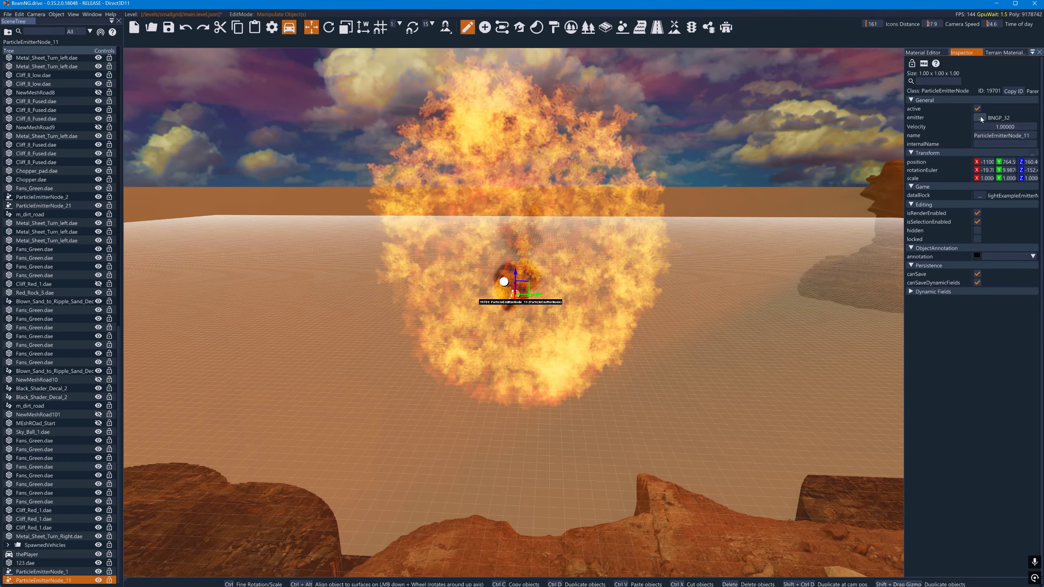
click(981, 116)
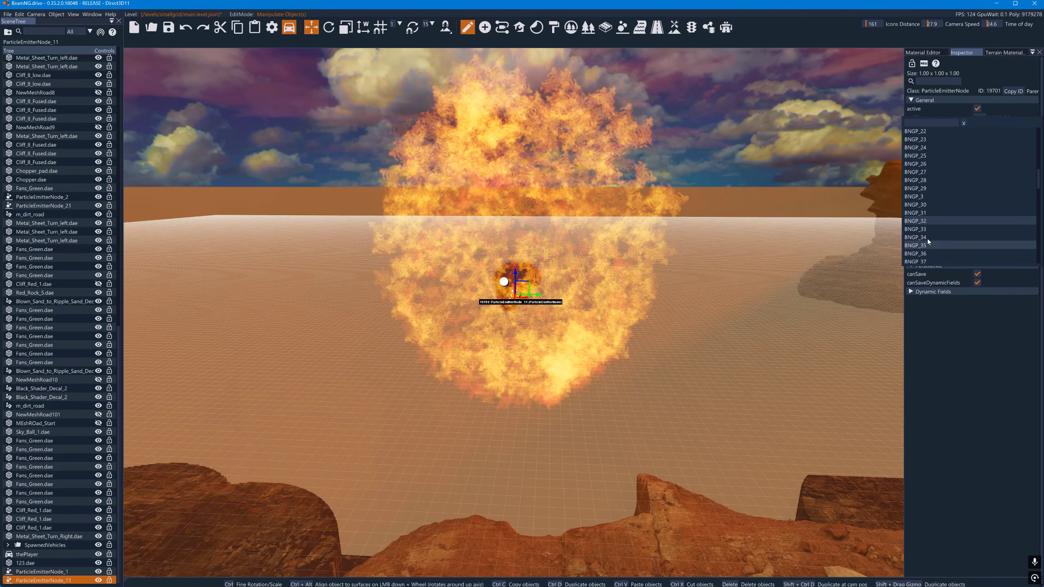
click(925, 238)
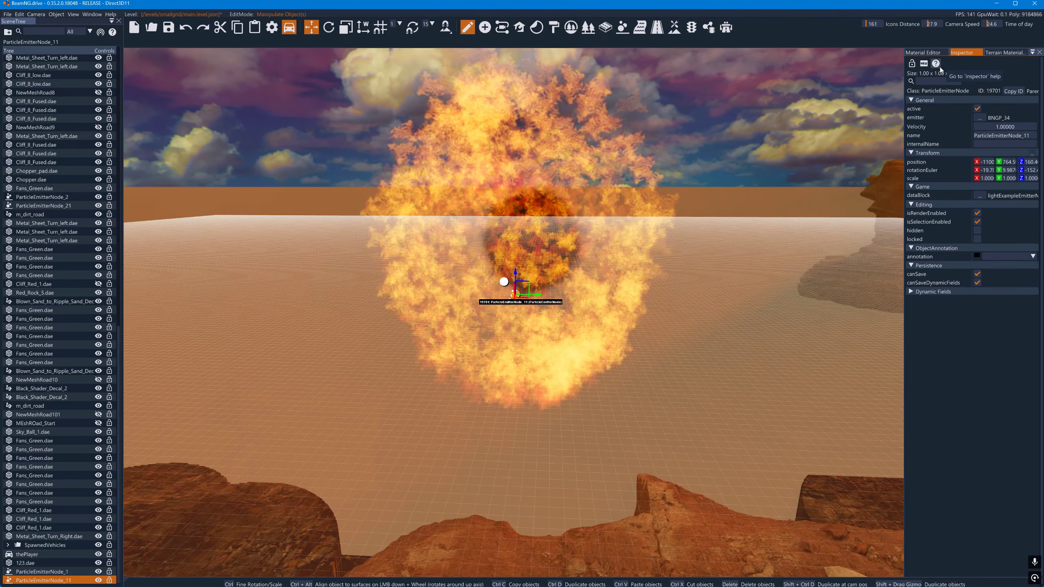
- Open the Particle Editor and load the BNGP_34 emitter, with its preview emission beside the fire sphere
click(923, 52)
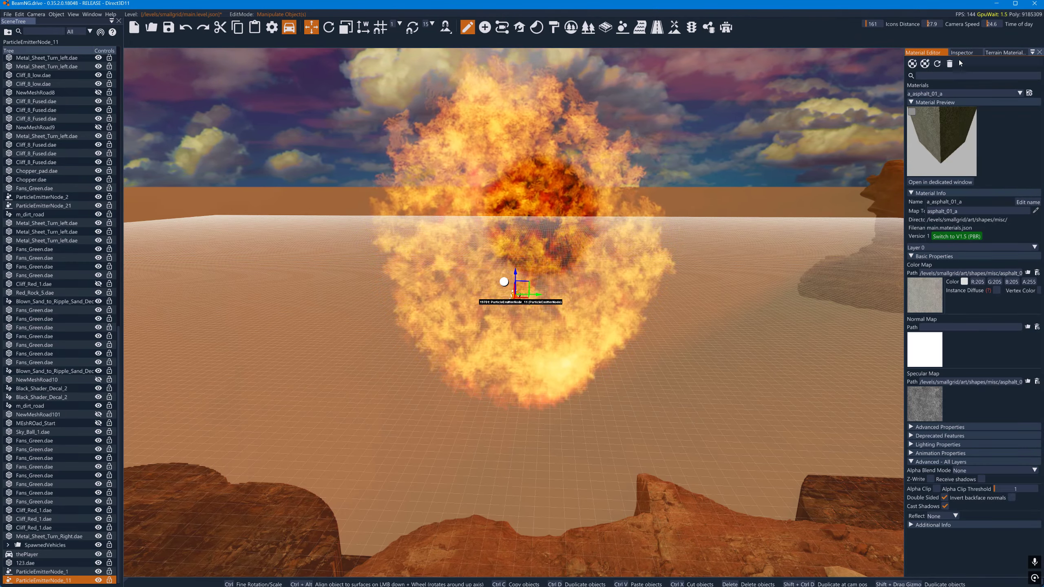
click(963, 52)
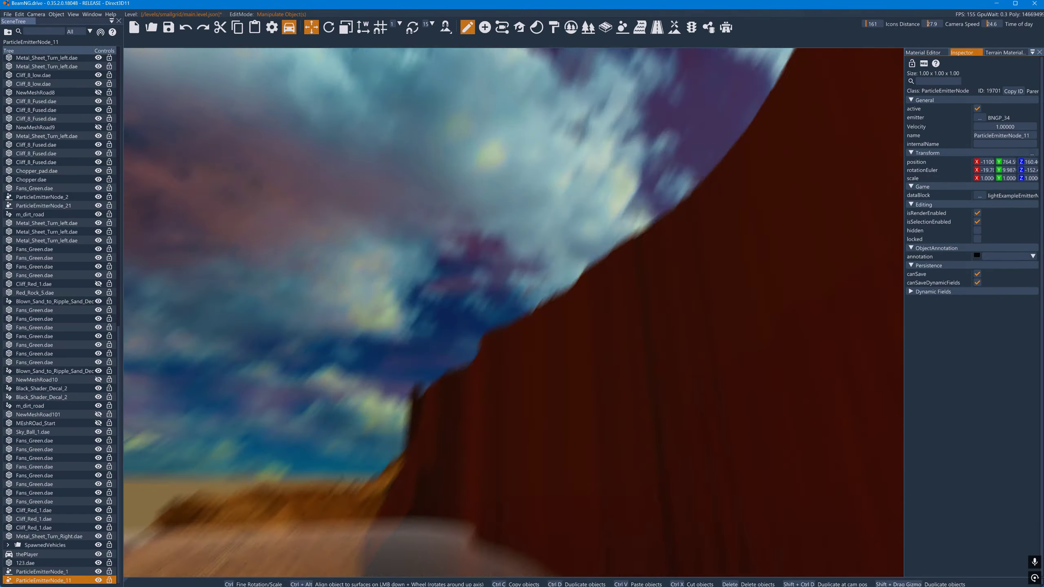
right_drag(514, 312, 415, 325)
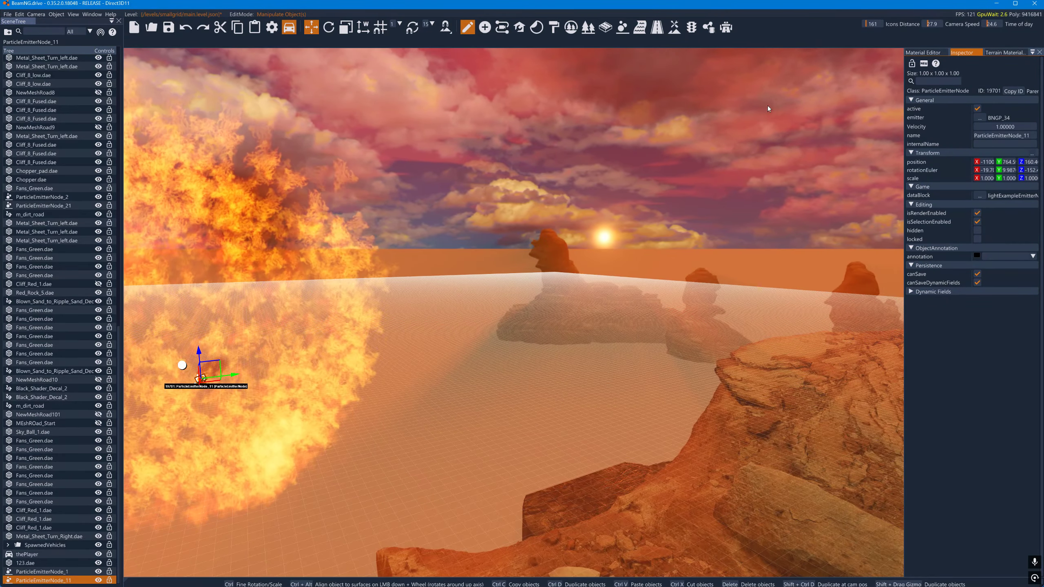
click(622, 27)
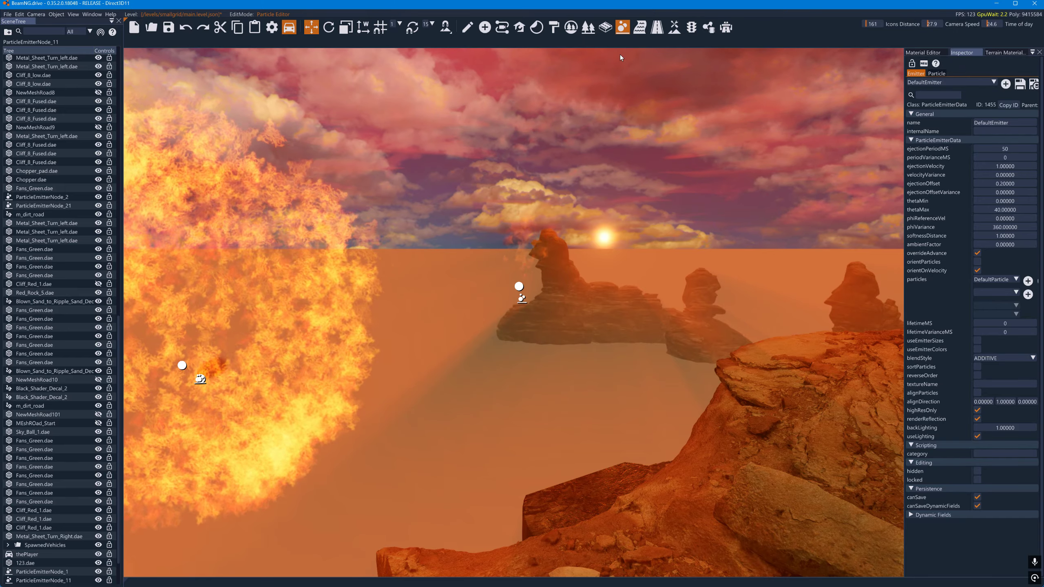
key(d)
right_drag(617, 123, 350, 138)
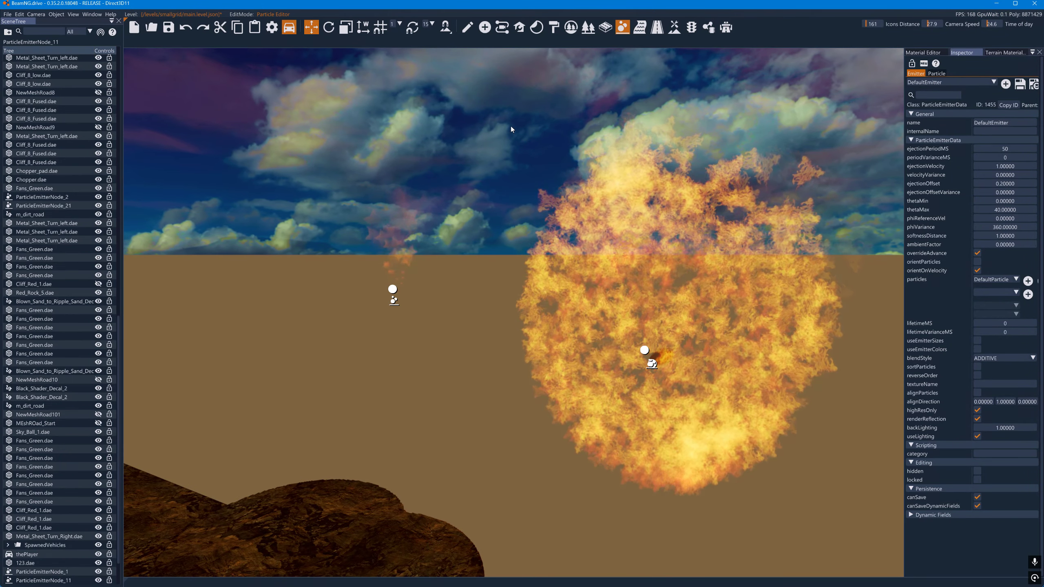
key(d)
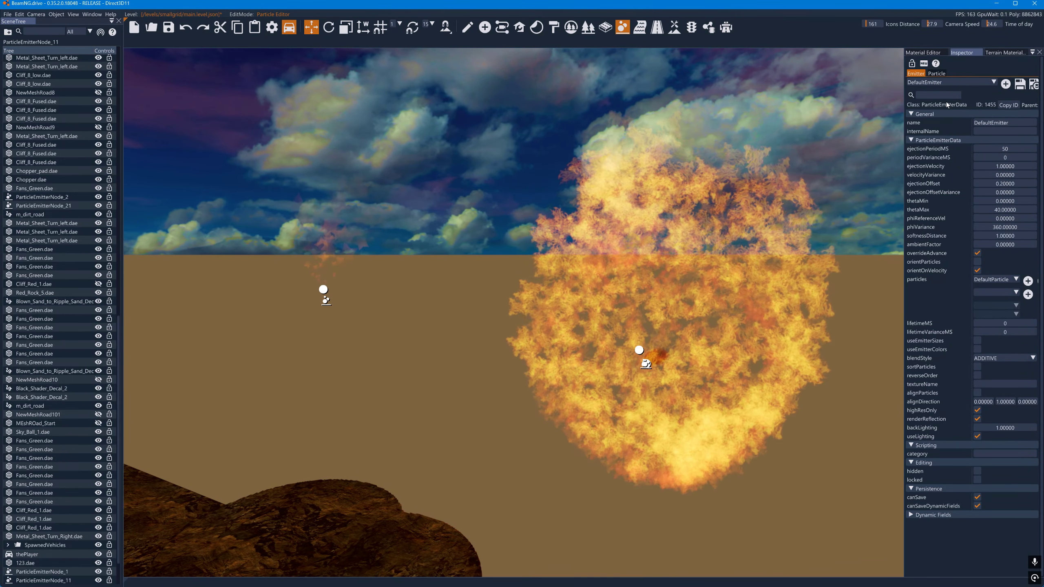
click(957, 81)
scroll(946, 104, down, 2)
scroll(947, 117, down, 6)
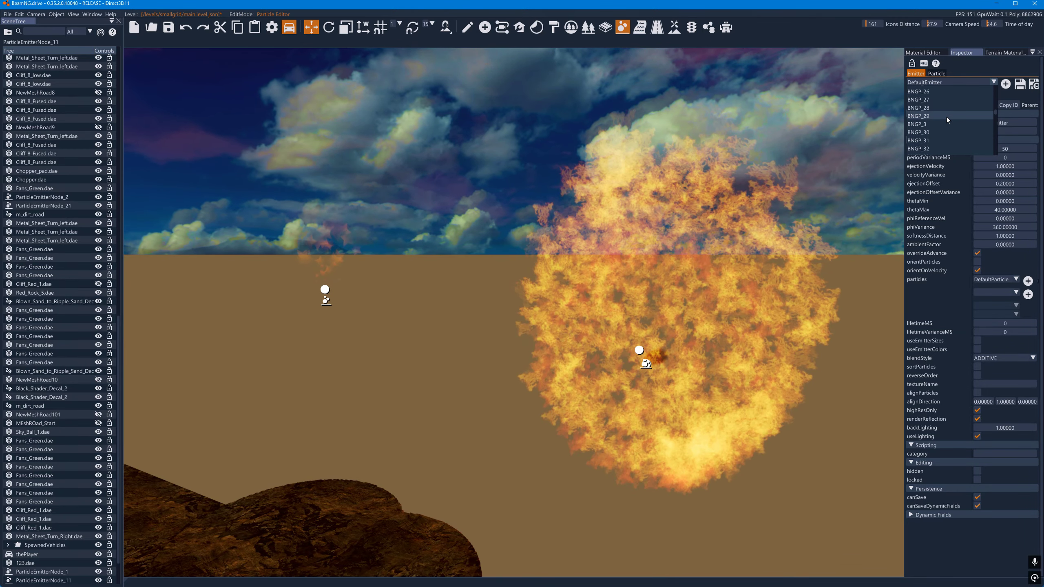
scroll(942, 123, down, 2)
click(940, 130)
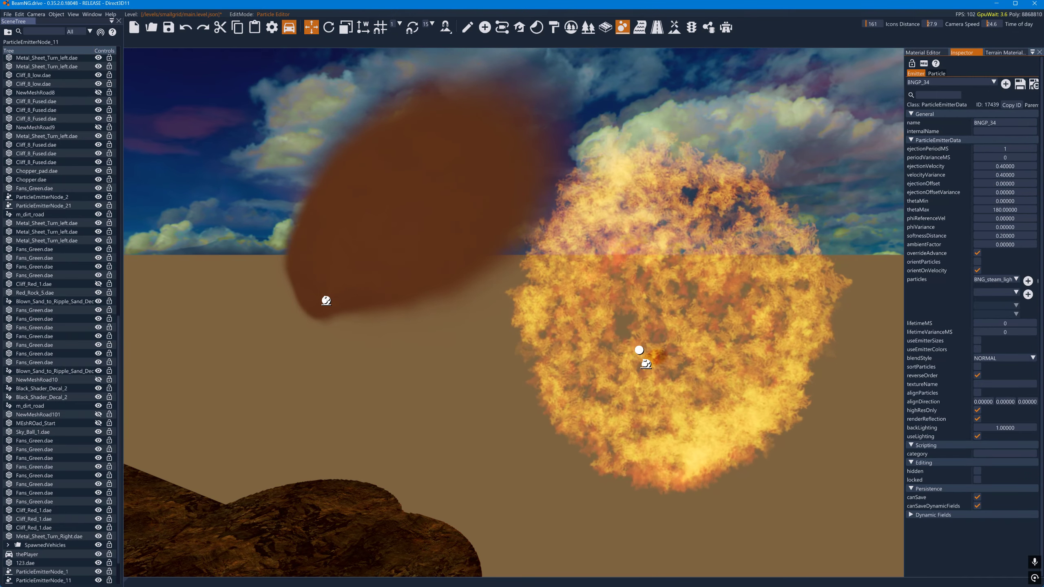
- Load the BNGP_35 emitter in the Particle Editor to preview its emission
click(968, 84)
scroll(957, 126, down, 12)
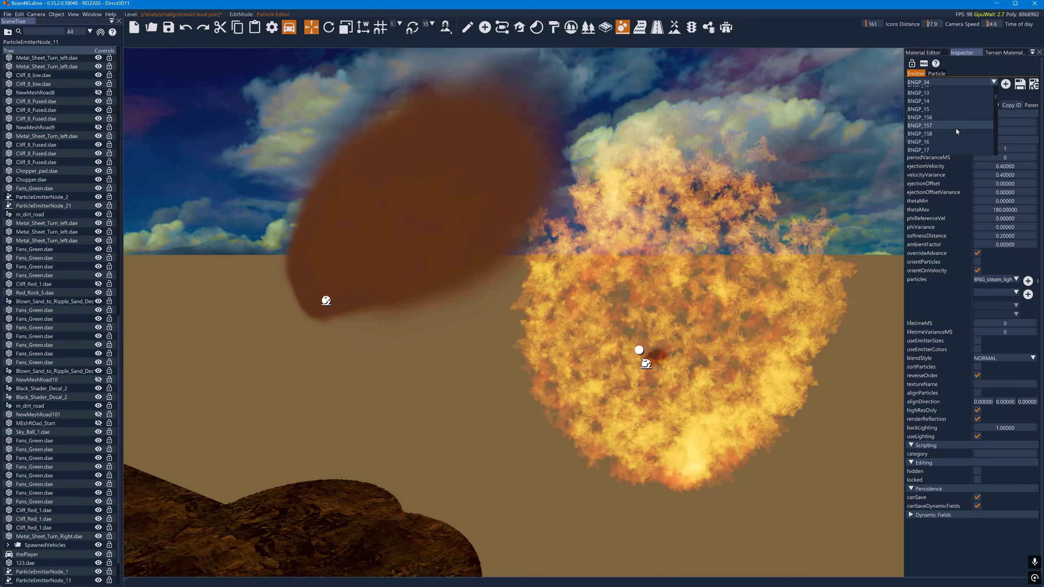
scroll(956, 128, down, 4)
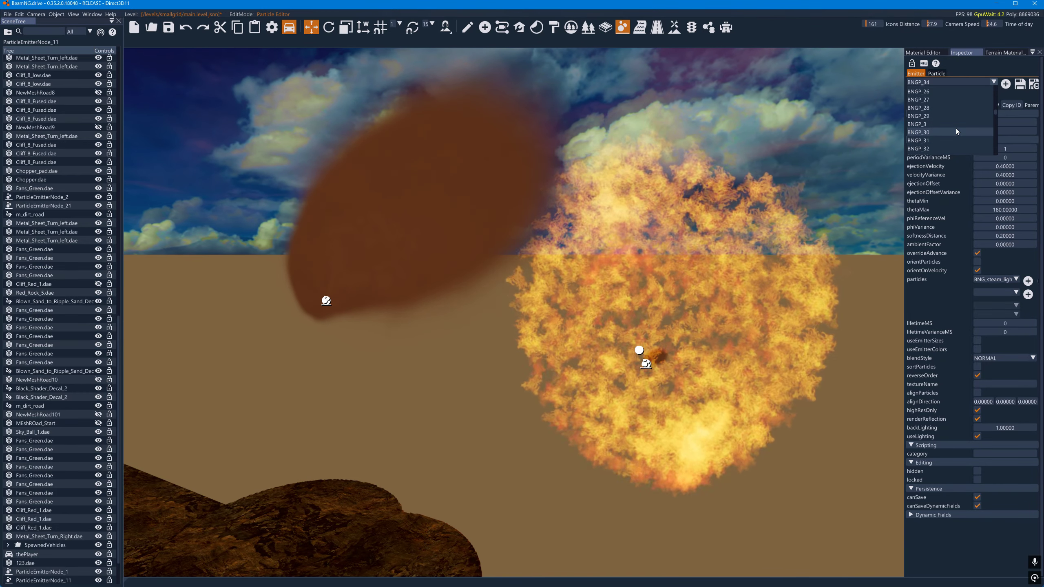
click(947, 136)
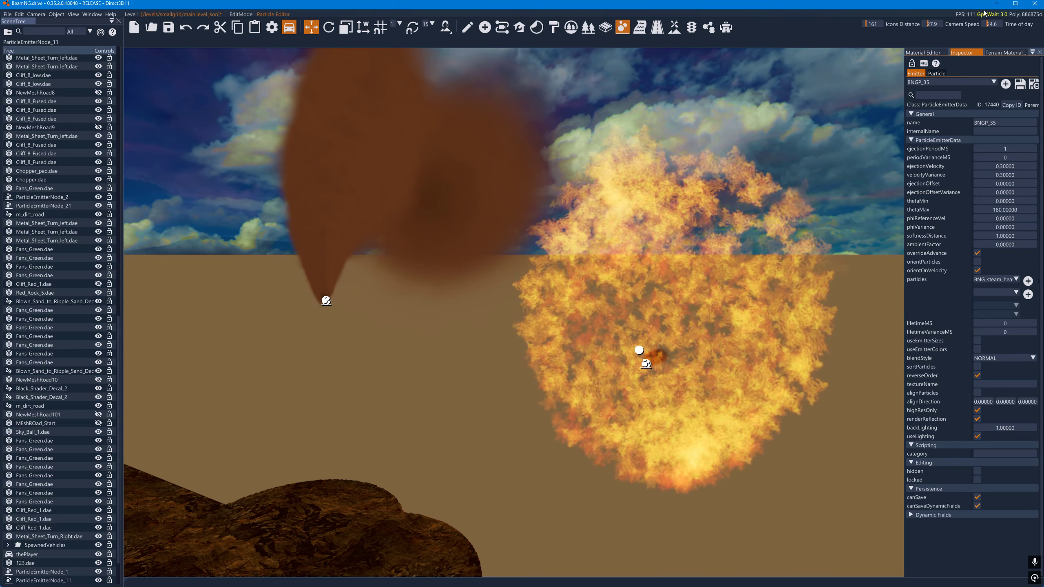
- Minimize BeamNG.drive and open Particle List.txt from the Reference For BeamNG folder
click(997, 4)
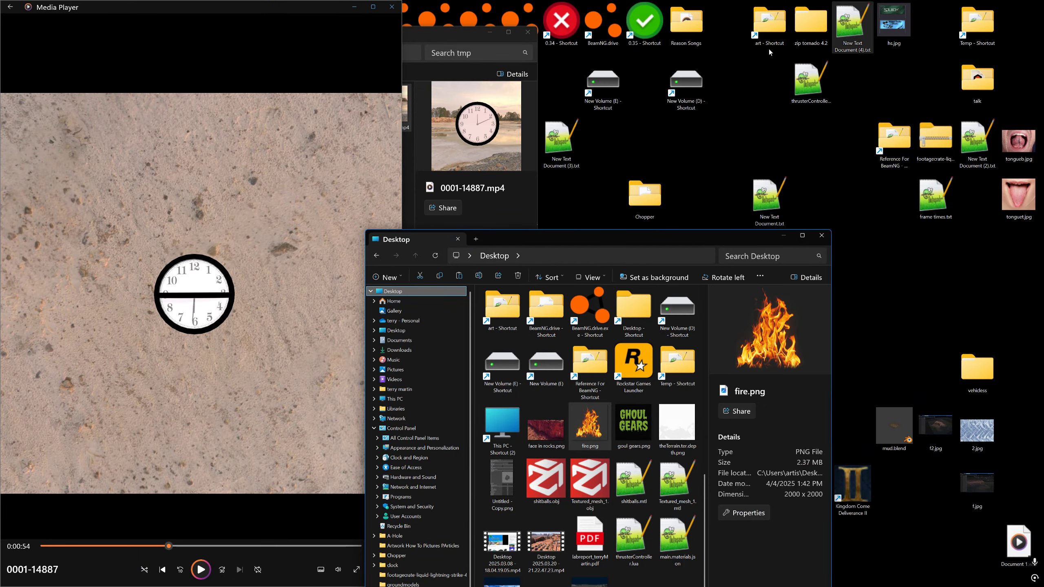
click(890, 136)
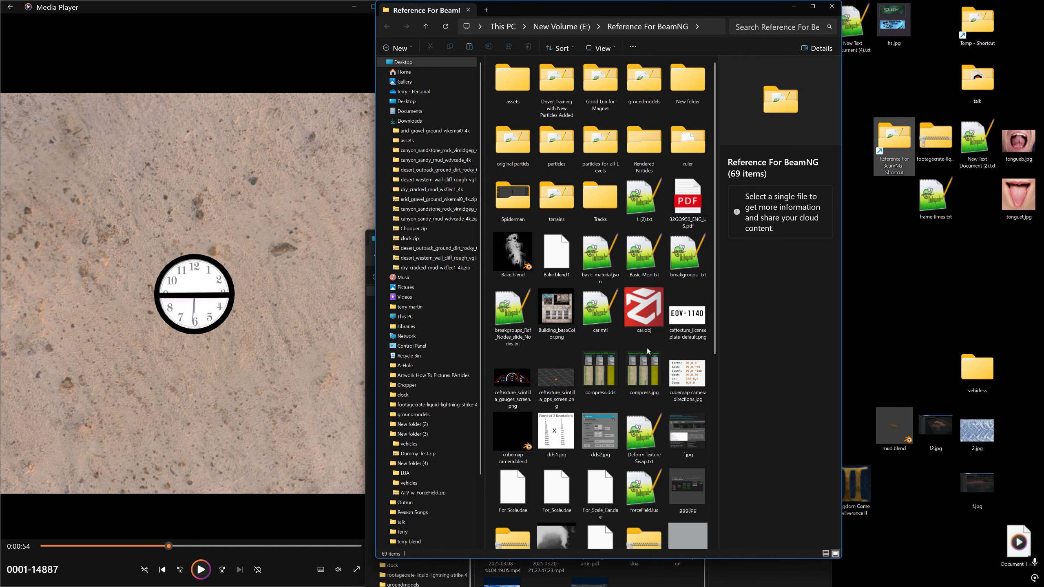
scroll(647, 348, down, 5)
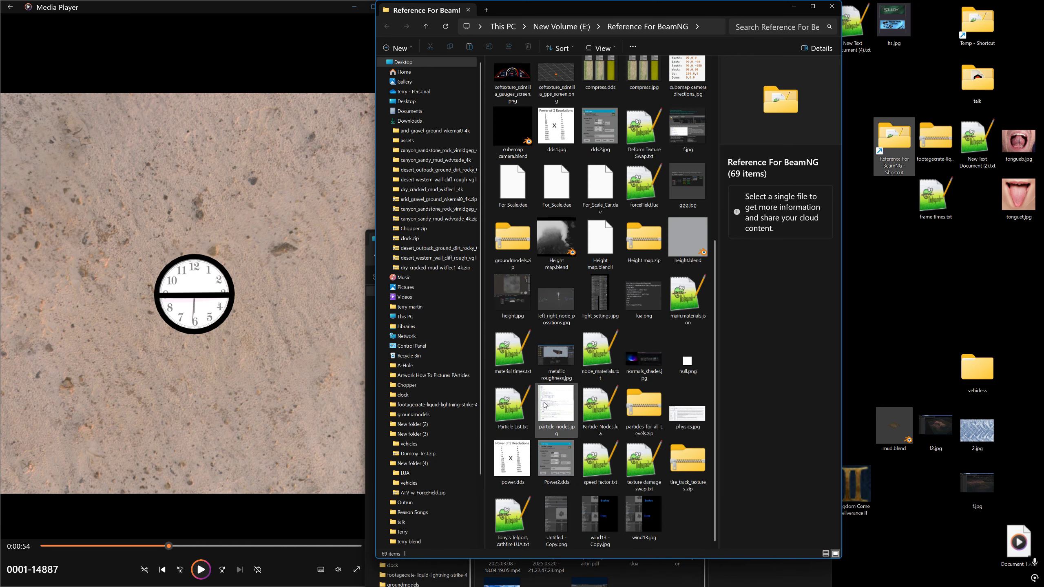
double_click(523, 406)
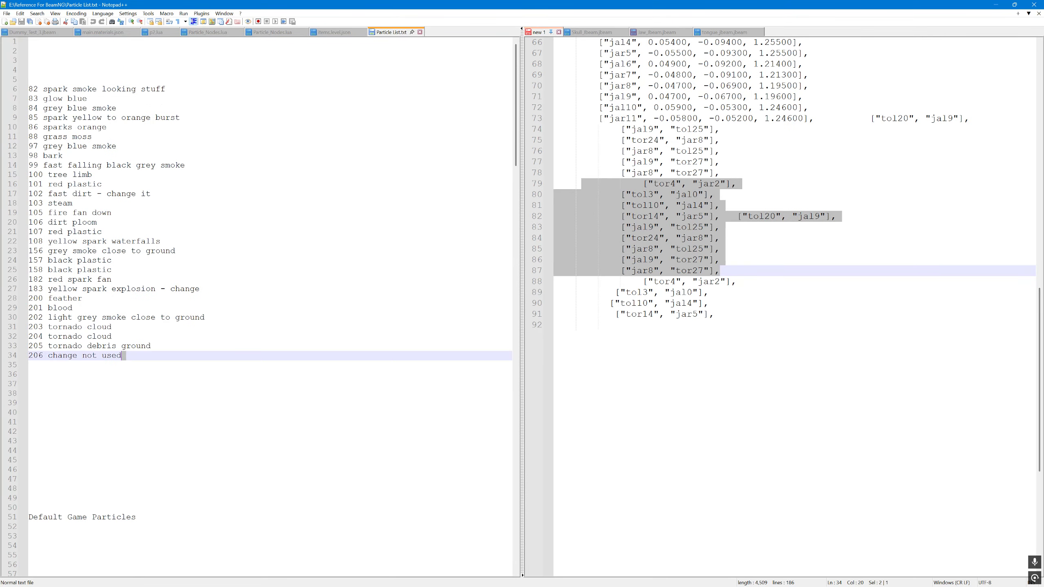
- Review the custom and default game particles in Particle List.txt, and return to BeamNG.drive
drag(123, 355, 93, 89)
scroll(213, 214, down, 20)
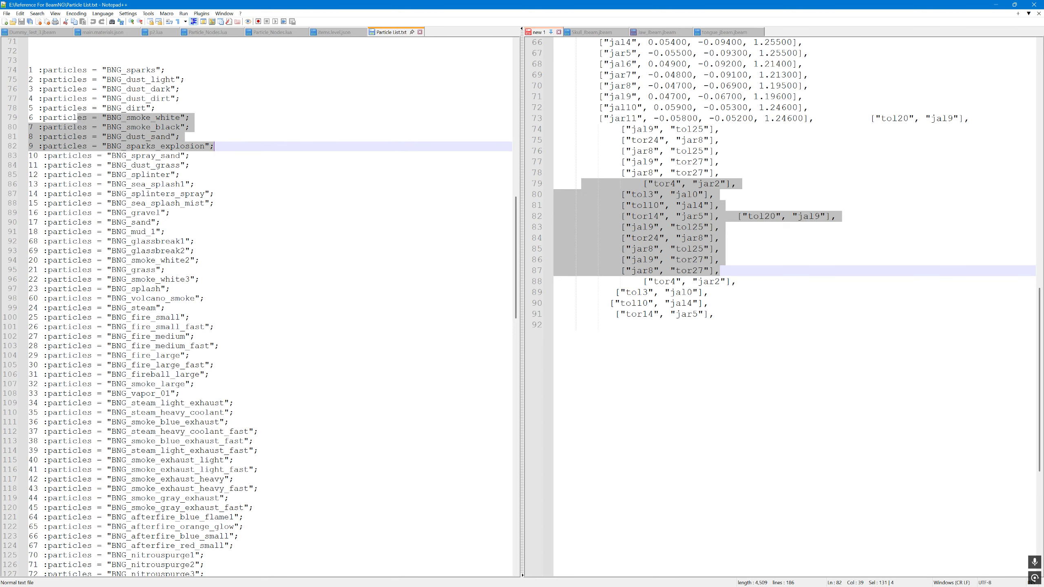
click(177, 127)
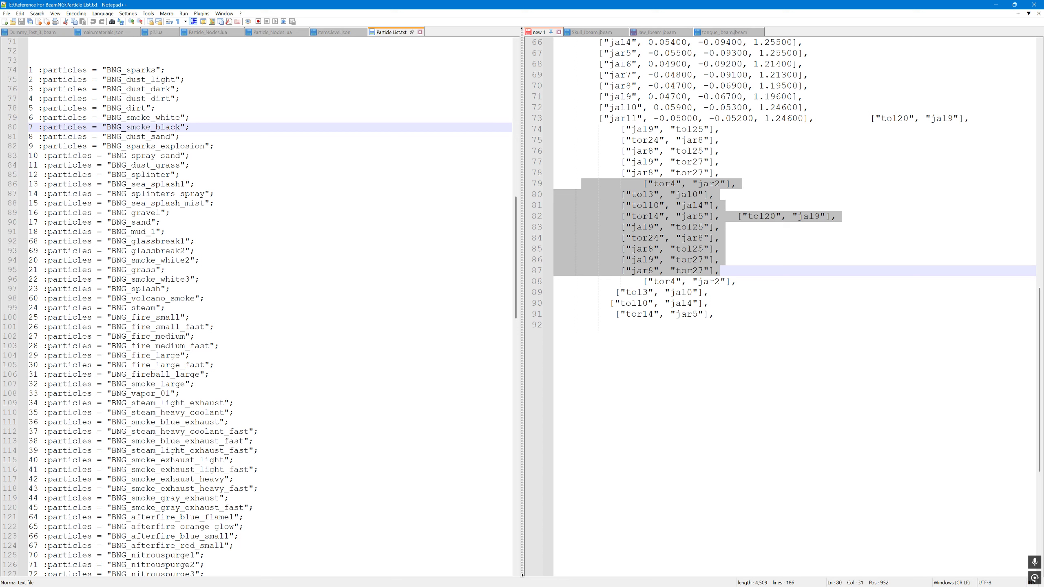
key(alt+Tab)
key(alt+Tab)
key(alt+Tab)
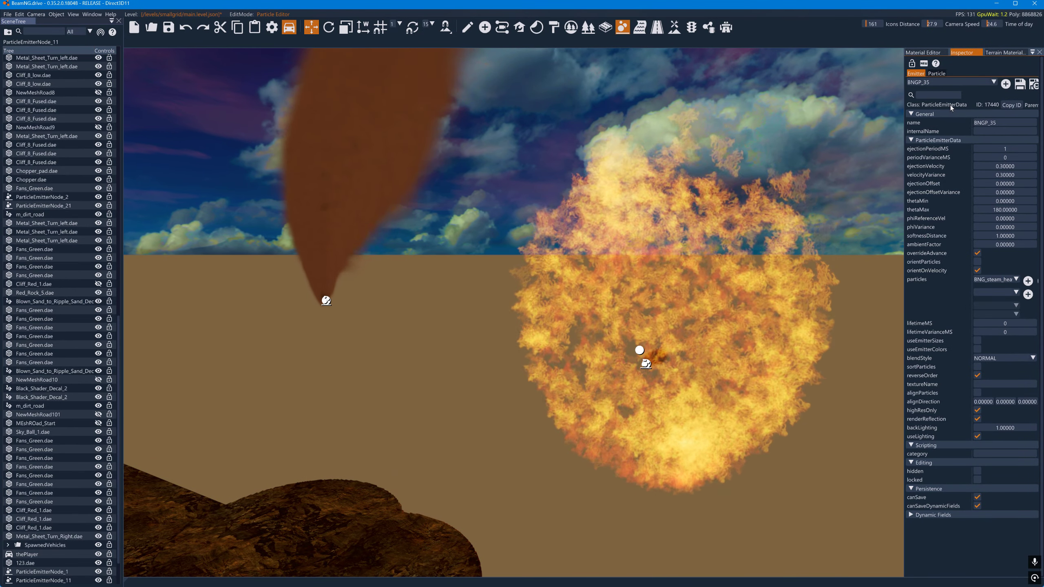
- Load the BNGP_60 emitter in the Particle Editor
click(950, 84)
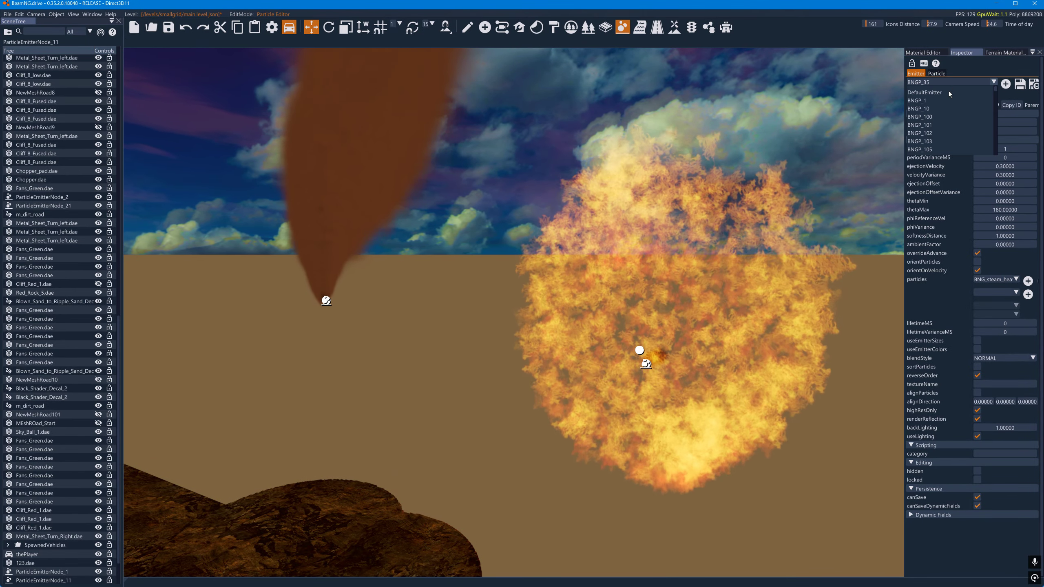
scroll(942, 124, down, 10)
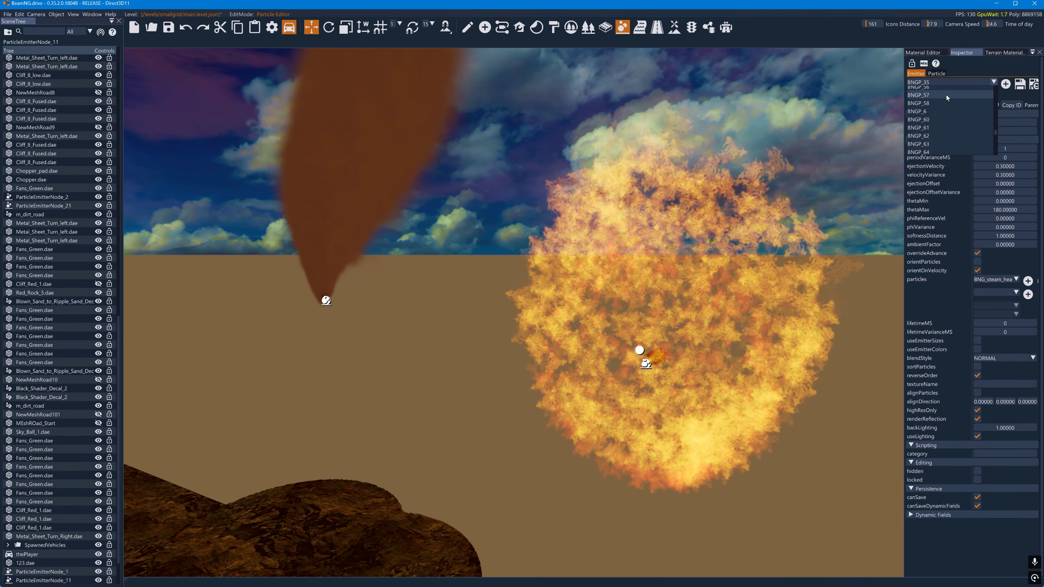
scroll(937, 114, up, 2)
click(937, 118)
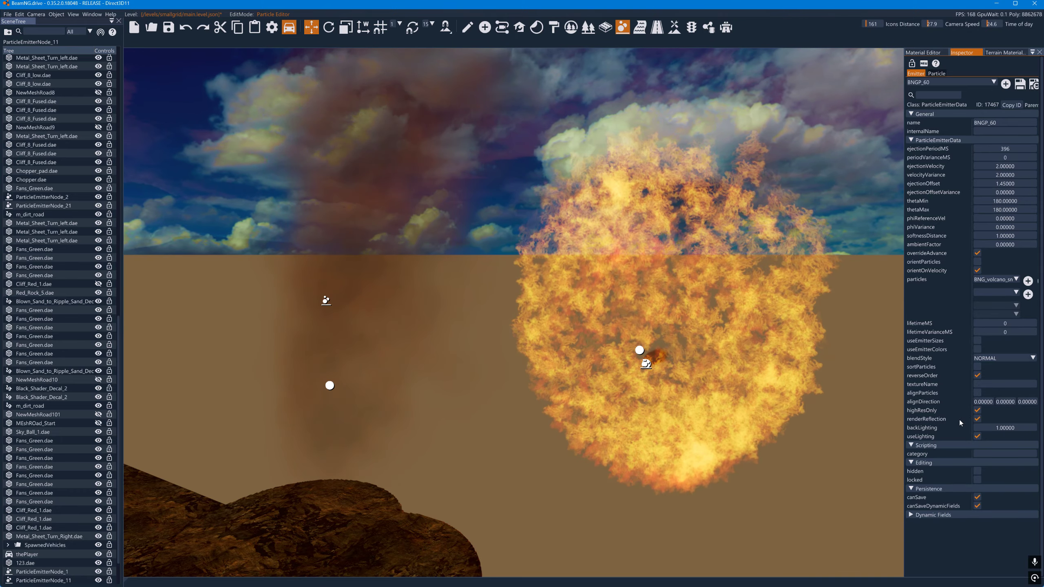
- Turn the BNGP_60 emitter's highResOnly option off and back on to compare the smoke rendering
right_drag(781, 383, 608, 354)
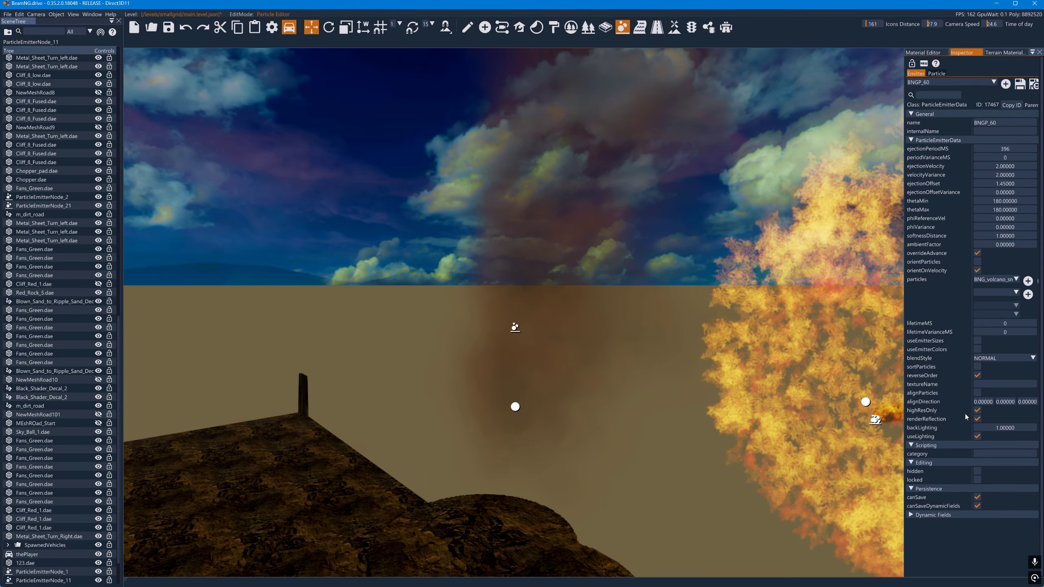
click(978, 411)
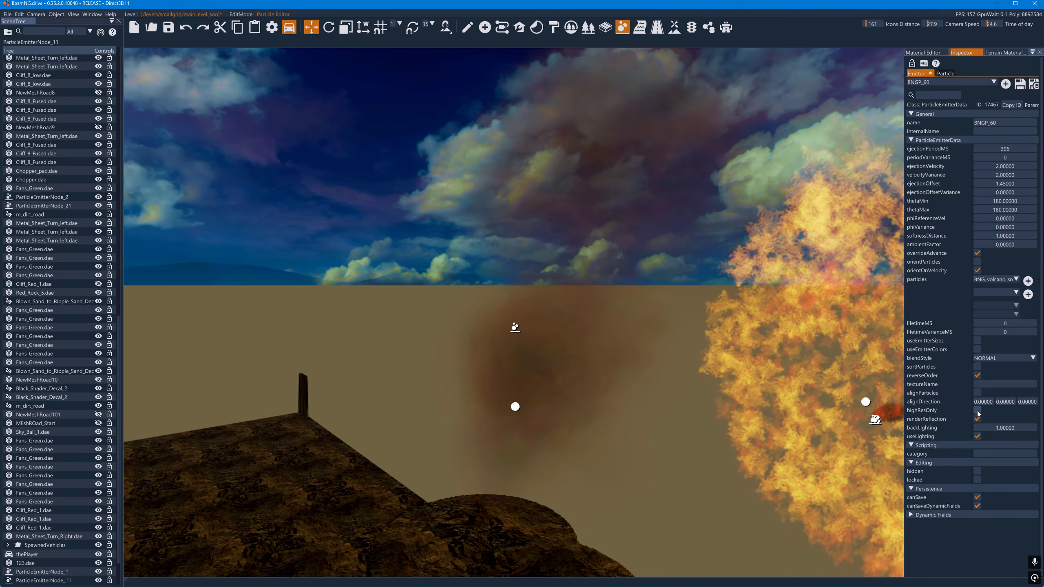
click(978, 411)
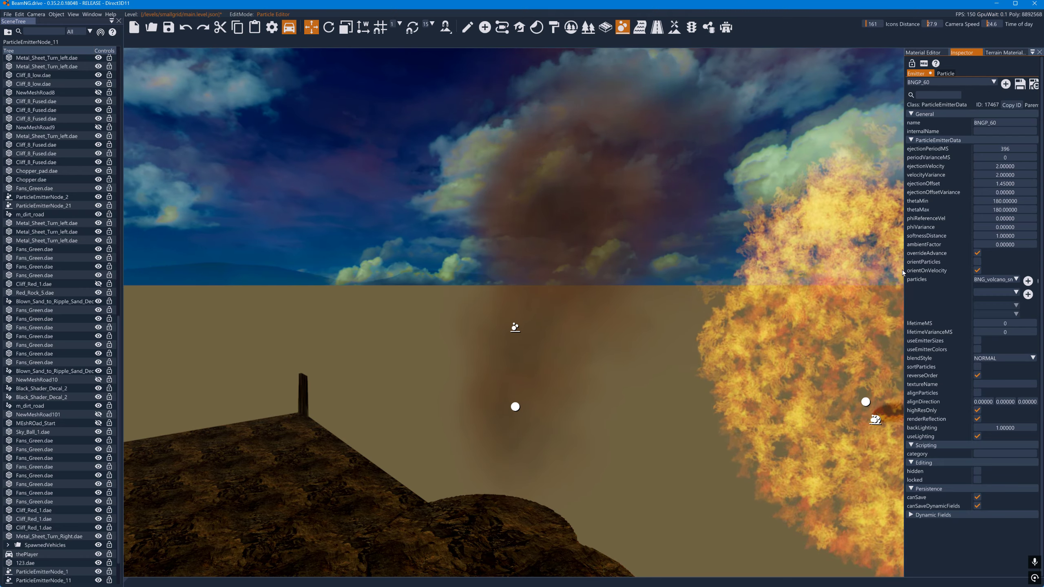
- Set the BNGP_60 emitter's ejectionPeriodMS to 1 and disable its highResOnly option
double_click(1004, 149)
text(1)
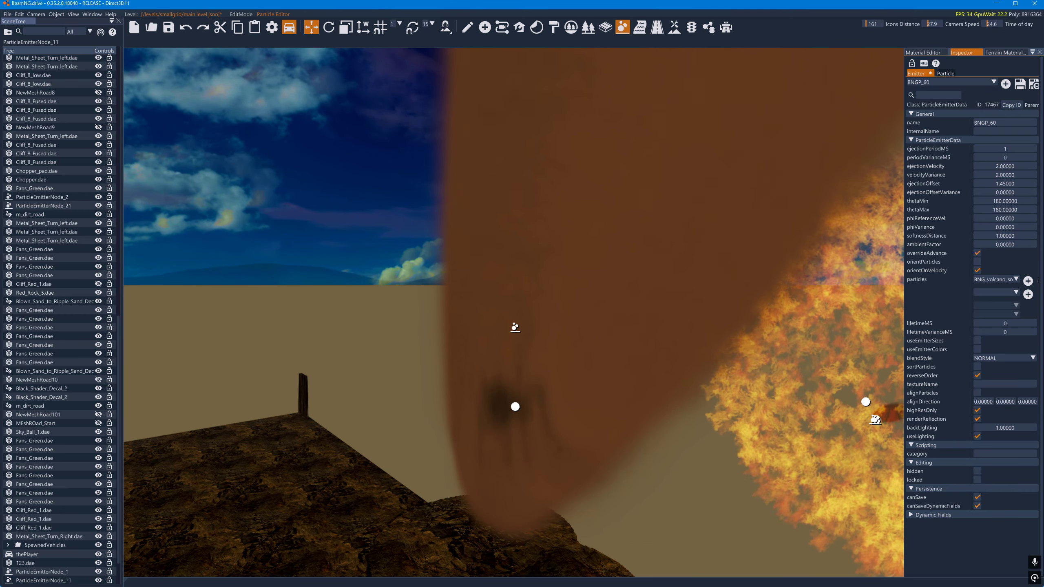
click(978, 411)
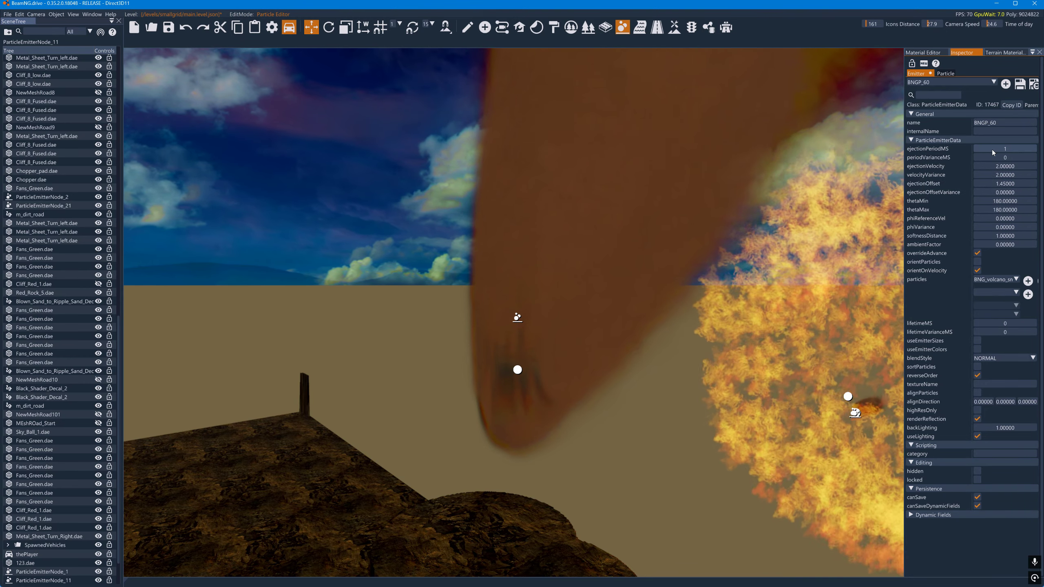
- Raise the BNGP_60 emitter's ejectionPeriodMS to 174 and enable highResOnly
drag(992, 149, 1028, 151)
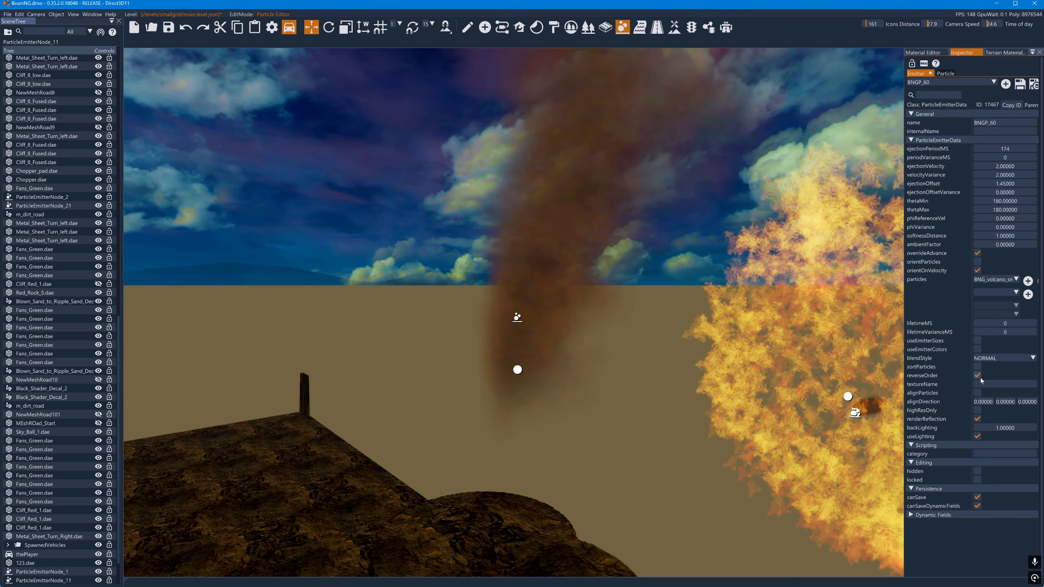
click(978, 410)
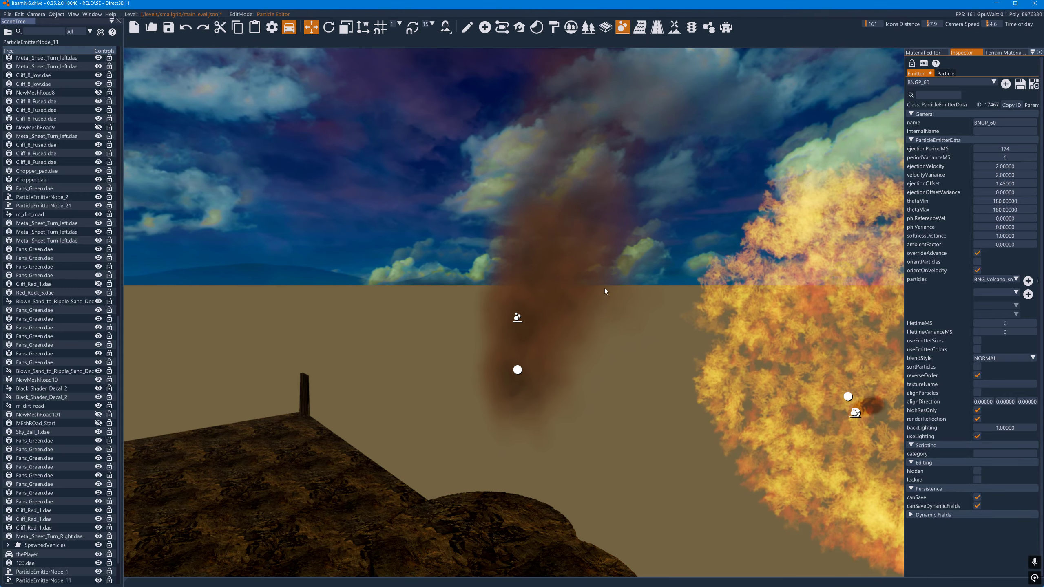
- Enlarge the BNG_volcano_smoke particle by raising sizes[0] to 39.58143, sizes[1] to 39.525, and sizes[2] and sizes[3] to 50
click(948, 73)
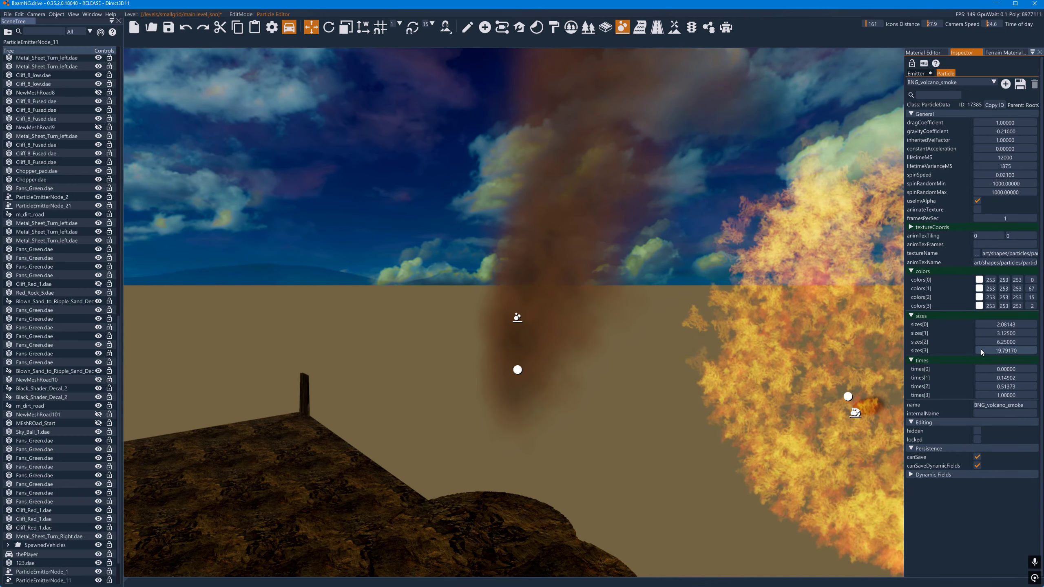
drag(984, 351, 1035, 338)
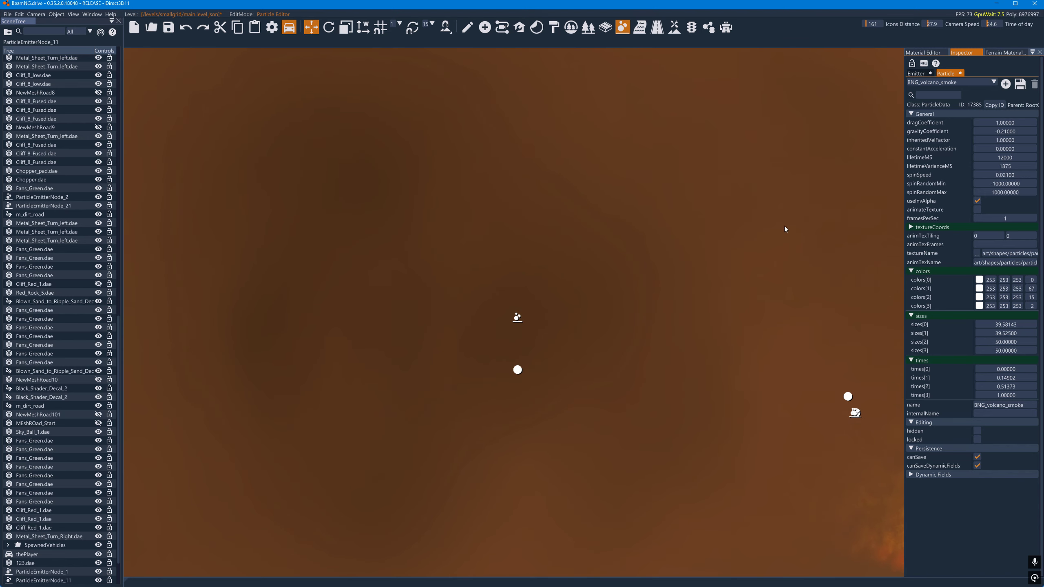
click(918, 53)
click(954, 53)
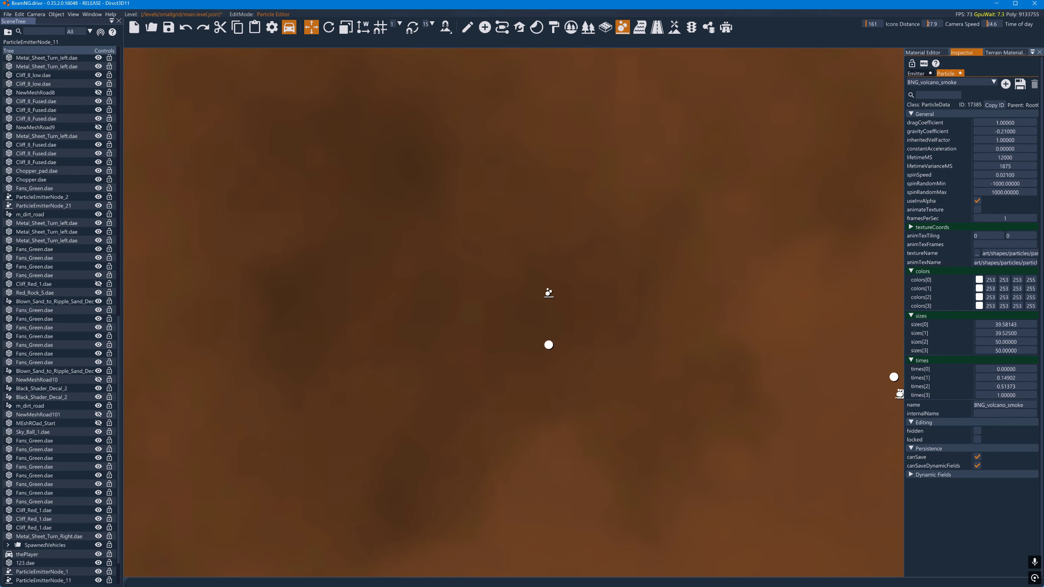
- Disable highResOnly on the BNGP_60 emitter and back away from the smoke
click(917, 74)
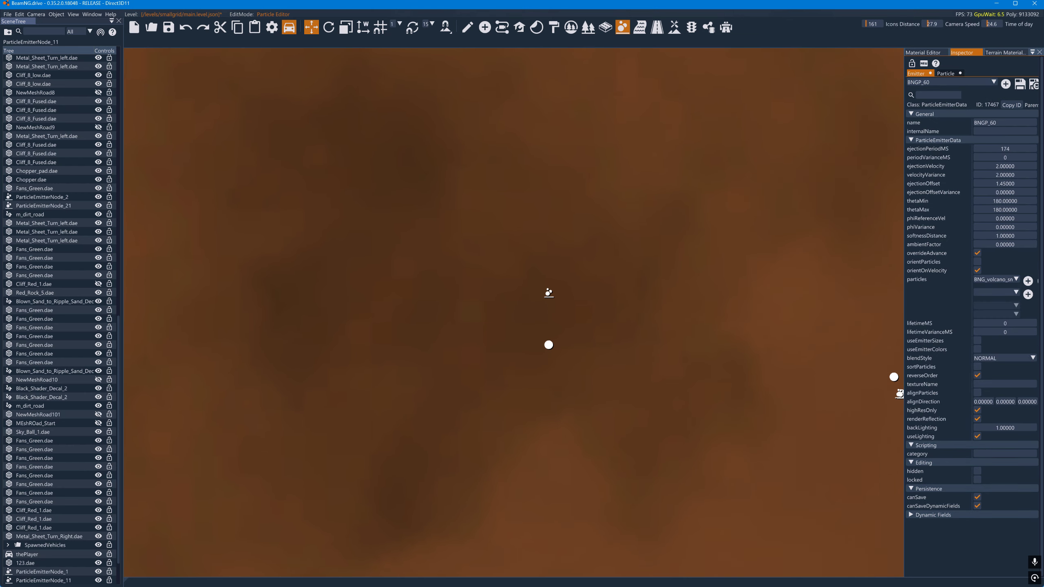
click(979, 411)
key(s)
- Select ParticleEmitterNode_11 at the fireball and assign BNGP_60 as its emitter
click(750, 355)
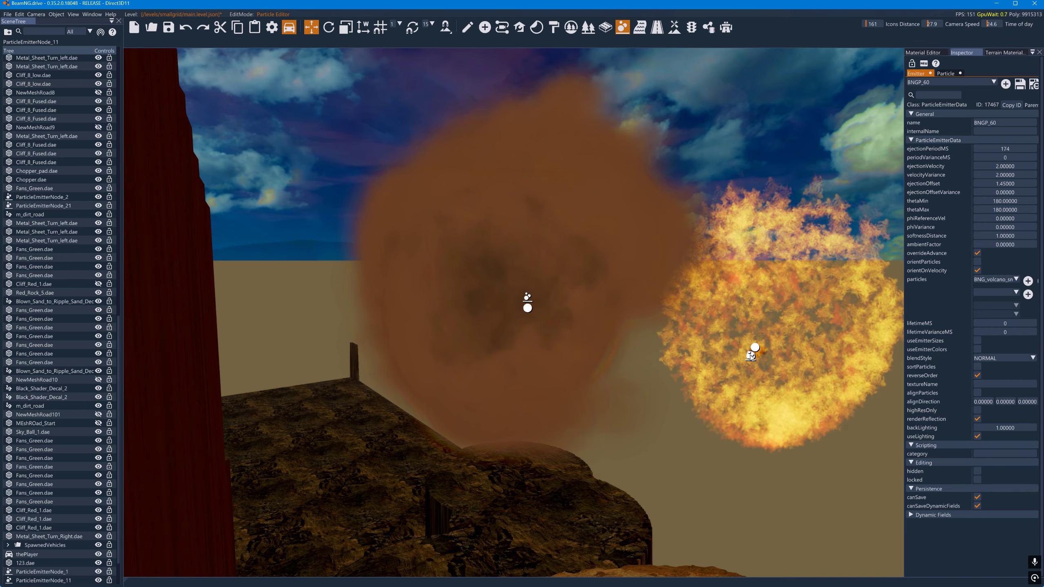
click(468, 28)
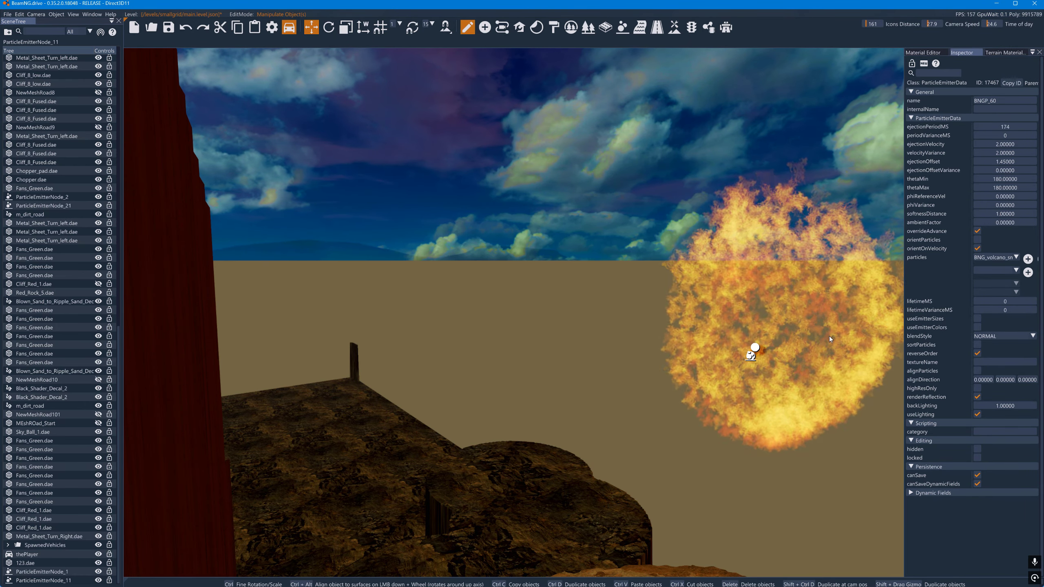
click(751, 355)
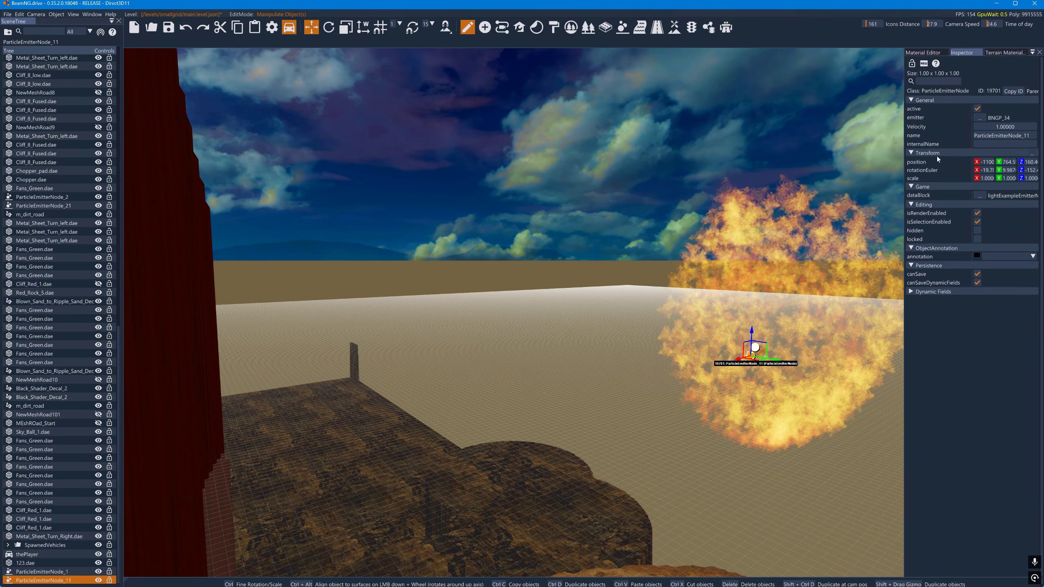
click(978, 119)
scroll(961, 222, down, 5)
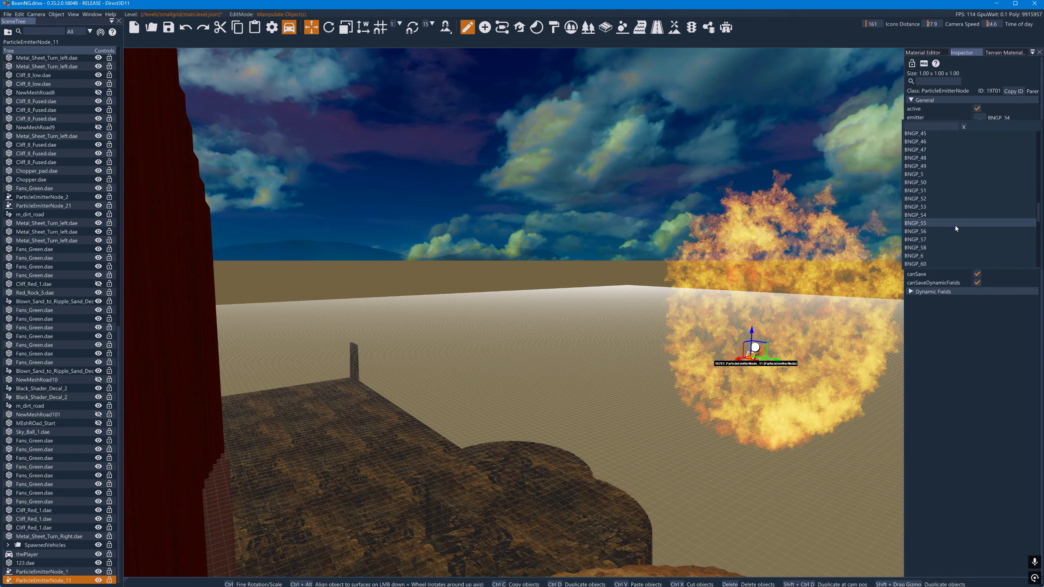
scroll(946, 232, down, 2)
click(944, 231)
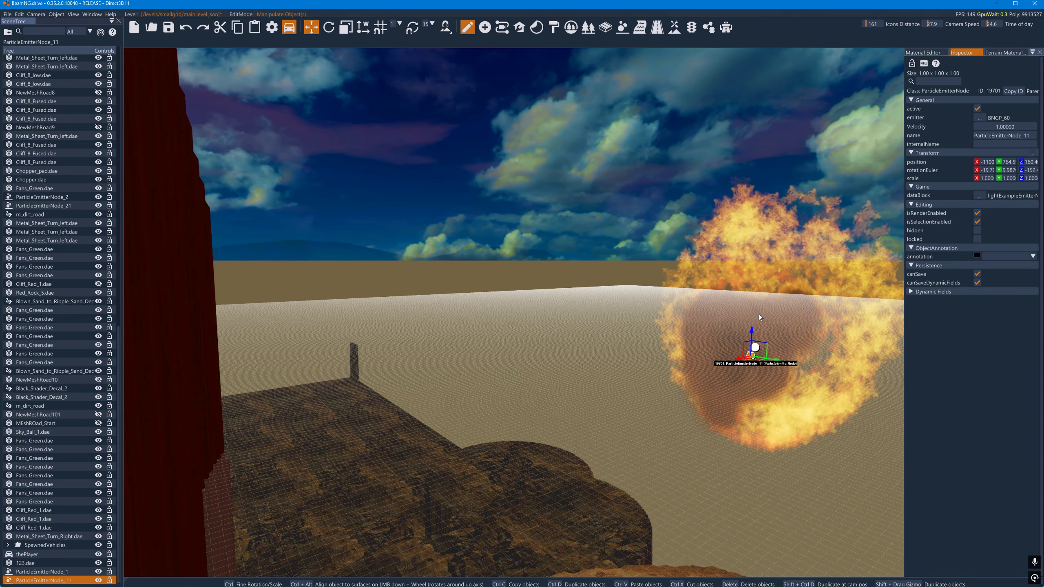
- Reopen the Particle Editor and load the BNGP_60 emitter
click(622, 27)
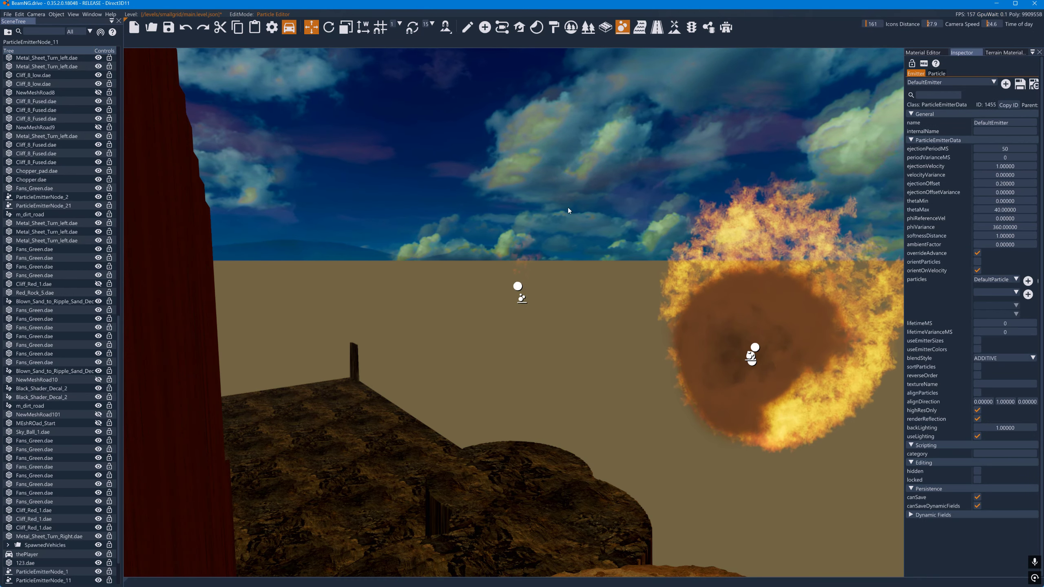
click(954, 83)
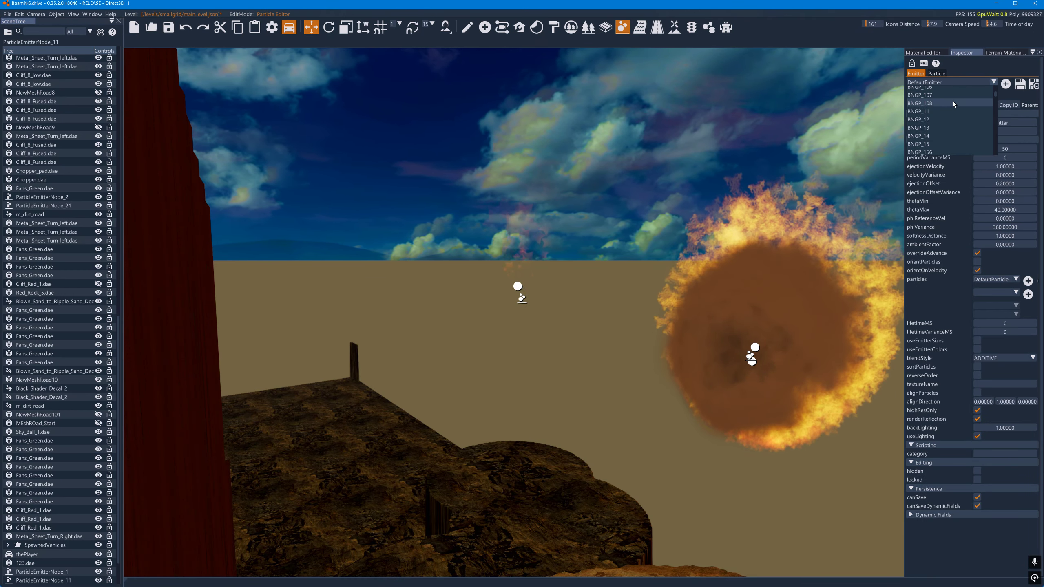
scroll(952, 103, down, 10)
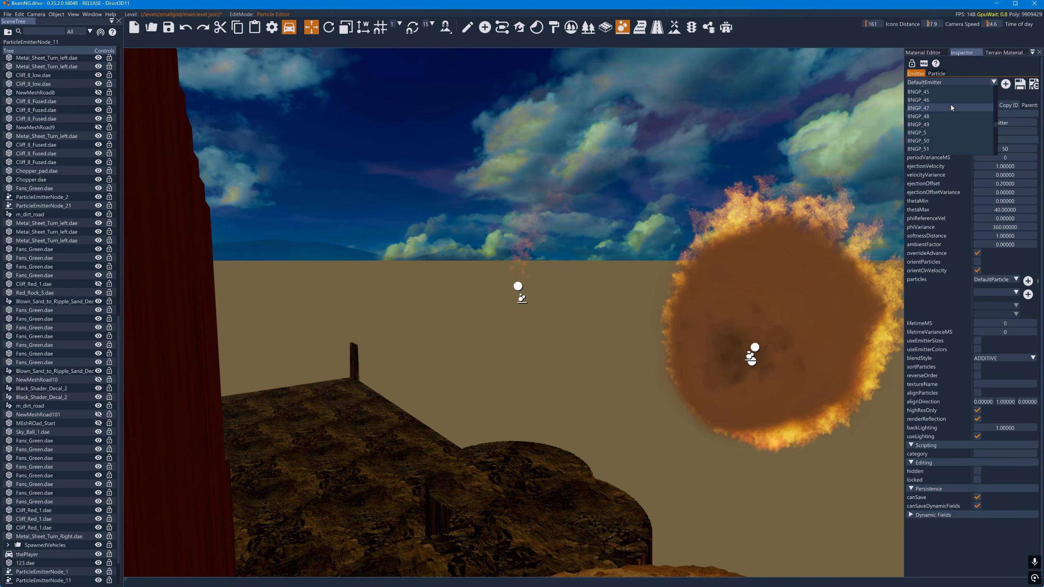
scroll(951, 105, down, 4)
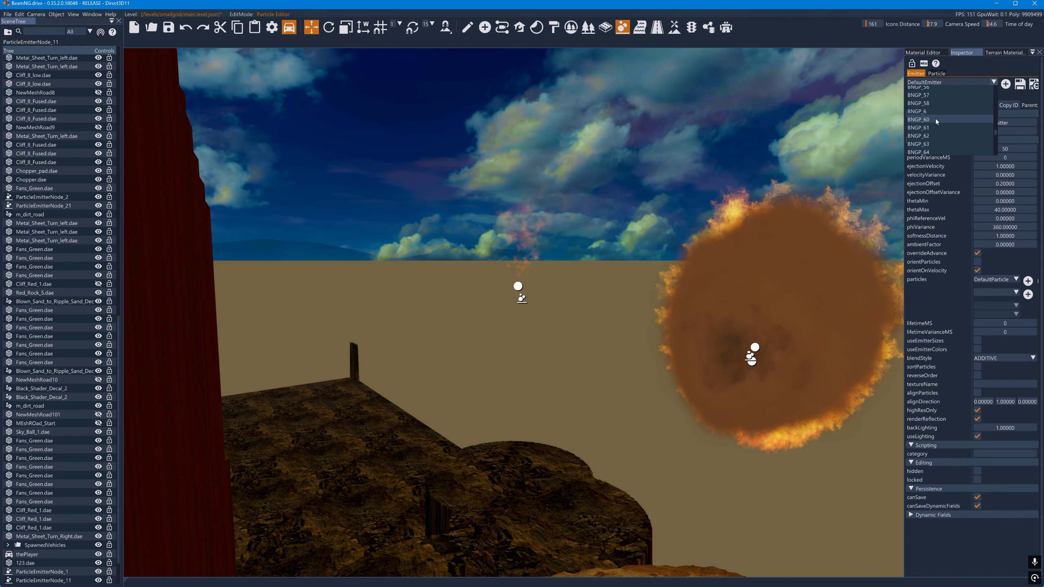
click(936, 120)
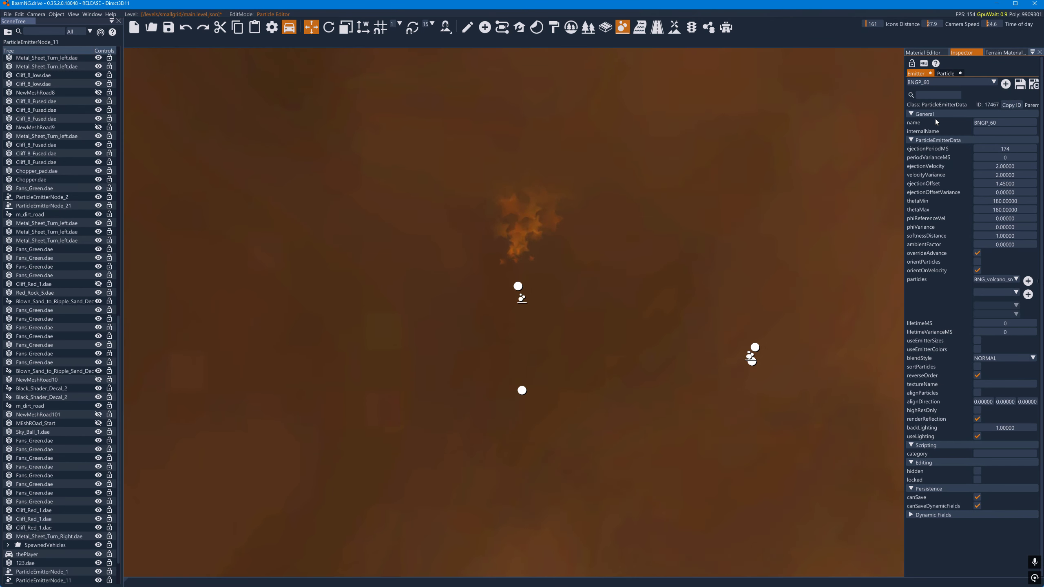
- Set sizes[0], sizes[1] and sizes[2] of the BNG_volcano_smoke particle to 5
click(948, 74)
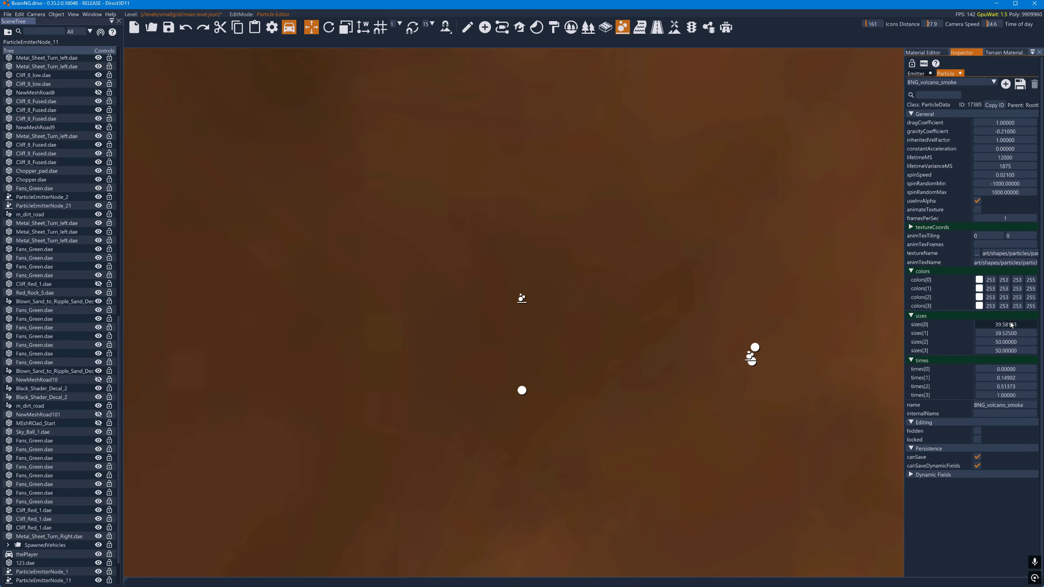
text(5)
key(Return)
key(Return)
double_click(1009, 345)
text(5)
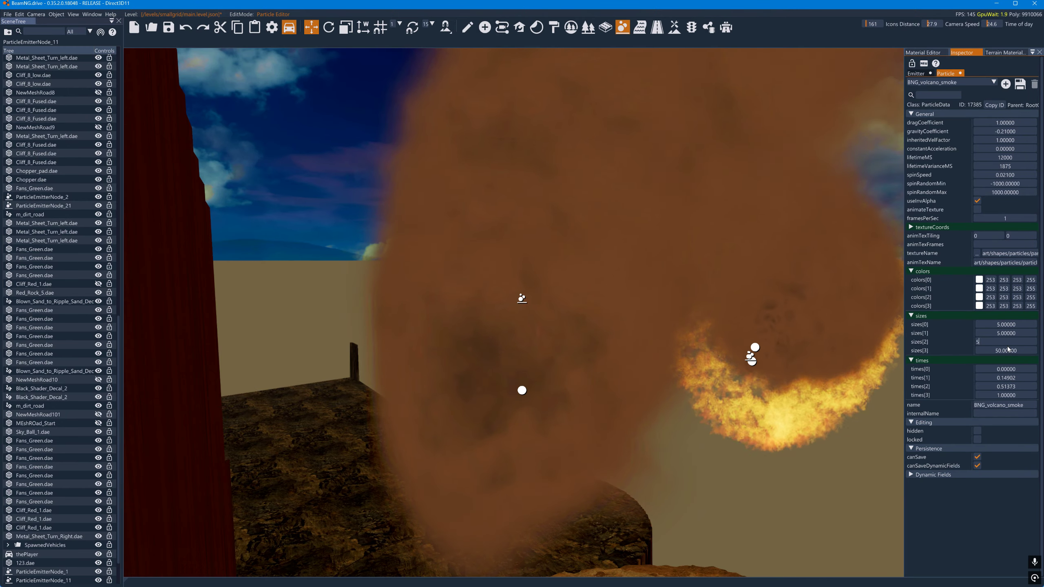
key(Return)
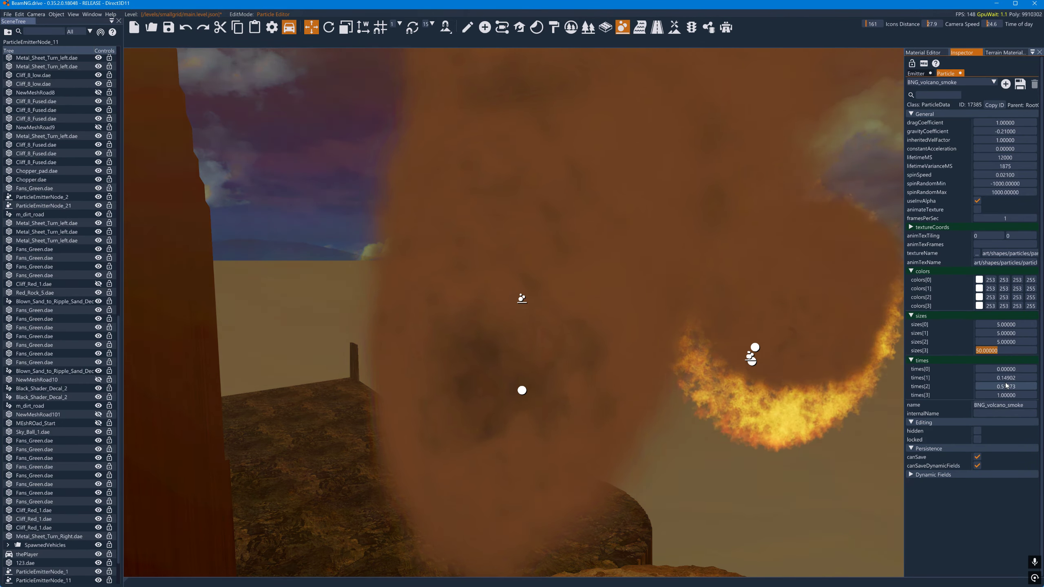
- Lower the BNG_volcano_smoke particle's times[3] to 0 and set sizes[3] to 20
drag(1008, 395, 995, 393)
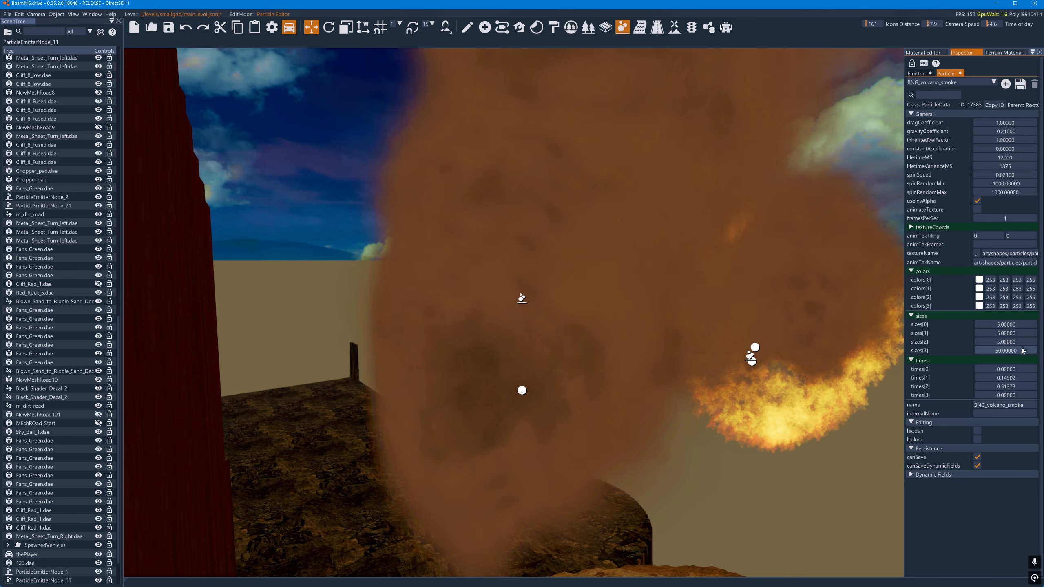
double_click(1021, 351)
text(20)
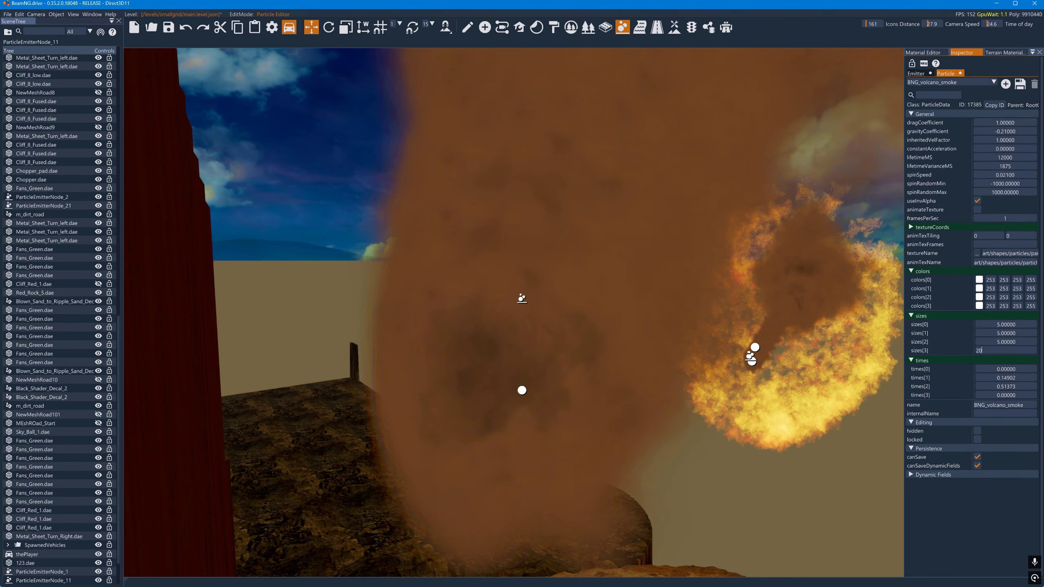
key(Return)
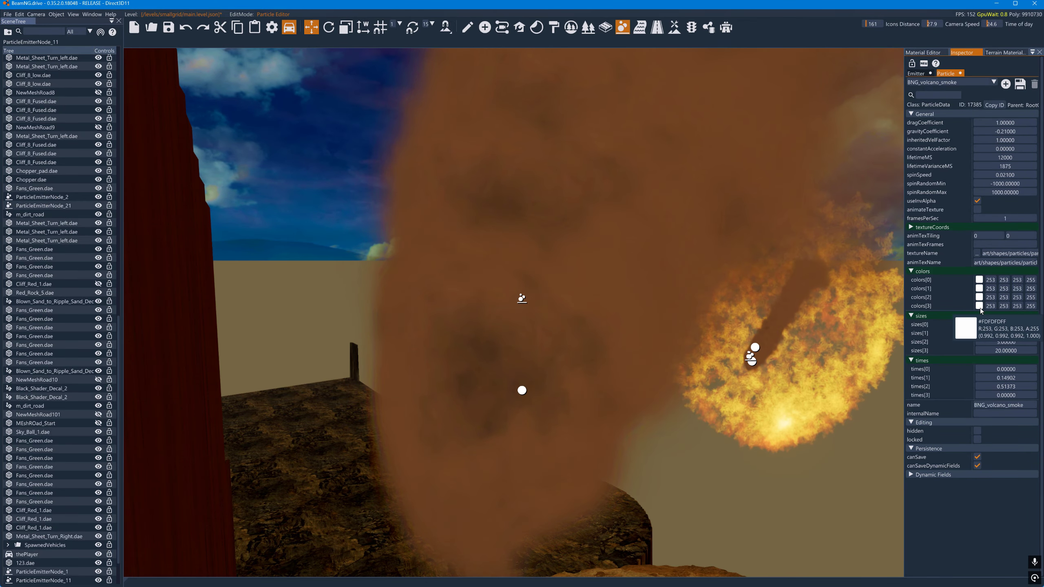
- Change colors[0] of the BNG_volcano_smoke particle to black (0, 0, 0)
click(980, 280)
drag(982, 301, 924, 369)
click(958, 257)
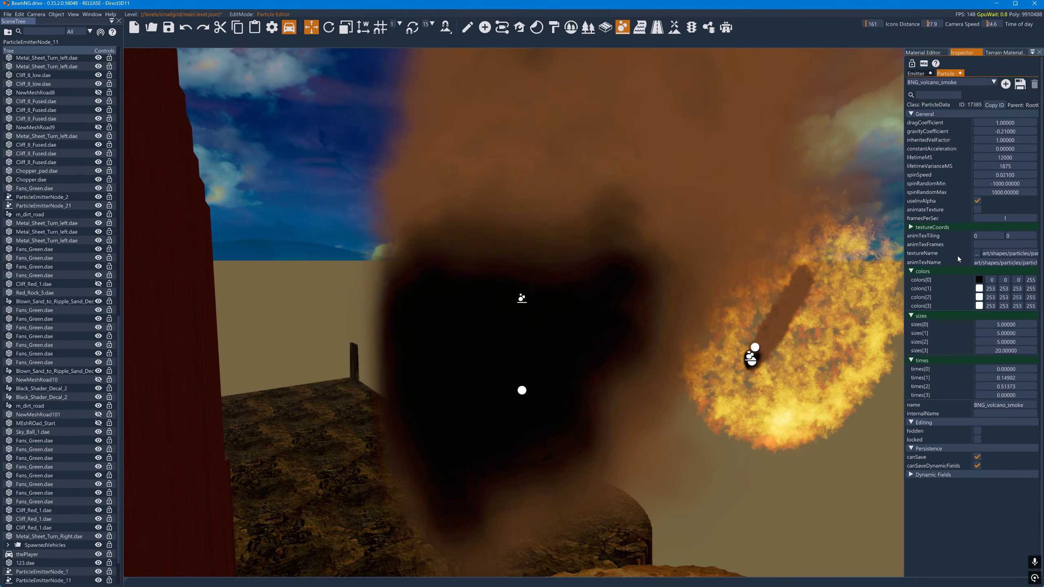
- Change the smoke particle's colors[1] to grey (92, 92, 92) and colors[2] to grey (120, 120, 120)
click(980, 288)
drag(971, 315, 924, 349)
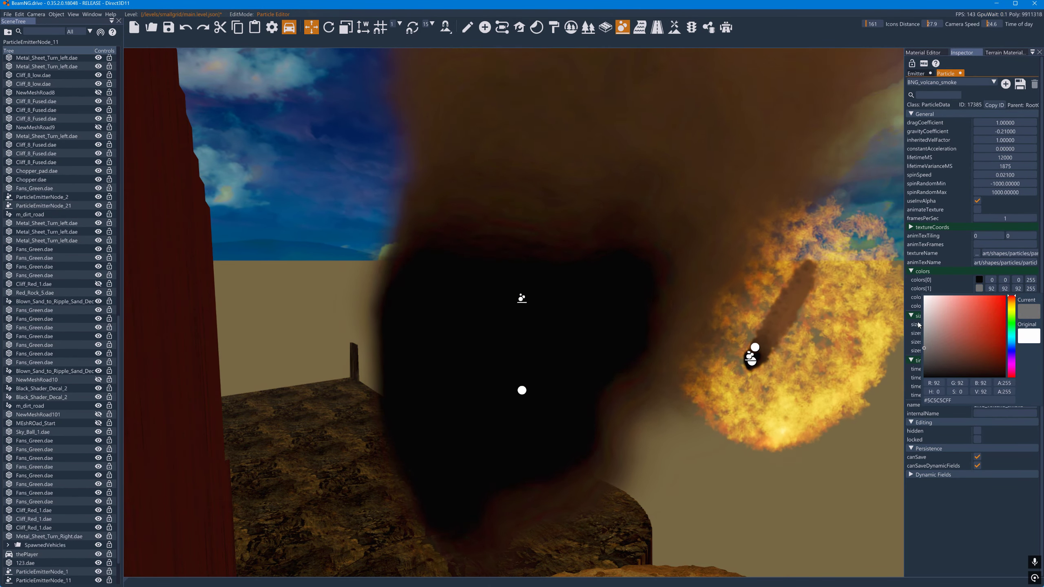
click(919, 325)
click(980, 298)
drag(970, 318, 943, 348)
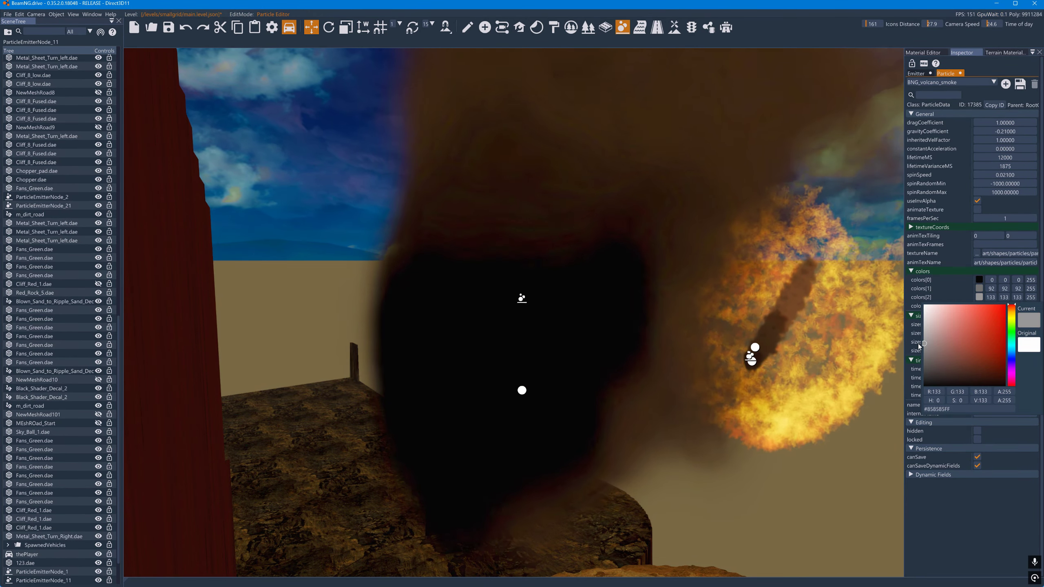
click(911, 317)
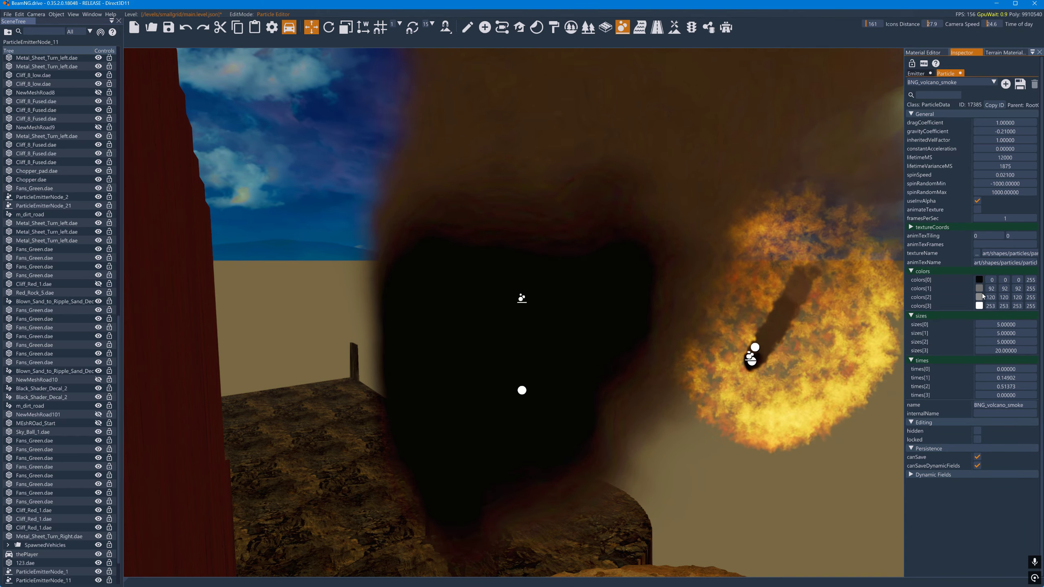
- Change the smoke particle's colors[1] to orange (220, 110, 1) and colors[2] to dark grey (34, 34, 34)
click(980, 288)
mouse_move(984, 316)
mouse_down()
mouse_move(988, 302)
mouse_move(980, 308)
mouse_move(1003, 305)
mouse_up()
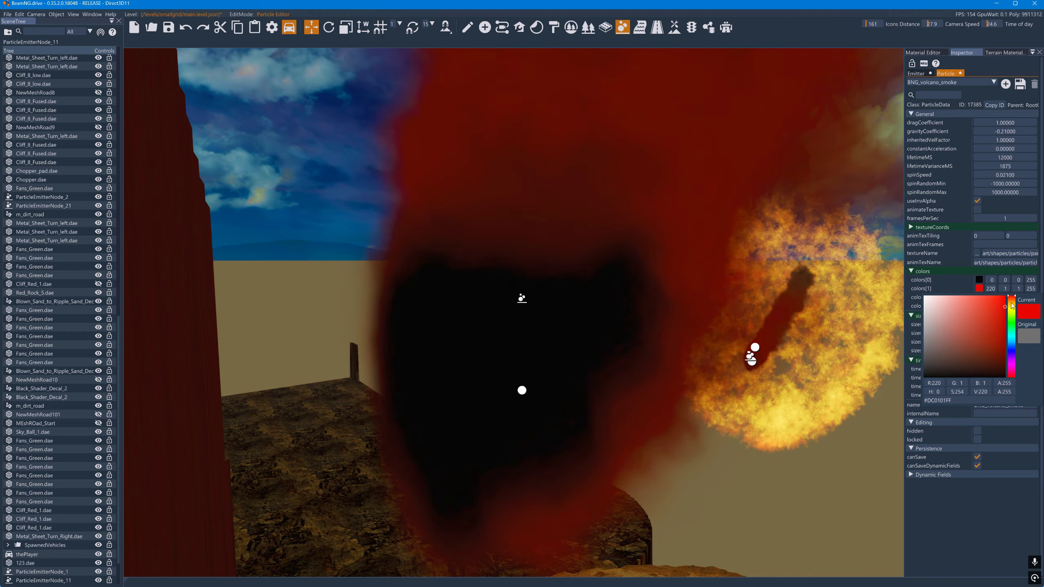
click(1011, 302)
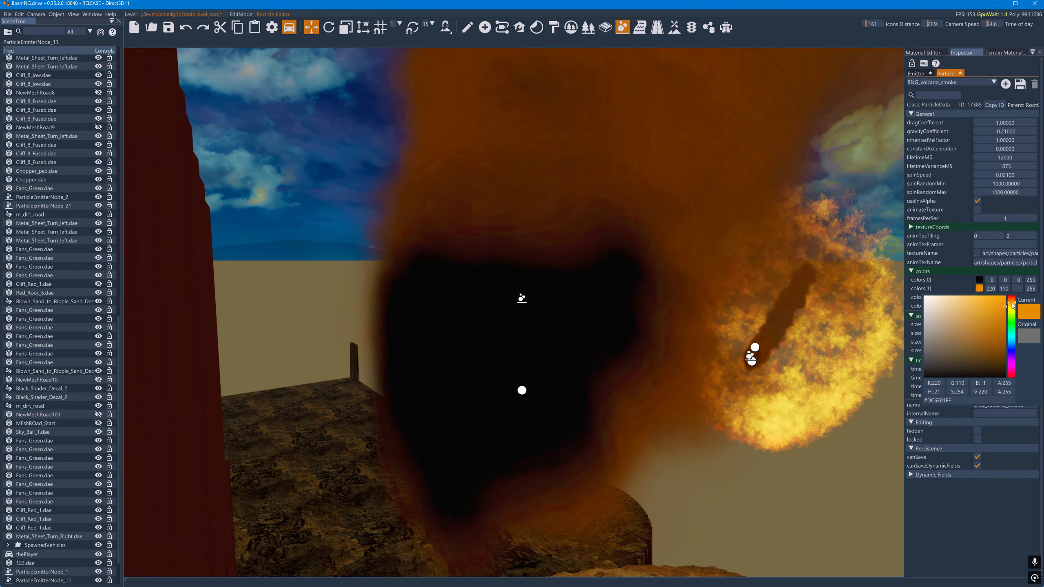
click(955, 280)
click(980, 297)
drag(933, 341, 922, 375)
click(932, 261)
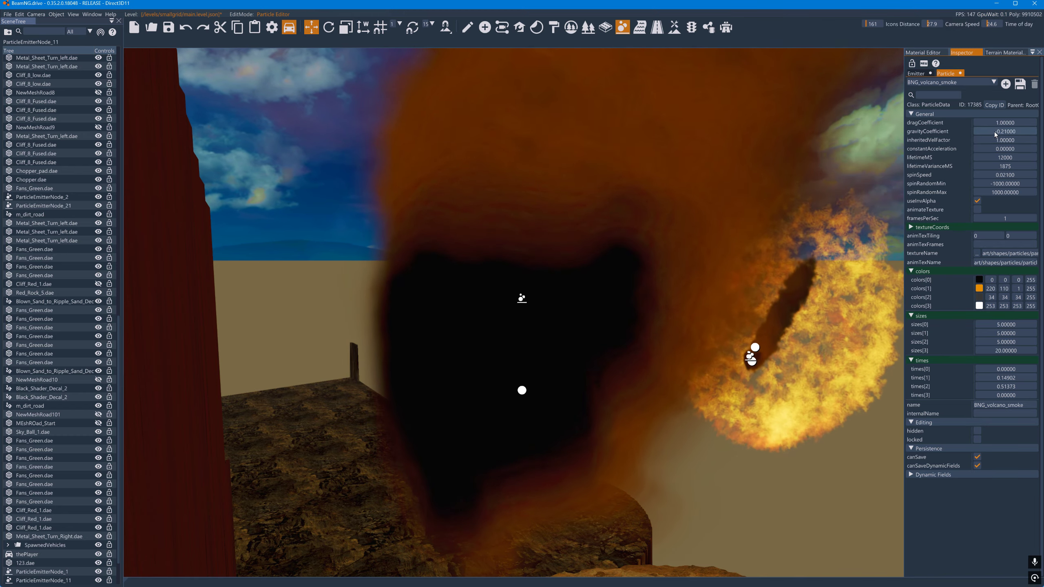
- Reduce the BNG_volcano_smoke particle's dragCoefficient to 0 and the alpha of colors[3] to 0
drag(1000, 124, 992, 125)
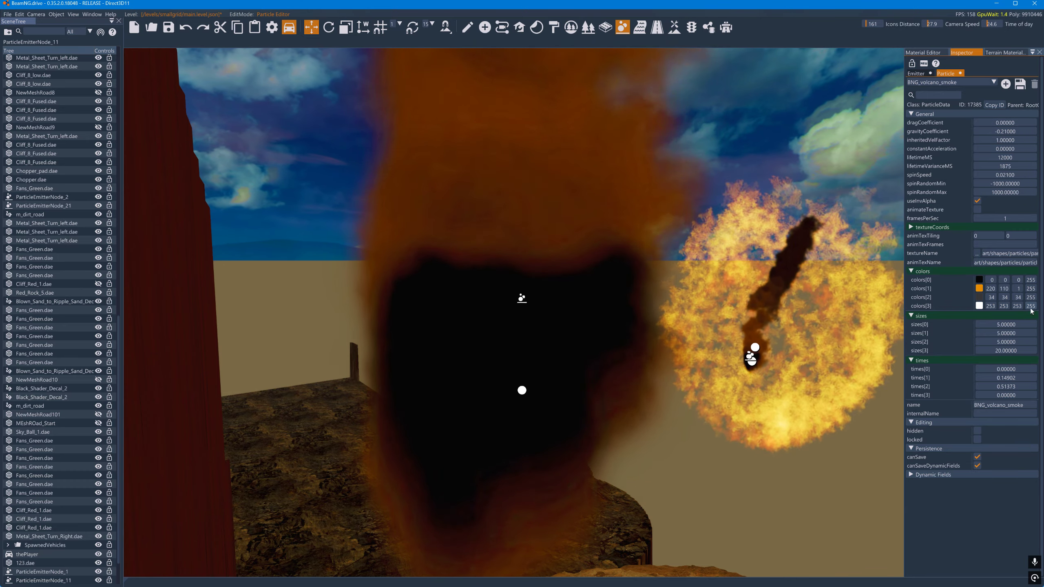
drag(1032, 308, 921, 306)
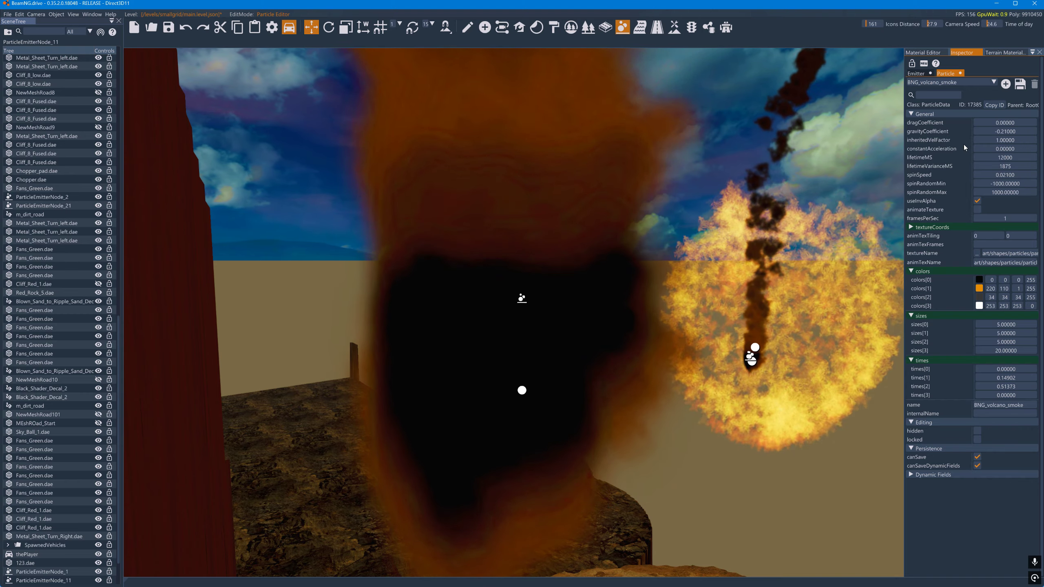
- Raise the BNG_volcano_smoke particle's dragCoefficient to 2.3, check the smoke plume, and reduce the coefficient to 0.4
drag(995, 125, 1005, 134)
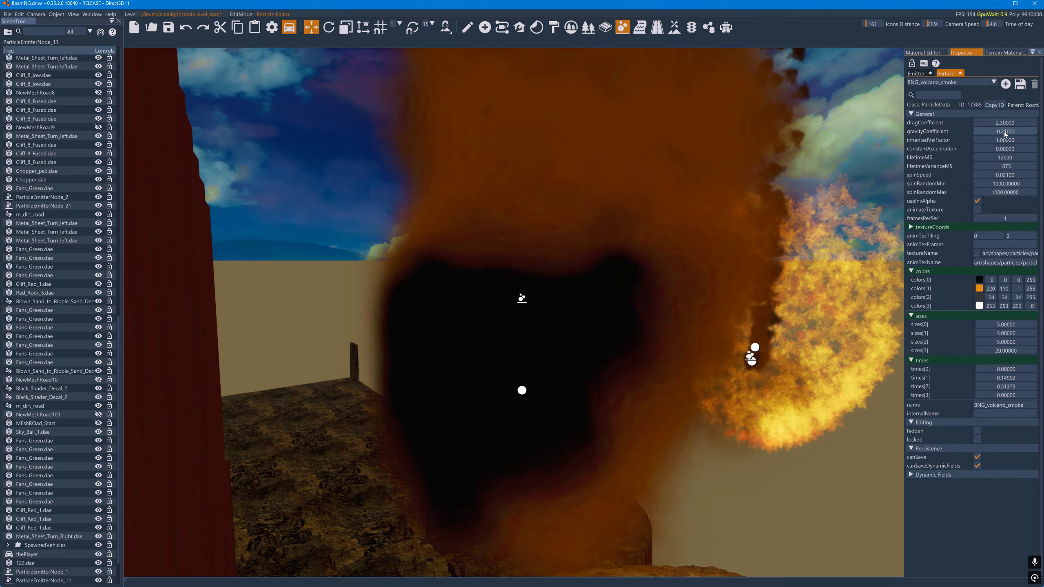
key(d)
key(s)
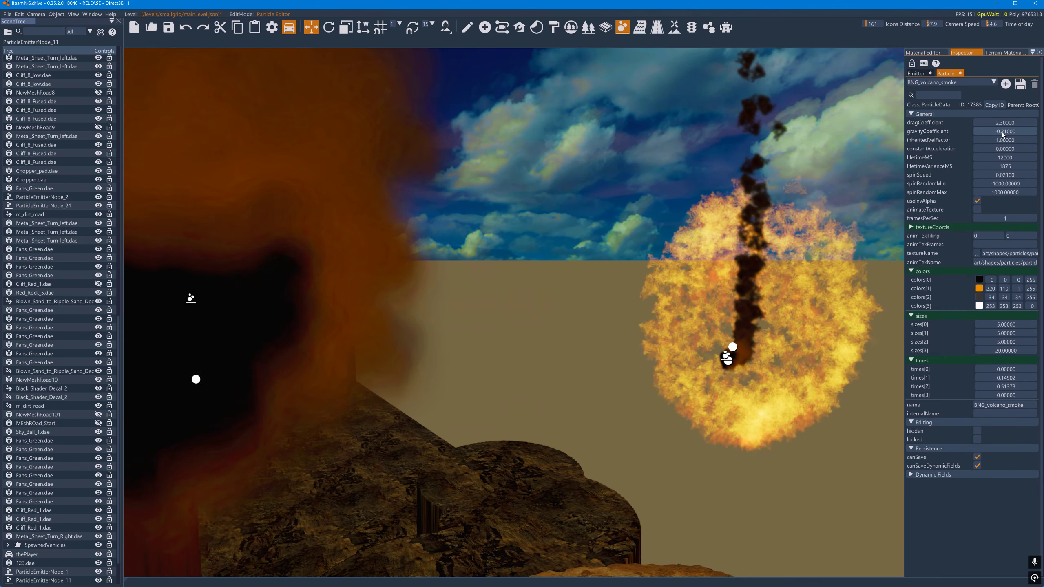
key(s)
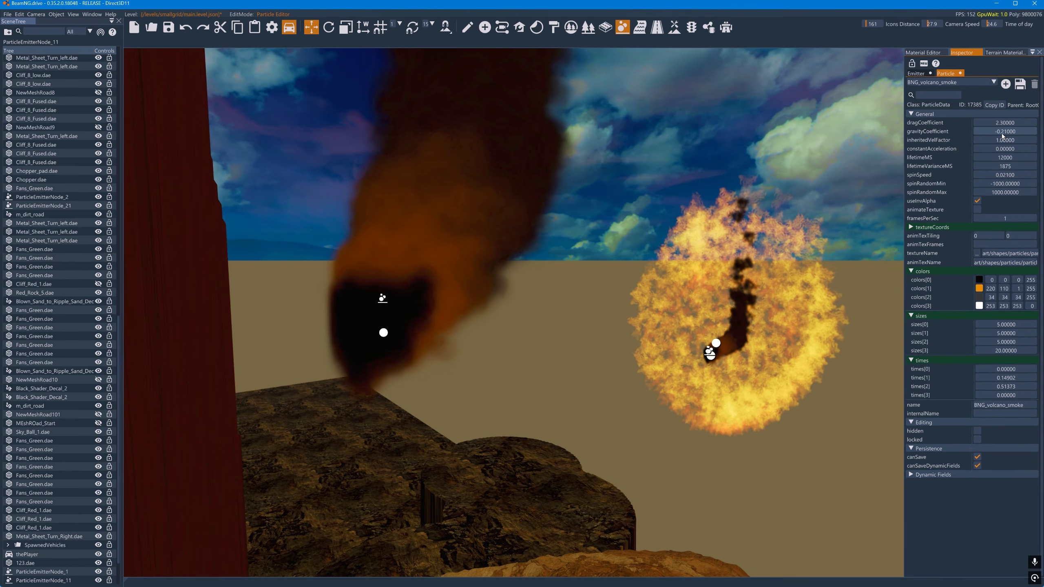
drag(1013, 125, 1006, 127)
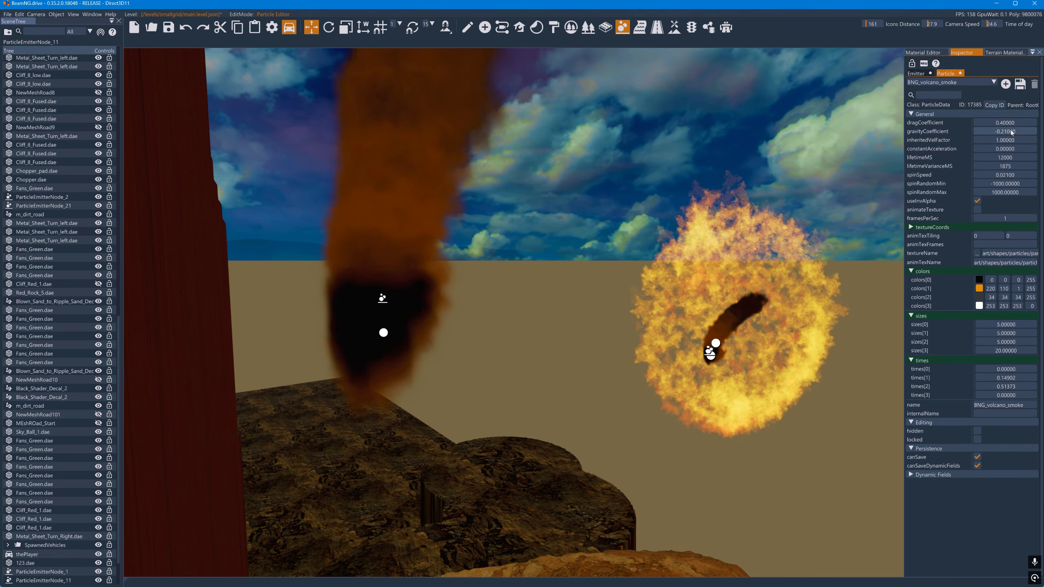
- Set the BNGP_60 emitter's ejectionOffset to 19.35 and its thetaMin to 0
click(917, 74)
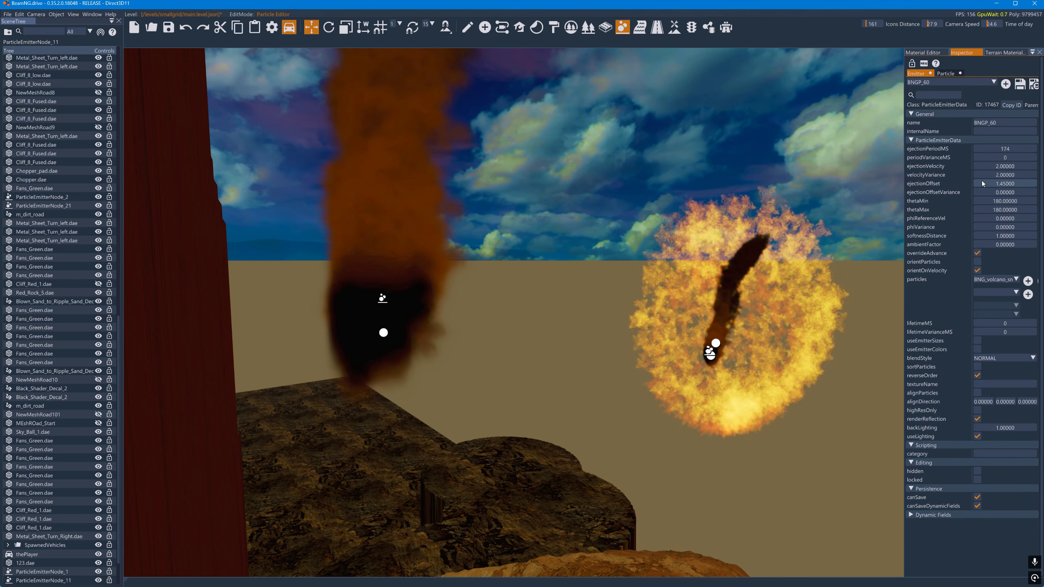
drag(982, 184, 1031, 186)
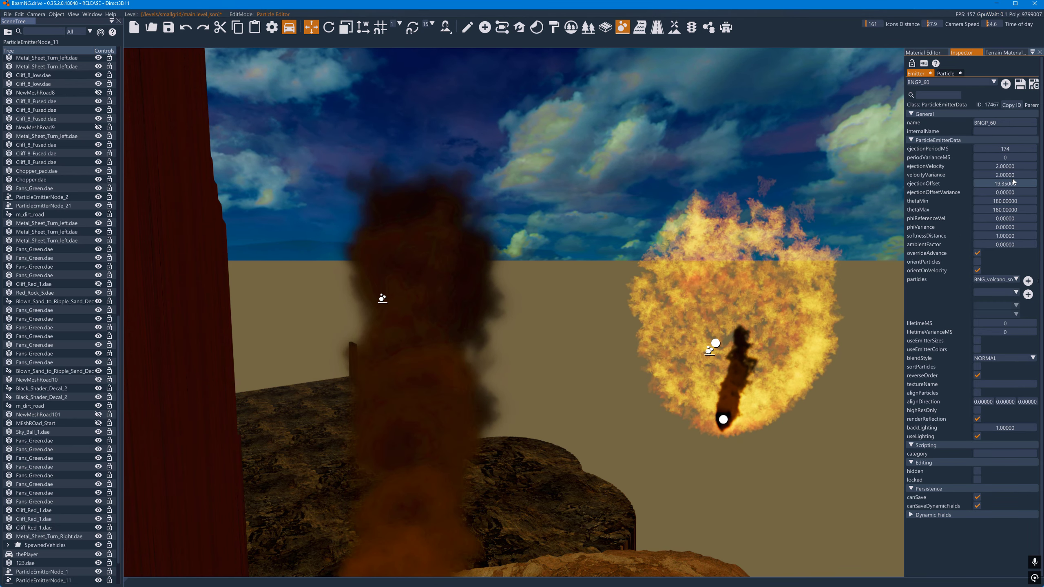
click(1005, 201)
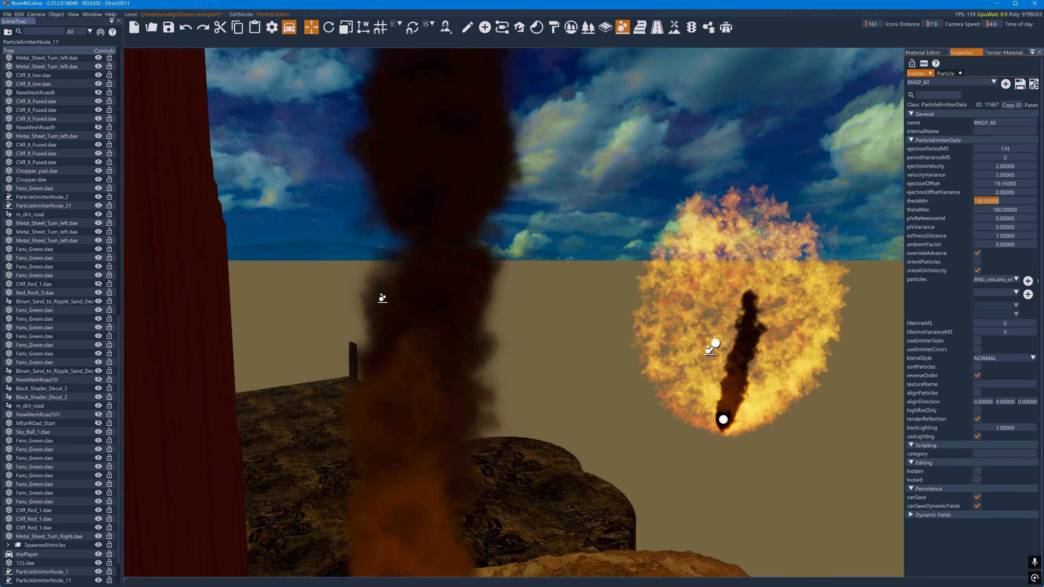
text(0)
- Set the BNGP_60 emitter's phiReferenceVel to 360 and its phiVariance to 36
click(1006, 219)
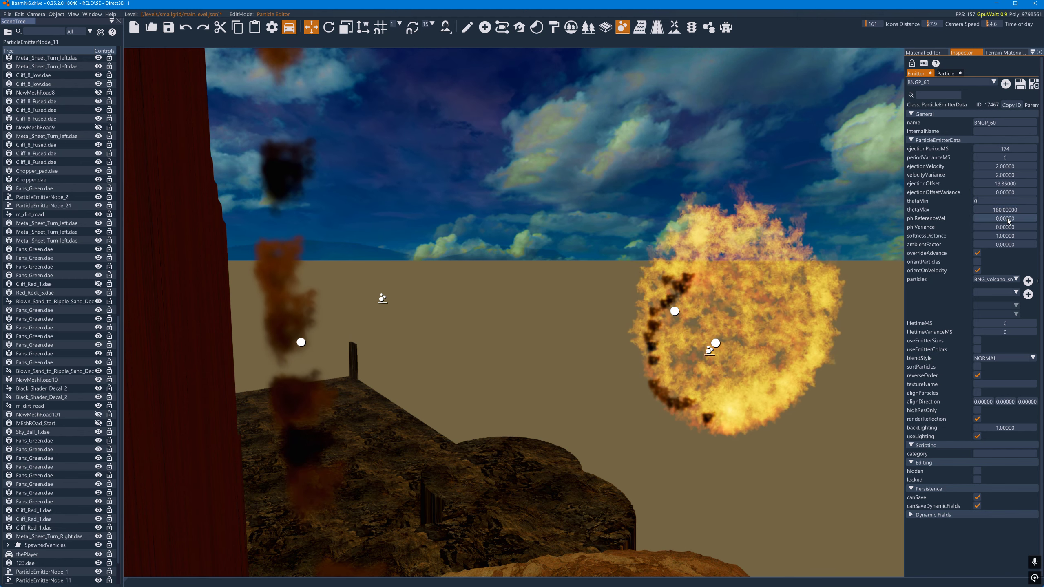
text(360)
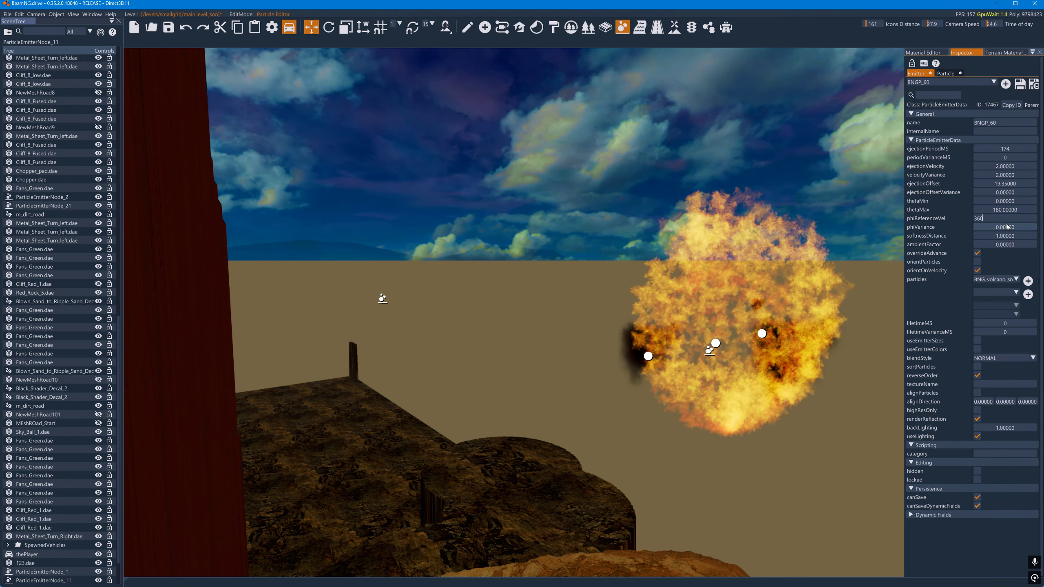
key(Tab)
text(36)
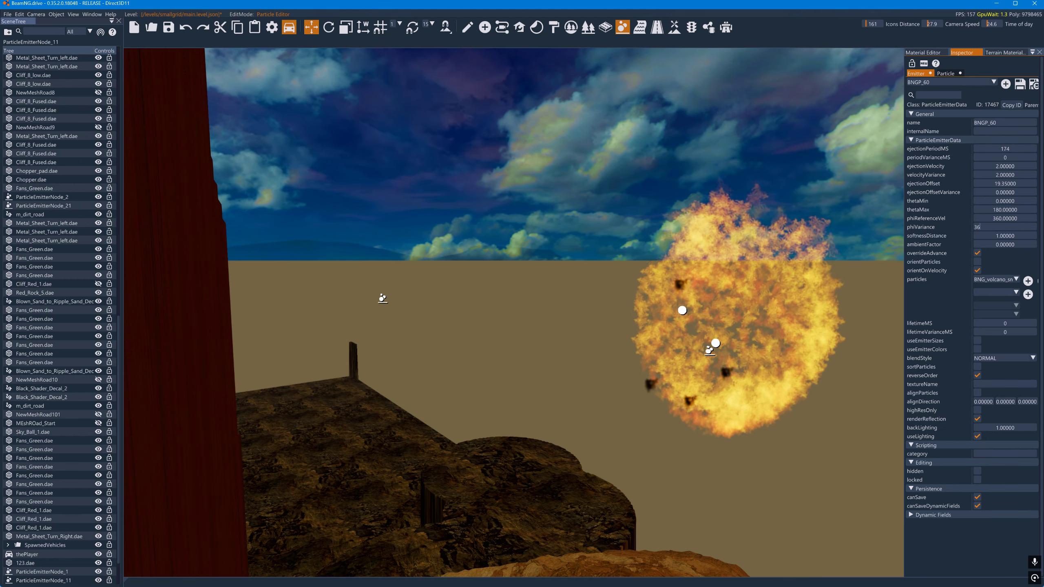
- Change the emitter's phiReferenceVel to 180 and its phiVariance to 0
double_click(998, 219)
text(180)
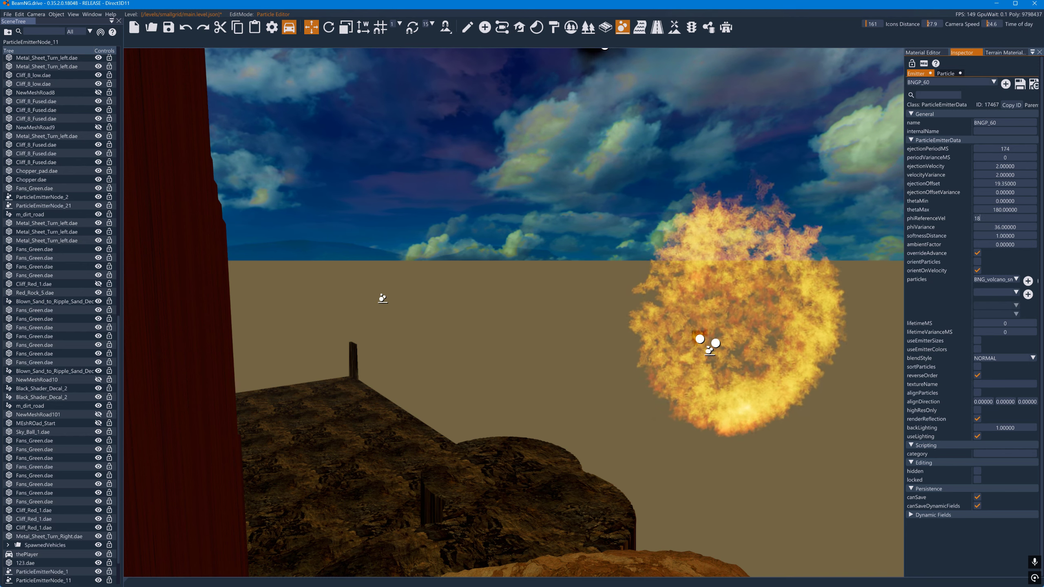
key(Return)
double_click(1000, 228)
text(0)
key(Return)
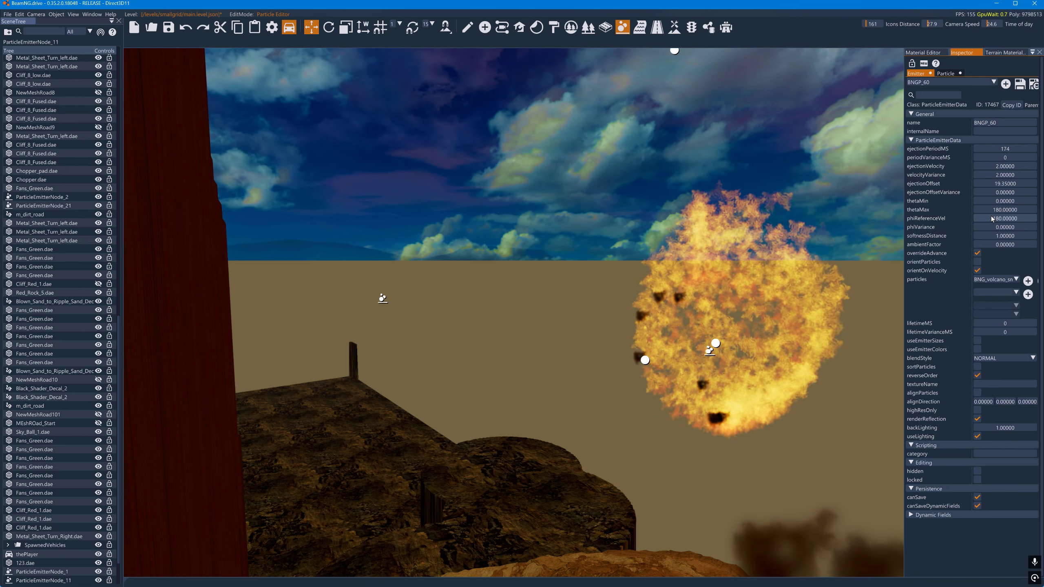
- Try a thetaMax of 0 on the BNGP_60 emitter and restore it to 180
double_click(998, 211)
text(0)
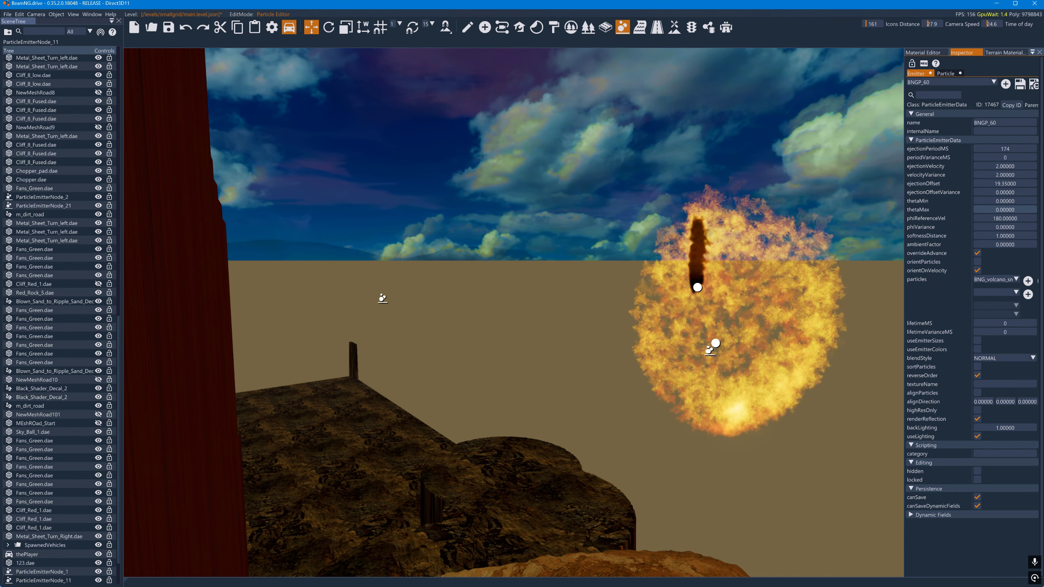
double_click(984, 210)
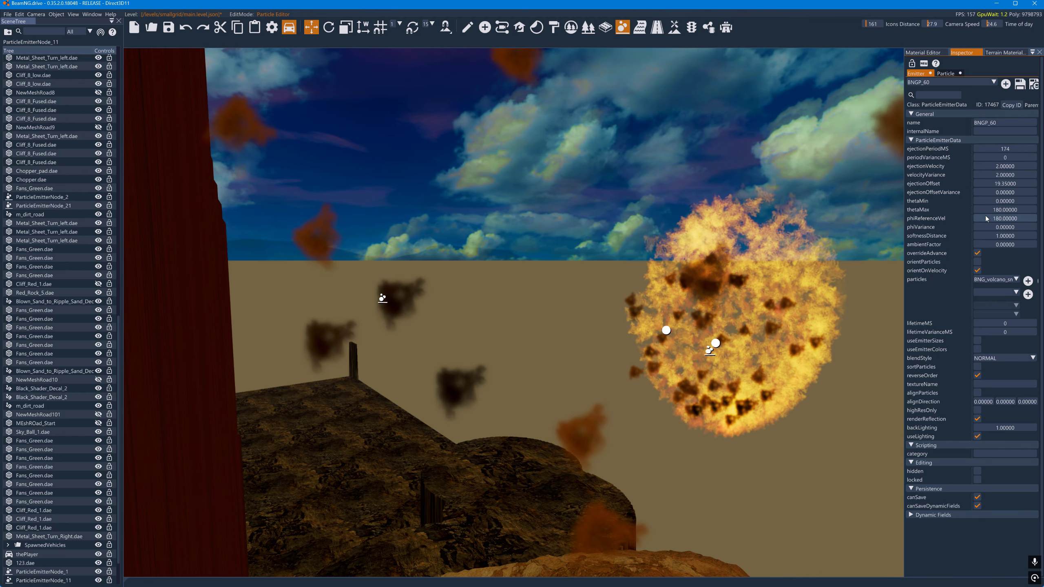
- Set the BNGP_60 emitter's ejectionPeriodMS to 1, phiReferenceVel to 0 and phiVariance to 180
drag(1015, 150, 950, 163)
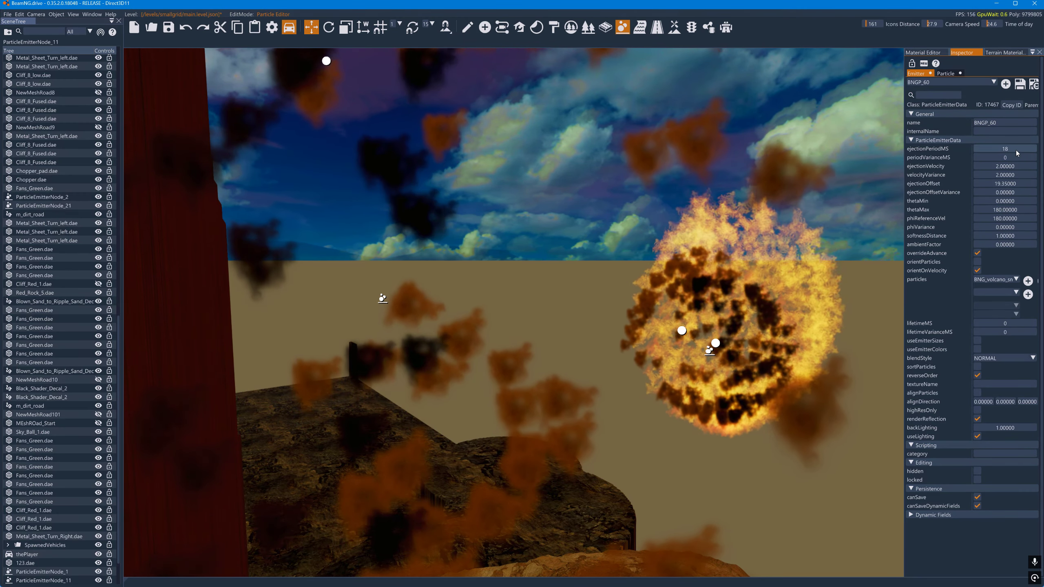
drag(1016, 150, 993, 152)
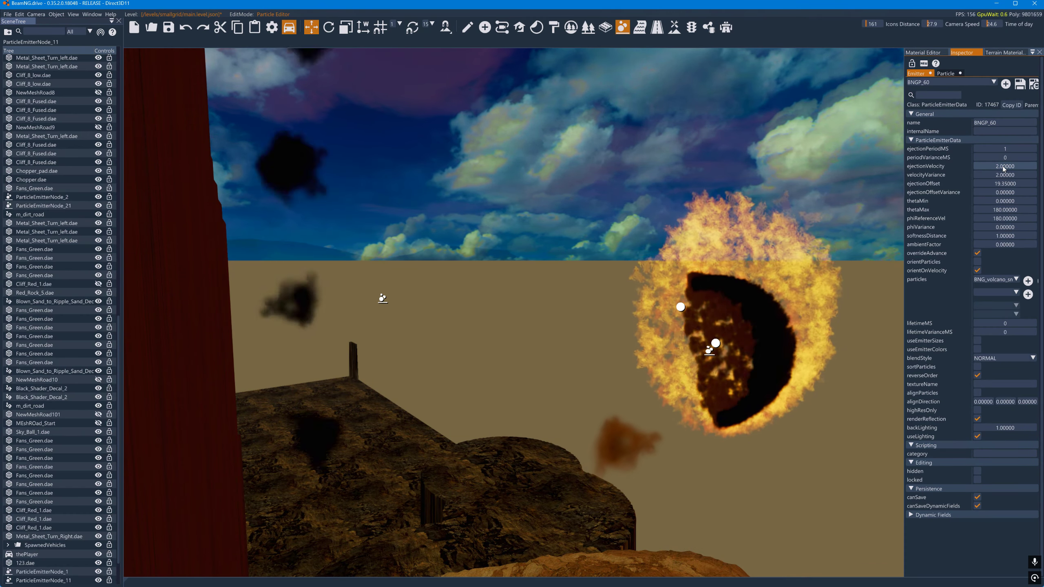
double_click(1002, 227)
text(0)
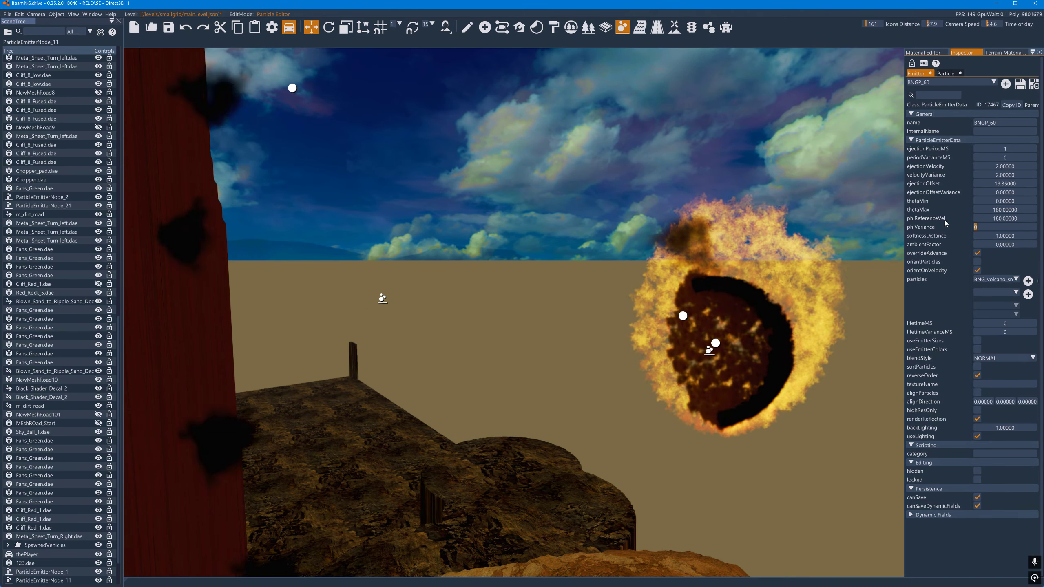
key(Return)
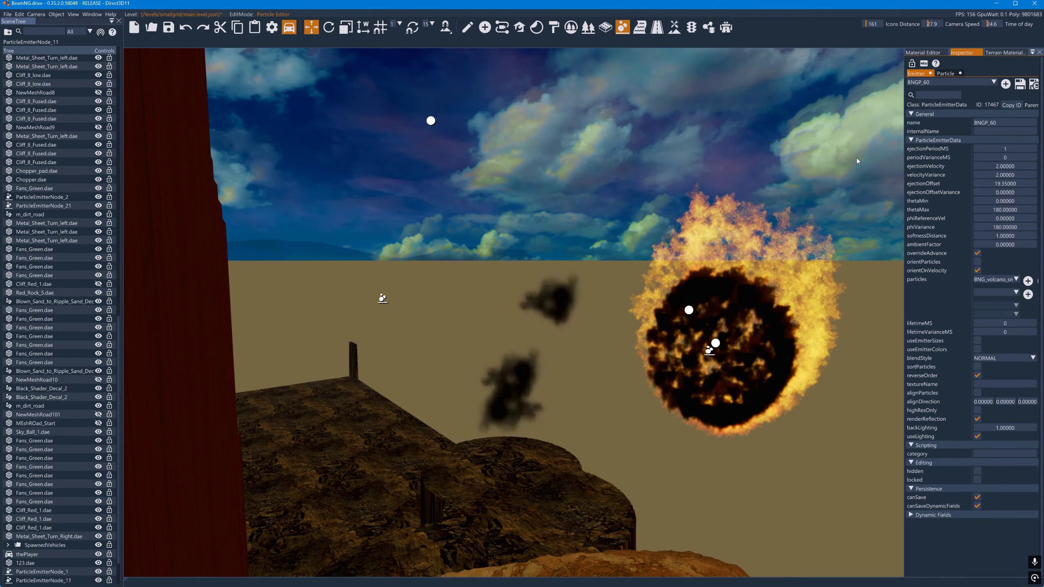
- Set the BNG_volcano_smoke particle's gravityCoefficient to -3.61, dragCoefficient to 0.8 and lifetimeMS to 15000
key(w)
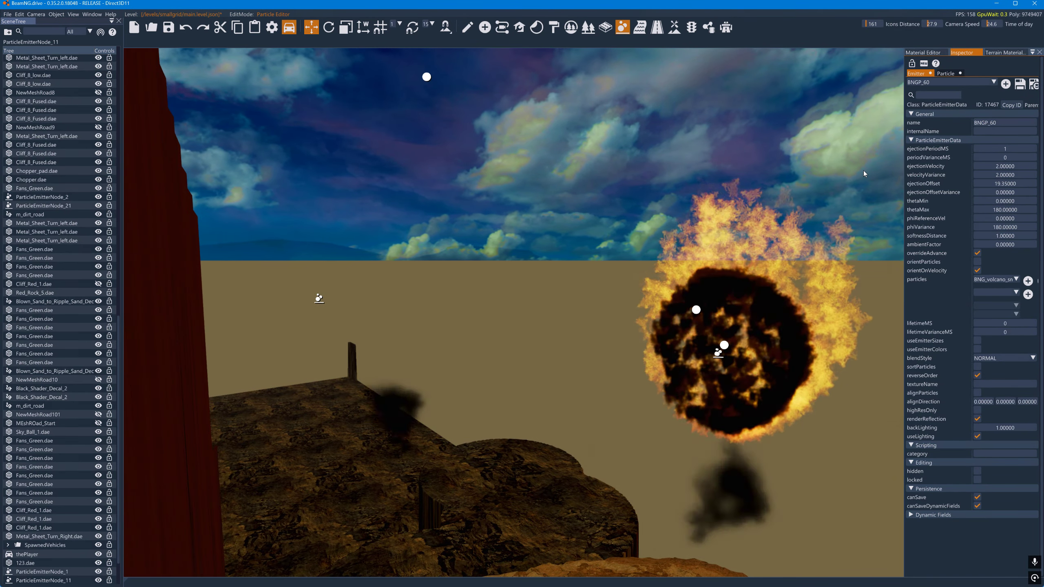
key(d)
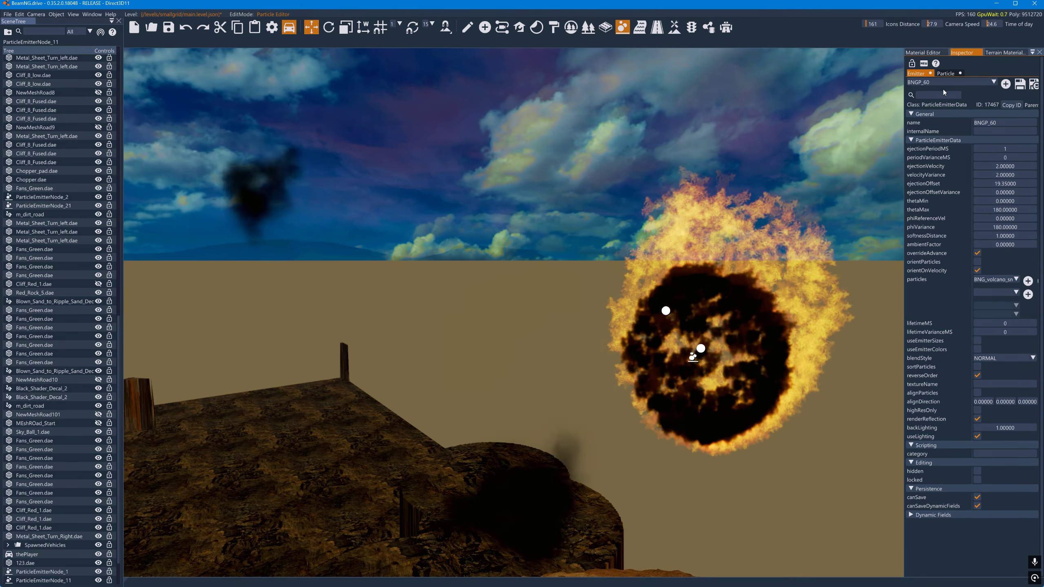
click(945, 74)
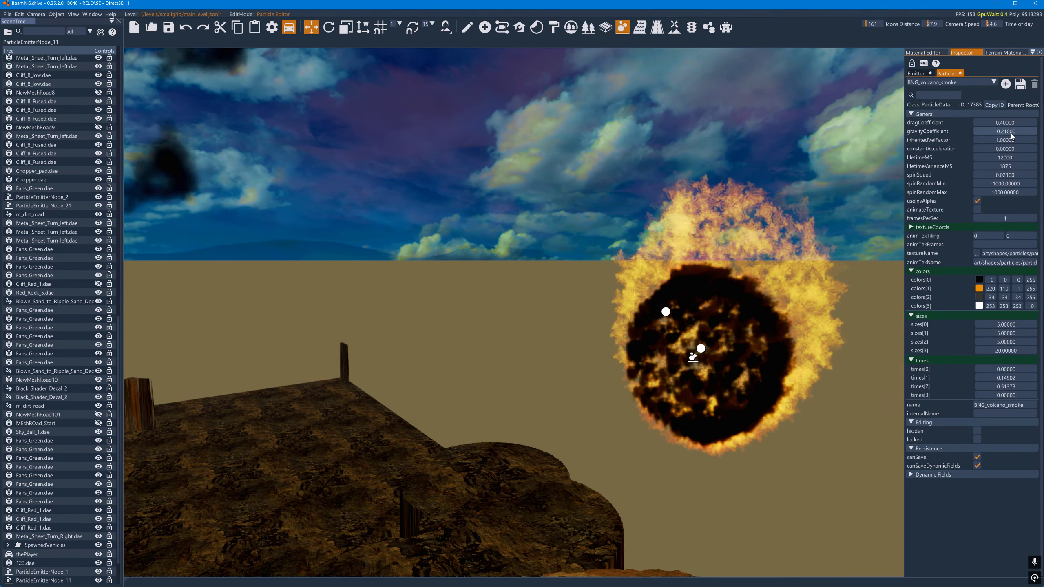
drag(1011, 134, 1005, 137)
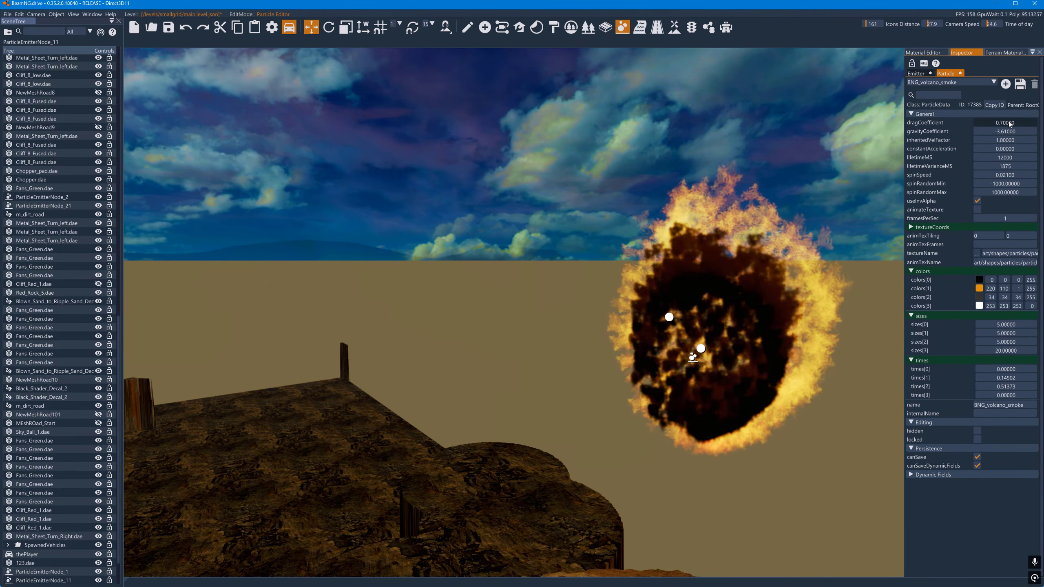
drag(1011, 158, 1032, 164)
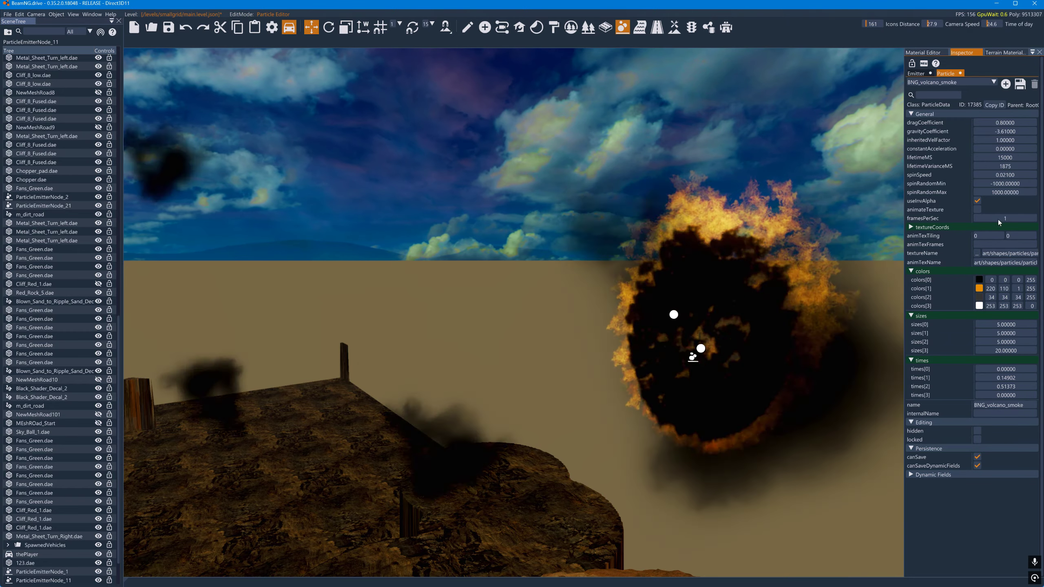
- Lower the alpha of colors[0] to 65 and set times[1] to 0.2, times[2] to 0.7 and times[3] to 1 for the smoke particle
drag(1030, 282, 982, 289)
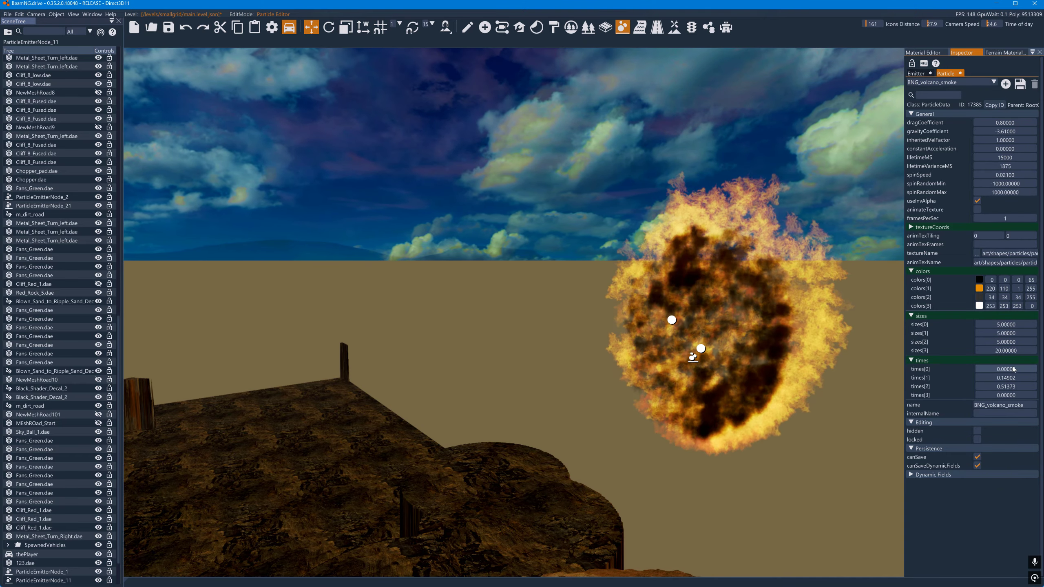
drag(1016, 378, 1016, 377)
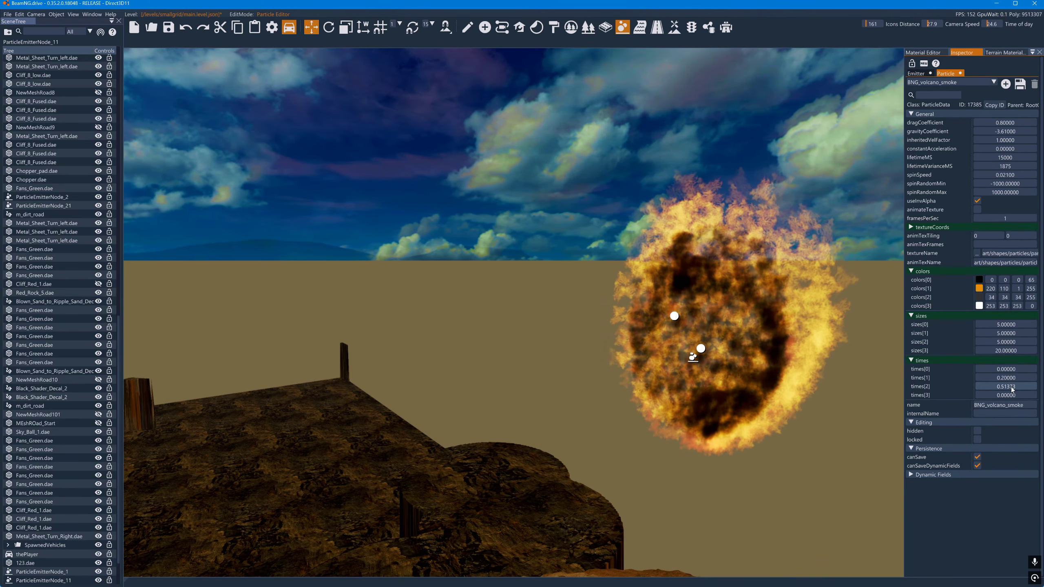
drag(1013, 389, 1013, 389)
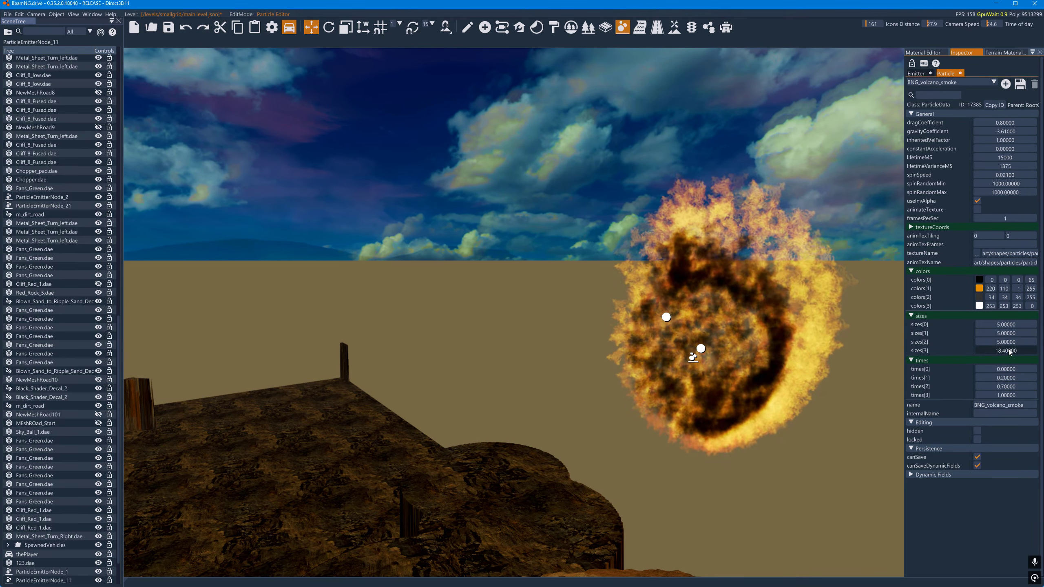
- Reduce the smoke particle's sizes[3] to 0 and set the alpha of colors[3] to 255
drag(986, 351, 945, 353)
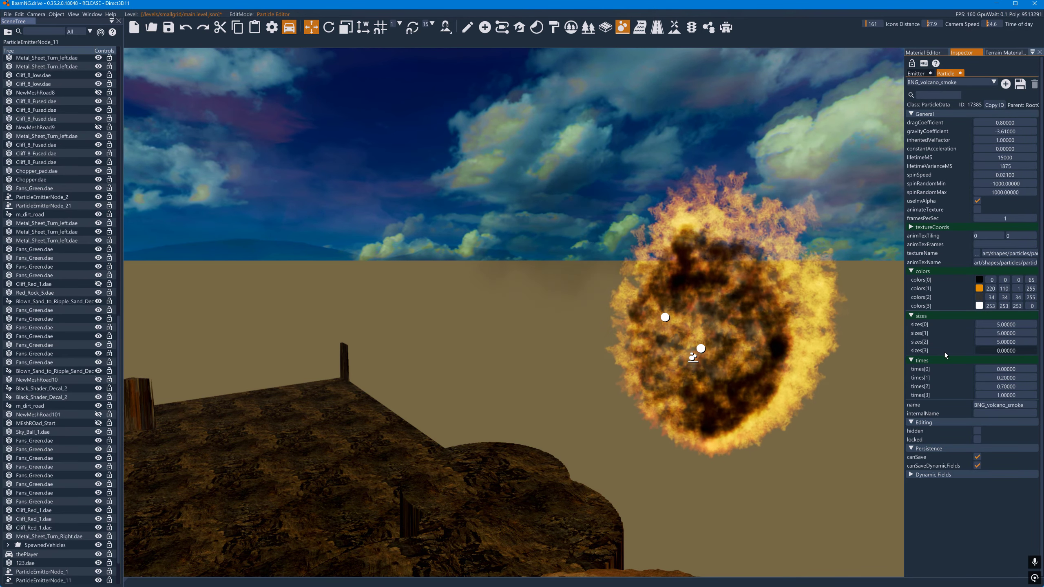
double_click(1032, 306)
text(255)
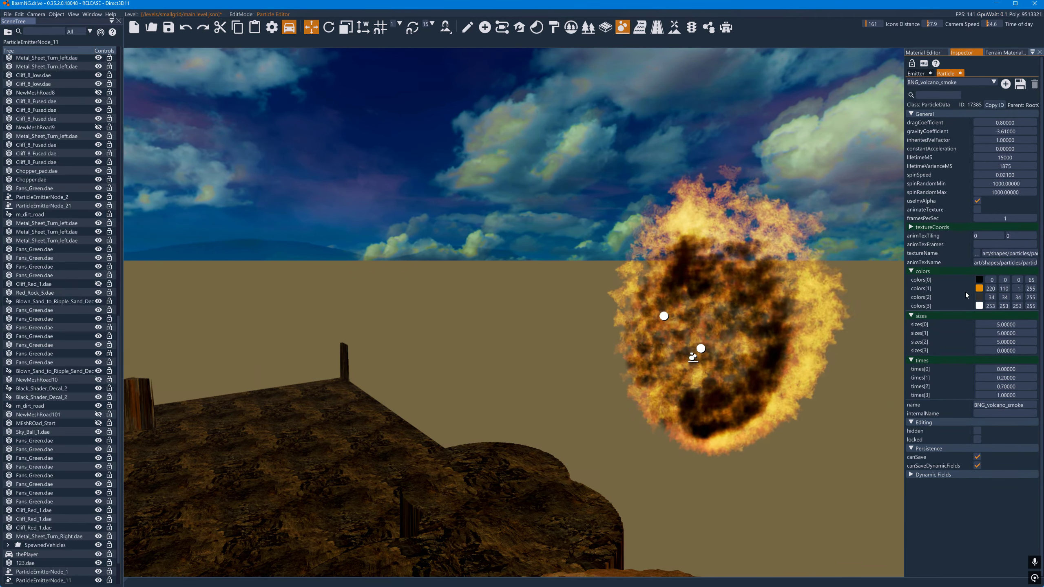
- Change the smoke particle's colors[1] to black (0, 0, 0) and set the alpha of colors[0] and colors[1] to 0
click(979, 289)
drag(926, 333, 908, 380)
click(899, 353)
click(980, 289)
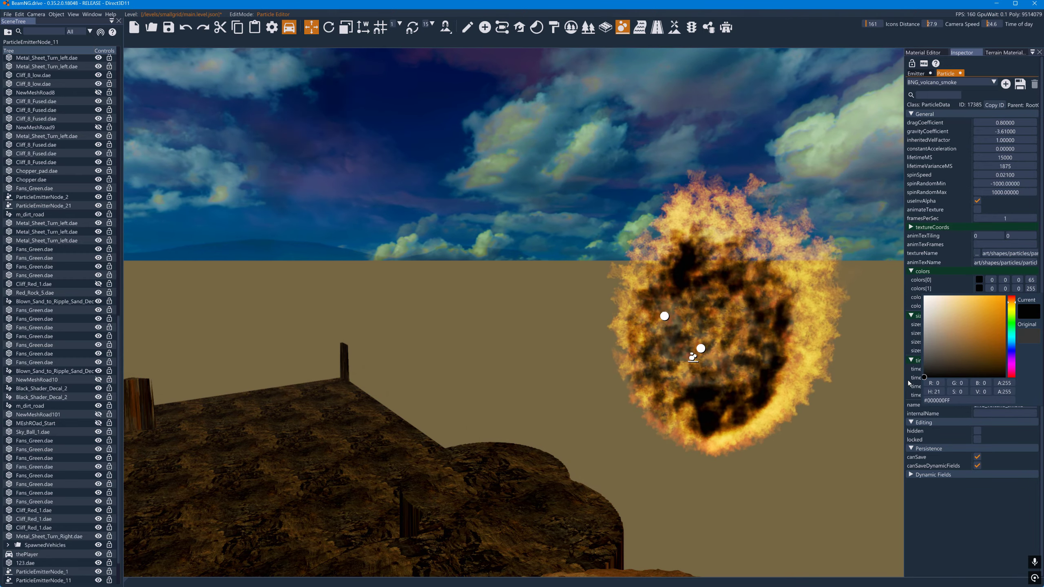
click(908, 380)
drag(1029, 281, 1001, 281)
drag(1032, 290, 925, 292)
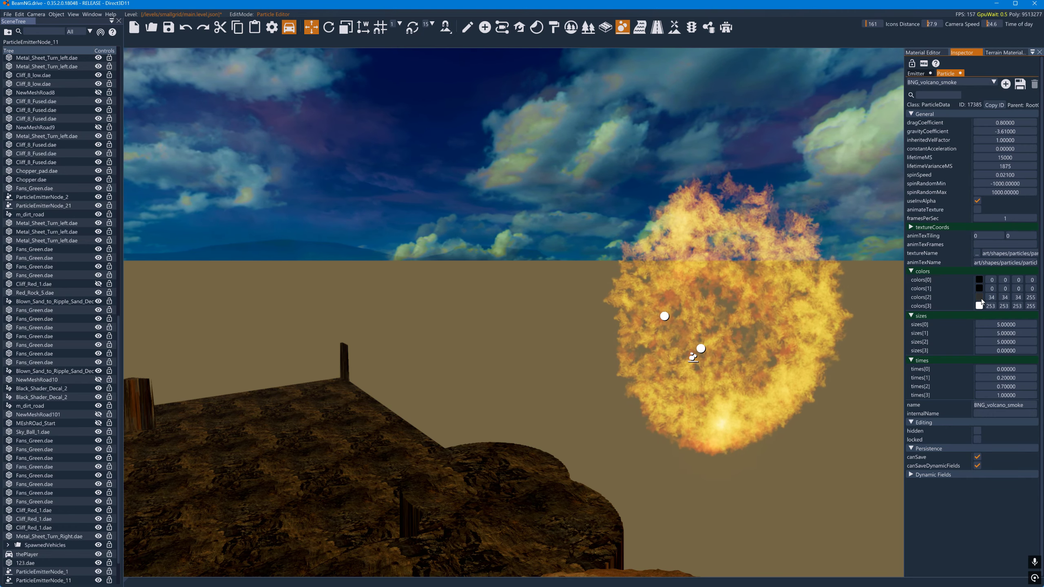
- Change the smoke particle's colors[2] and colors[3] to black (0, 0, 0)
click(981, 298)
drag(958, 338, 904, 393)
click(886, 317)
click(979, 307)
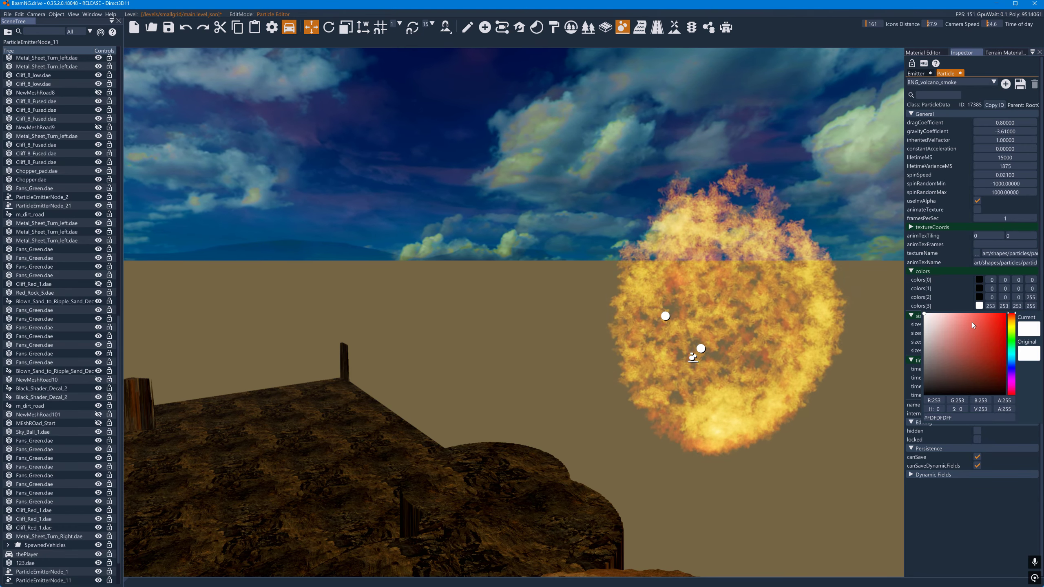
drag(973, 323, 907, 393)
click(907, 373)
- Set the alpha of colors[1] to 160, times[1] to 0.1 and times[2] to 0.2 for the smoke particle
drag(1031, 289, 1038, 291)
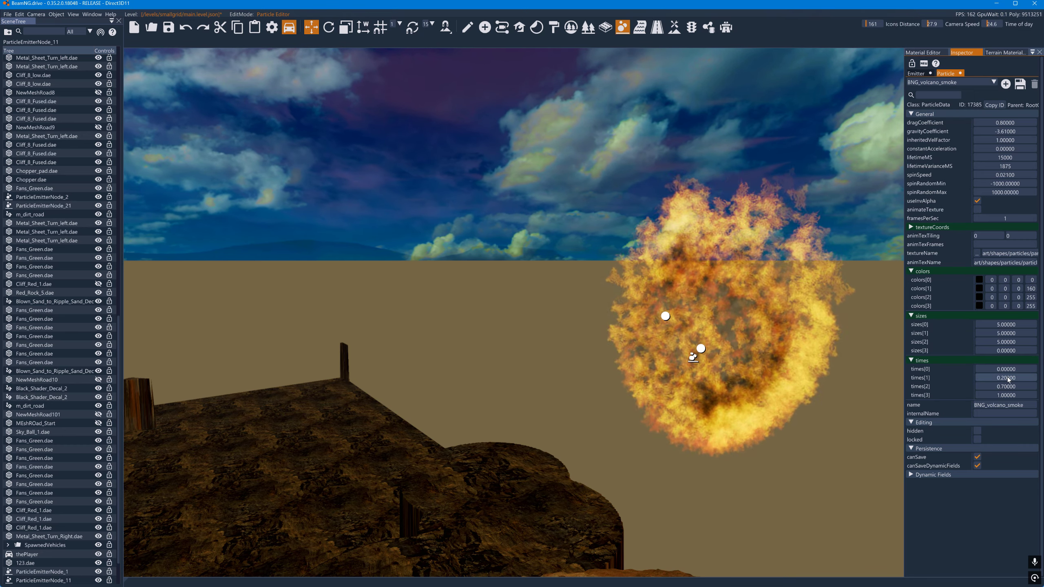
drag(1016, 378, 1006, 385)
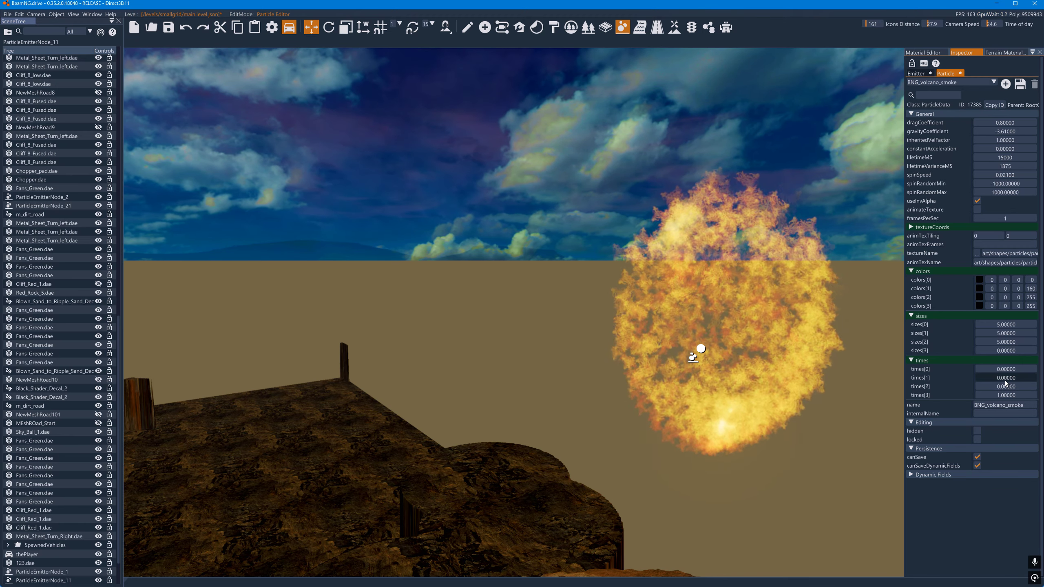
double_click(1005, 379)
text(.1)
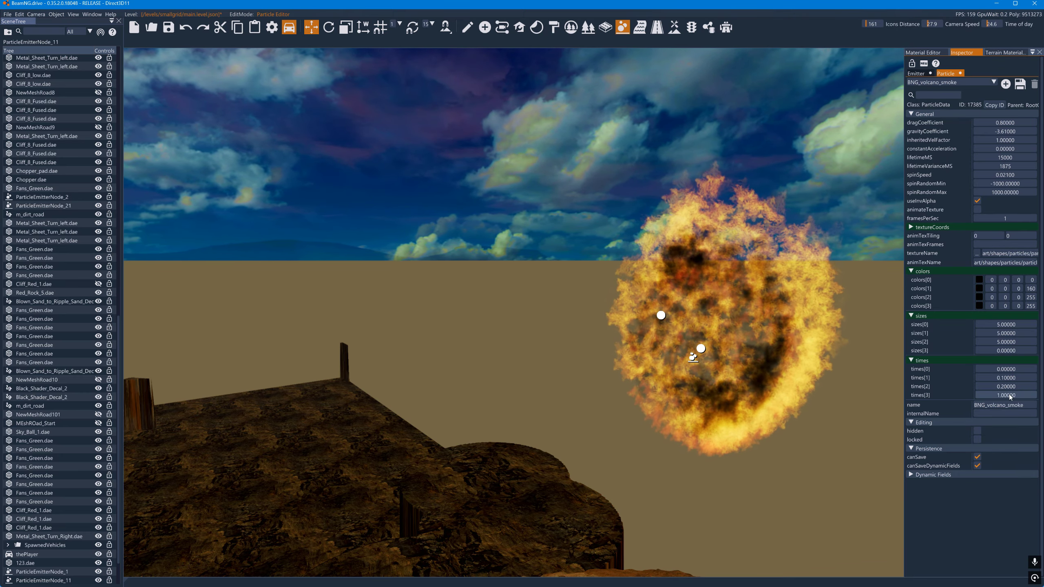
- Set the smoke particle's lifetimeVarianceMS to 0 and raise its dragCoefficient to 1.3
click(1006, 164)
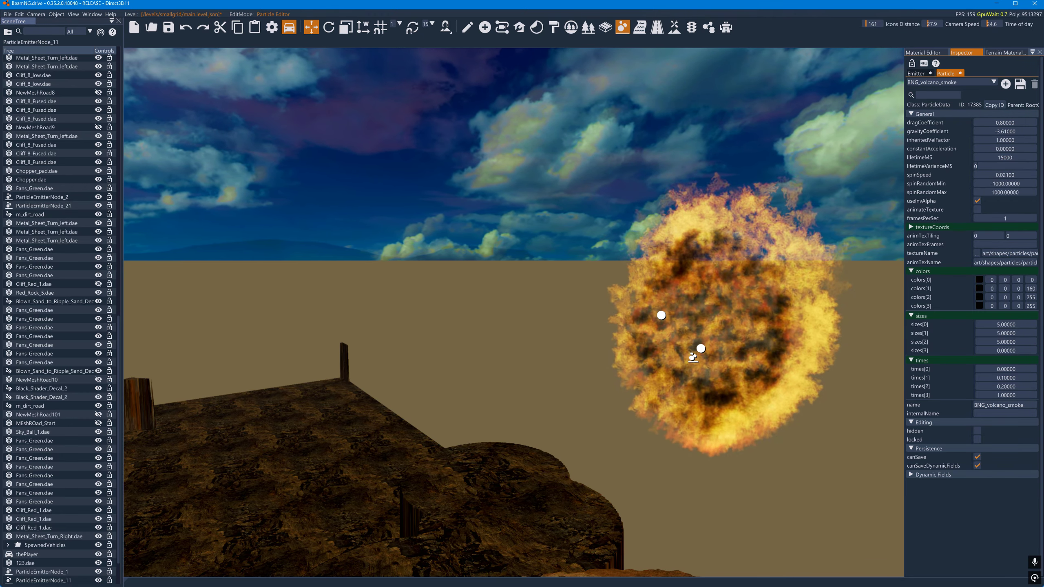
text(0)
key(Return)
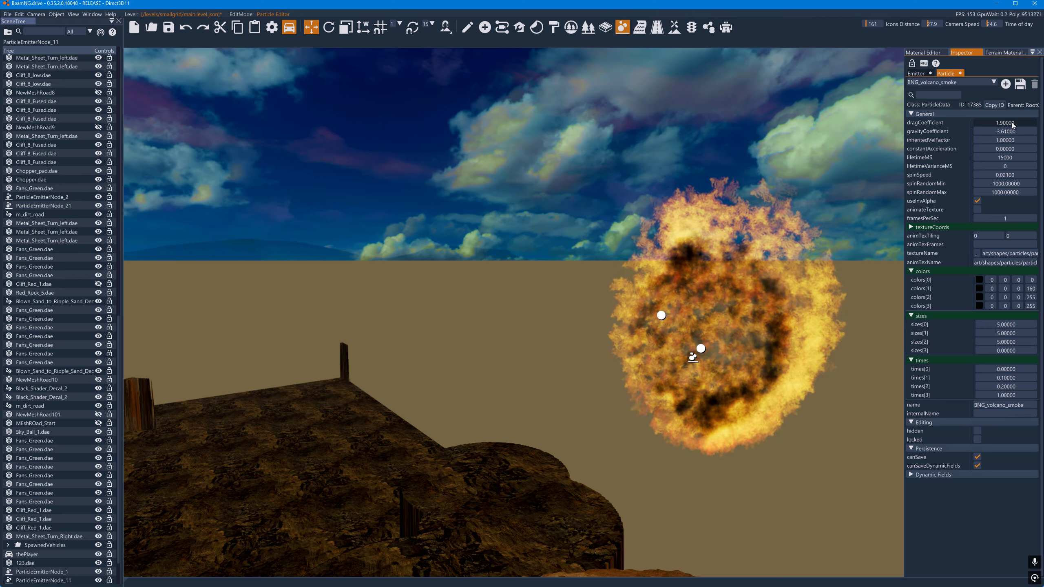
drag(1009, 124, 1011, 124)
- Set the emitter's ejectionVelocity to 5 and enable highResOnly, toggling that option off and on to compare the smoke
click(924, 74)
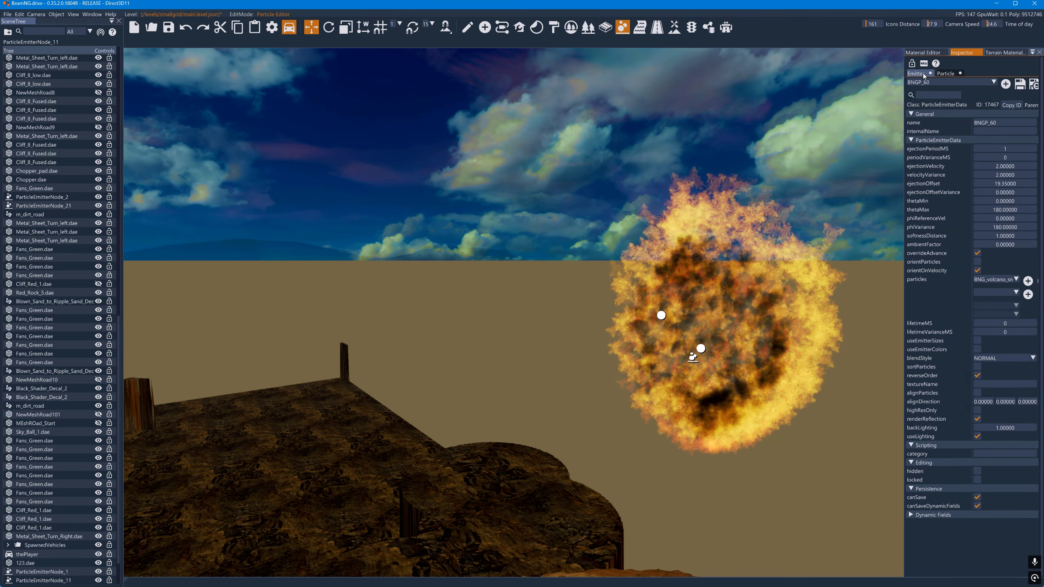
drag(1004, 165, 1014, 167)
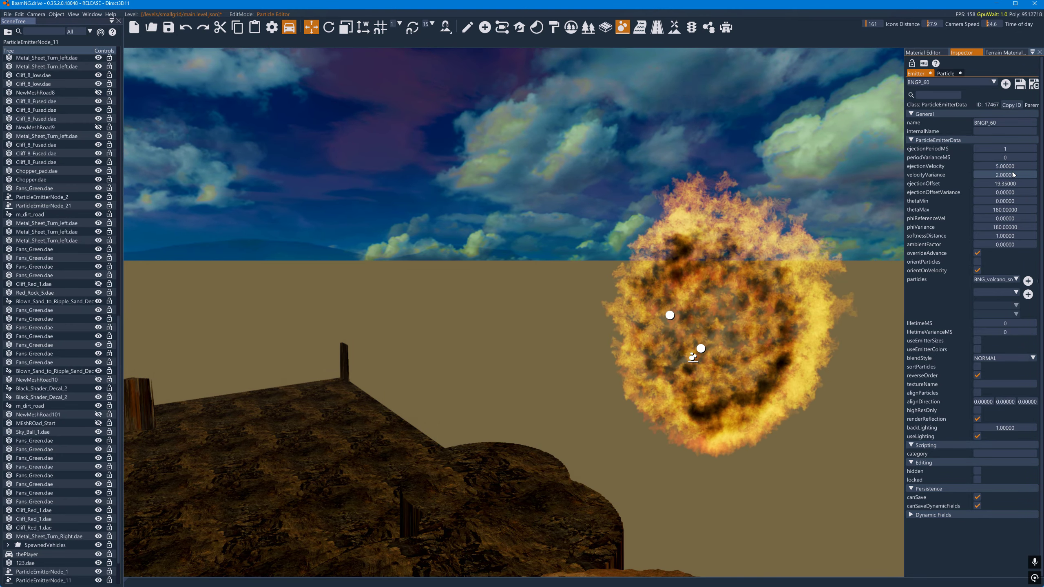
click(978, 411)
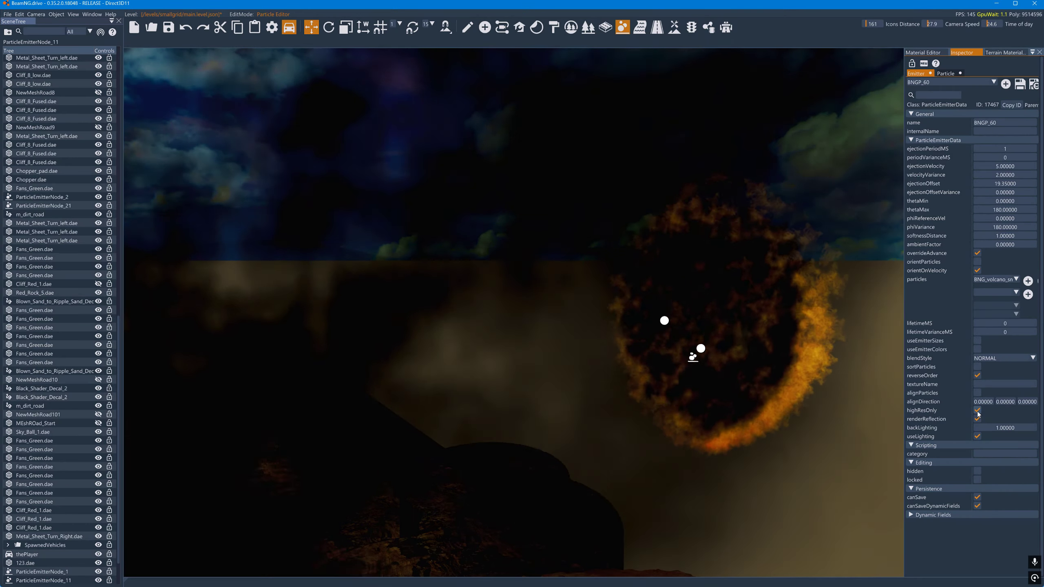
key(d)
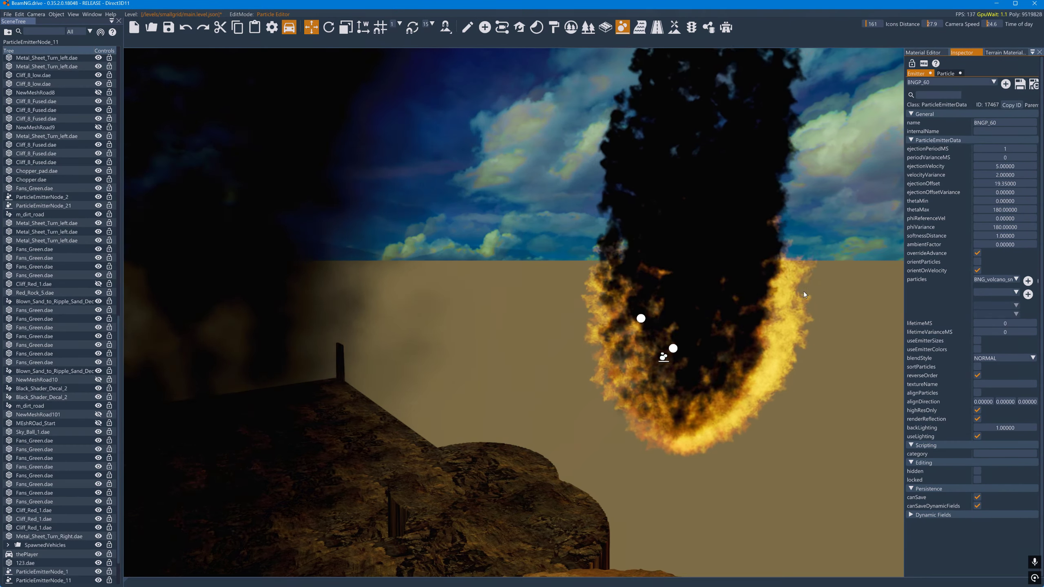
right_drag(806, 294, 784, 231)
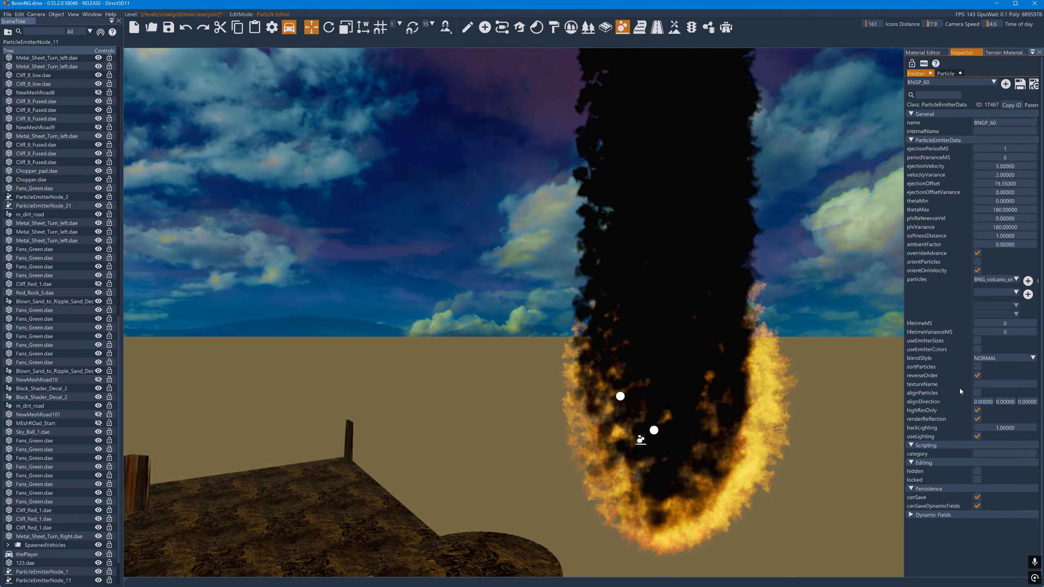
mouse_move(698, 132)
right_down()
mouse_move(695, 57)
mouse_move(709, 131)
right_up()
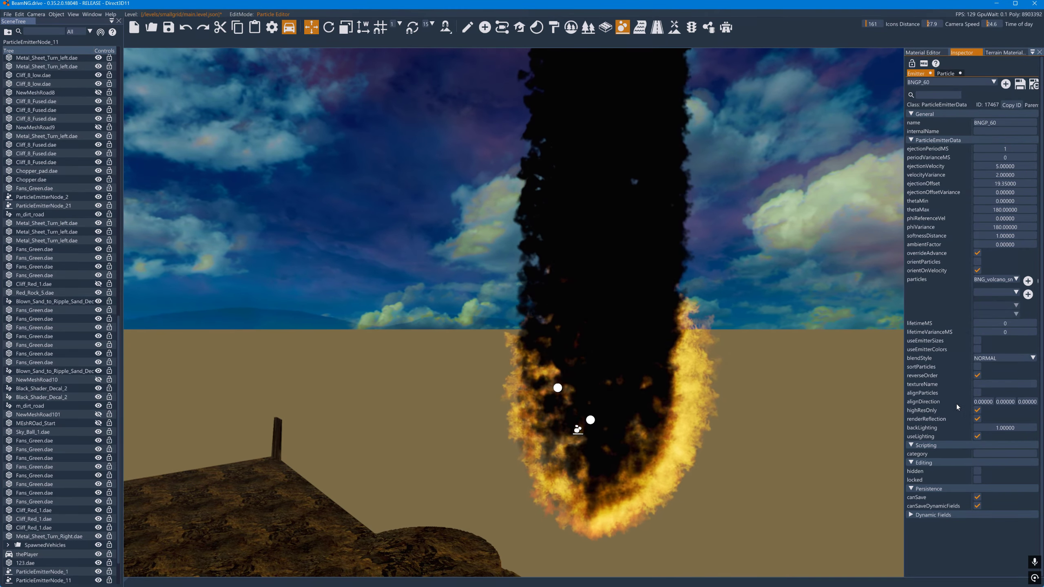
click(978, 410)
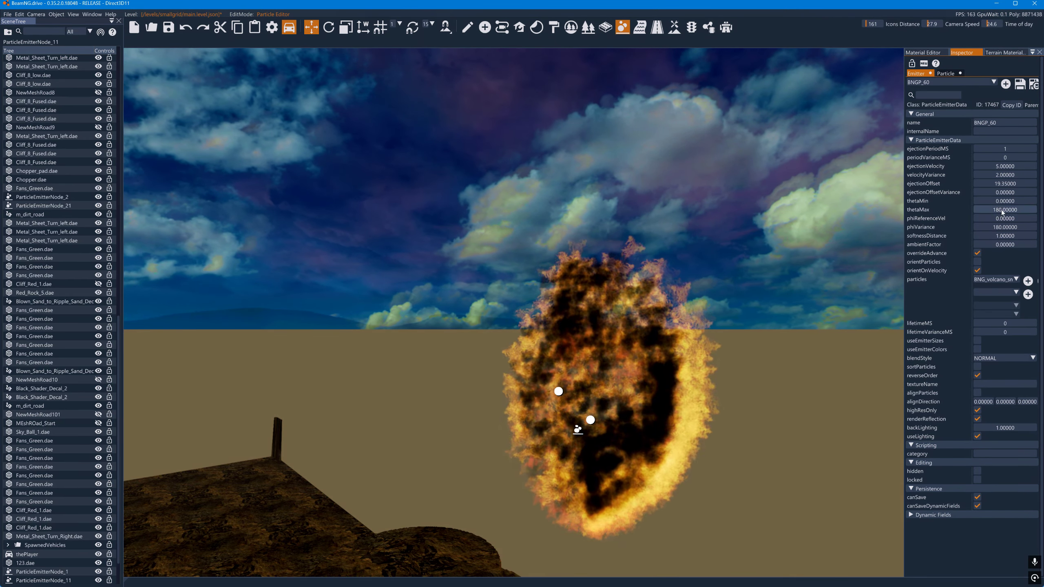
- Set the smoke particle's lifetimeMS to 5000 and reduce its dragCoefficient to 0.5
click(947, 74)
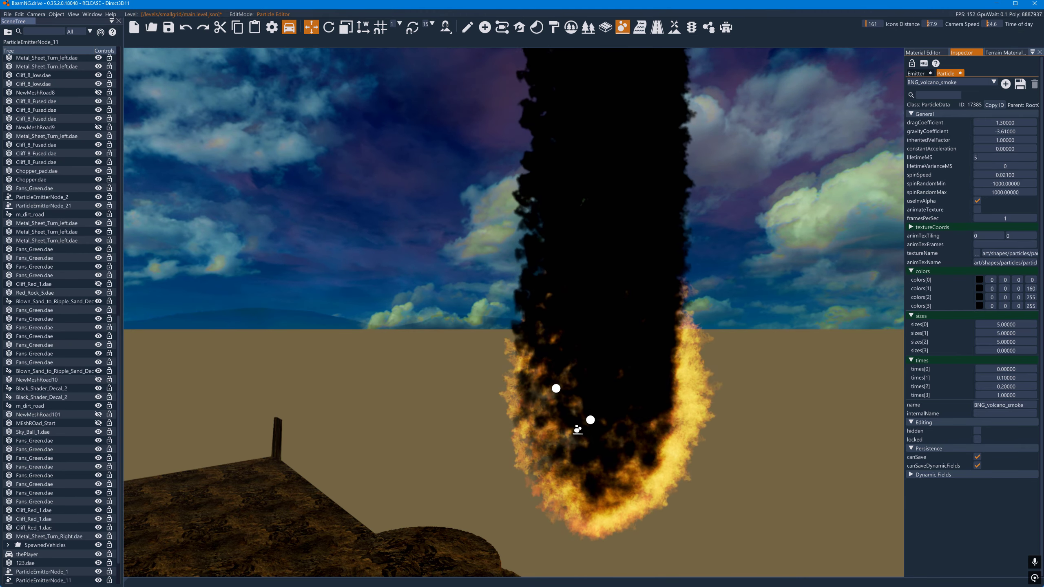
text(5000)
key(Return)
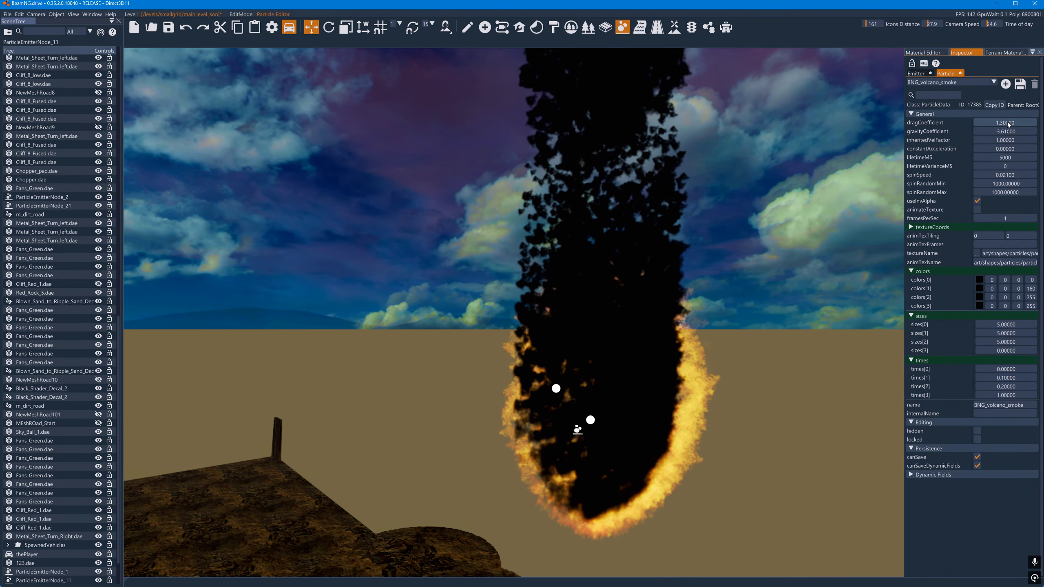
drag(1008, 121, 1005, 124)
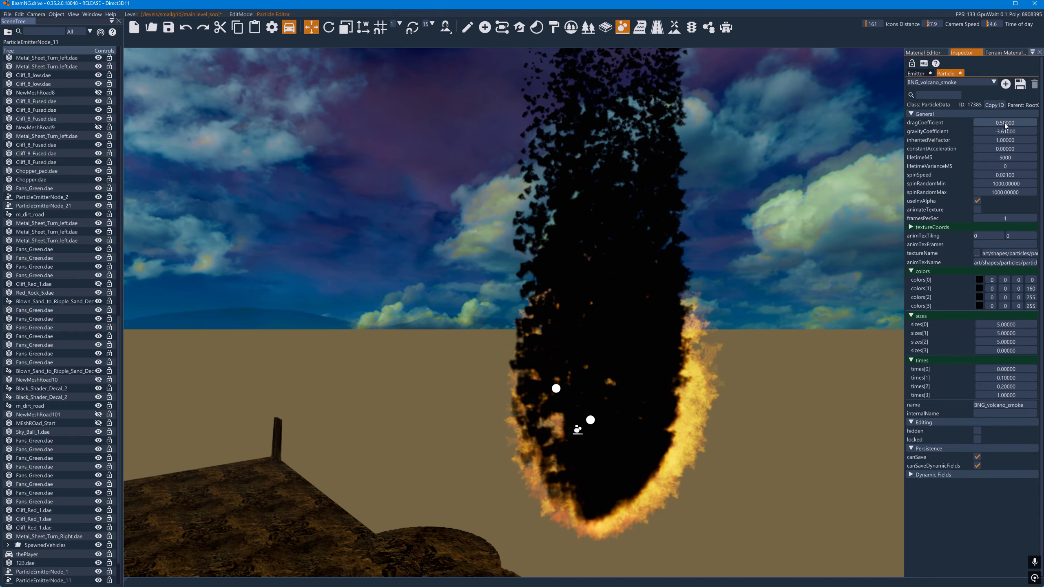
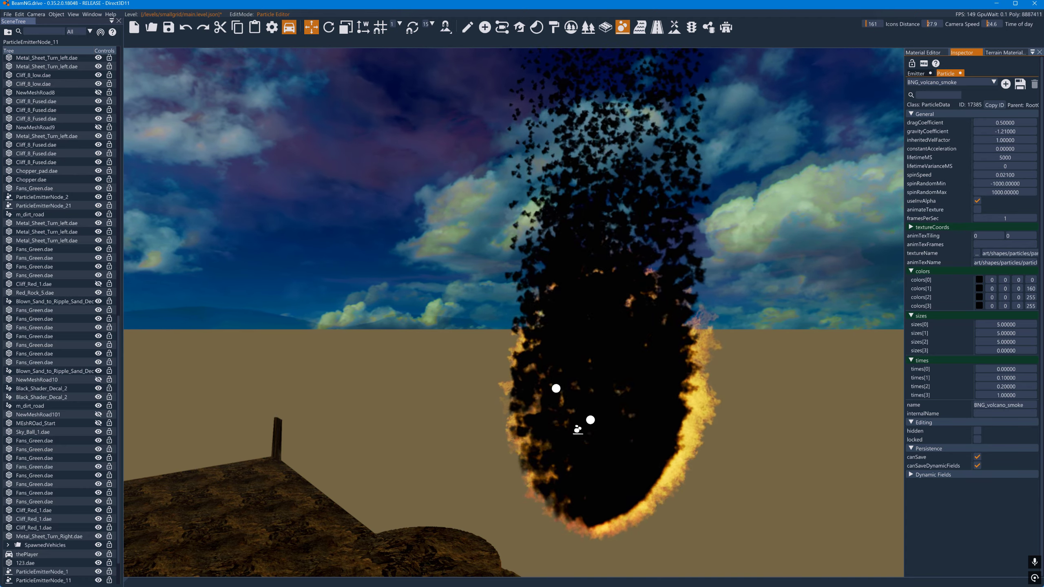
- Try an orange tint of 187, 66, 14 for the smoke particle's colors[1]
click(979, 288)
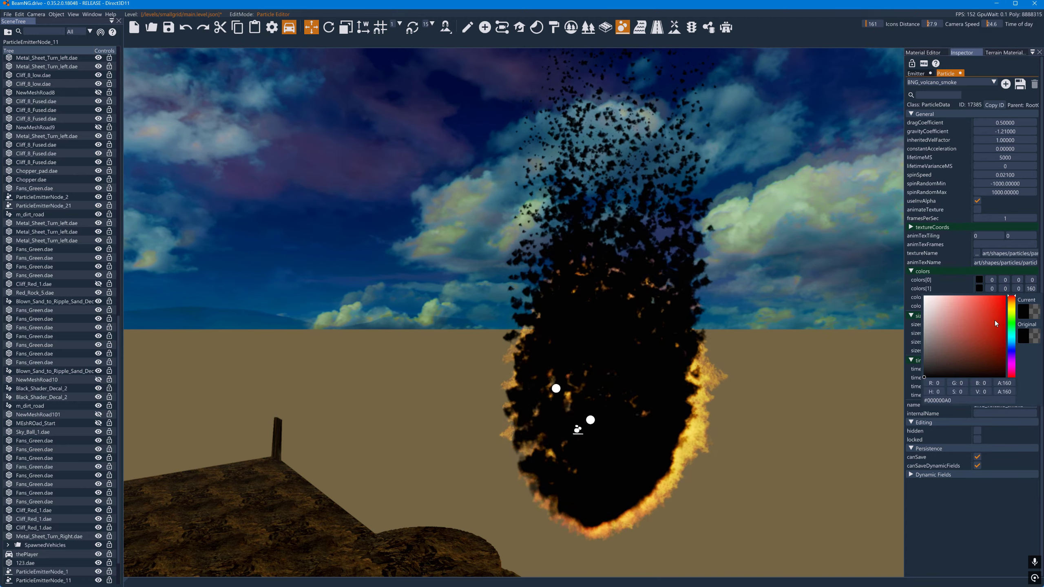
click(998, 320)
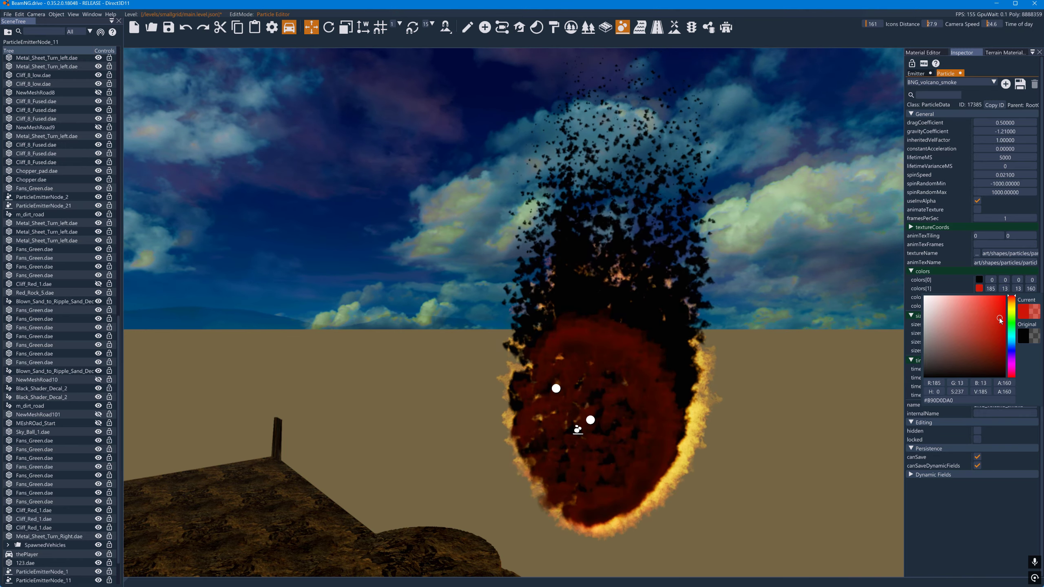
click(1010, 300)
click(925, 248)
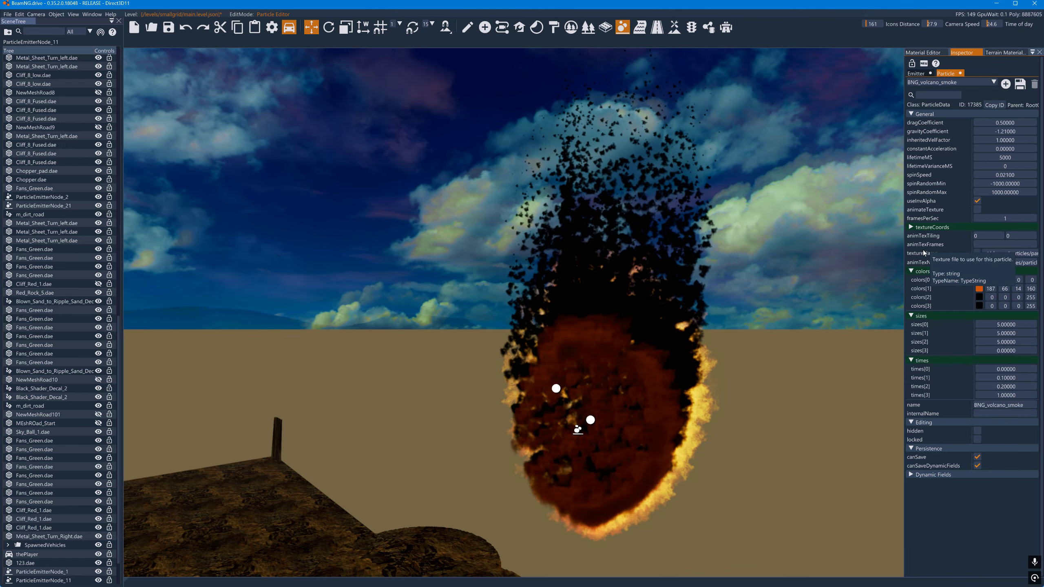
- Try out the colour choices for colors[2] and colors[0] of the smoke particle
click(980, 297)
drag(989, 318, 923, 387)
click(936, 295)
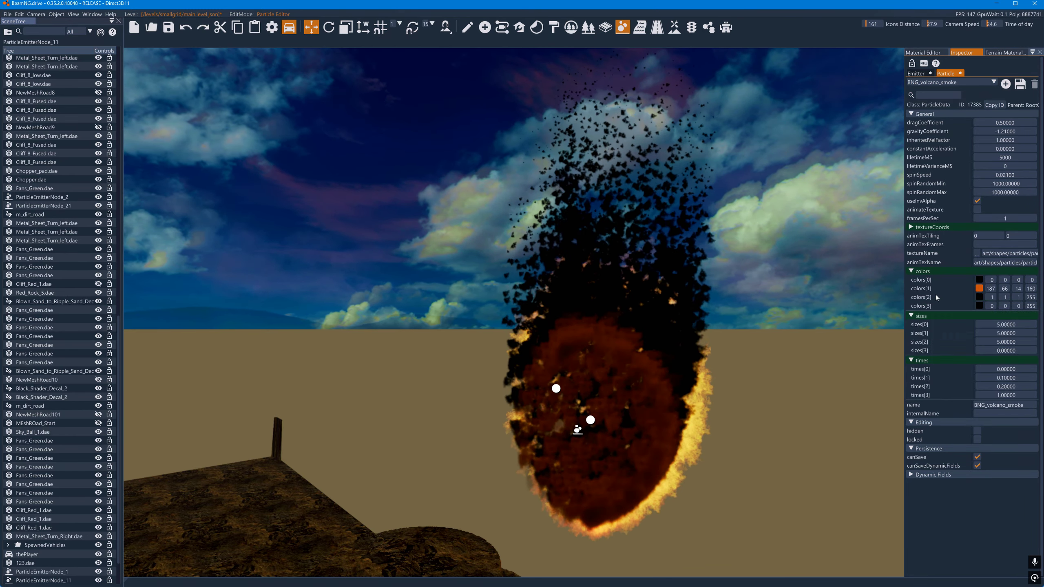
click(982, 281)
click(1010, 300)
mouse_move(995, 302)
mouse_down()
mouse_move(1010, 278)
mouse_move(891, 329)
mouse_move(878, 376)
mouse_up()
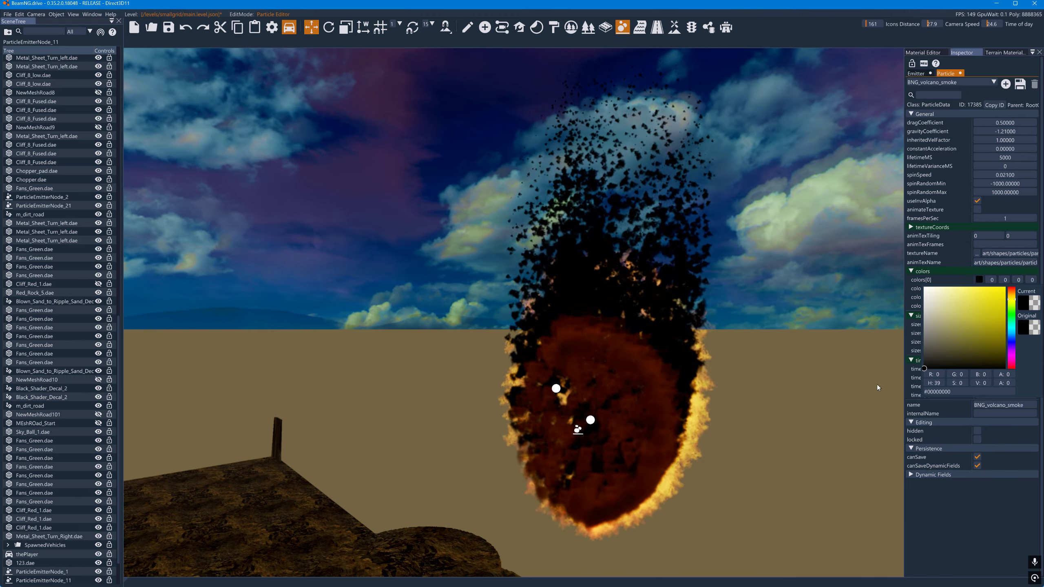
click(877, 362)
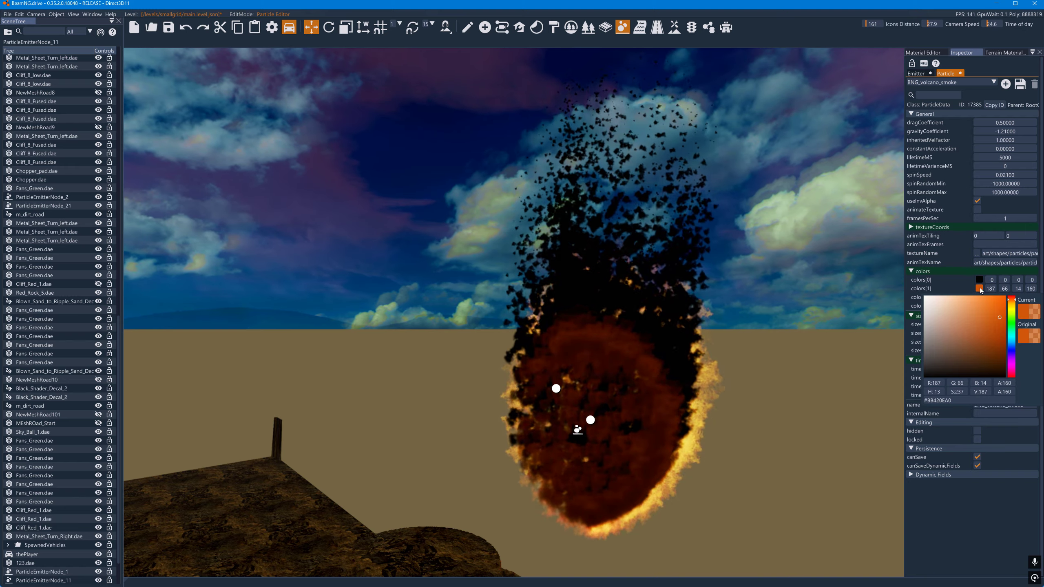
- Change the smoke particle's colors[1] to pure red with RGB 255, 0, 0
click(979, 288)
mouse_move(1013, 311)
mouse_down()
mouse_move(1012, 295)
mouse_move(988, 318)
mouse_move(978, 310)
mouse_move(1033, 286)
mouse_up()
click(932, 291)
click(981, 289)
click(973, 277)
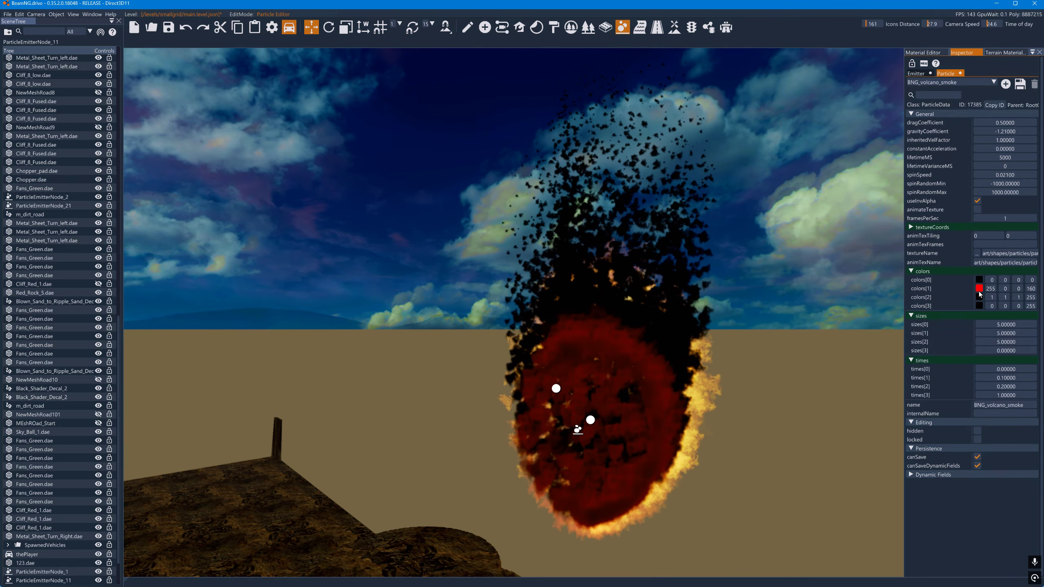
- Change the smoke particle's colors[2] to a brown tone with RGB 108, 85, 62
click(980, 297)
click(1010, 310)
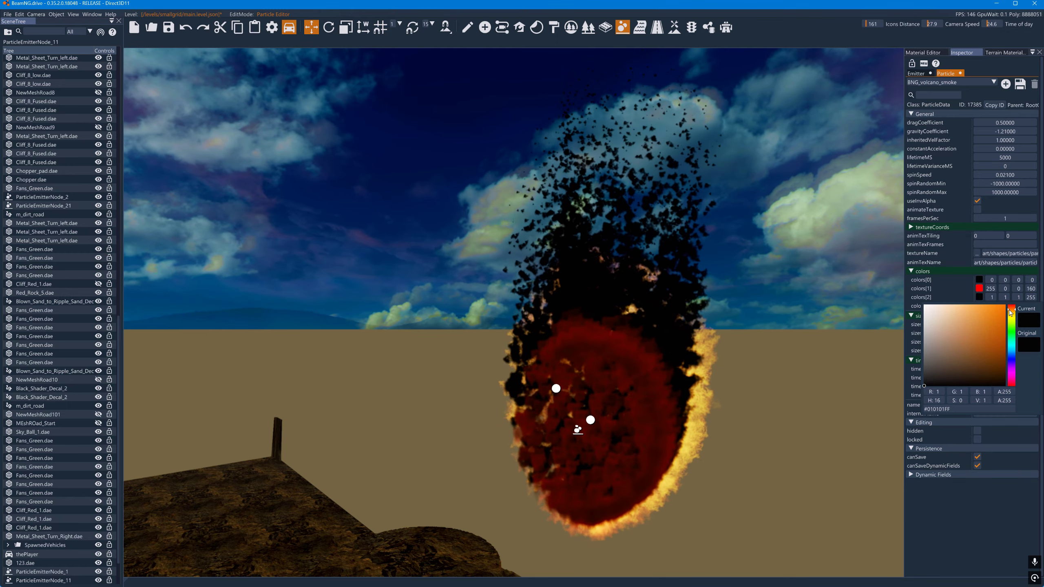
mouse_move(986, 315)
mouse_down()
mouse_move(980, 337)
mouse_move(957, 352)
mouse_up()
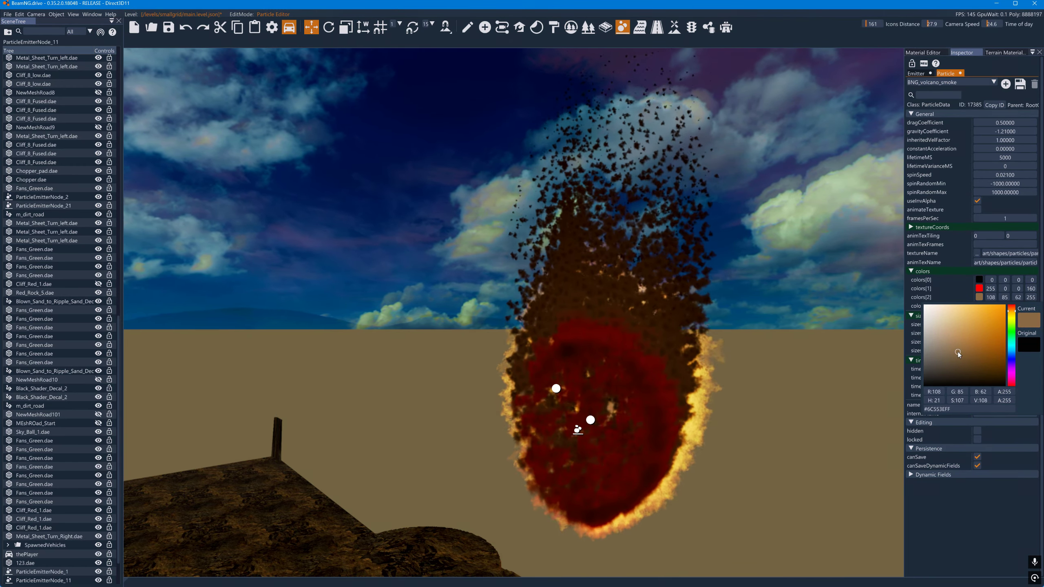
click(963, 295)
- Set the alpha of colors[0] to 62, times[1] to 0.2 and times[2] to 0.5 for the smoke particle
click(978, 308)
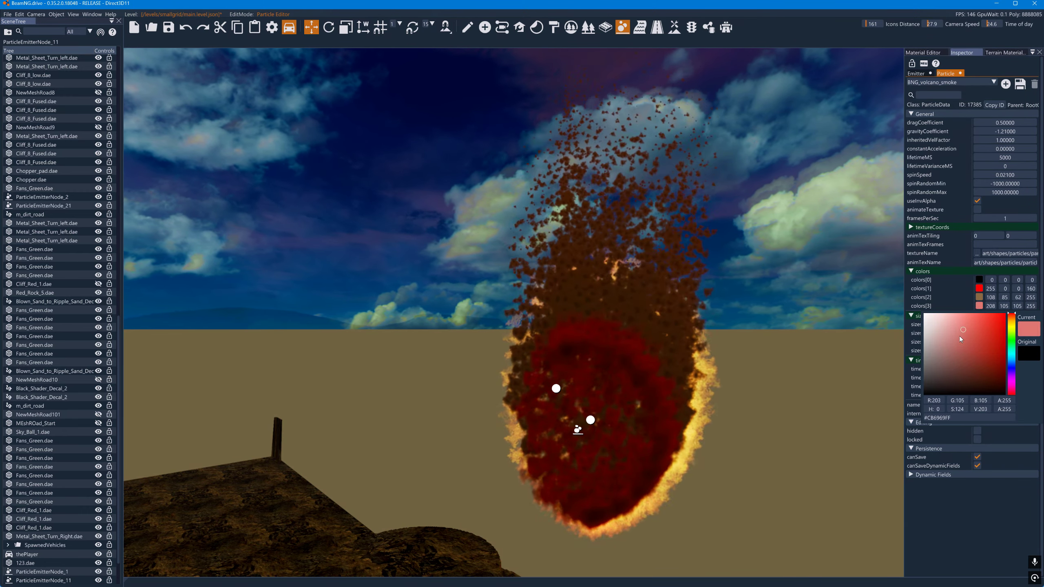
click(1024, 289)
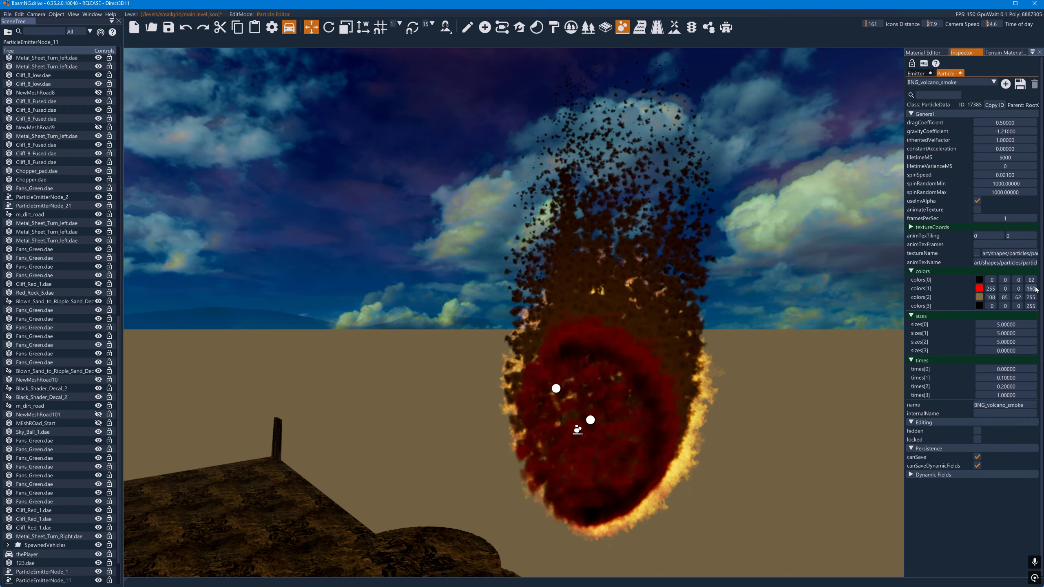
drag(977, 288, 1042, 290)
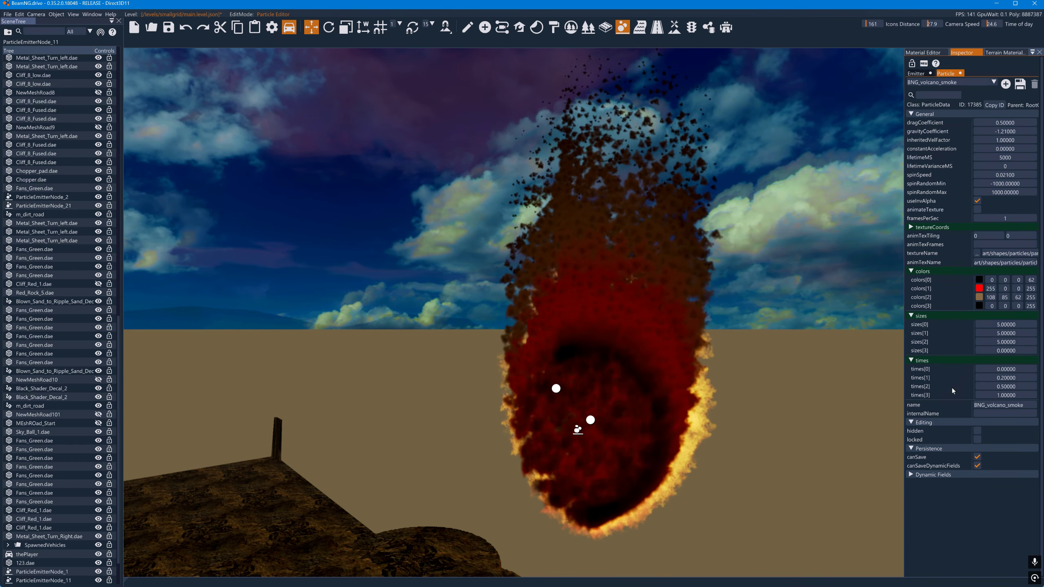
- Enable orientParticles on the BNGP_60 emitter and adjust its softnessDistance to 0.4
click(916, 73)
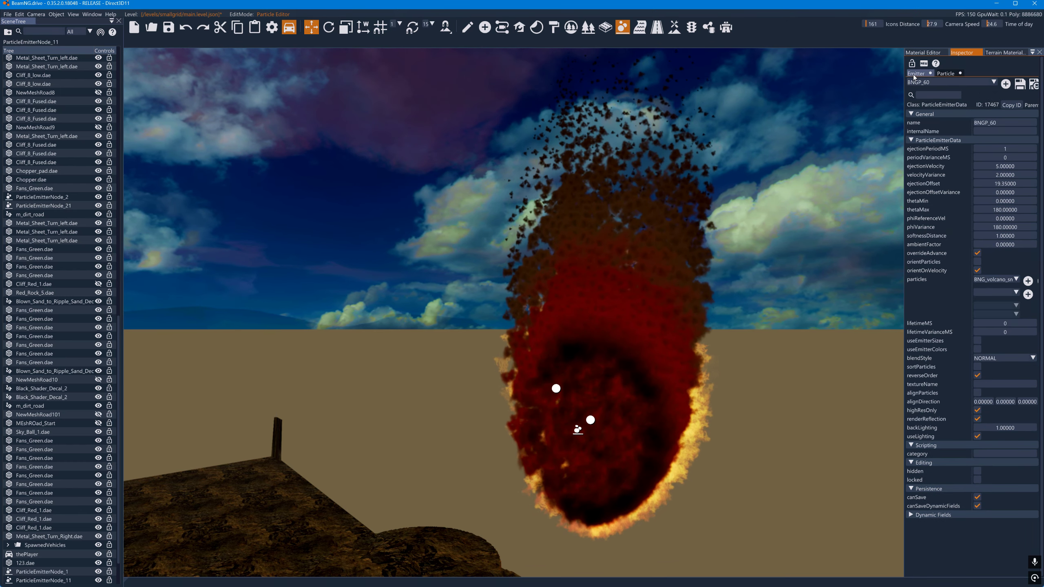
click(978, 262)
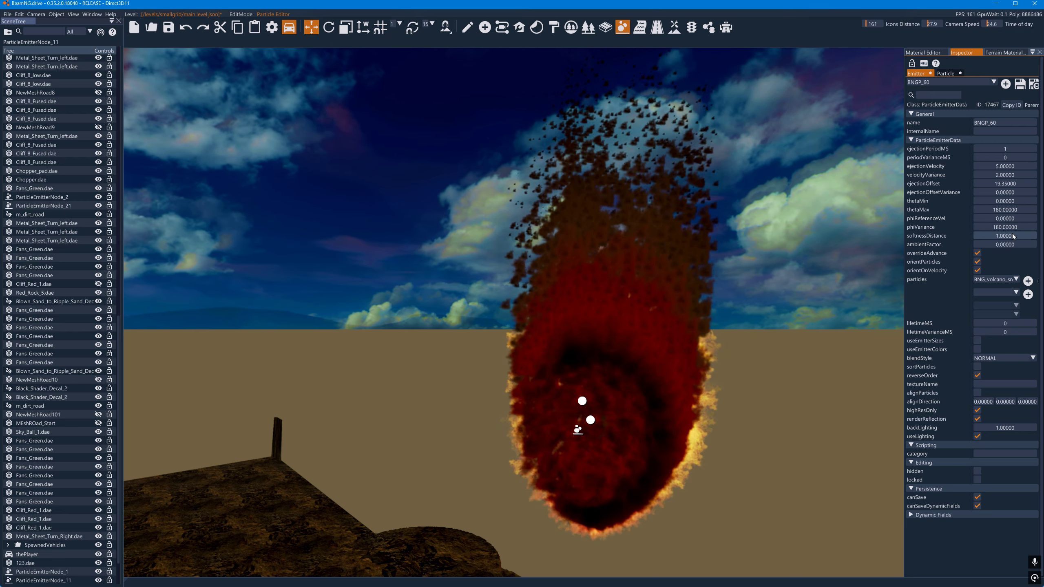
drag(1011, 235, 1017, 236)
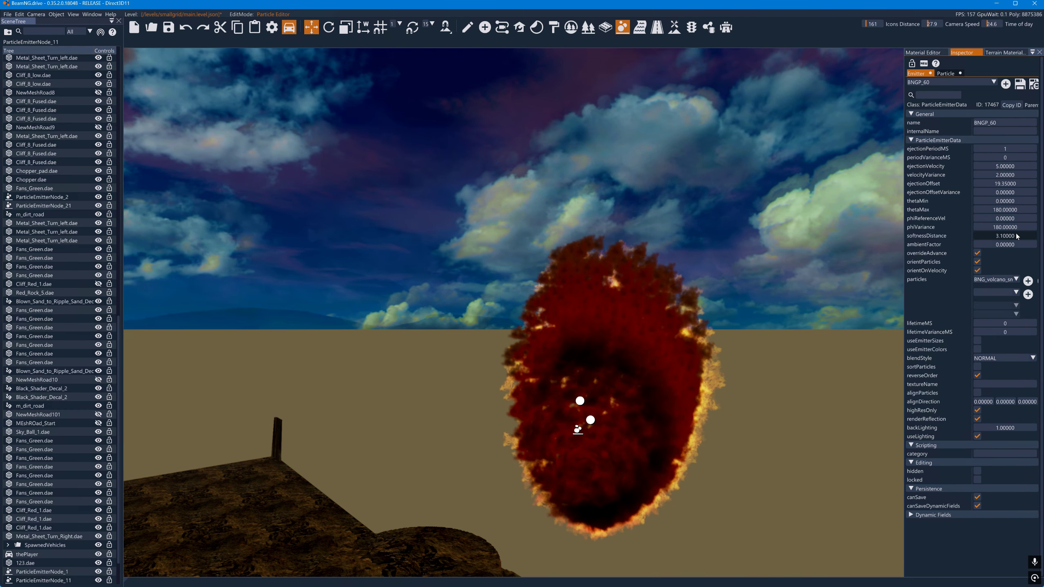
drag(1013, 236, 1015, 237)
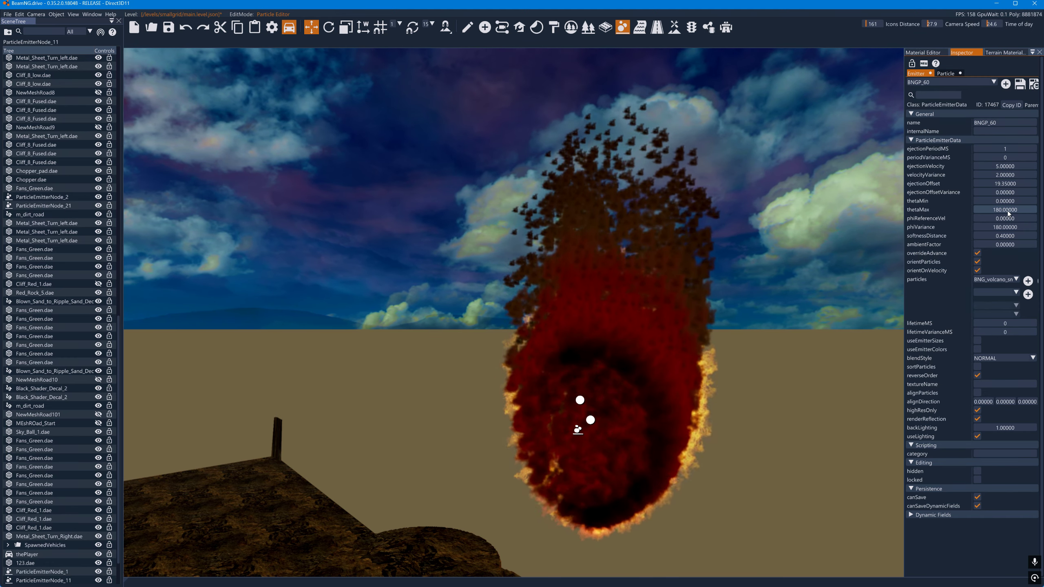
- Reduce the emitter's thetaMax to 85.9 and disable both orientParticles and orientOnVelocity
drag(1008, 212, 1002, 213)
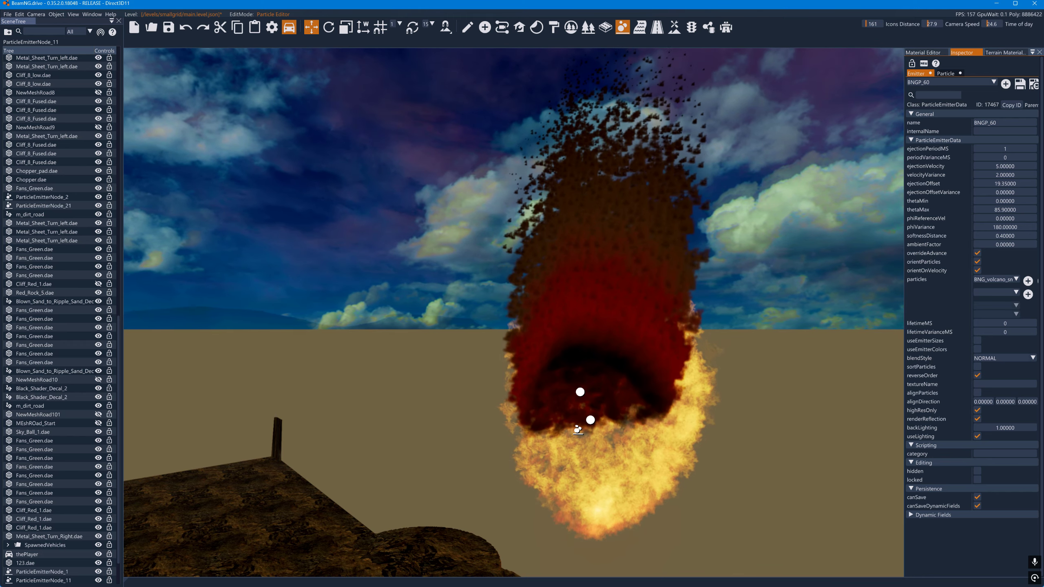
click(978, 262)
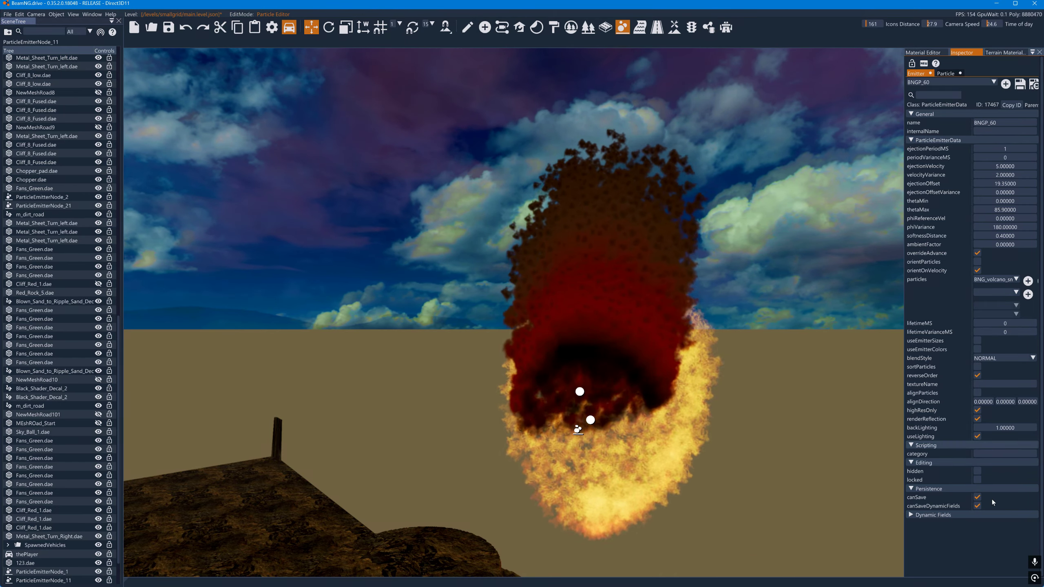
click(979, 270)
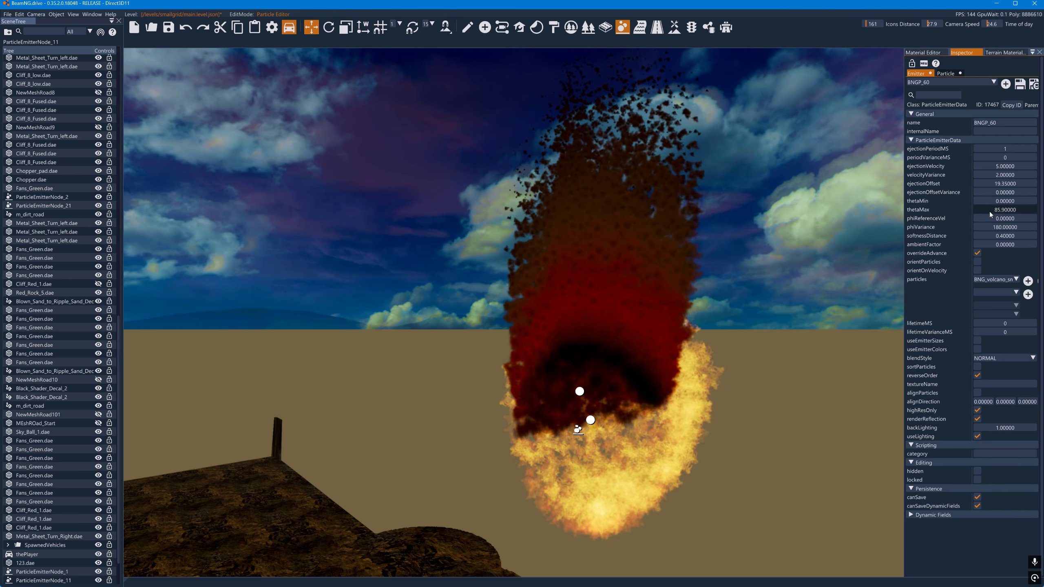
- Set the emitter's thetaMax to 180
click(1005, 210)
text(180)
key(Return)
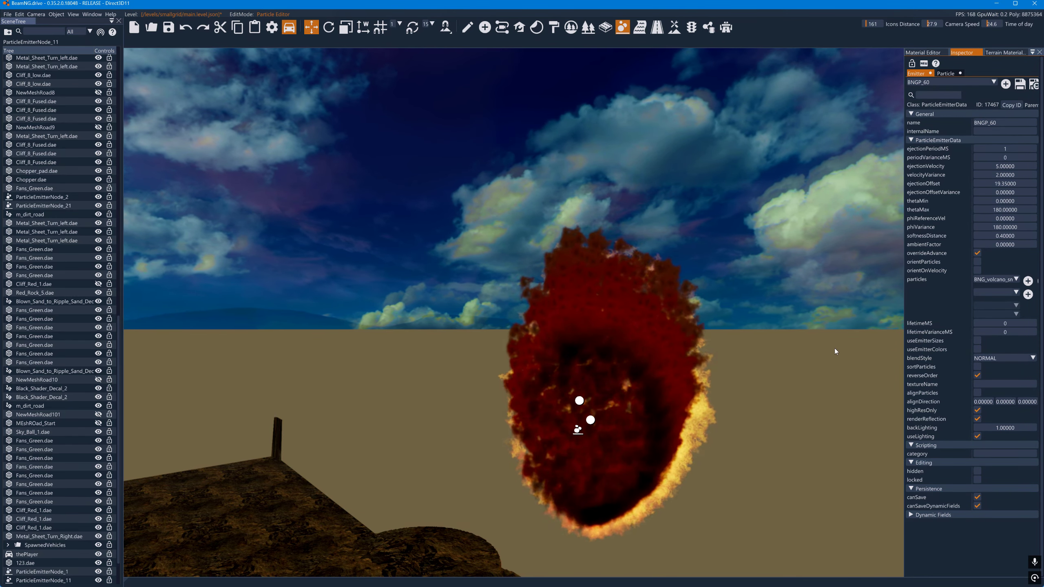
- Disable reverseOrder on the smoke emitter while viewing both fireballs from another side
right_drag(834, 340, 651, 342)
key(d)
key(s)
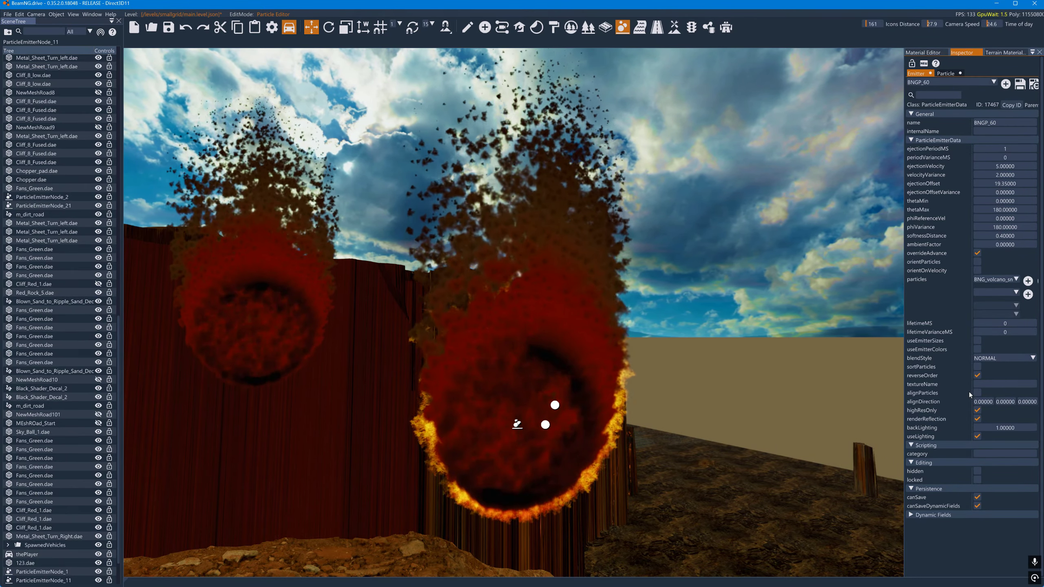
click(978, 377)
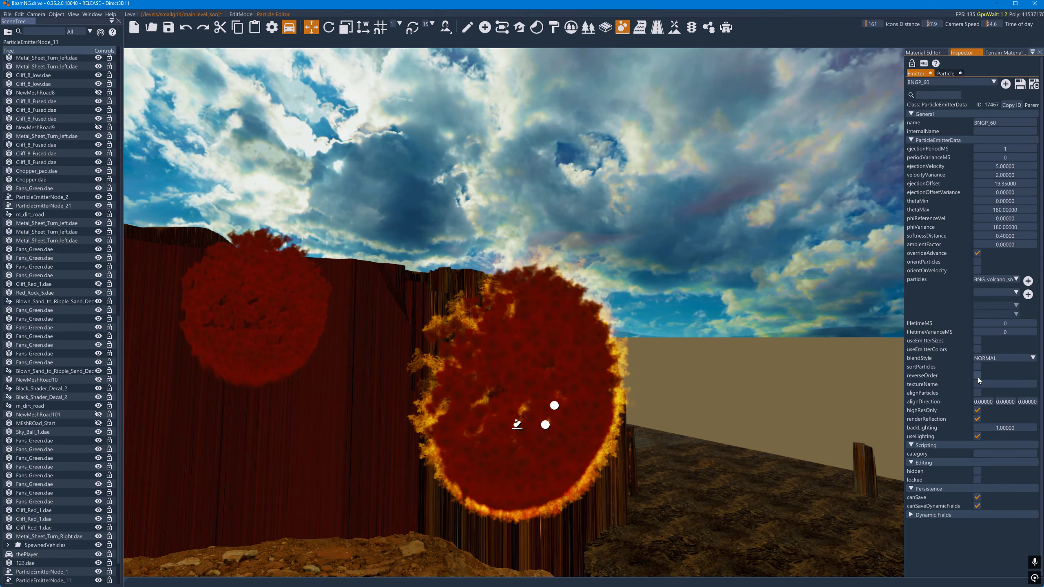
- Move ParticleEmitterNode_11 around the fire emitter in several directions, ending at about X -1163, Y 764.8, Z 150.3
key(a)
mouse_move(667, 419)
right_down()
mouse_move(723, 417)
mouse_move(668, 418)
right_up()
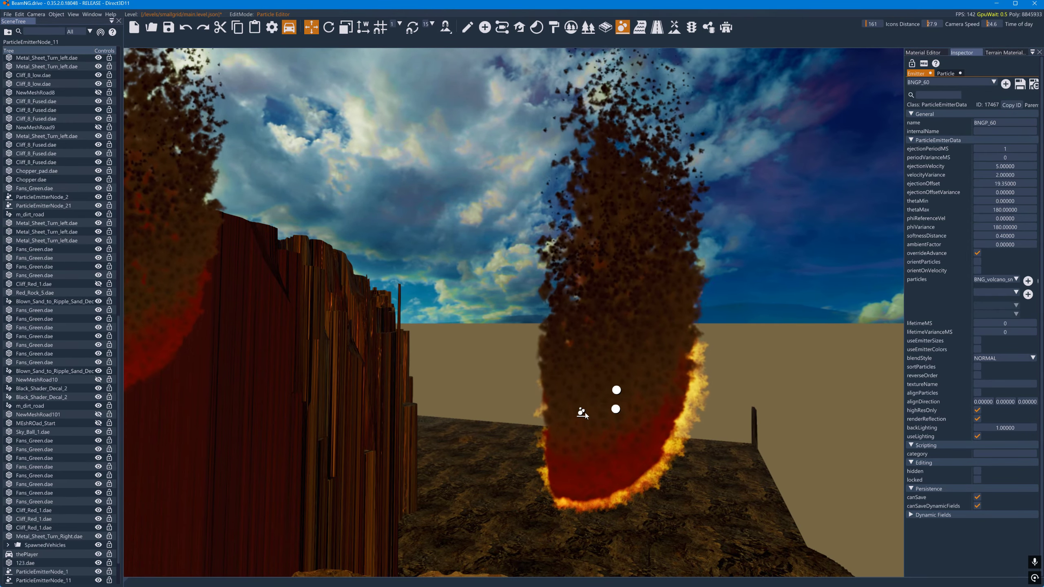
click(467, 27)
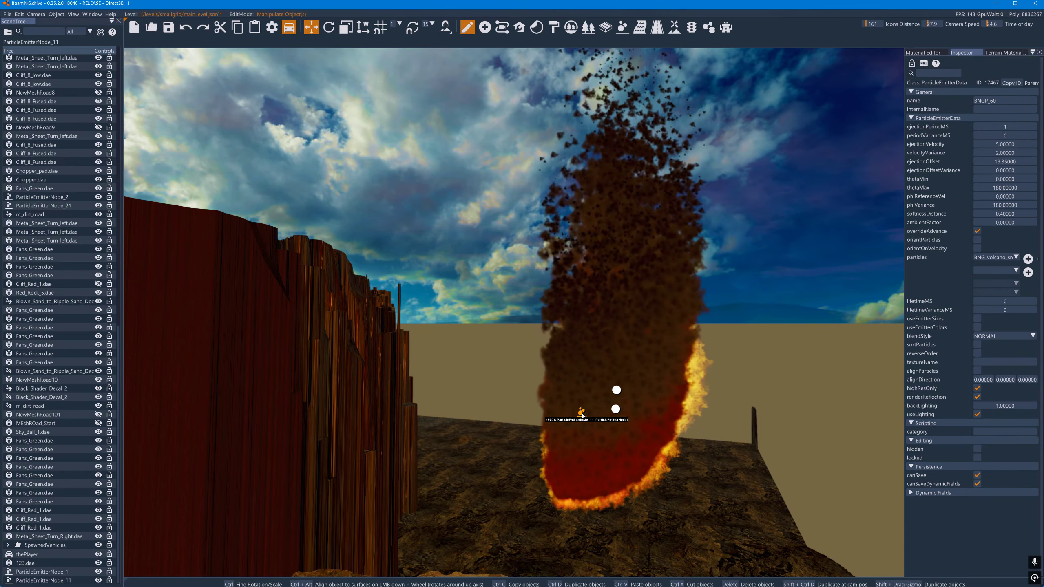
click(581, 413)
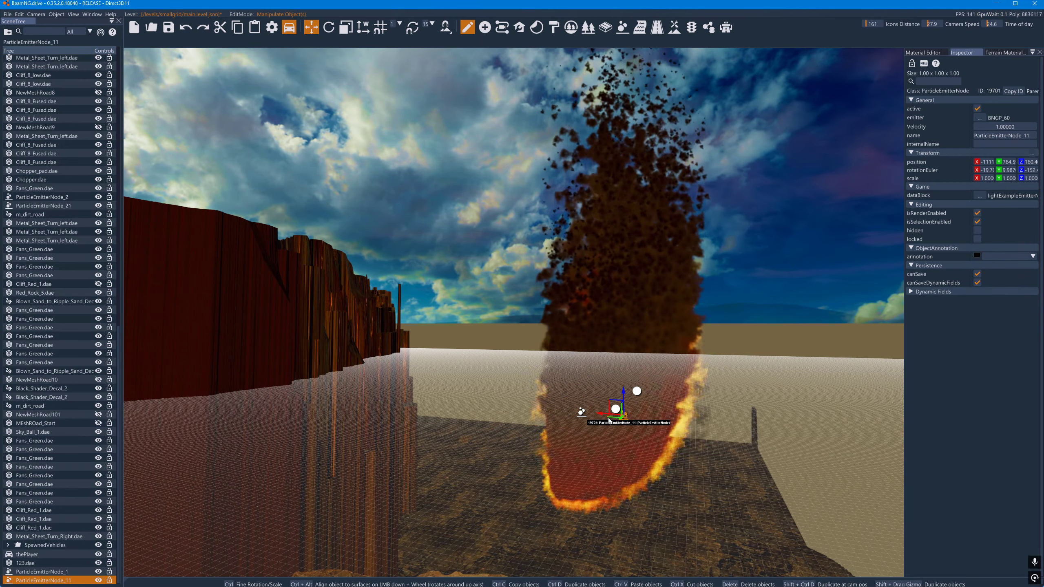
right_drag(609, 421, 748, 432)
key(a)
key(s)
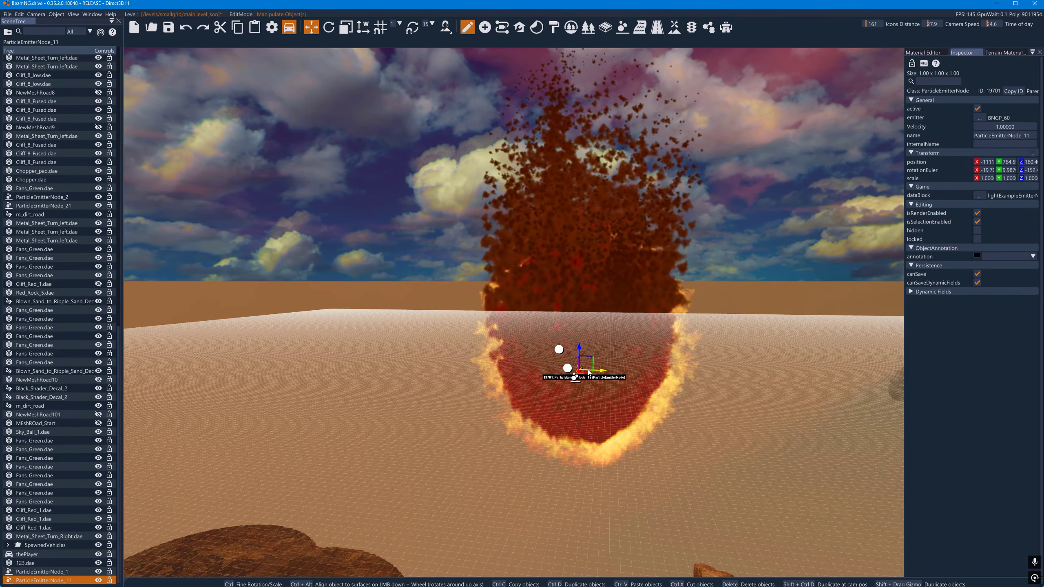
drag(581, 351, 660, 323)
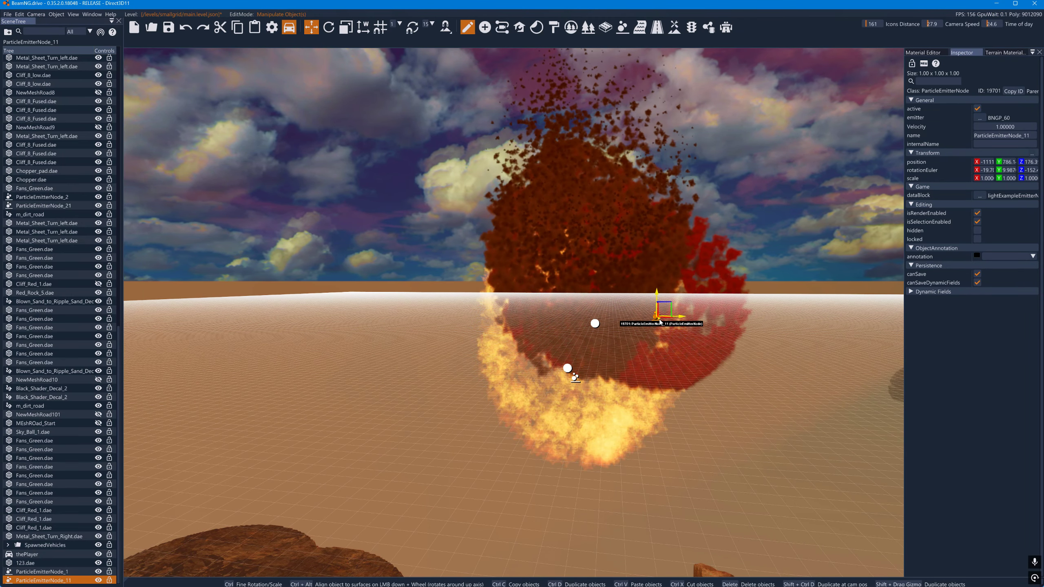
drag(676, 321, 669, 321)
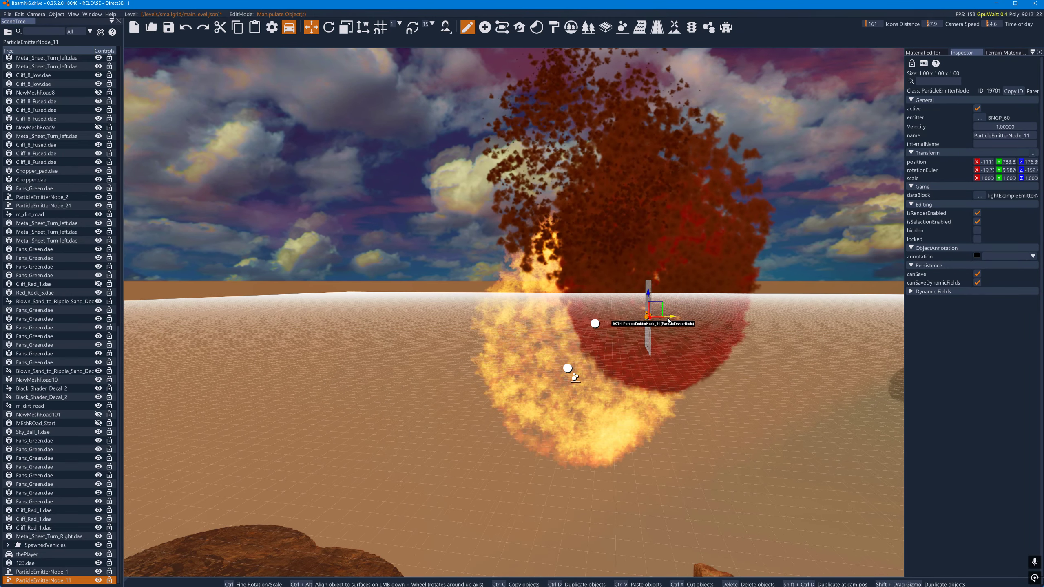
drag(589, 299, 590, 387)
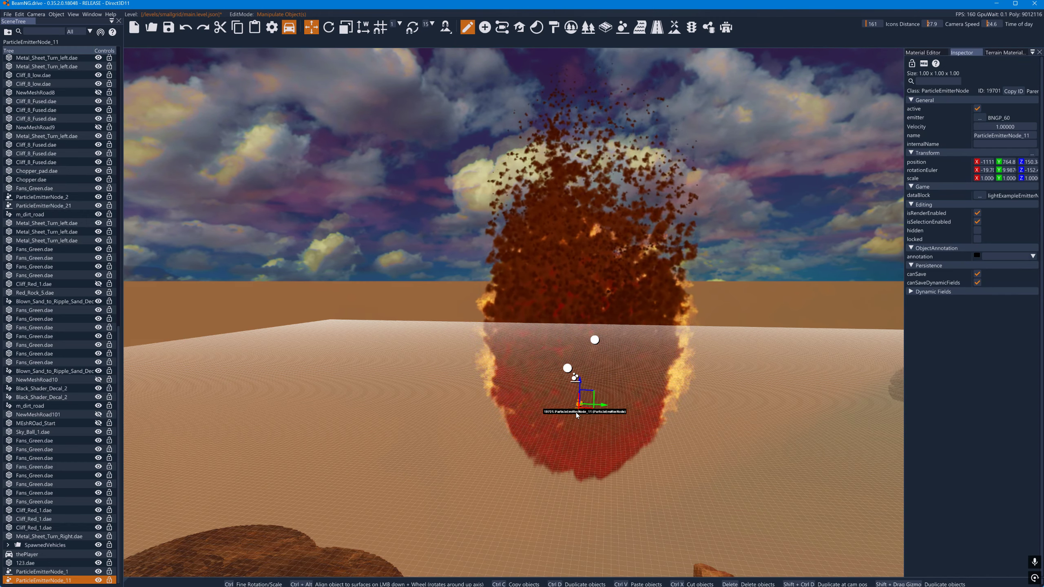
drag(583, 409, 589, 376)
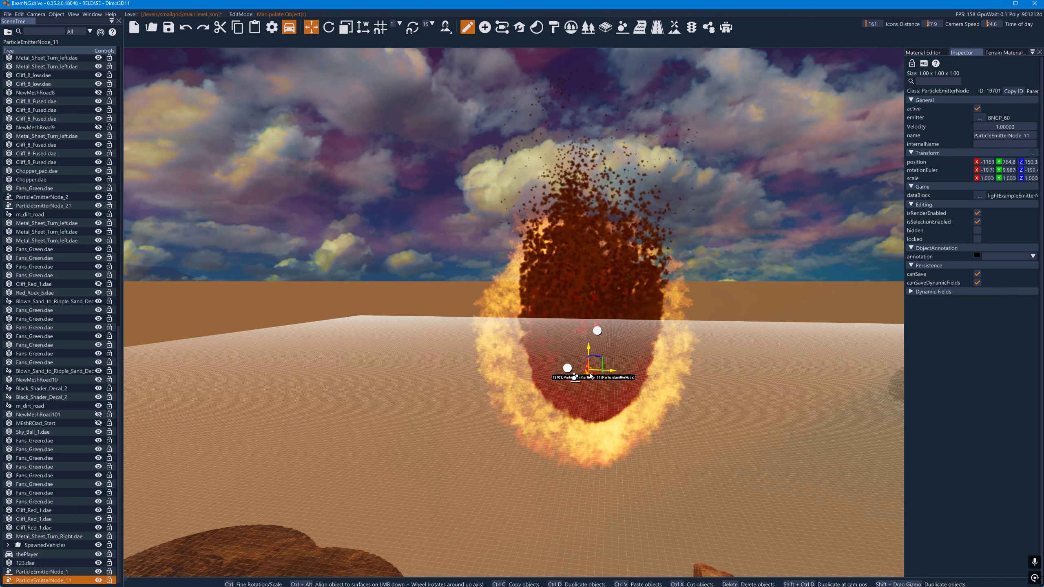
- Deselect the emitter node and load the BNGP_60 emitter for editing in the Particle Editor
click(923, 52)
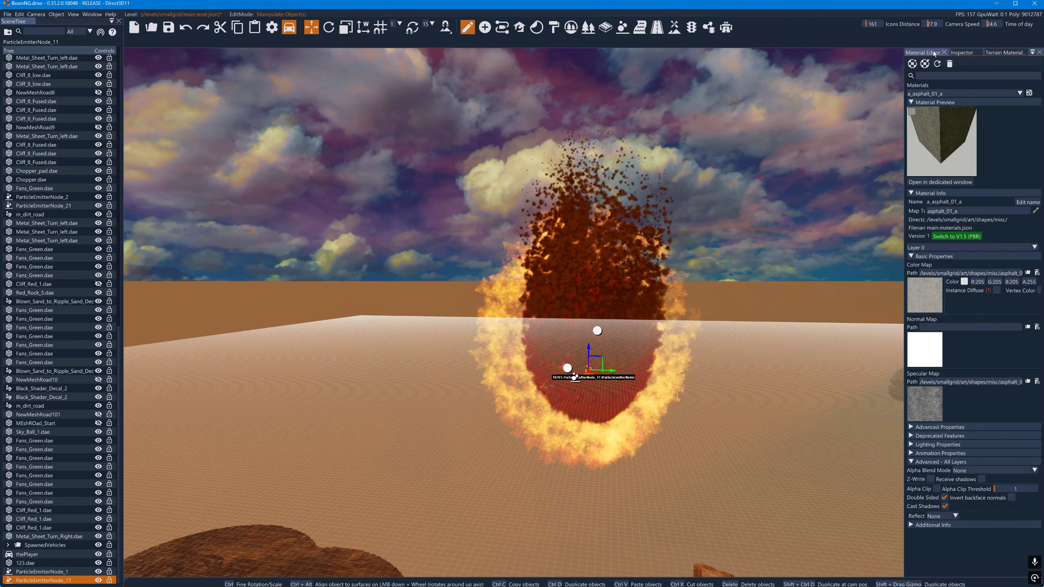
click(964, 52)
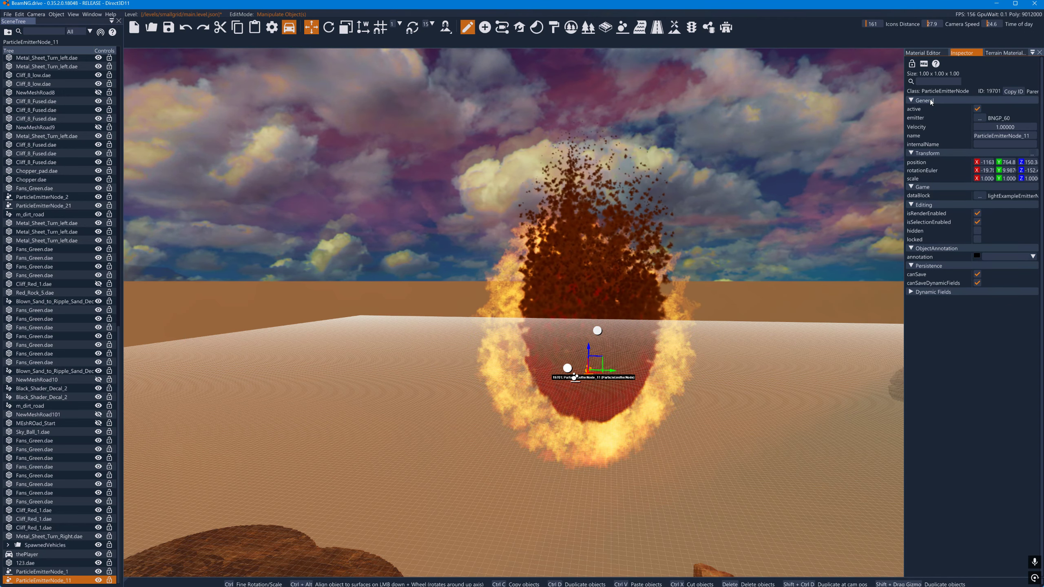
click(772, 188)
click(623, 27)
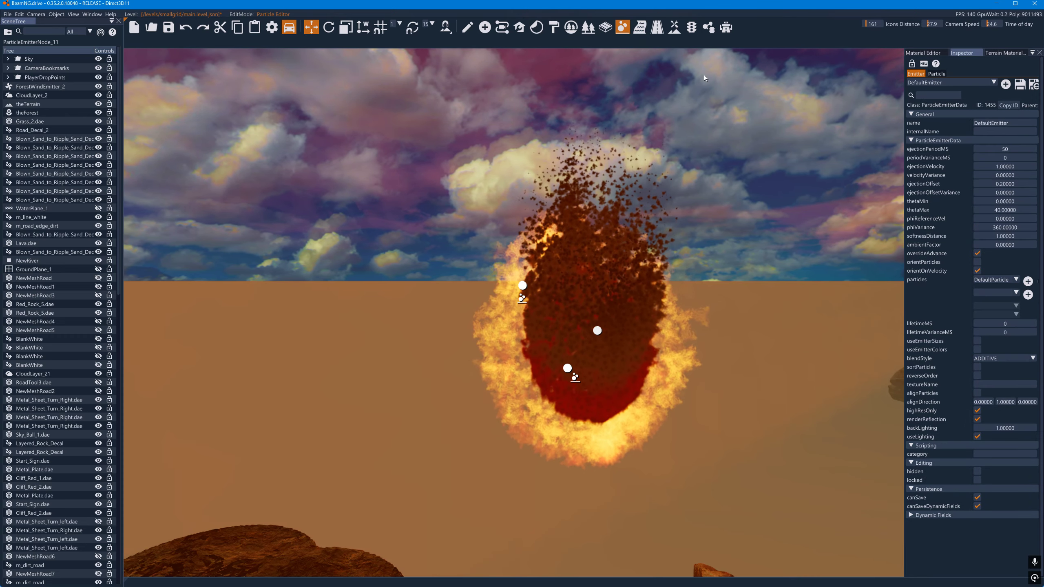
click(952, 84)
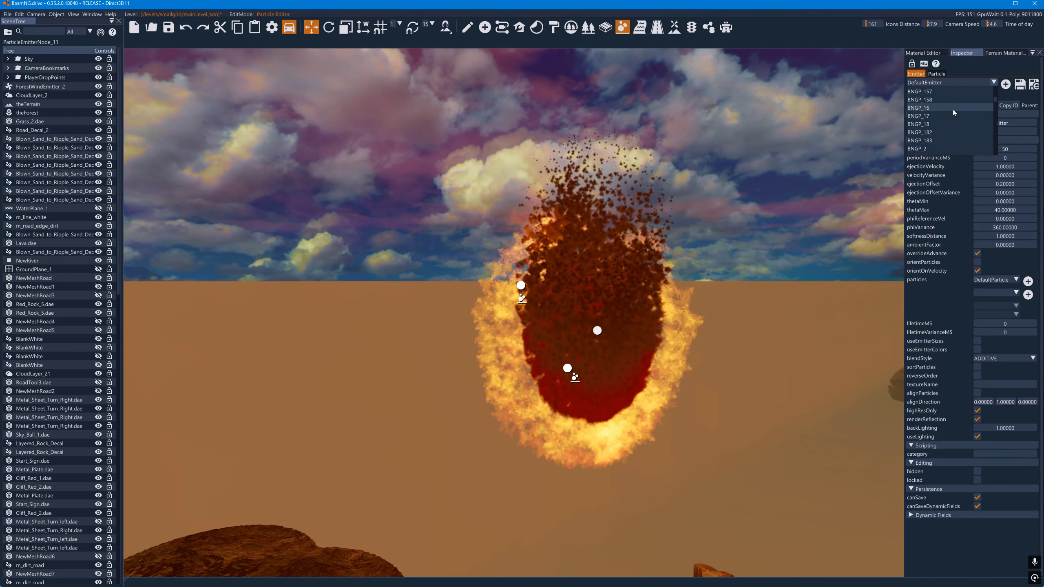
scroll(953, 110, down, 4)
scroll(955, 119, down, 5)
click(954, 119)
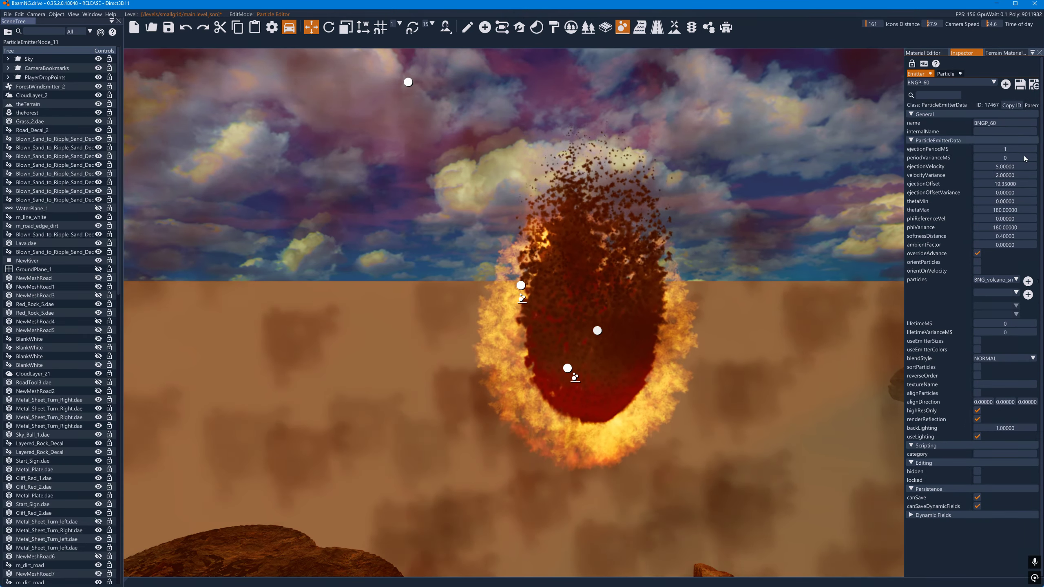
- Move ParticleEmitterNode_1 over to the smoke fireball so the fire and smoke overlap, at about X -1156, Y 764.3
key(s)
key(d)
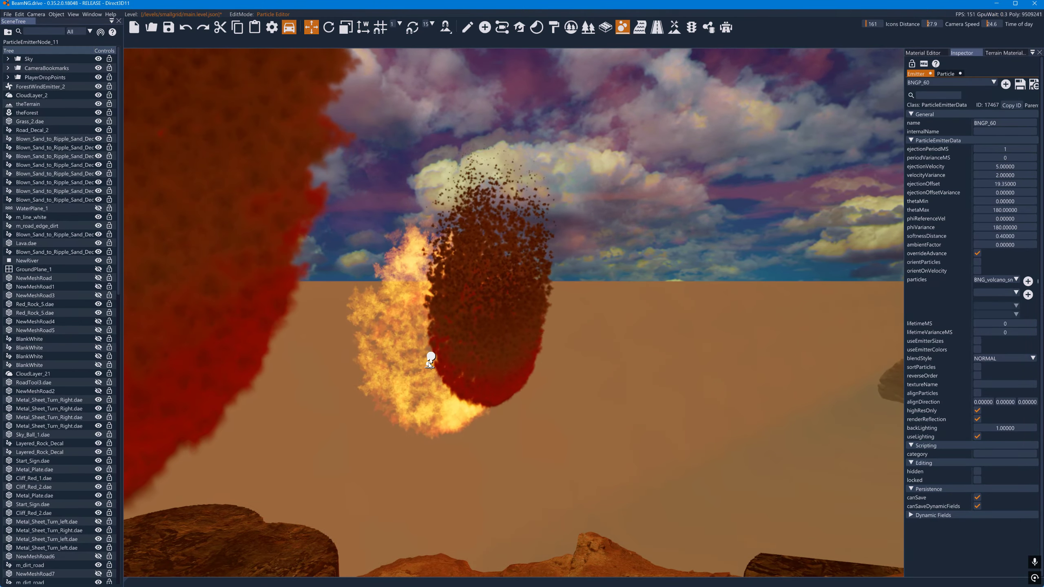
key(d)
right_drag(471, 345, 399, 357)
key(a)
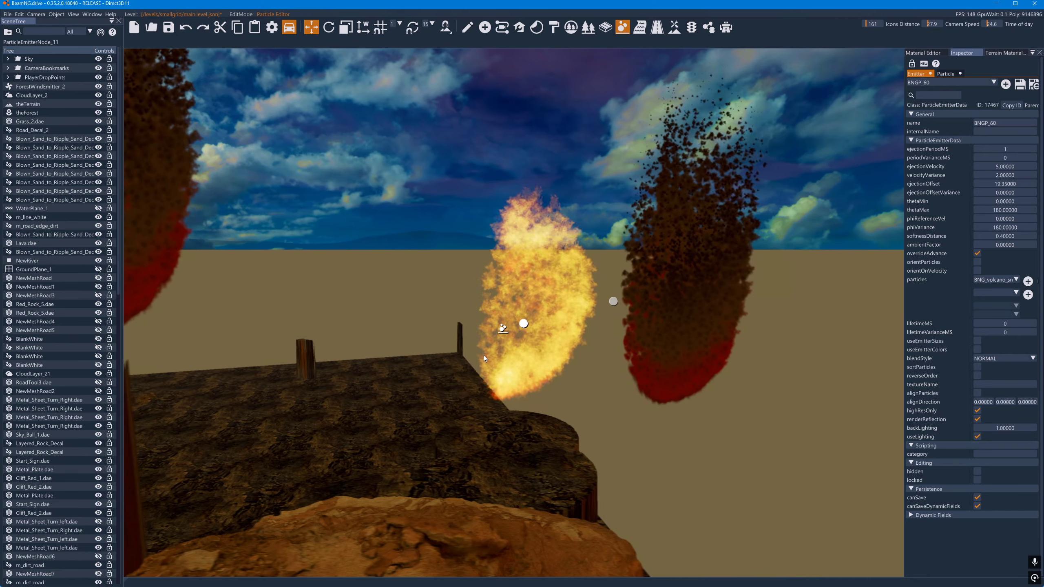
click(502, 331)
mouse_move(502, 336)
mouse_down()
mouse_move(468, 333)
mouse_move(510, 329)
mouse_move(501, 333)
mouse_up()
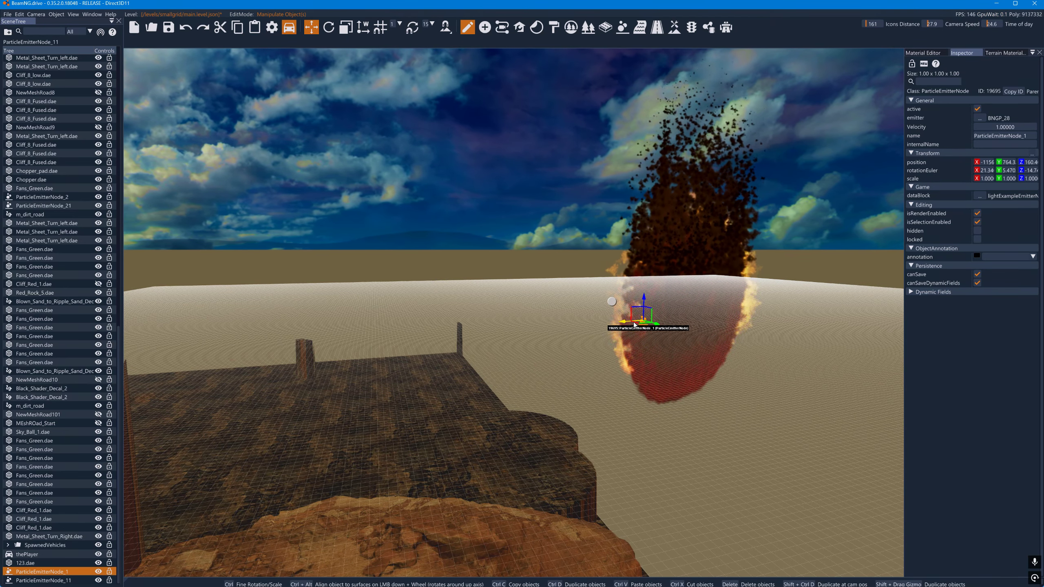
- Load the BNGP_60 emitter in the Particle Editor and open its BNG_volcano_smoke particle for editing
click(938, 57)
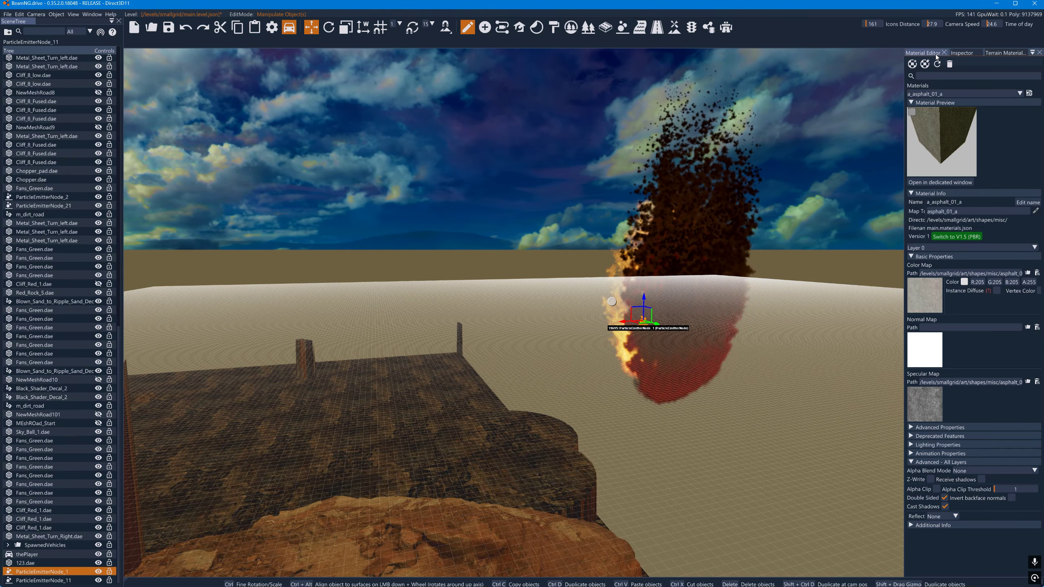
click(962, 53)
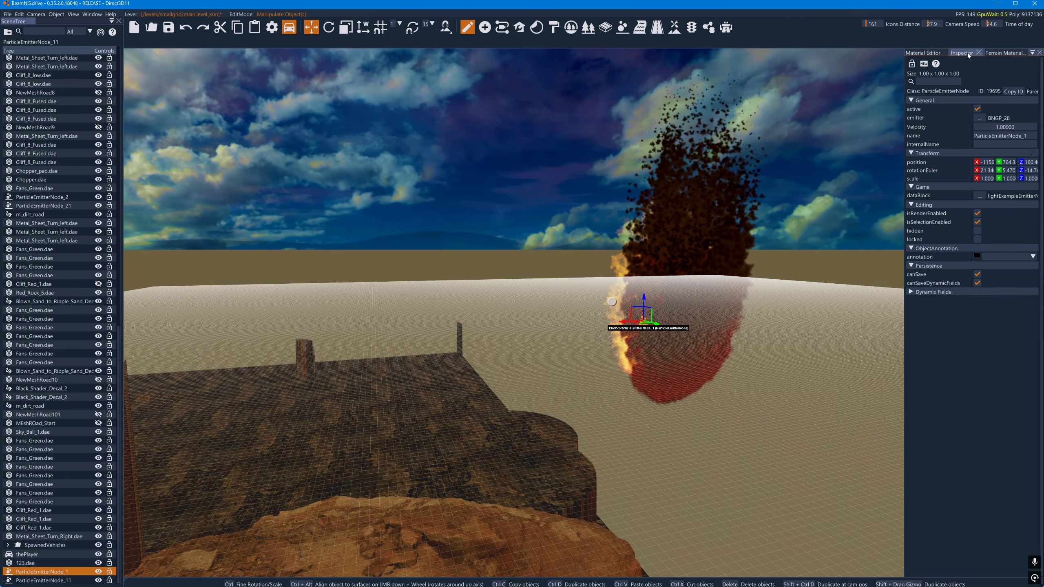
click(622, 28)
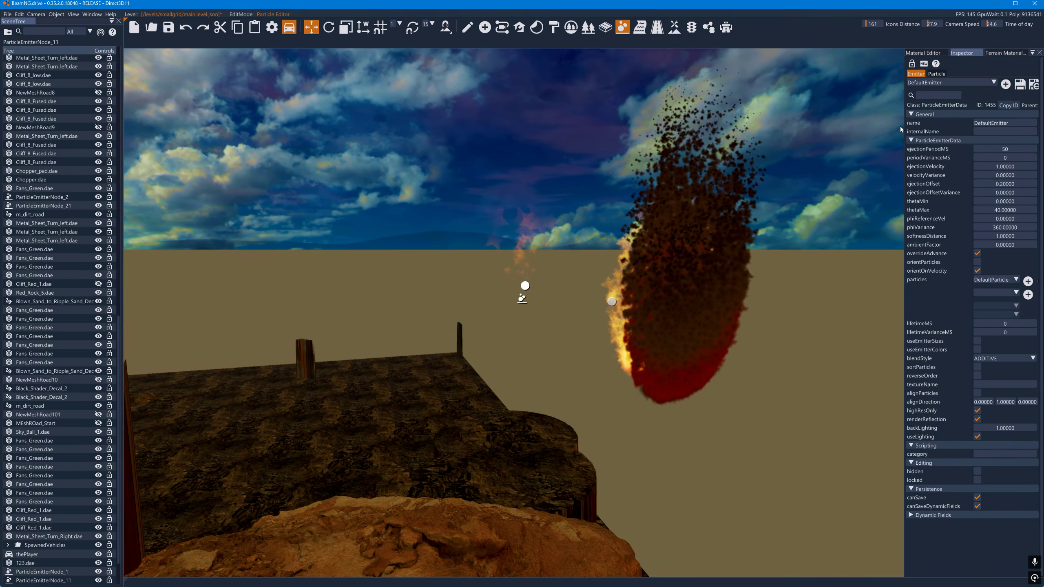
scroll(954, 111, down, 10)
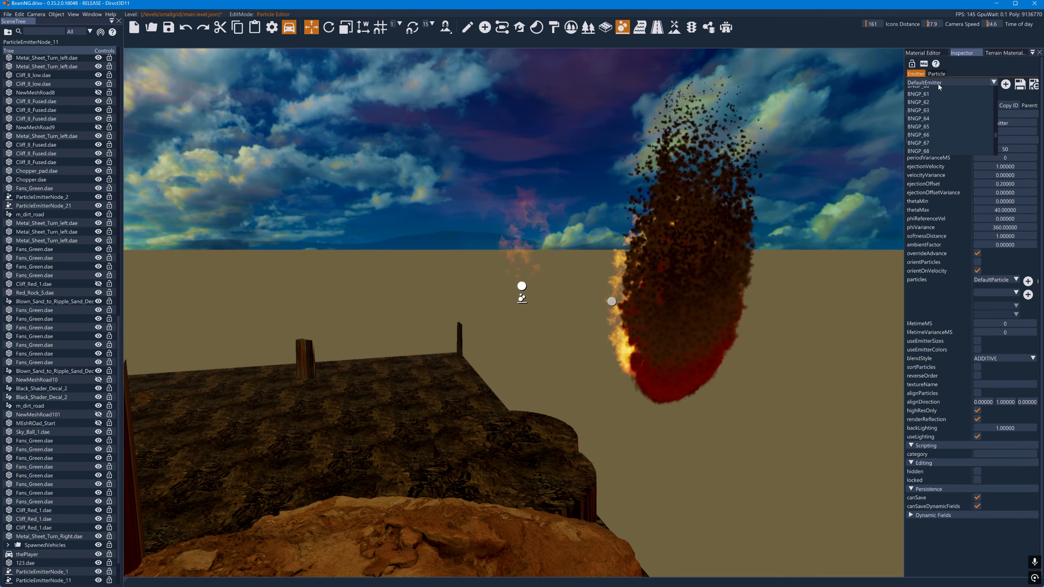
scroll(937, 96, up, 2)
click(931, 119)
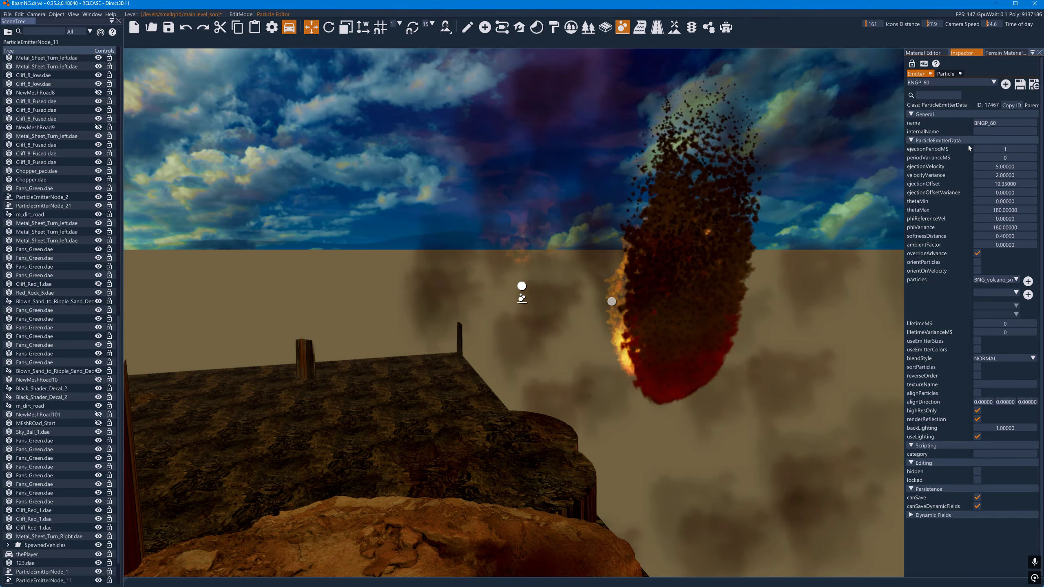
click(948, 76)
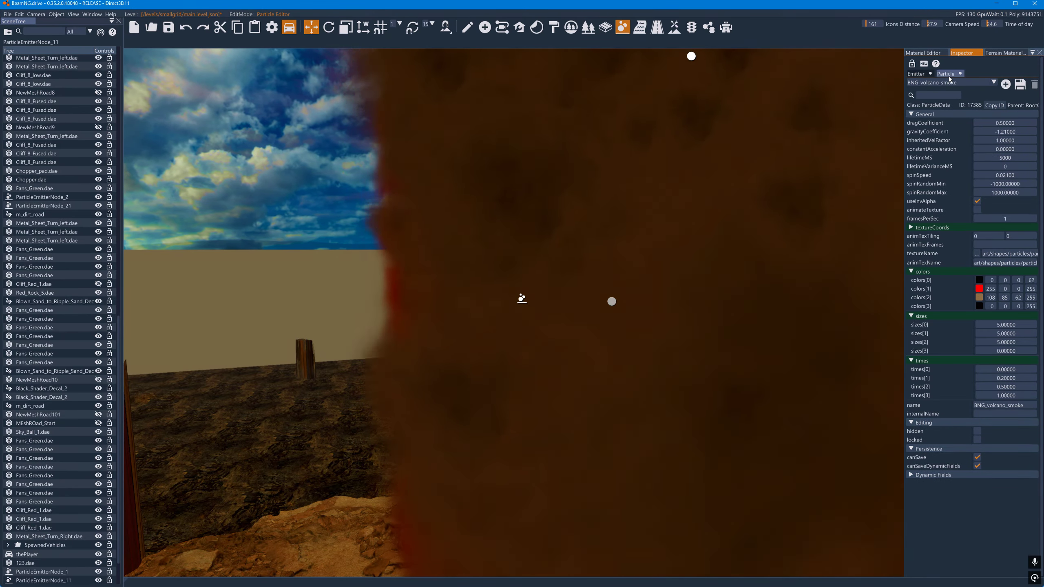
- Set the alpha of colors[1], colors[2] and colors[3] to 50 on the volcano-smoke particle
double_click(1032, 291)
text(50)
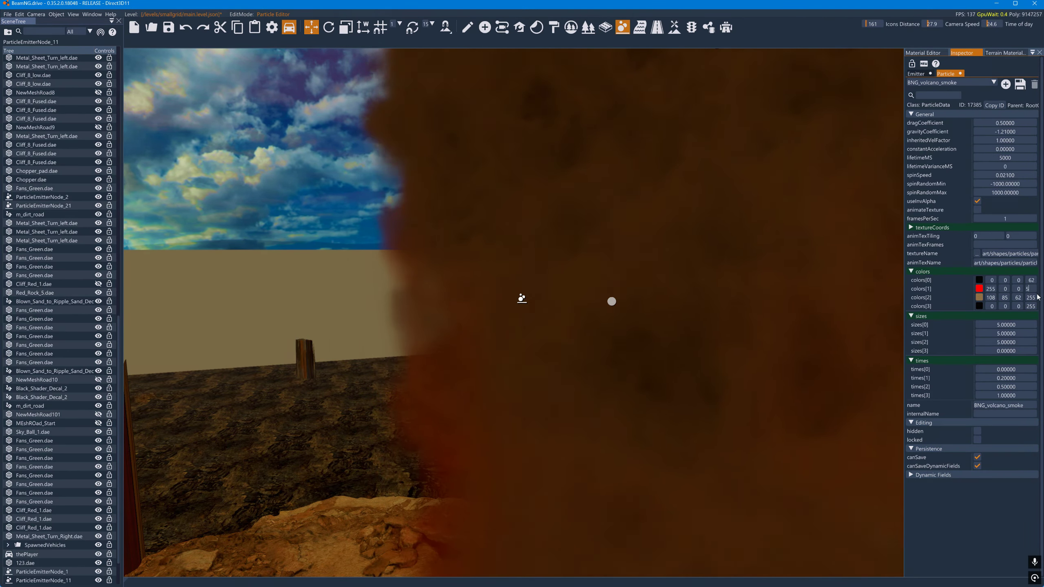
double_click(1032, 298)
text(50)
double_click(1032, 306)
text(50)
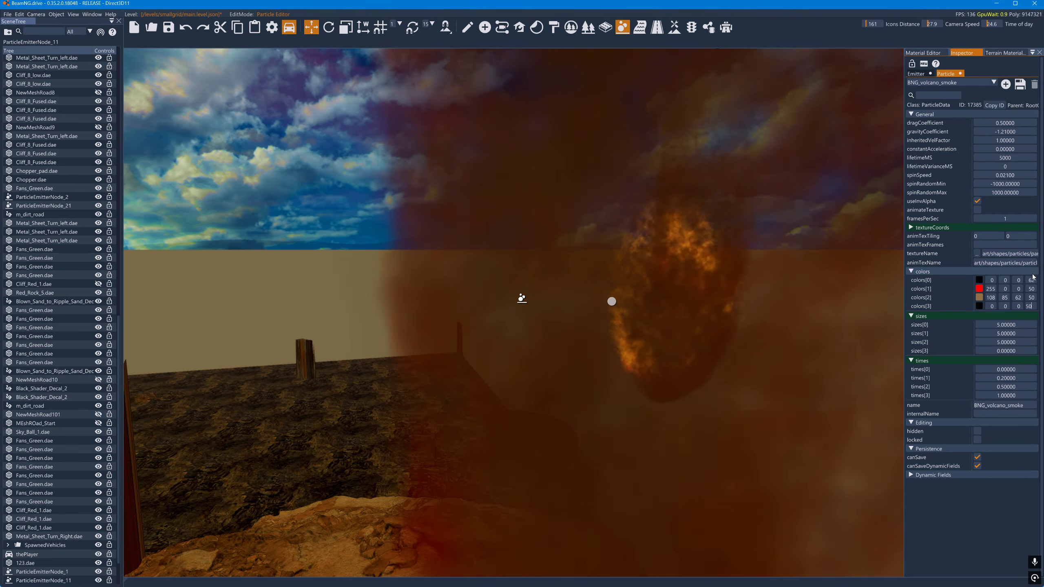
- Set the alpha of all four volcano-smoke particle colours, colors[0] to colors[3], to 25
double_click(1032, 280)
text(25)
double_click(1032, 289)
text(25)
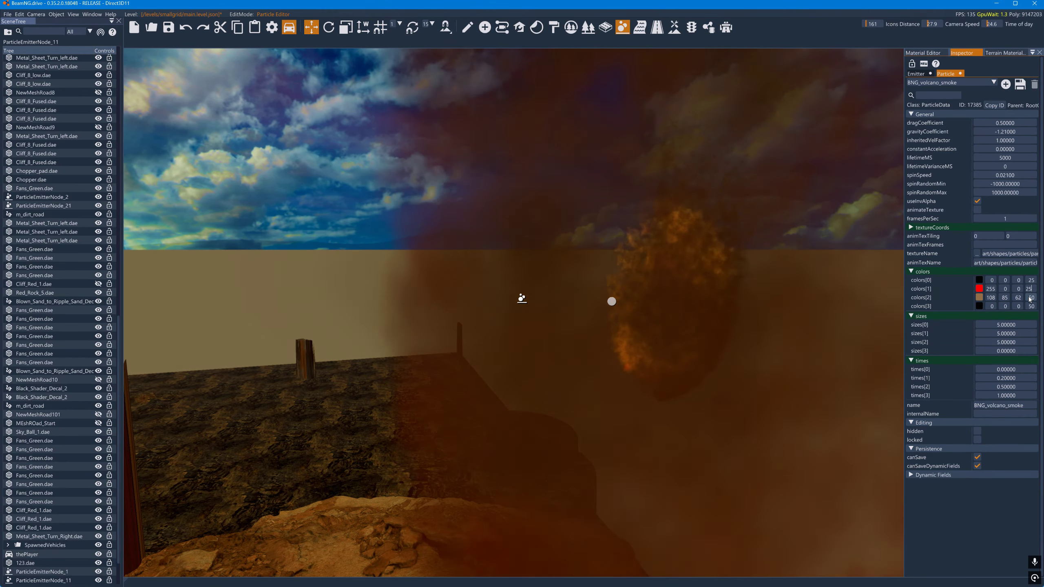
double_click(1032, 298)
text(25)
double_click(1032, 307)
text(25)
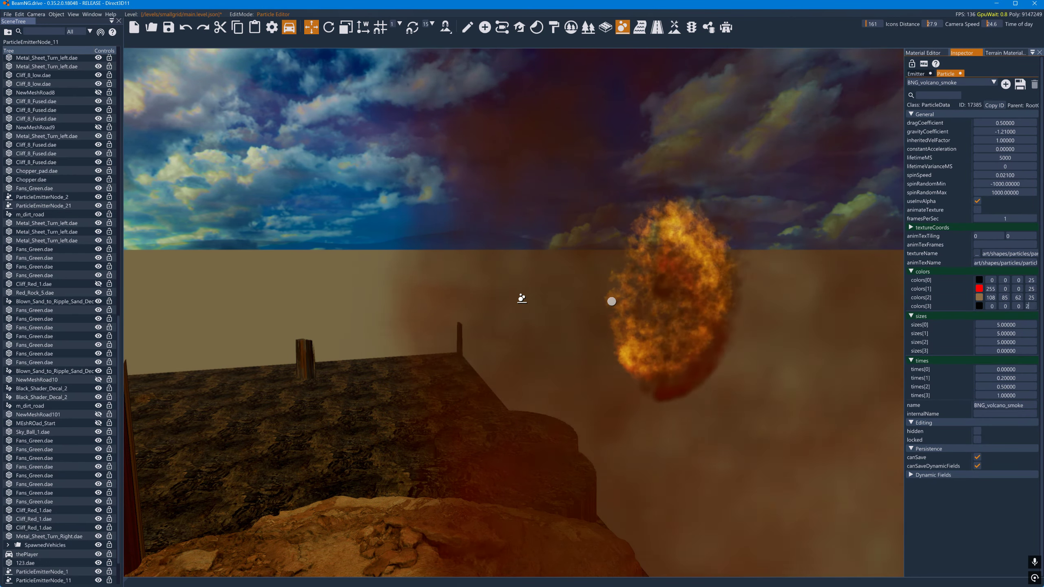
- Recolour the smoke particle's colors[1] to orange (255, 81, 0) and colors[2] to black (0, 0, 0)
key(a)
right_drag(722, 285, 759, 270)
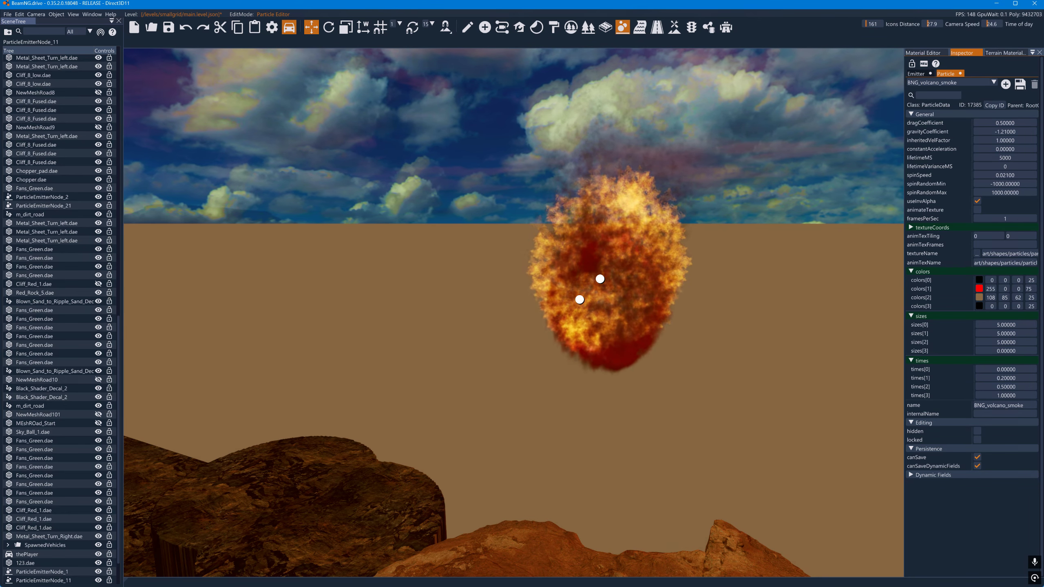
click(979, 289)
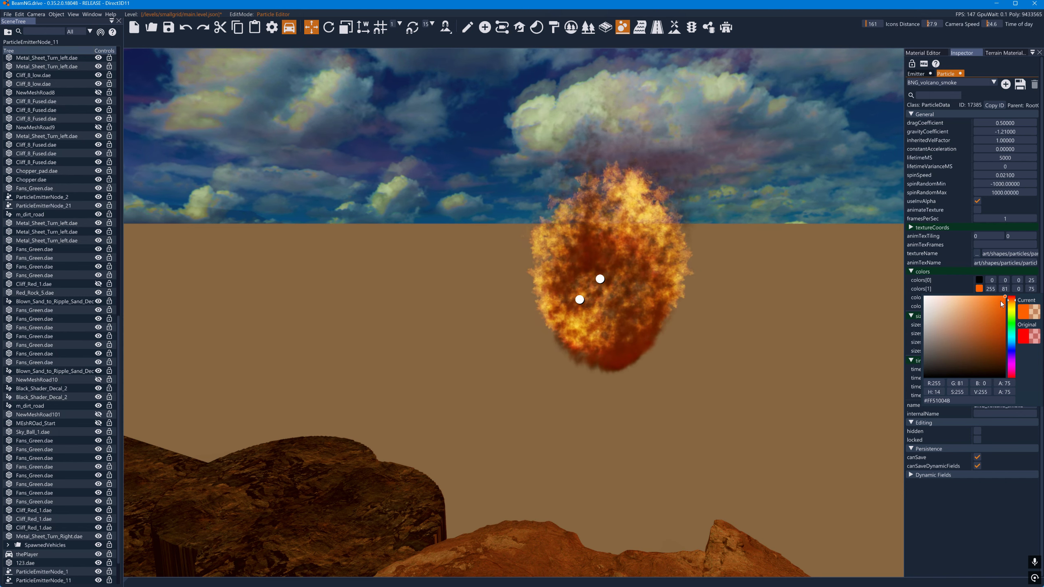
click(956, 262)
click(980, 297)
drag(946, 330, 841, 413)
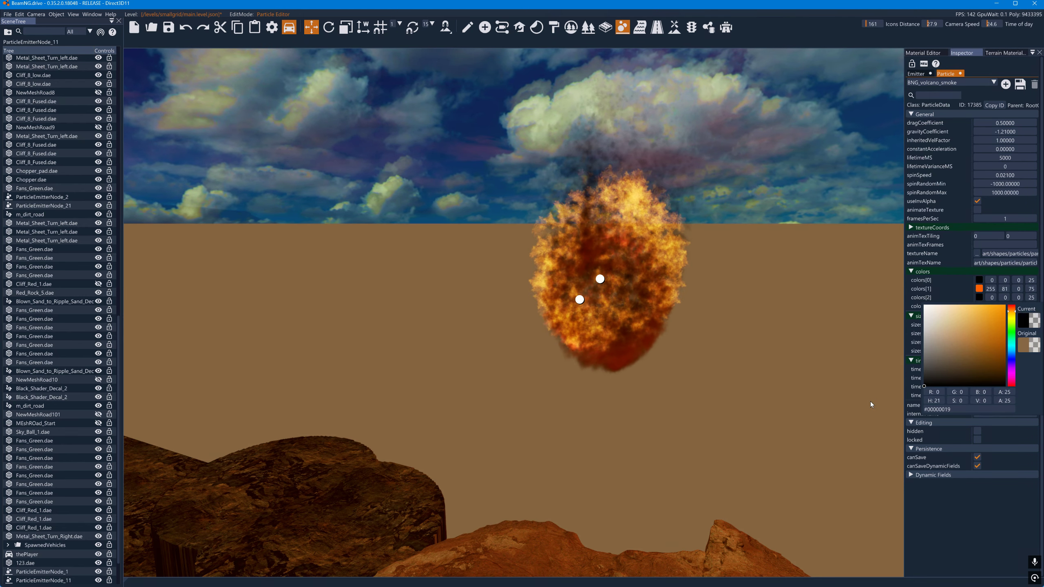
click(877, 339)
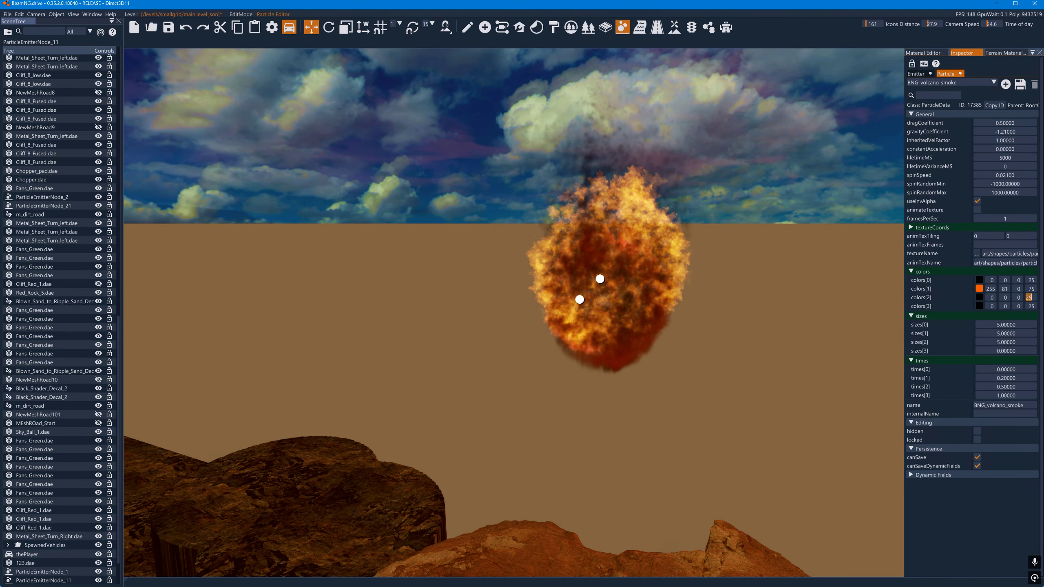
- Try an alpha of 255 and a reduced alpha of 15 on colors[2], with colors[3] alpha set to 255
text(255)
key(Return)
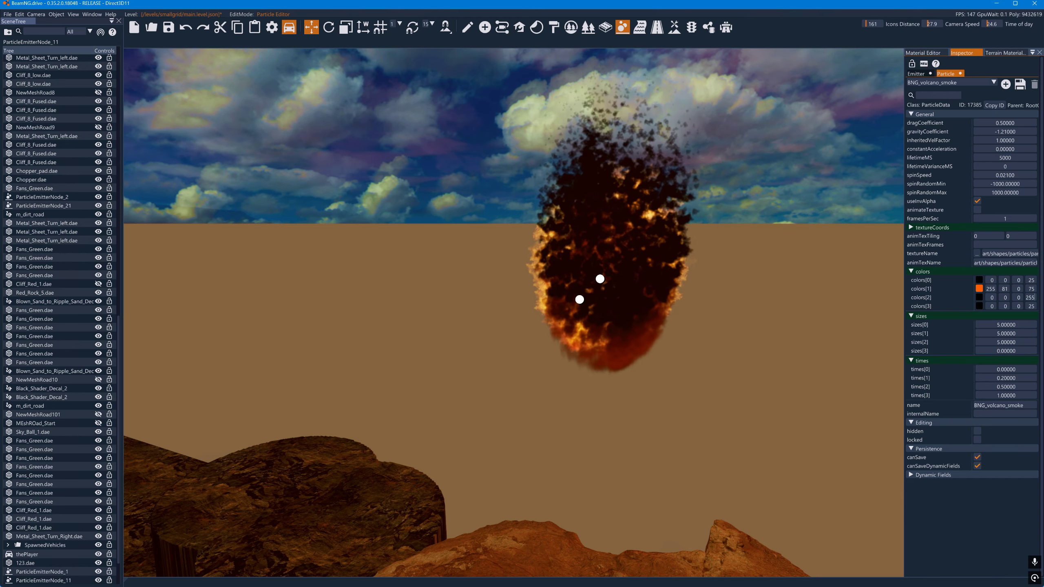
drag(1033, 298, 1019, 300)
text(1)
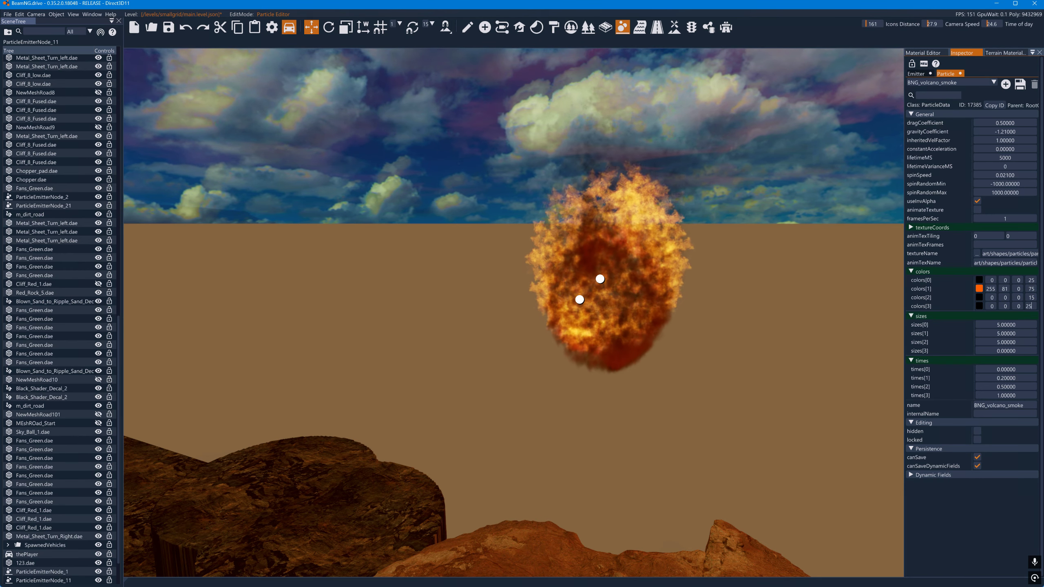
text(5)
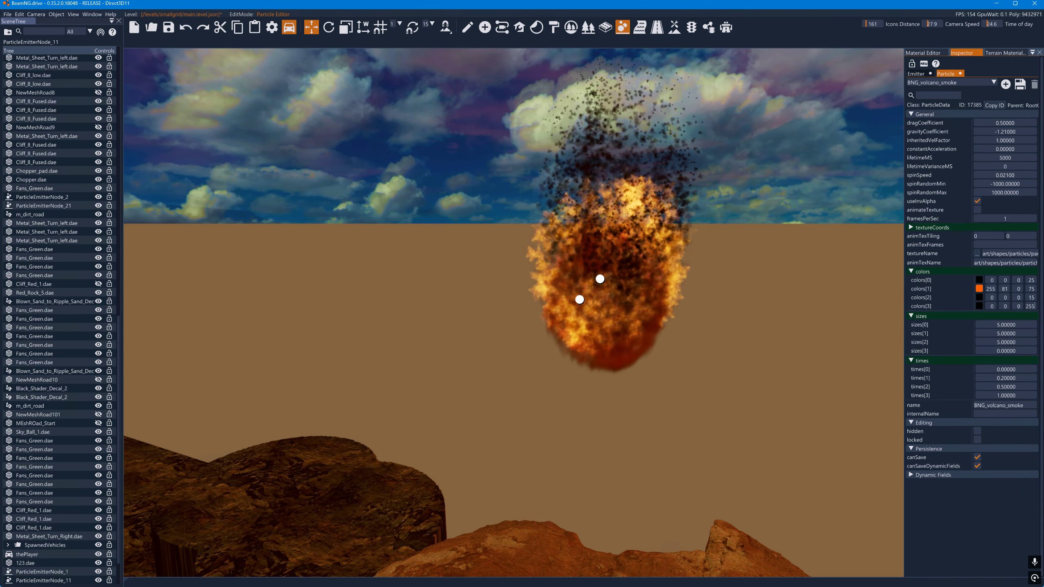
- Shorten the smoke particle's lifetimeMS to 3551 and try changing the BNGP_60 emitter's phiReferenceVel
mouse_move(1019, 160)
mouse_down()
mouse_move(657, 161)
mouse_move(659, 229)
mouse_up()
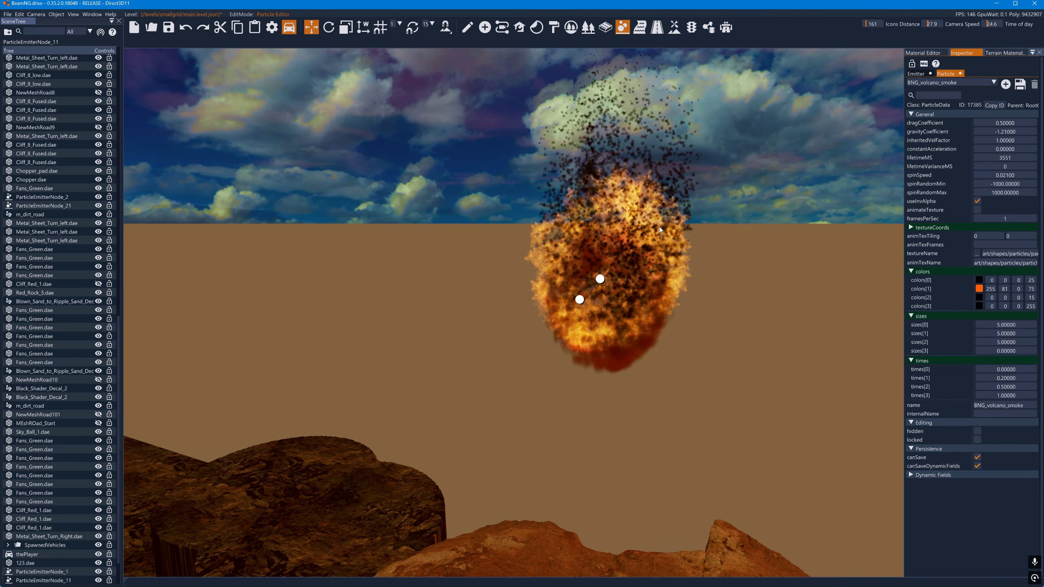
click(916, 74)
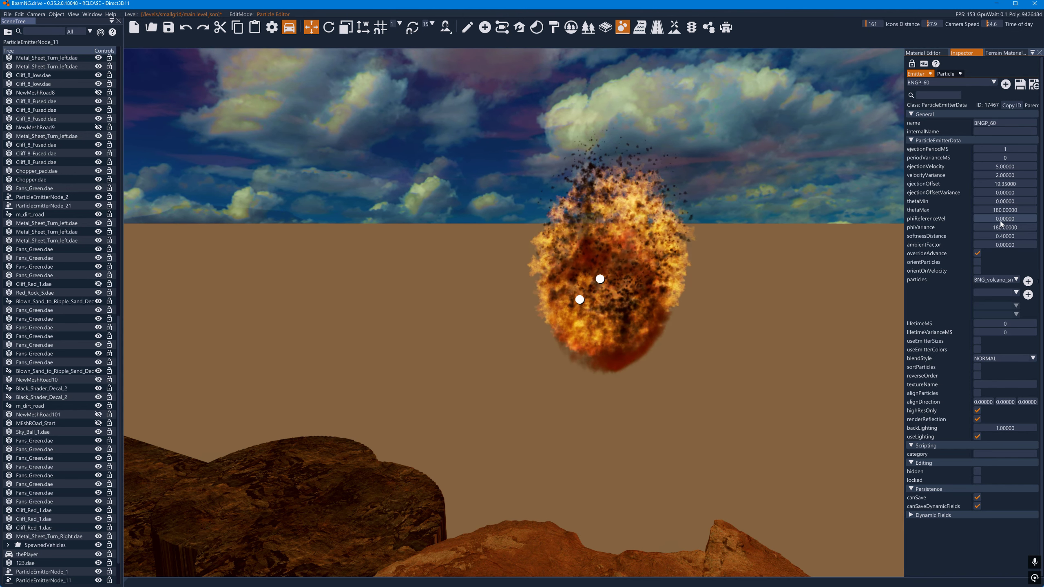
drag(1001, 222, 1036, 236)
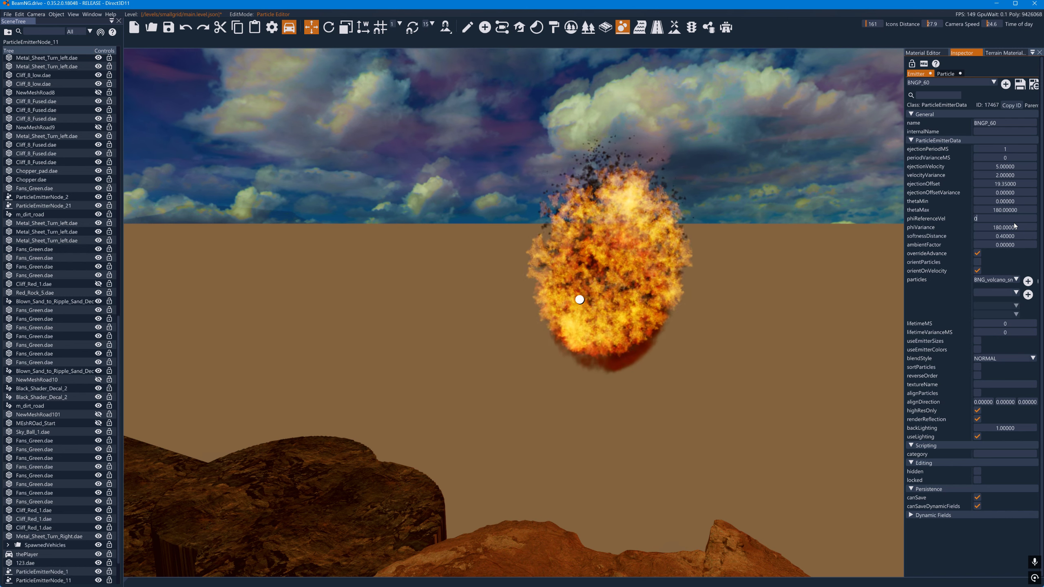
- Increase sizes[2] of the BNG_volcano_smoke particle to 12.6
click(944, 74)
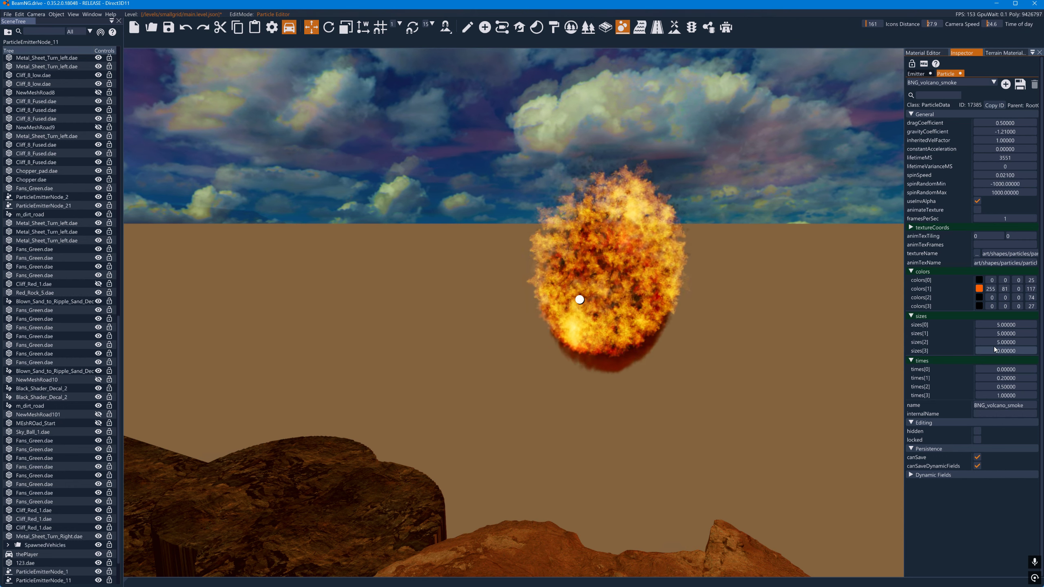
drag(994, 344, 1006, 346)
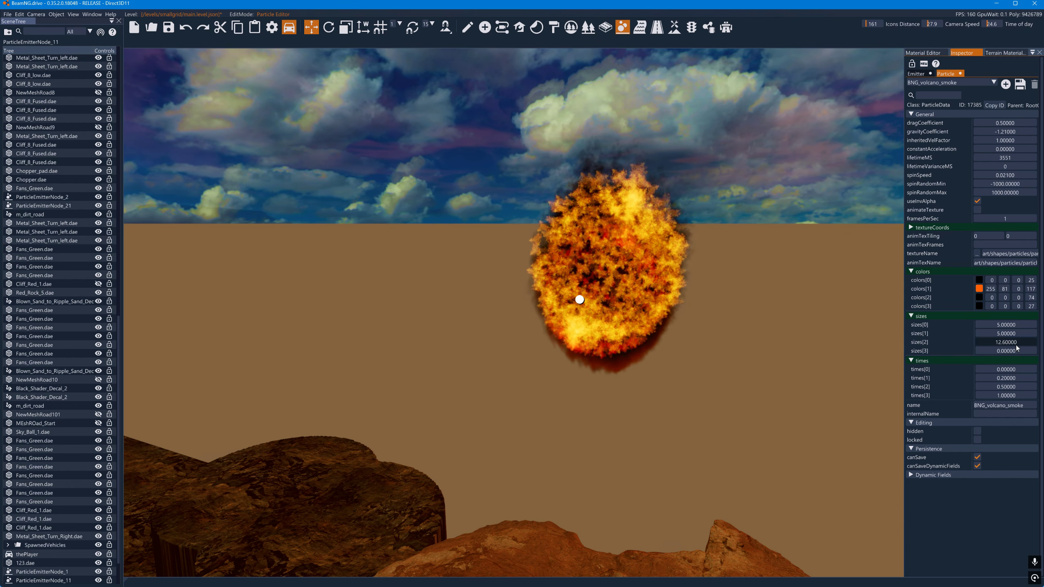